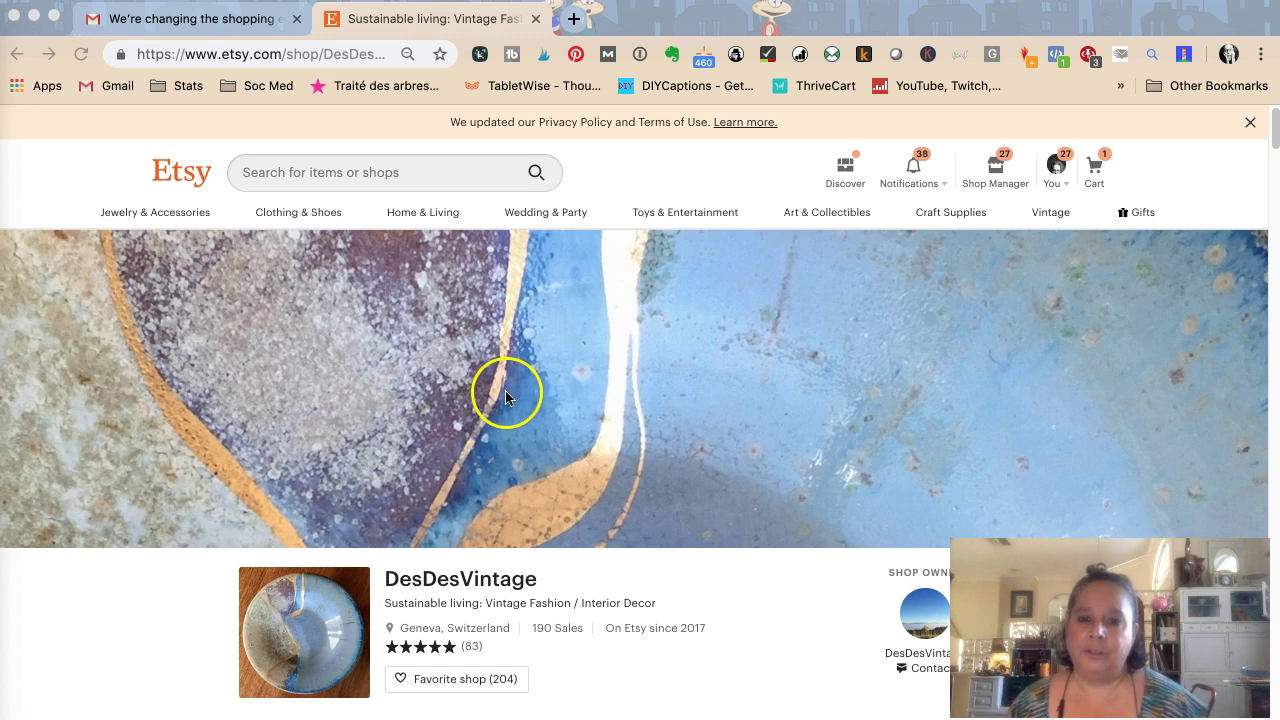
Look over the DesDesVintage shop header and open the shop owner's profile.
scroll(518, 450, "down", 1)
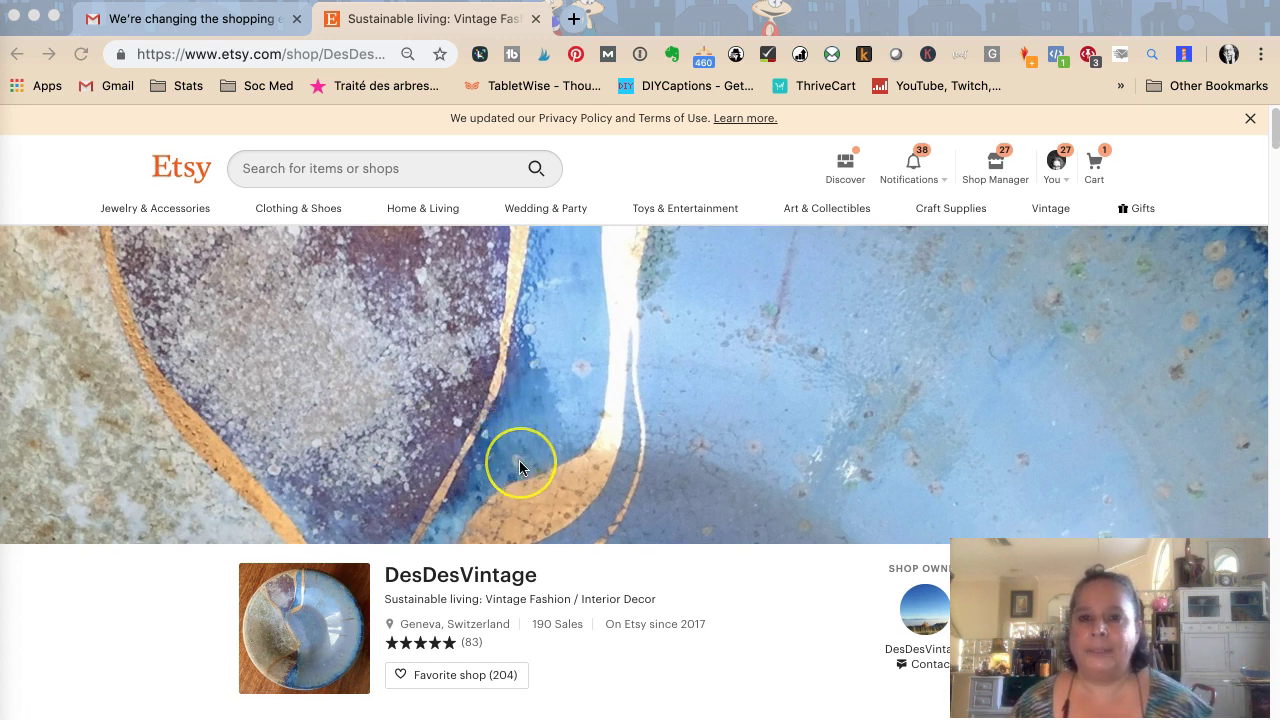
scroll(519, 460, "down", 2)
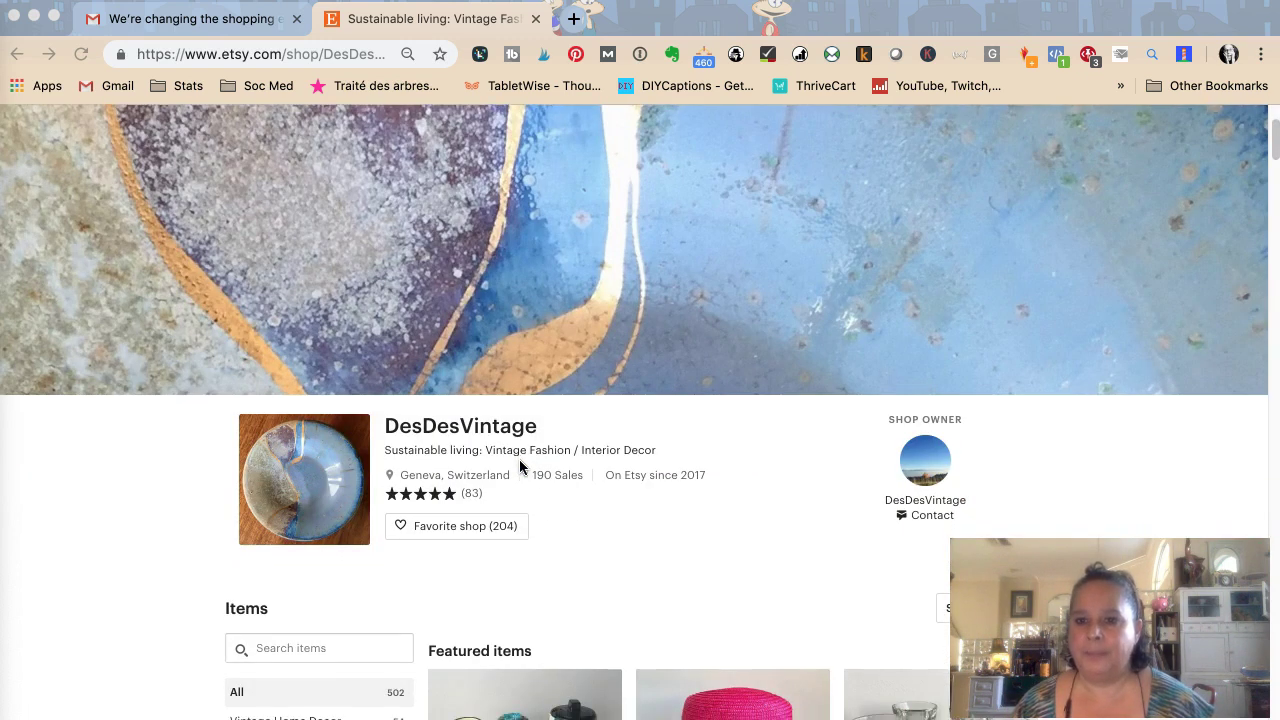
scroll(518, 457, "down", 1)
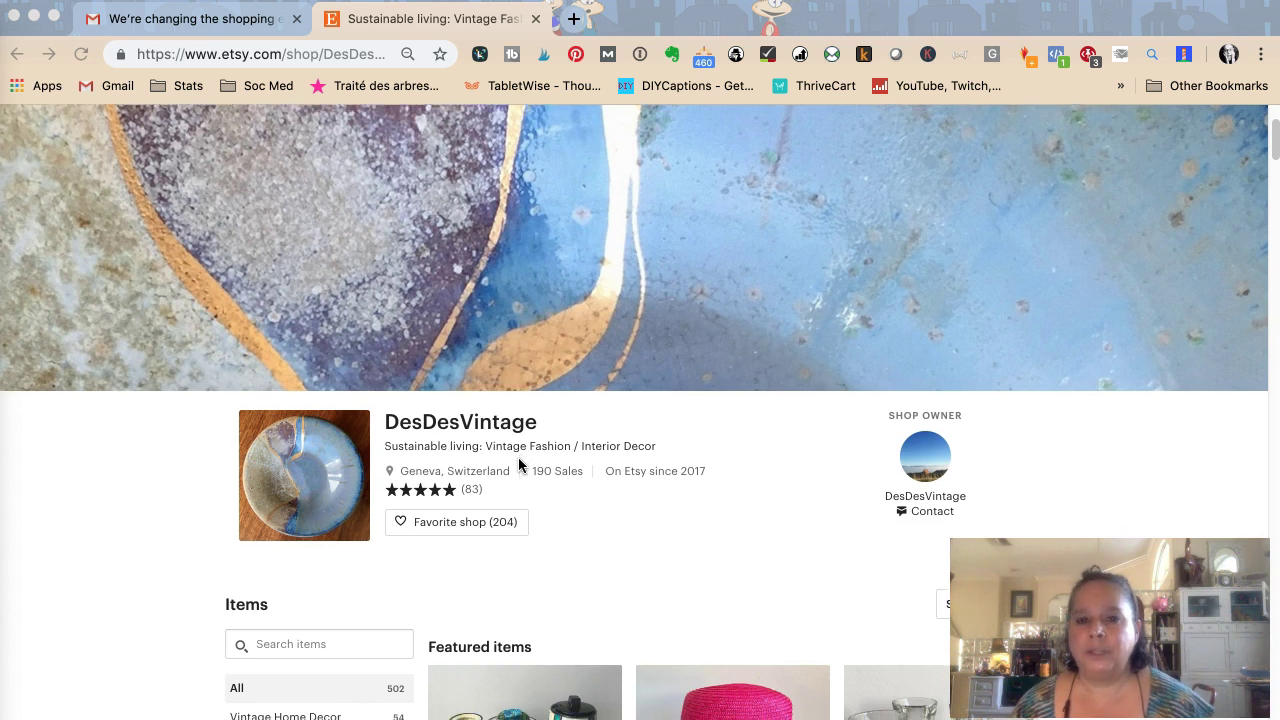
scroll(518, 466, "down", 2)
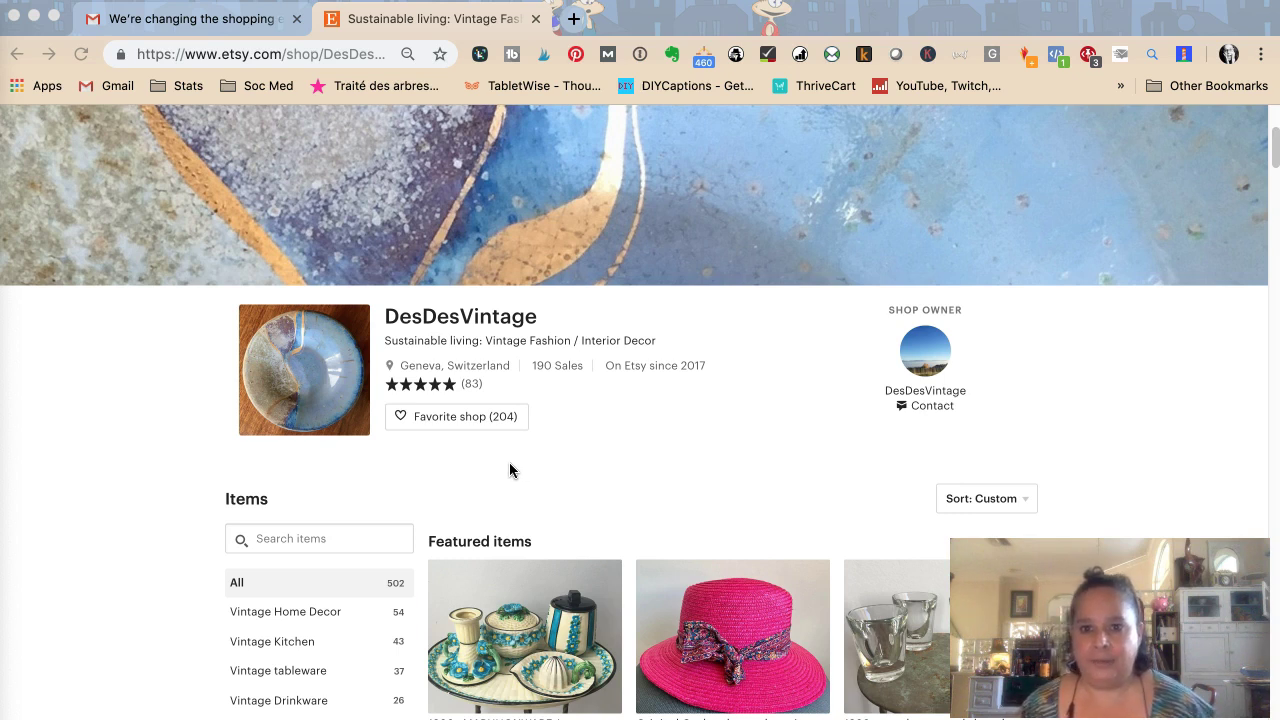
left_click(558, 366)
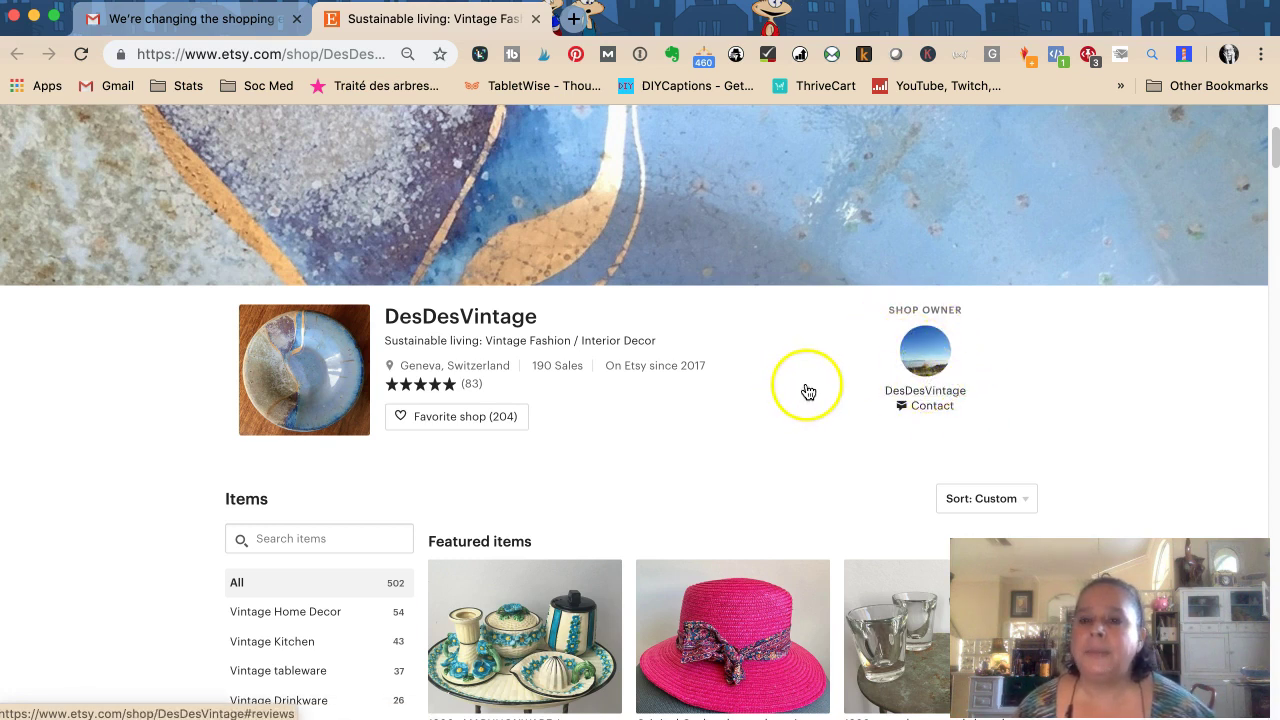
left_click(882, 401)
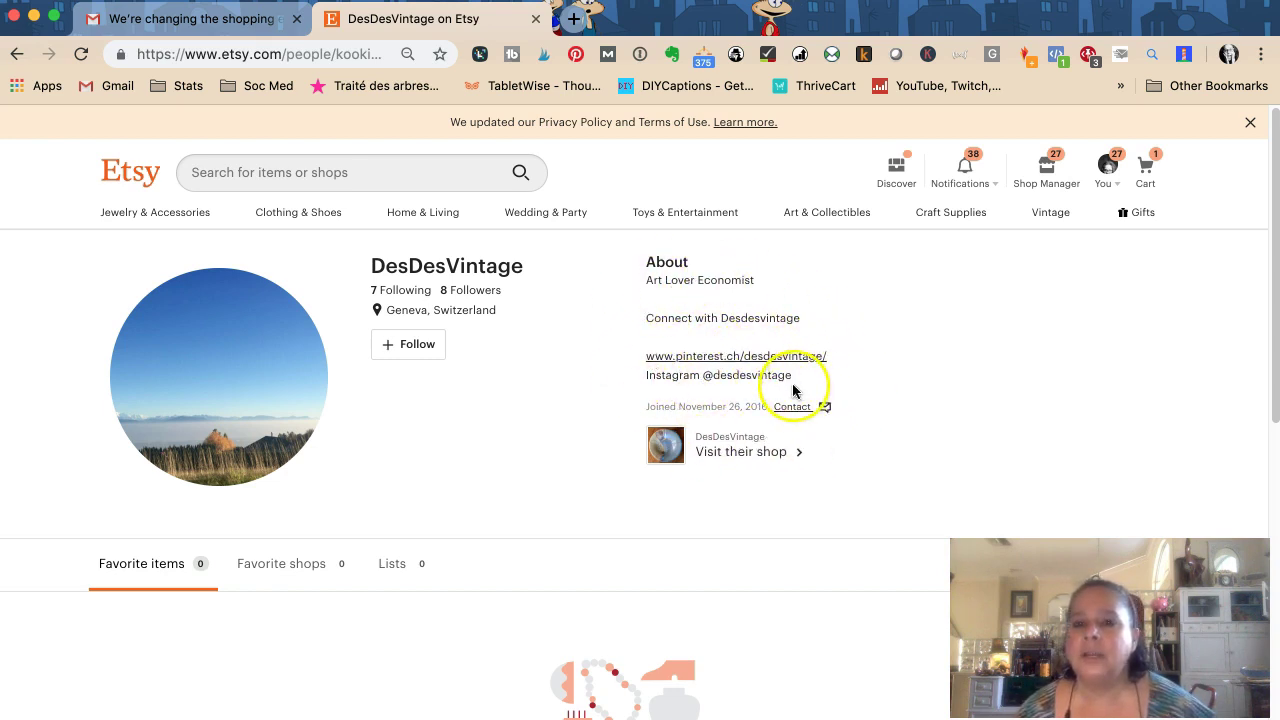
Open the SoGlamorouslyVintage Etsy shop in a new tab and go to its shop owner's profile.
left_click(573, 20)
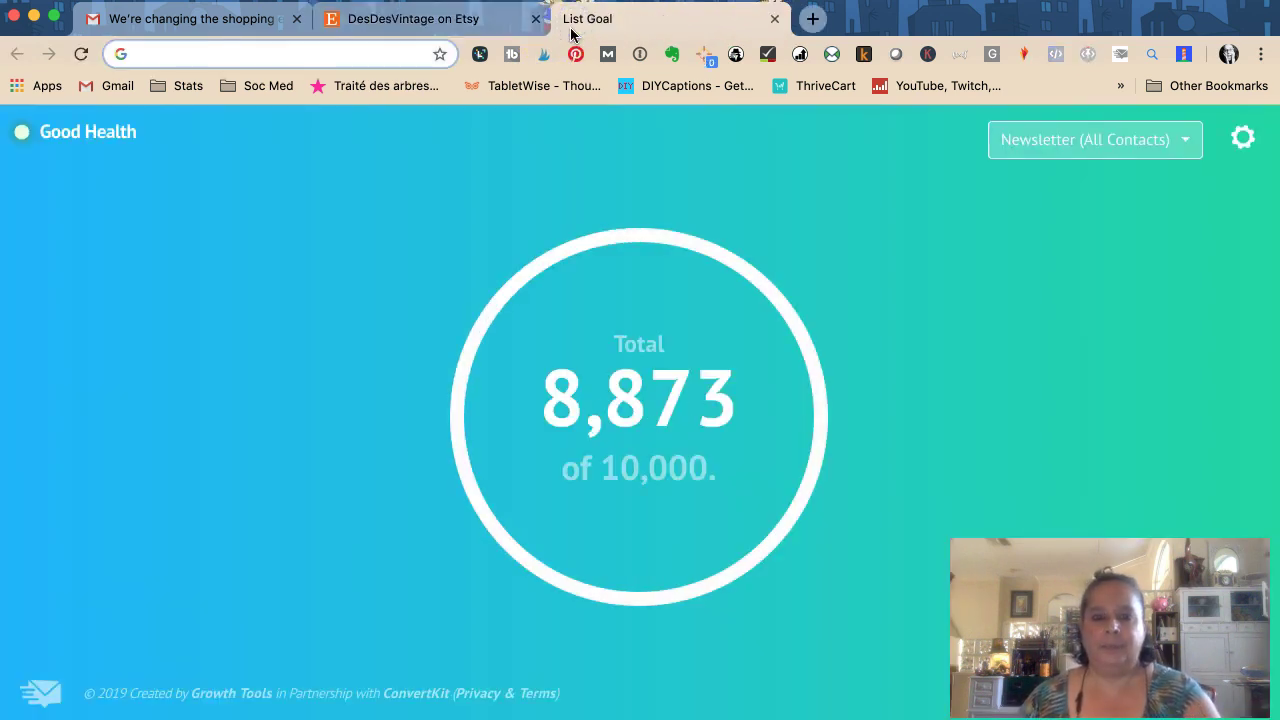
type("et")
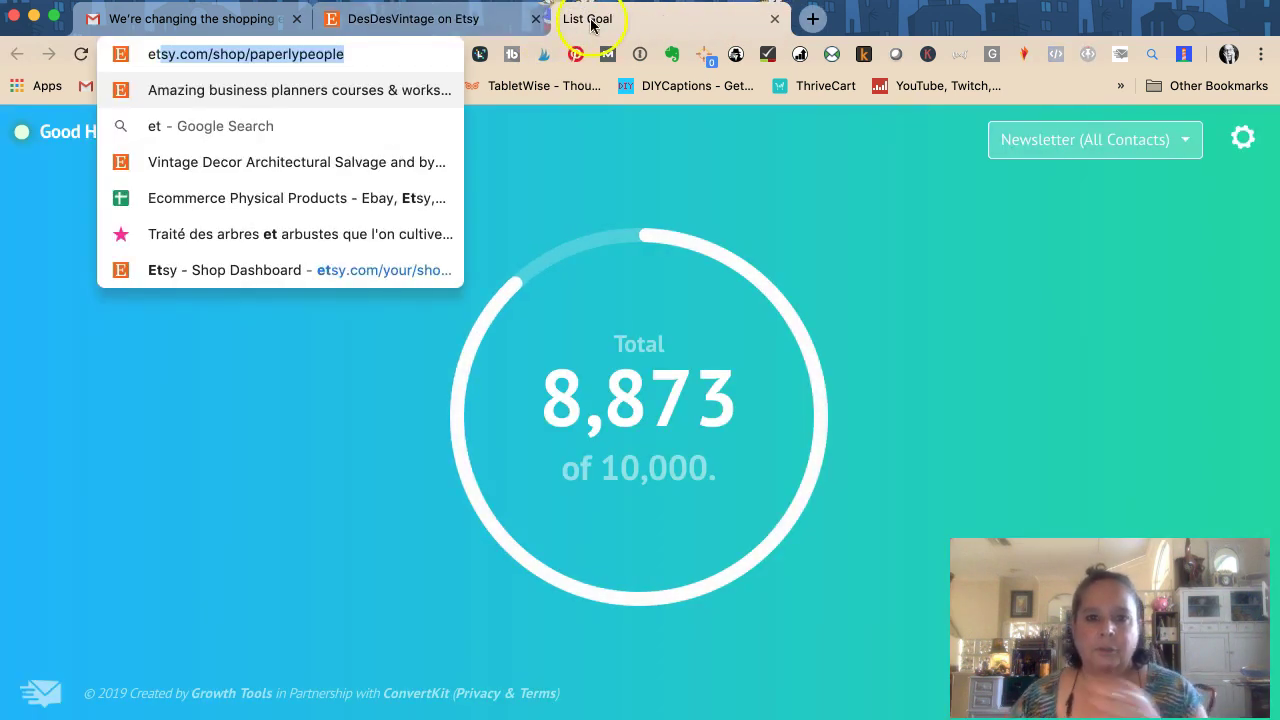
left_click(403, 162)
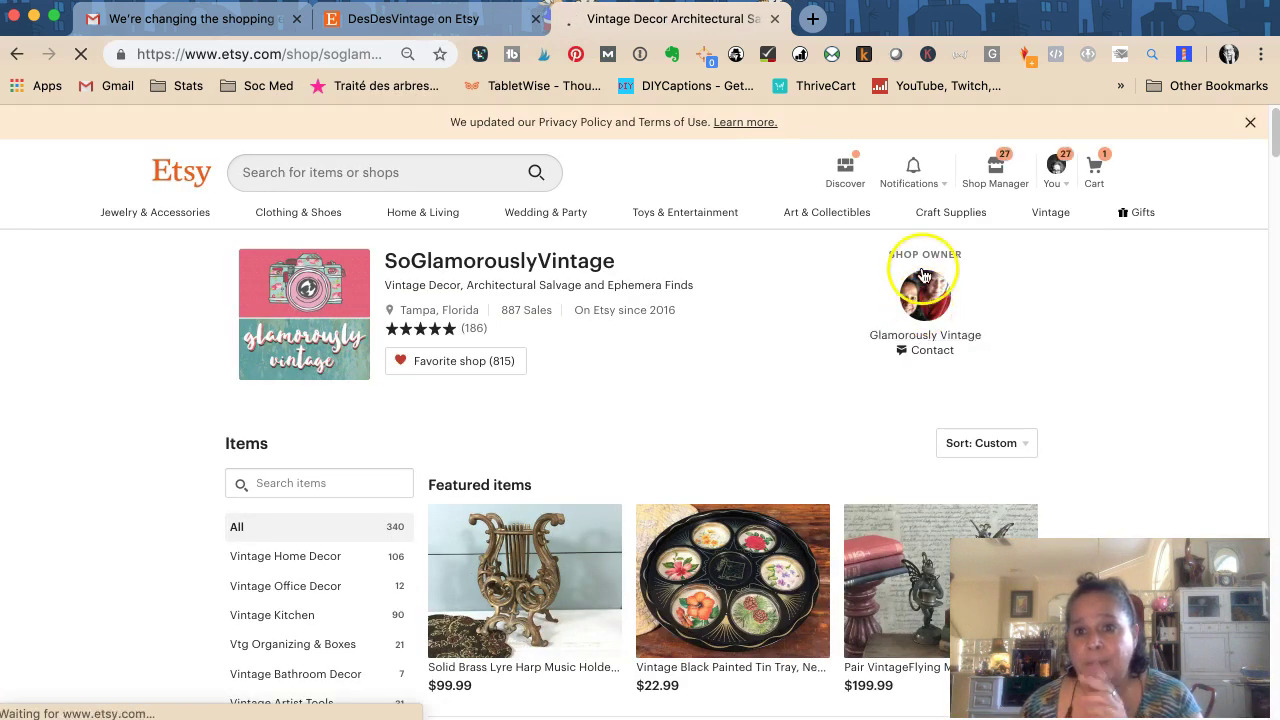
left_click(918, 291)
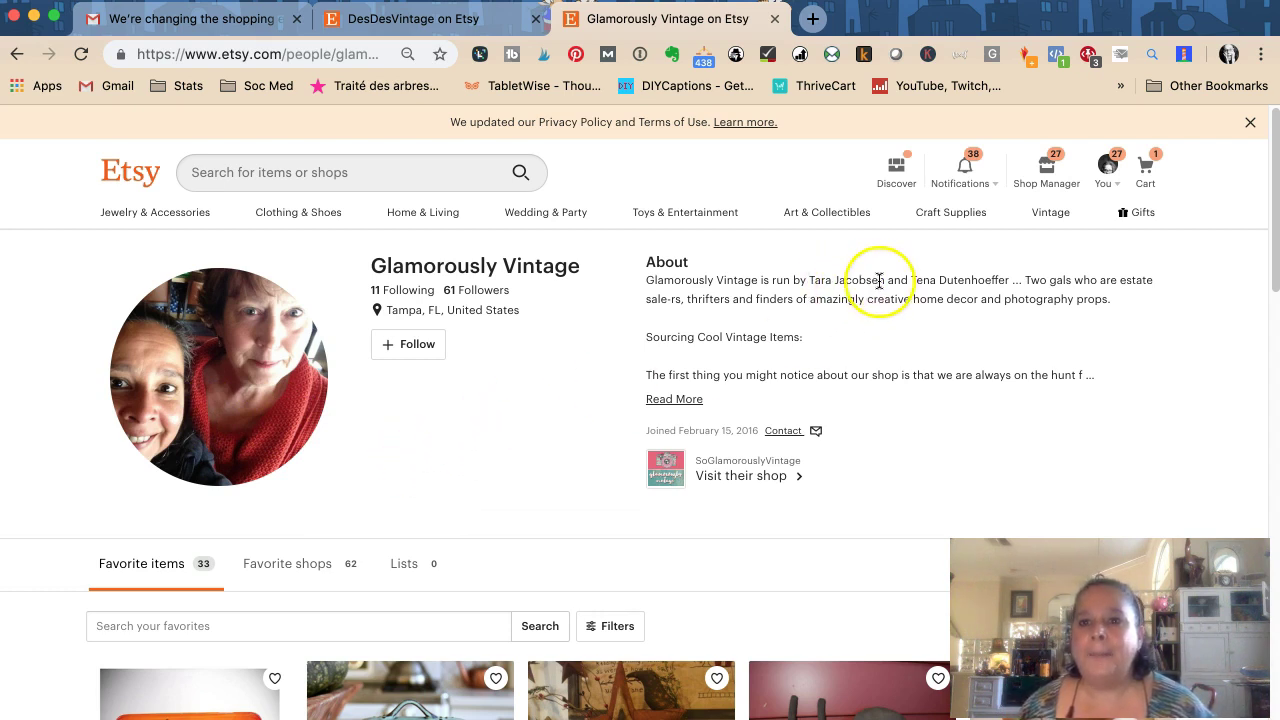
Expand the Glamorously Vintage profile's full About text and read through it down to the shop link.
left_click(690, 399)
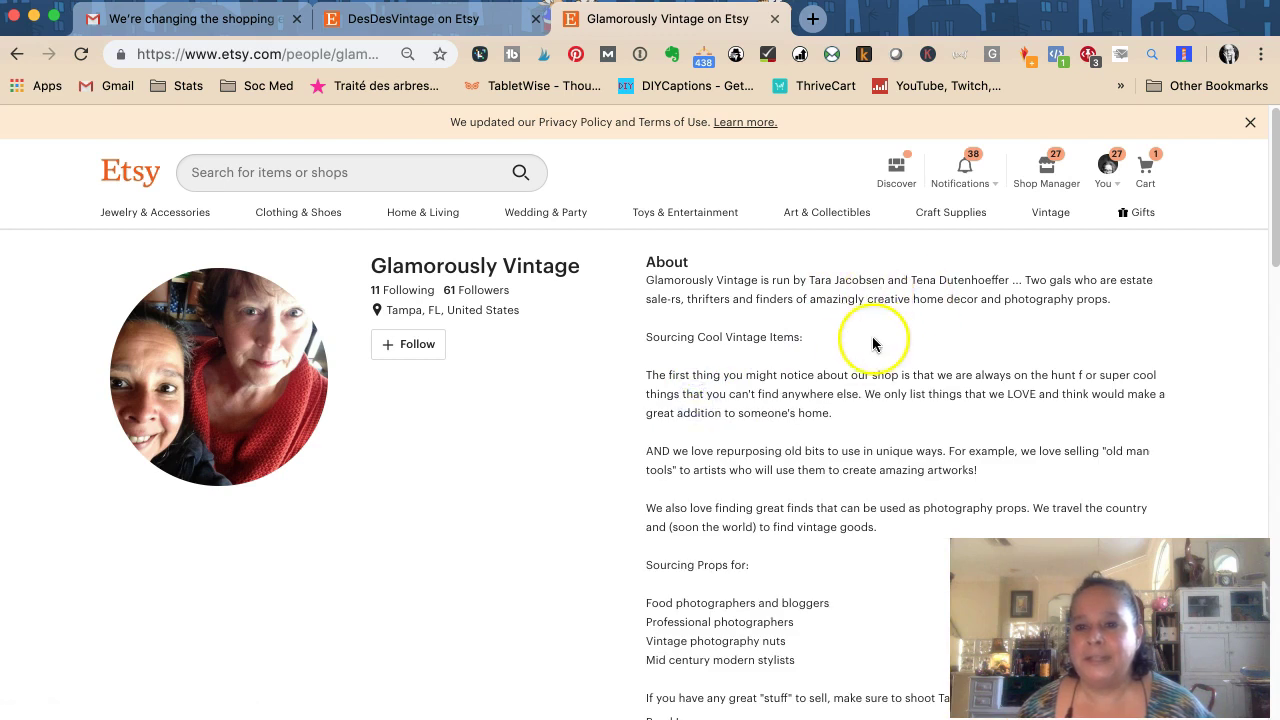
scroll(885, 377, "down", 1)
scroll(885, 383, "down", 1)
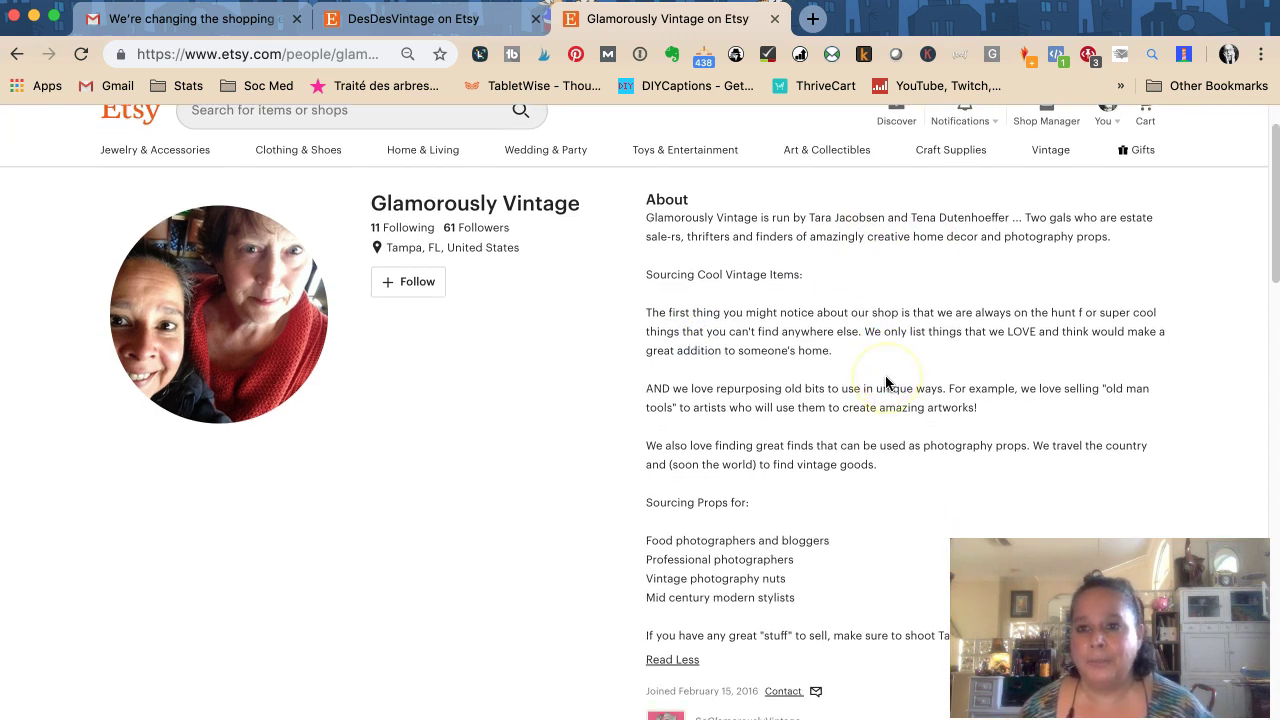
scroll(885, 383, "down", 1)
scroll(885, 383, "down", 1)
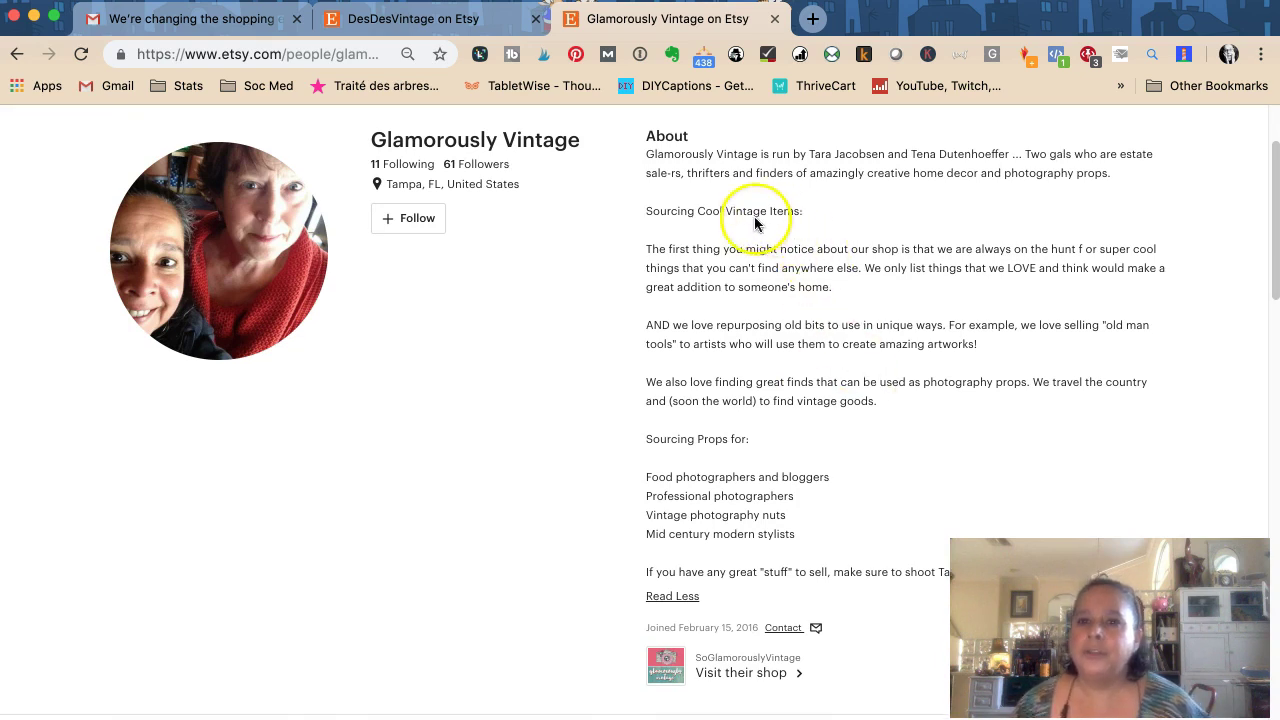
scroll(762, 290, "down", 1)
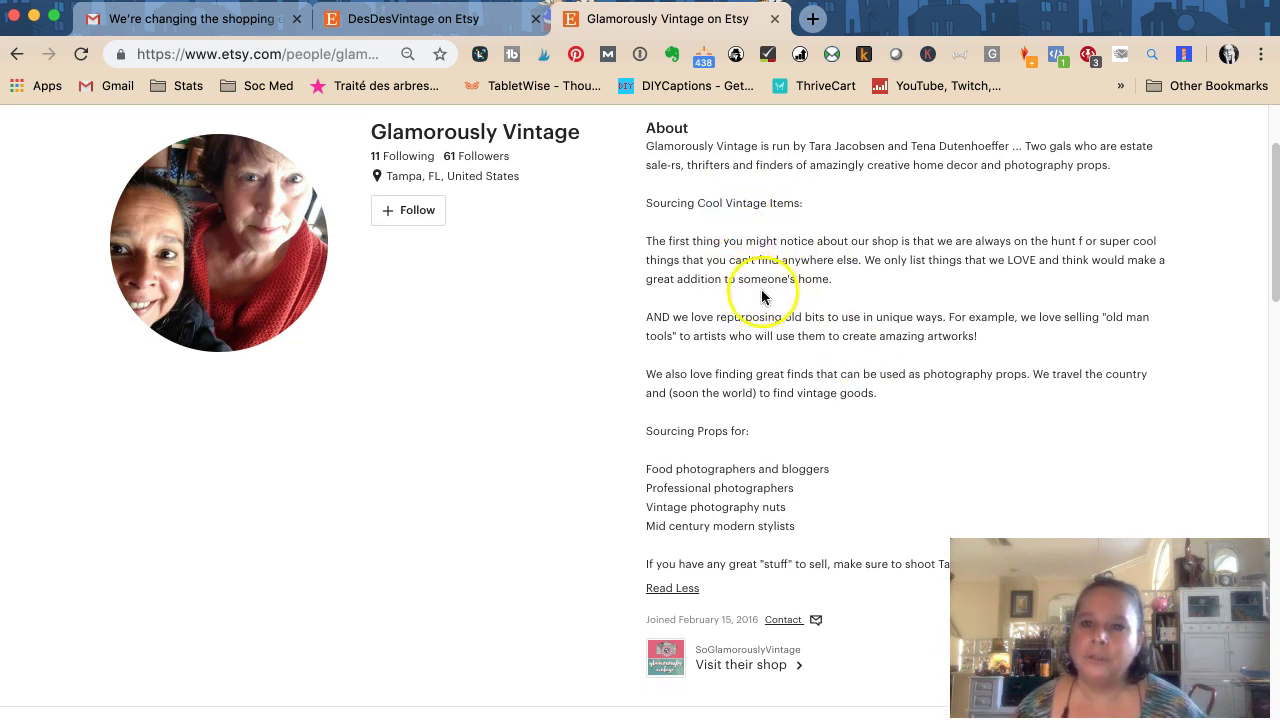
scroll(764, 296, "down", 1)
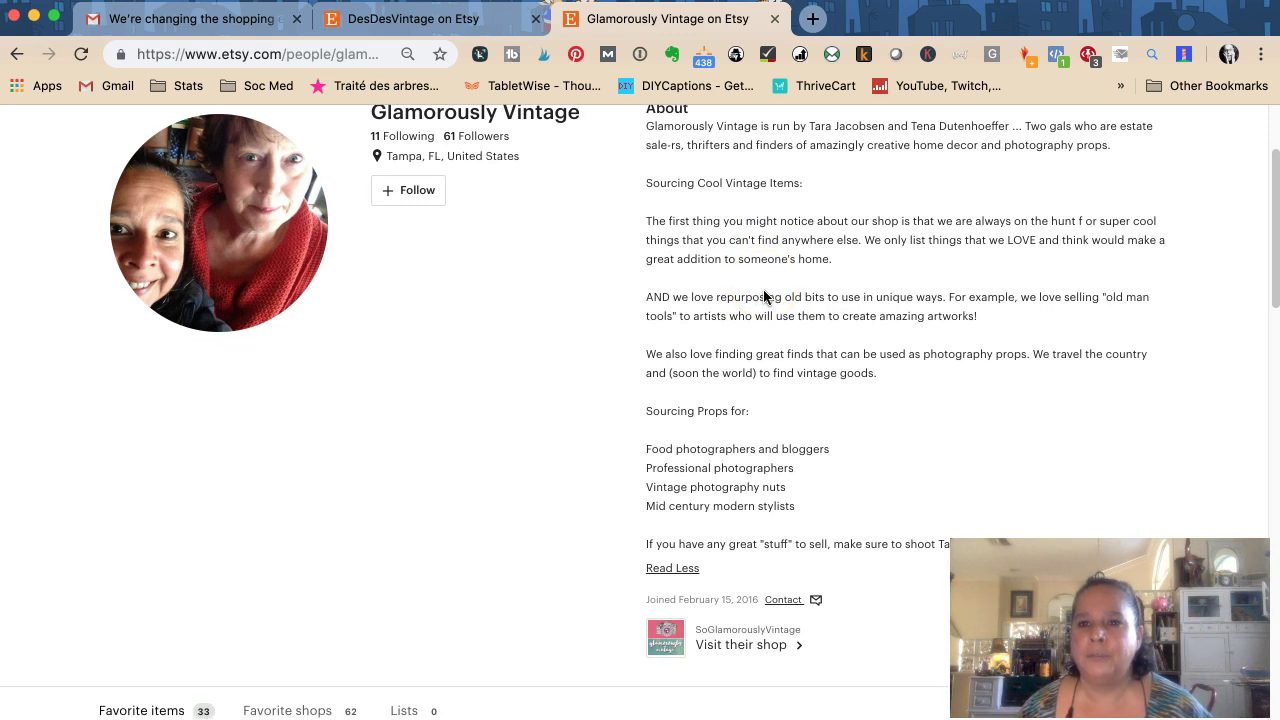
scroll(764, 296, "down", 1)
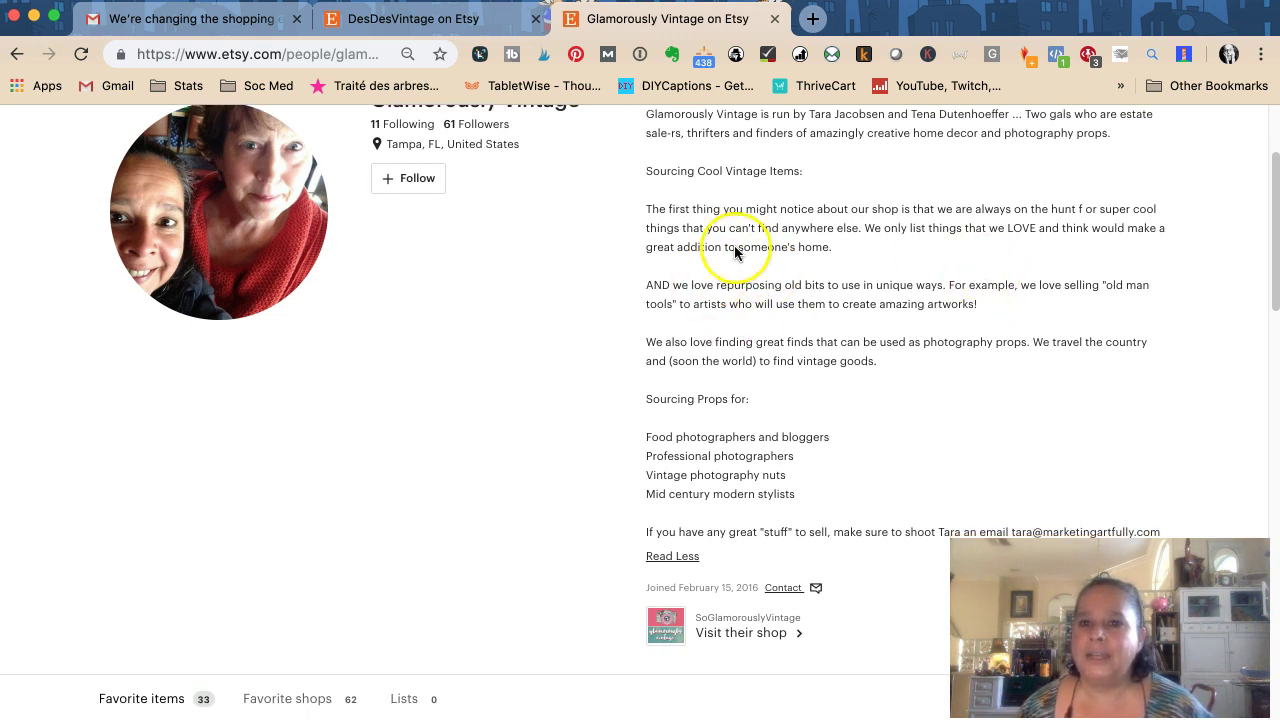
scroll(832, 374, "down", 2)
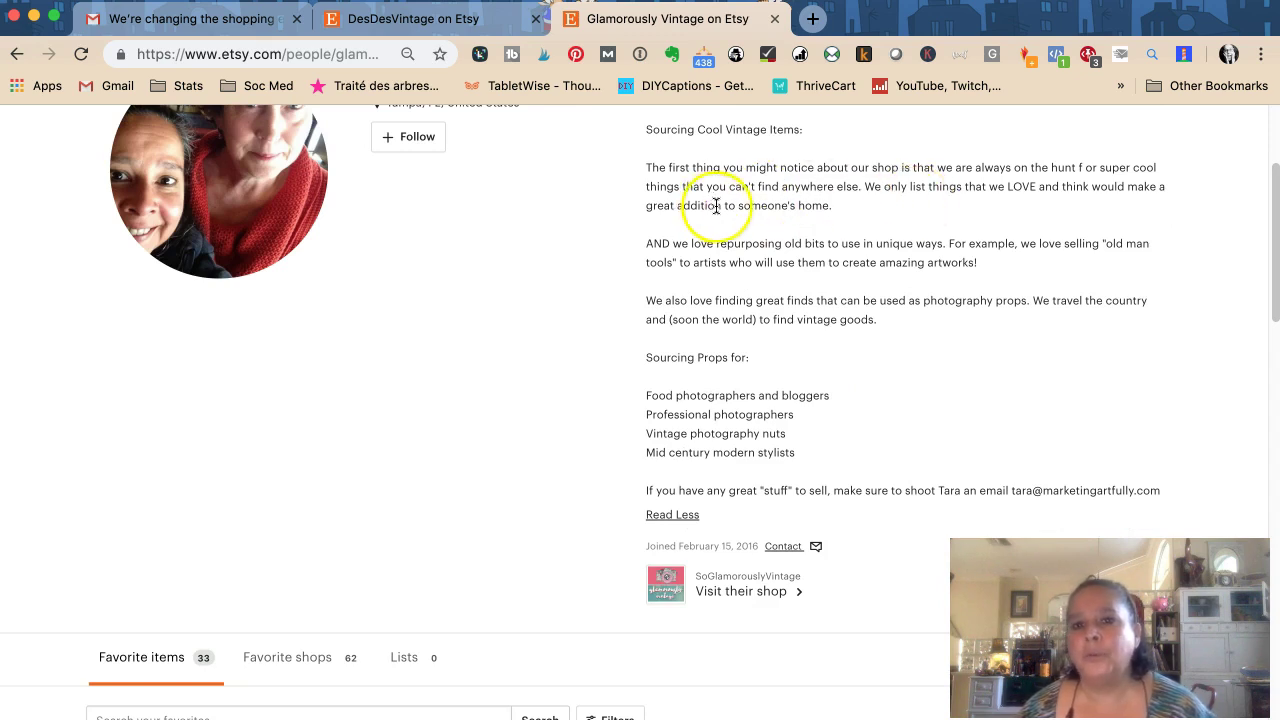
scroll(806, 240, "down", 1)
scroll(806, 240, "down", 1)
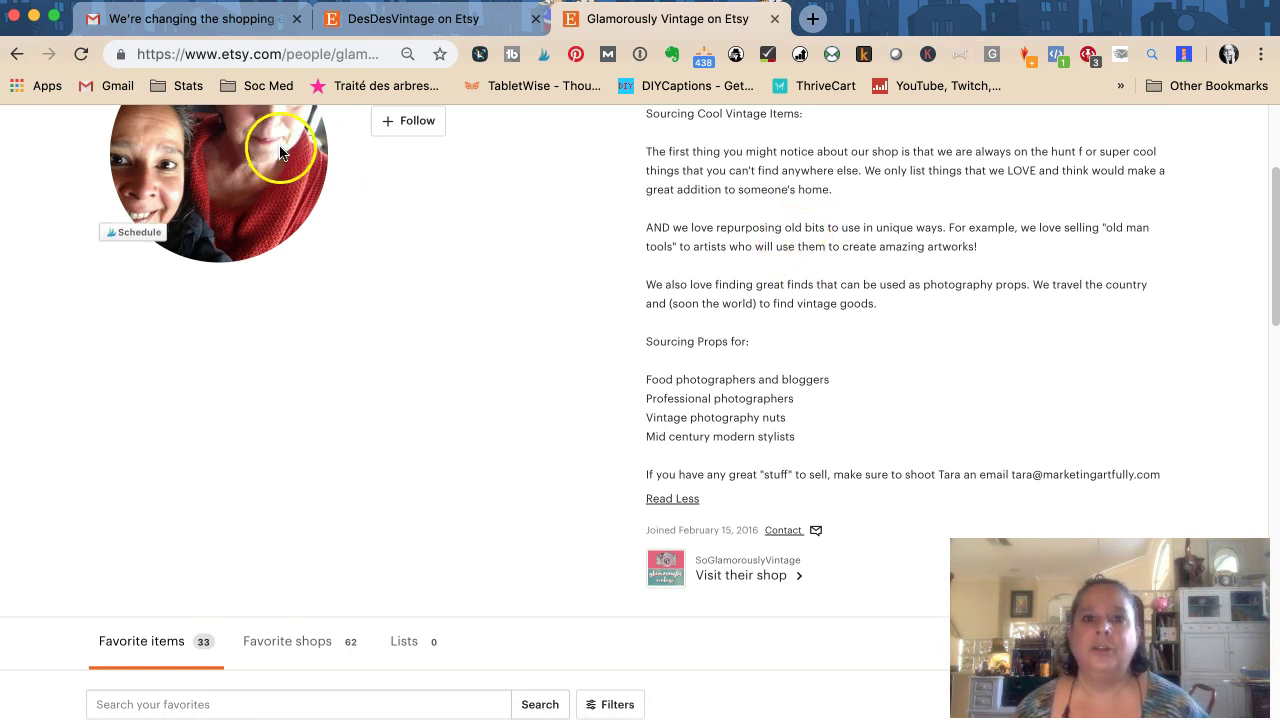
Leave the Glamorously Vintage profile, close its tab, and highlight the "Art Lover Economist" line in DesDesVintage's About text.
left_click(15, 56)
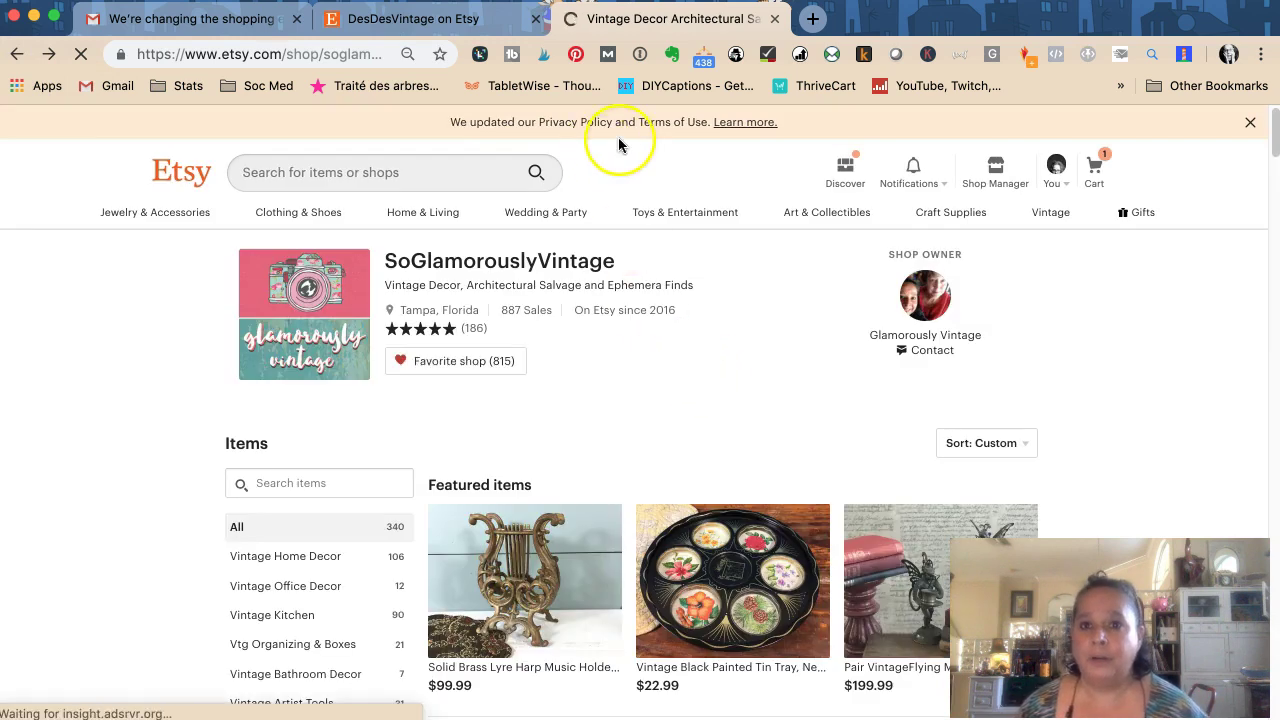
left_click(774, 18)
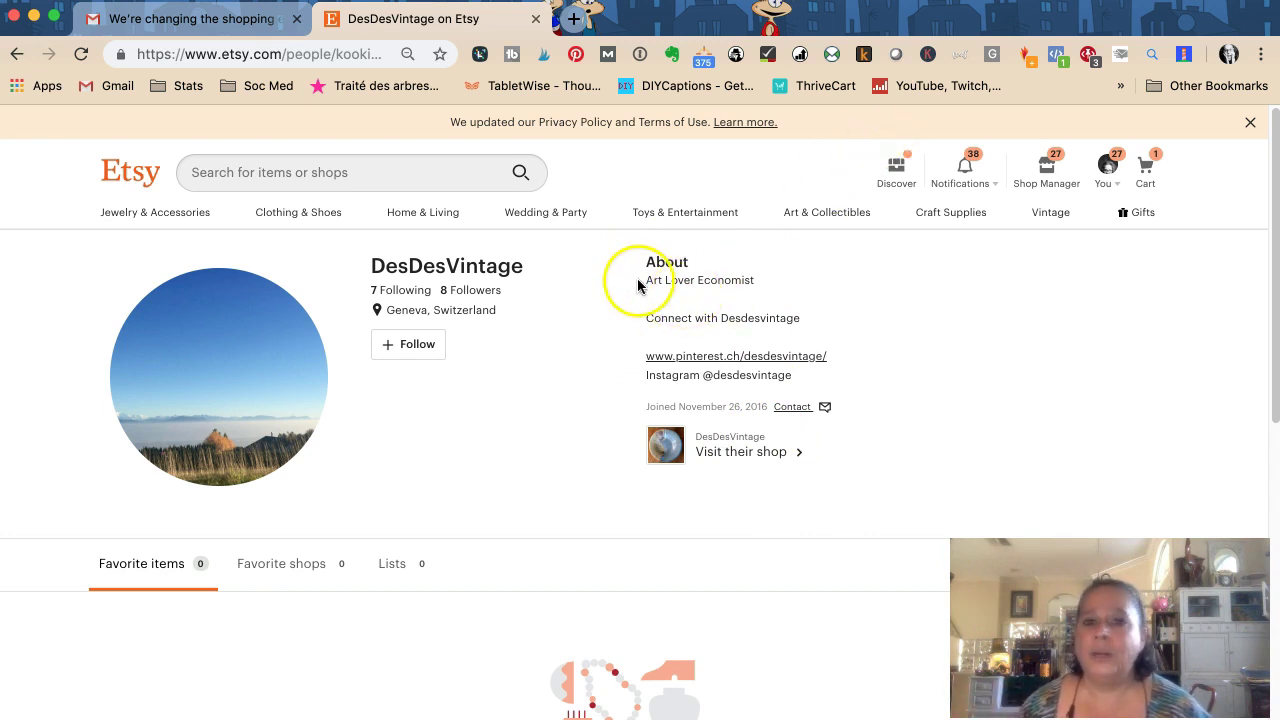
left_click(671, 282)
triple_click(672, 283)
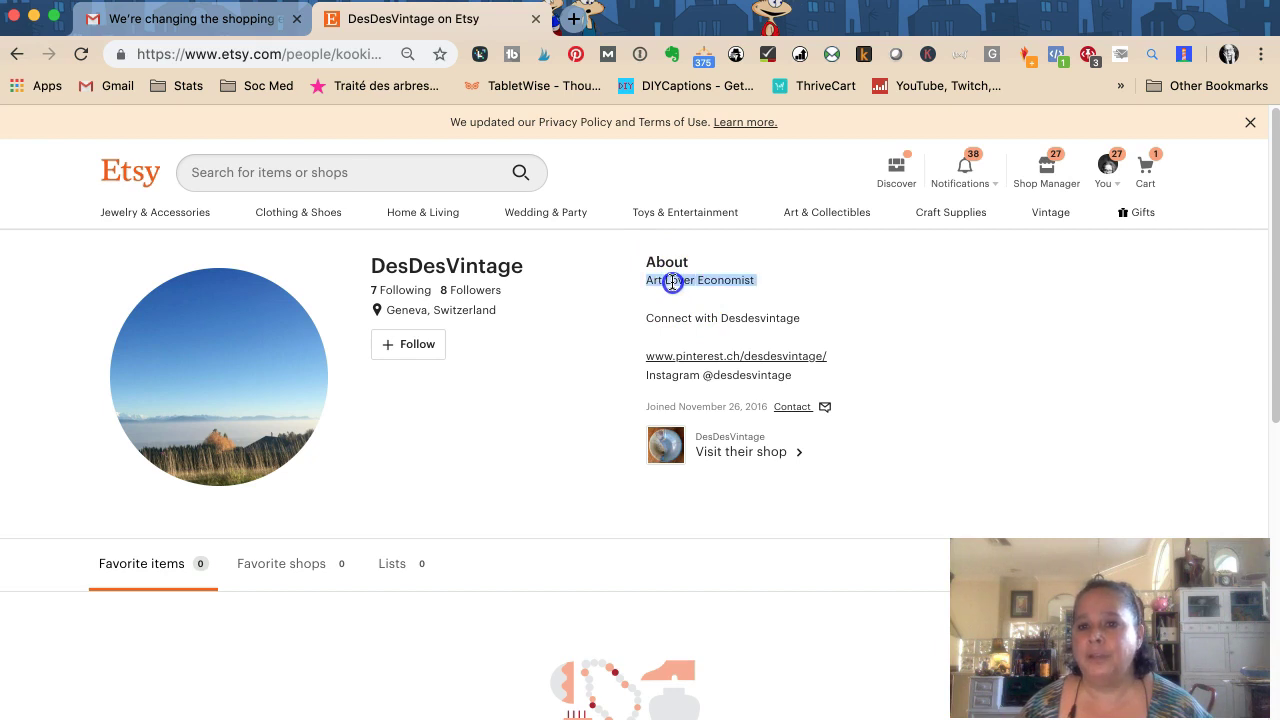
left_click(672, 283)
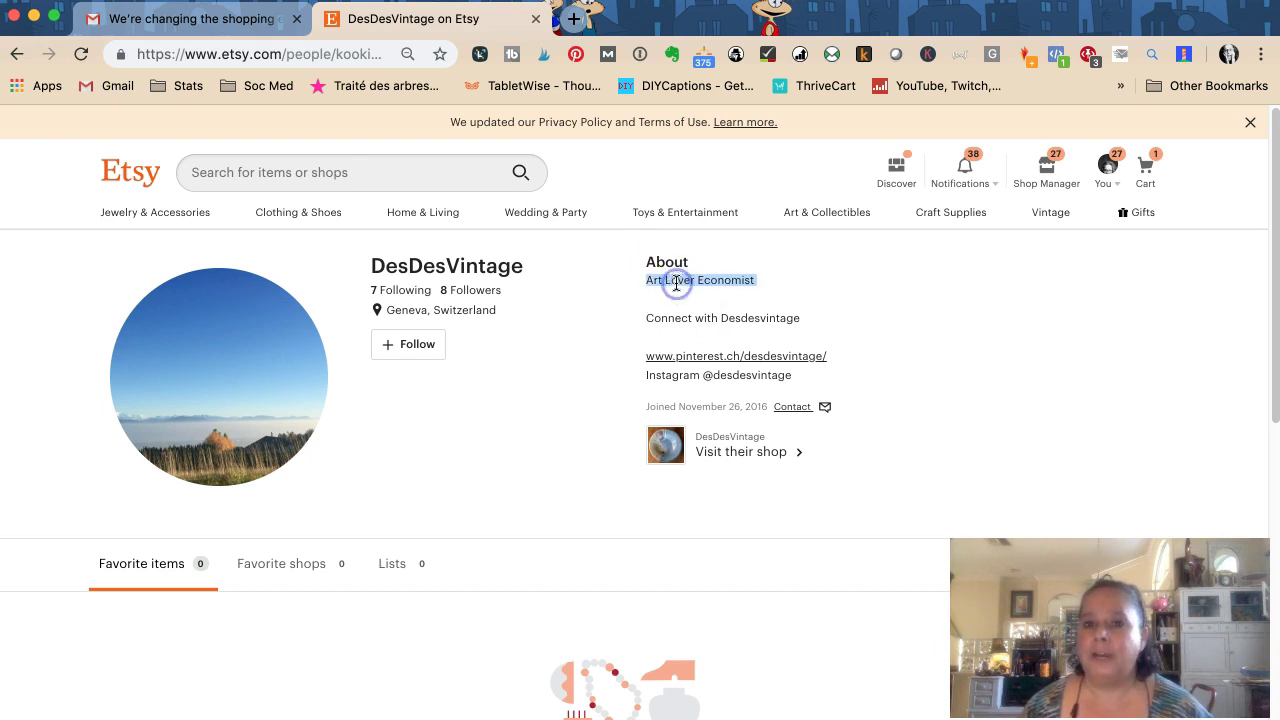
left_click(572, 331)
Check the favorite items section of the DesDesVintage profile and return to its About text.
scroll(591, 417, "down", 1)
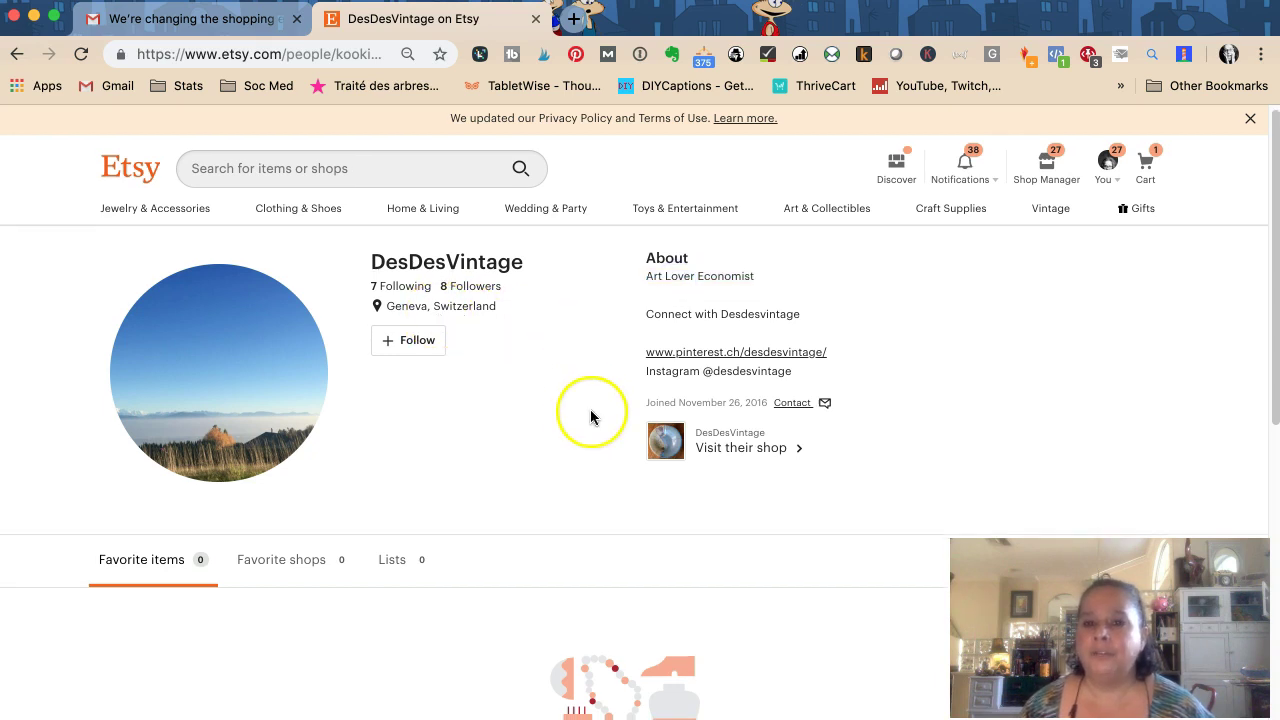
scroll(591, 417, "down", 2)
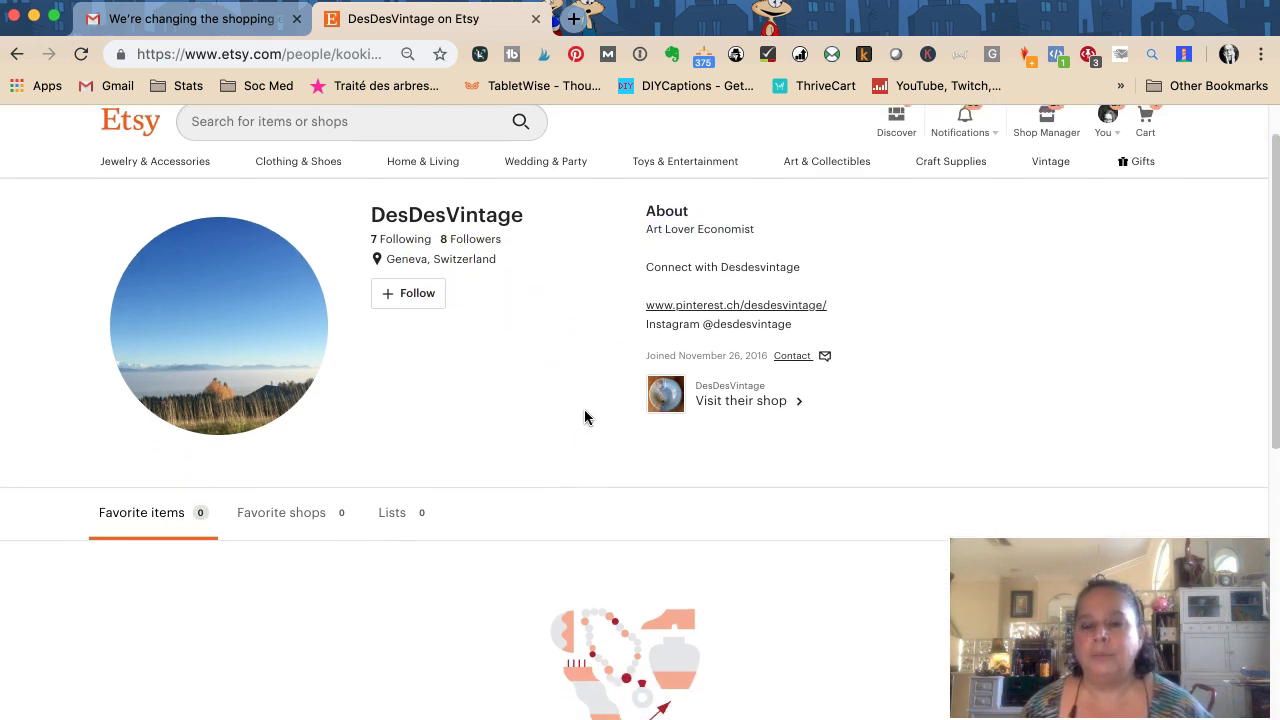
scroll(586, 417, "down", 5)
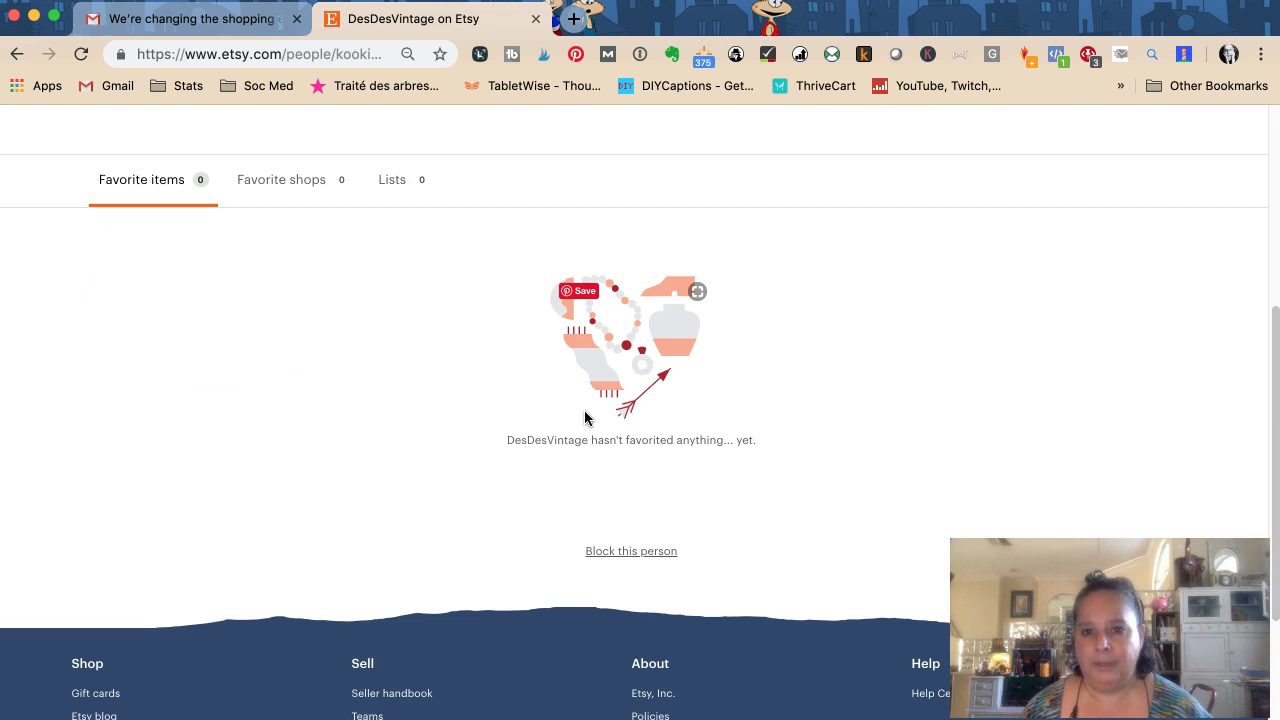
scroll(586, 417, "up", 5)
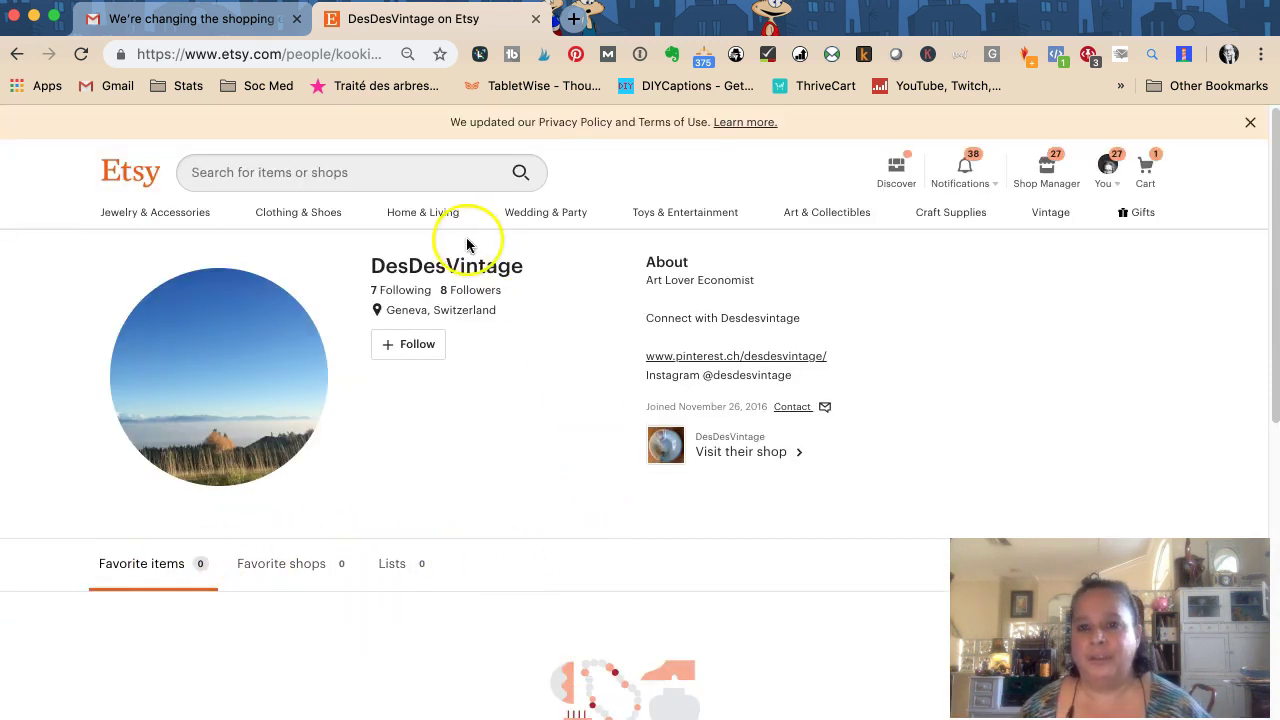
Go back to the DesDesVintage shop page and open its list of sold items.
right_click(572, 352)
left_click(594, 367)
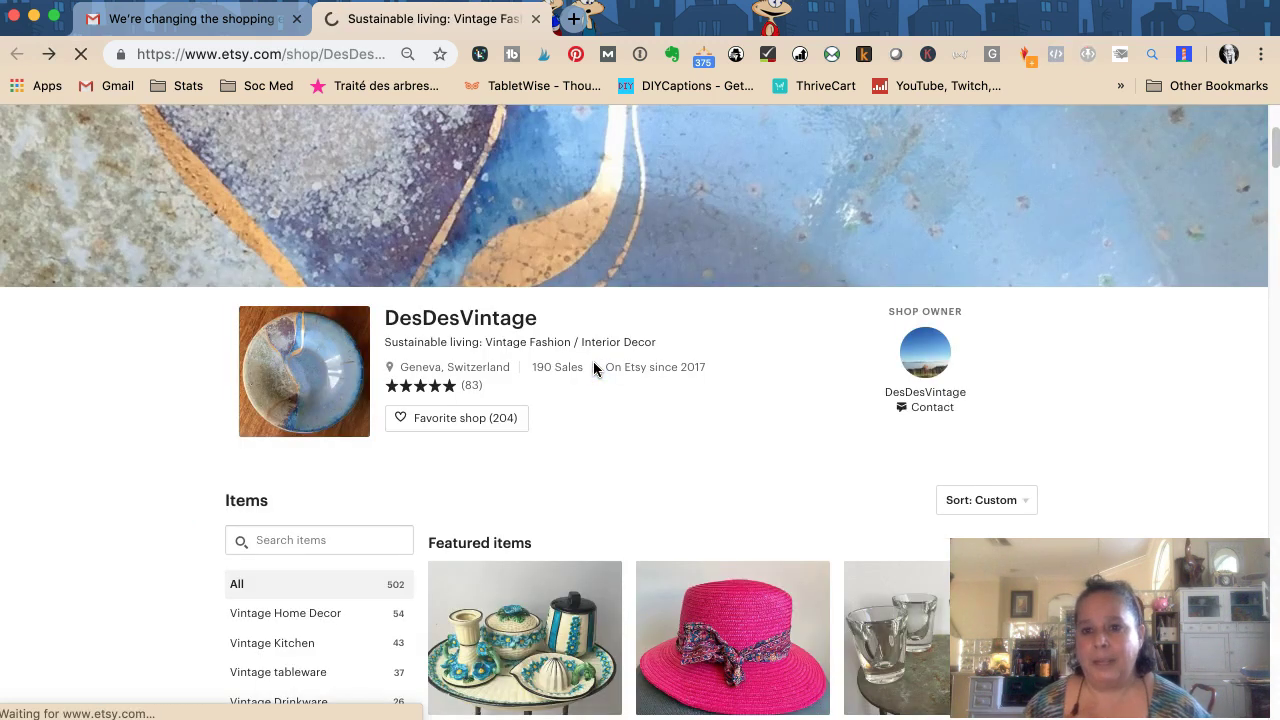
scroll(753, 328, "down", 2)
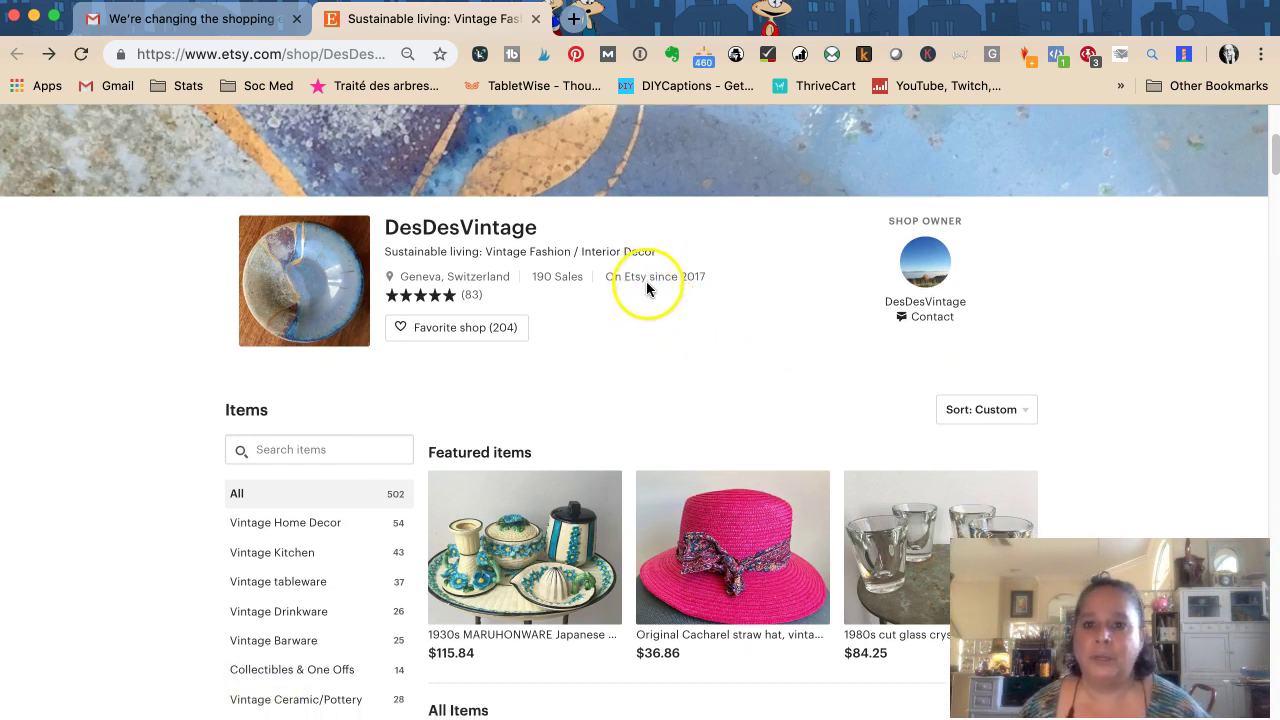
scroll(711, 365, "down", 1)
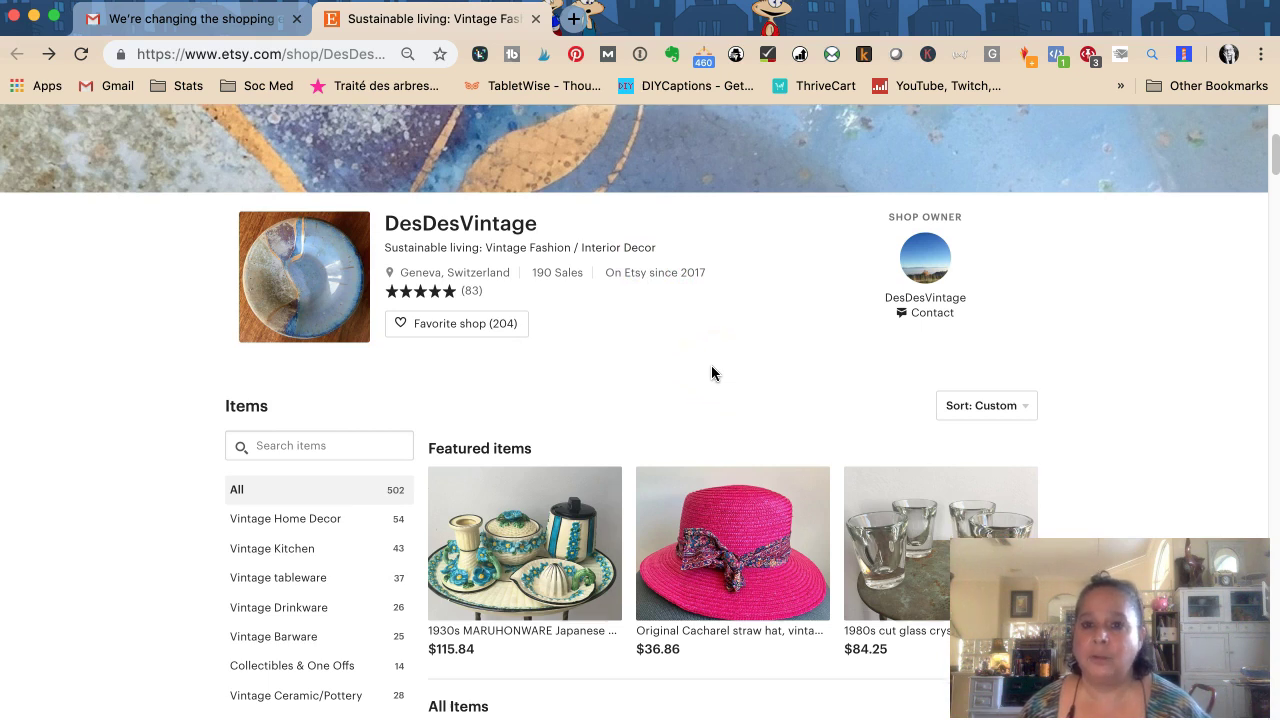
left_click(543, 271)
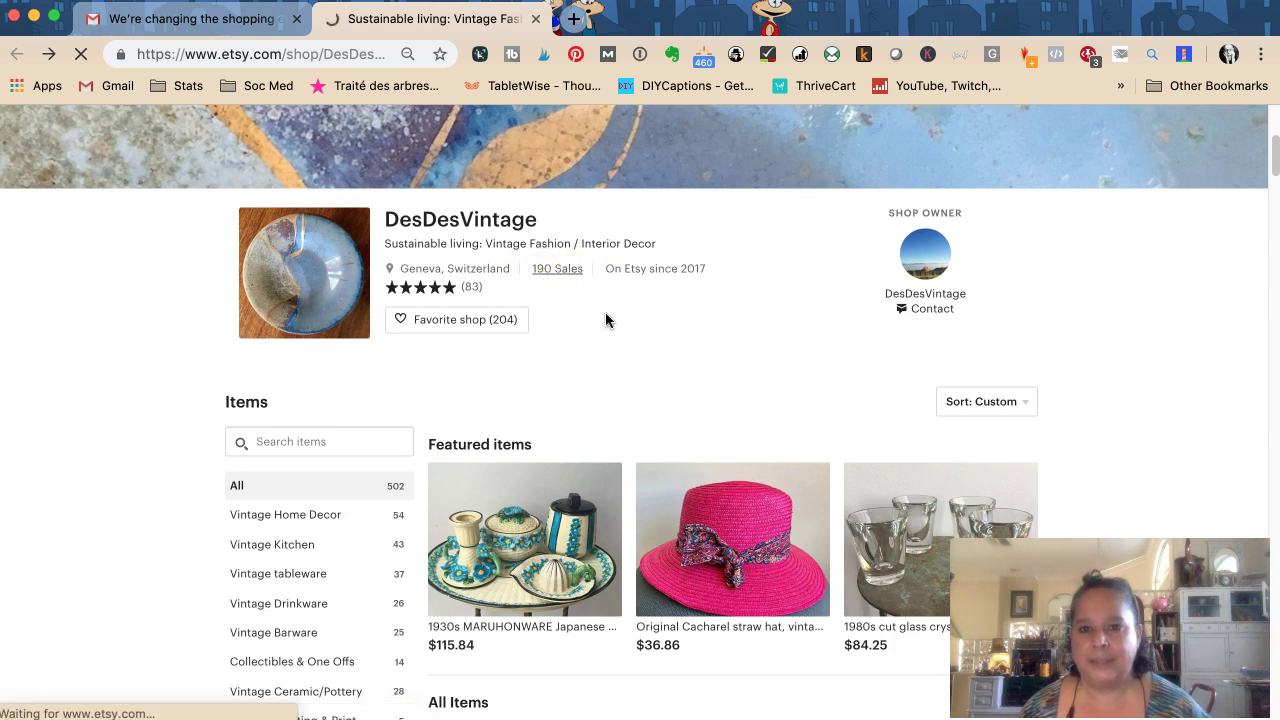
left_click(596, 282)
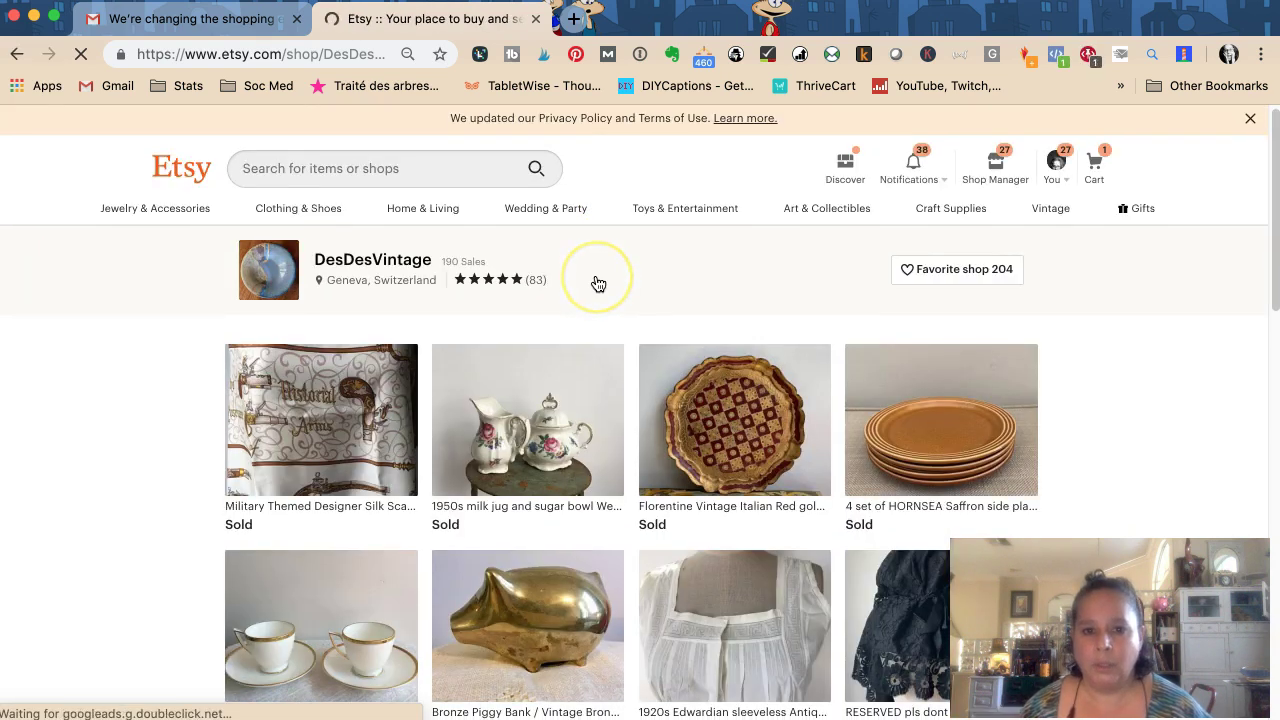
Examine the first page of DesDesVintage's sold items to see which kinds of products the shop sells.
scroll(597, 284, "down", 1)
scroll(597, 287, "down", 4)
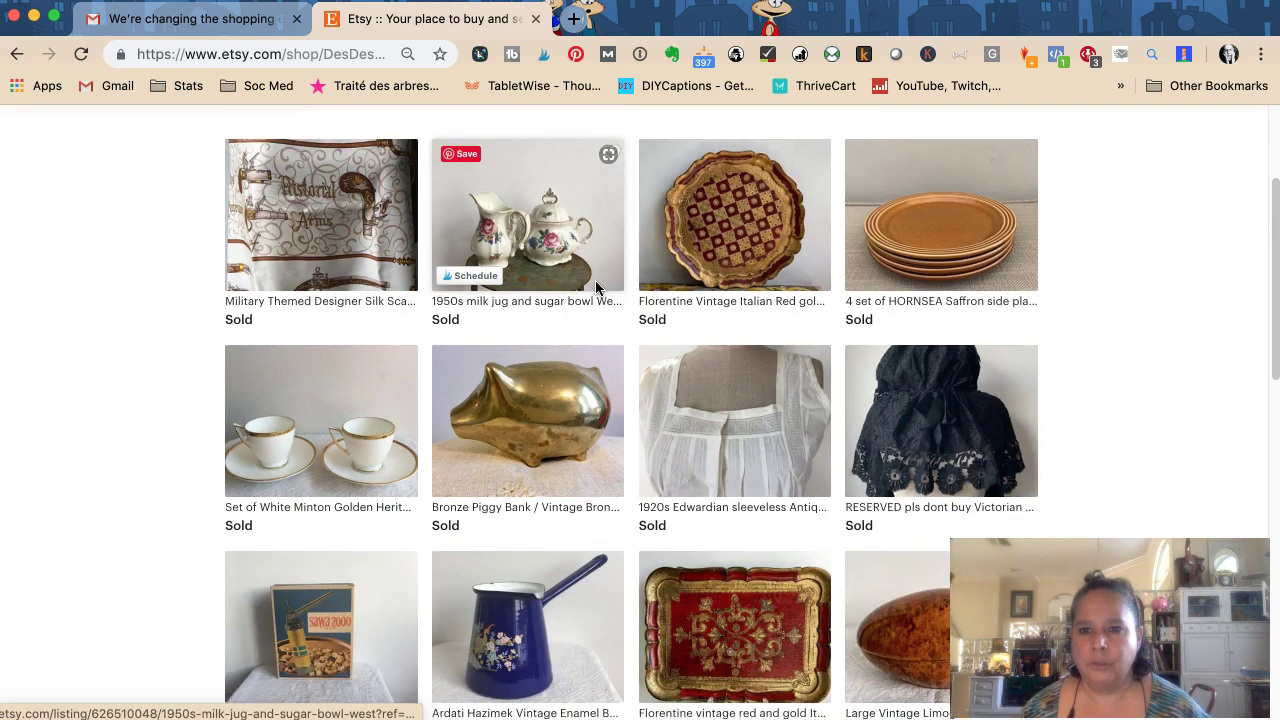
scroll(596, 288, "down", 3)
scroll(597, 289, "down", 1)
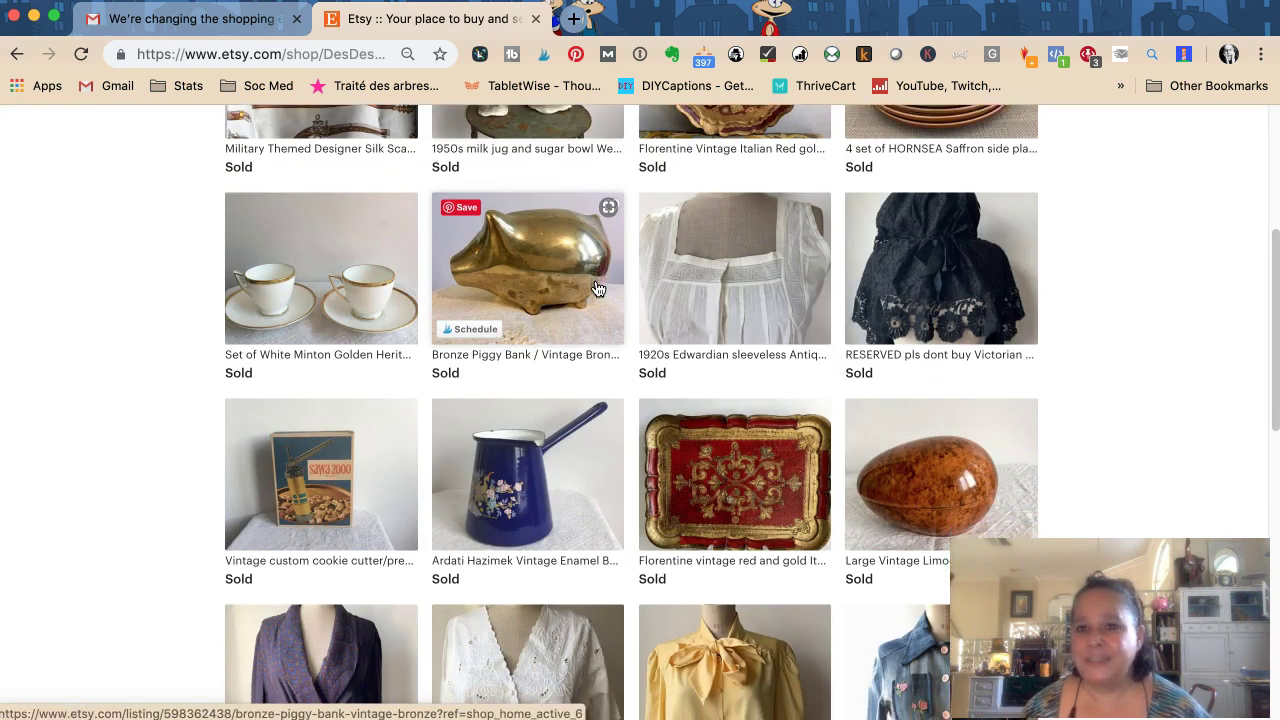
scroll(597, 289, "down", 5)
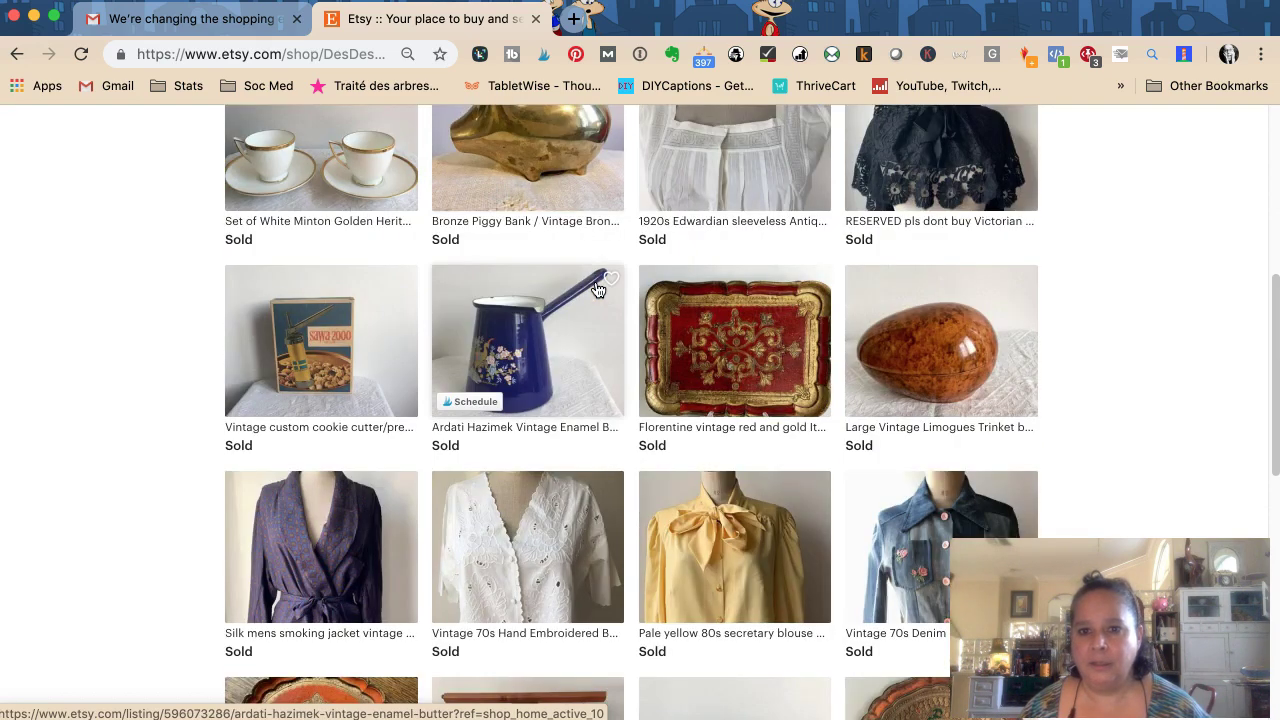
scroll(597, 289, "down", 7)
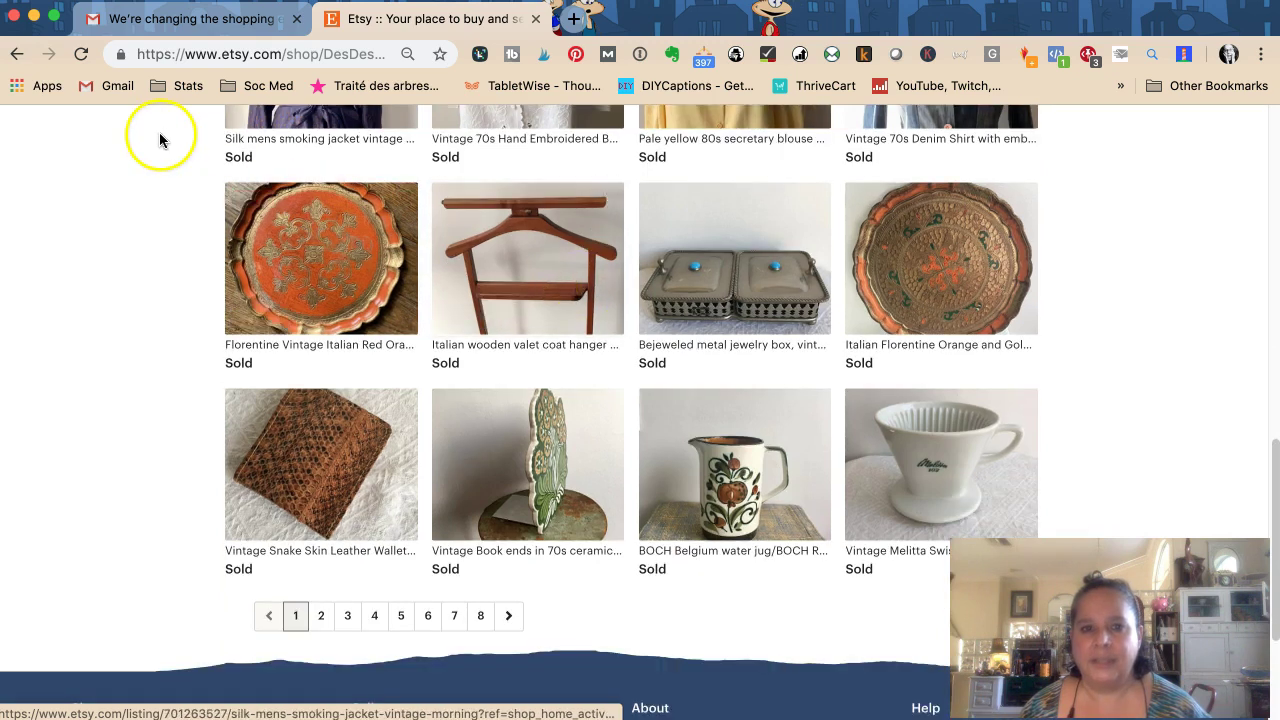
Return from the sold items to the DesDesVintage shop page and read through its customer reviews.
left_click(17, 54)
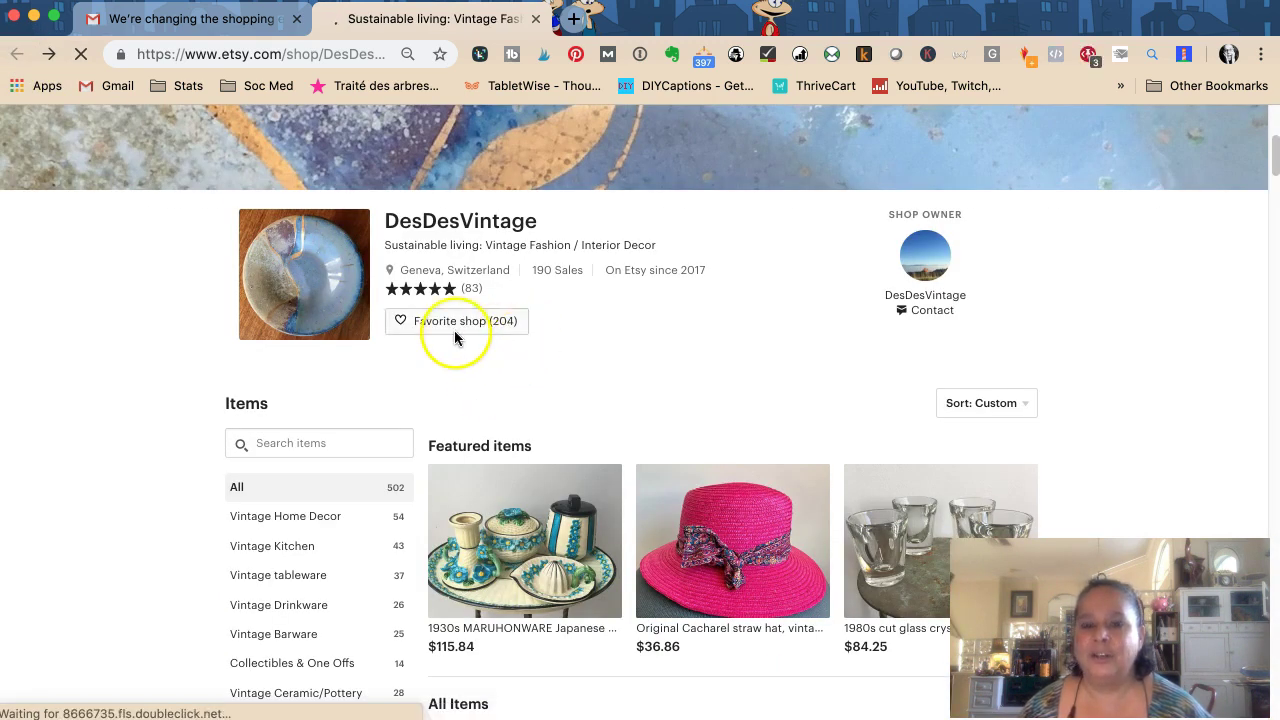
left_click(430, 291)
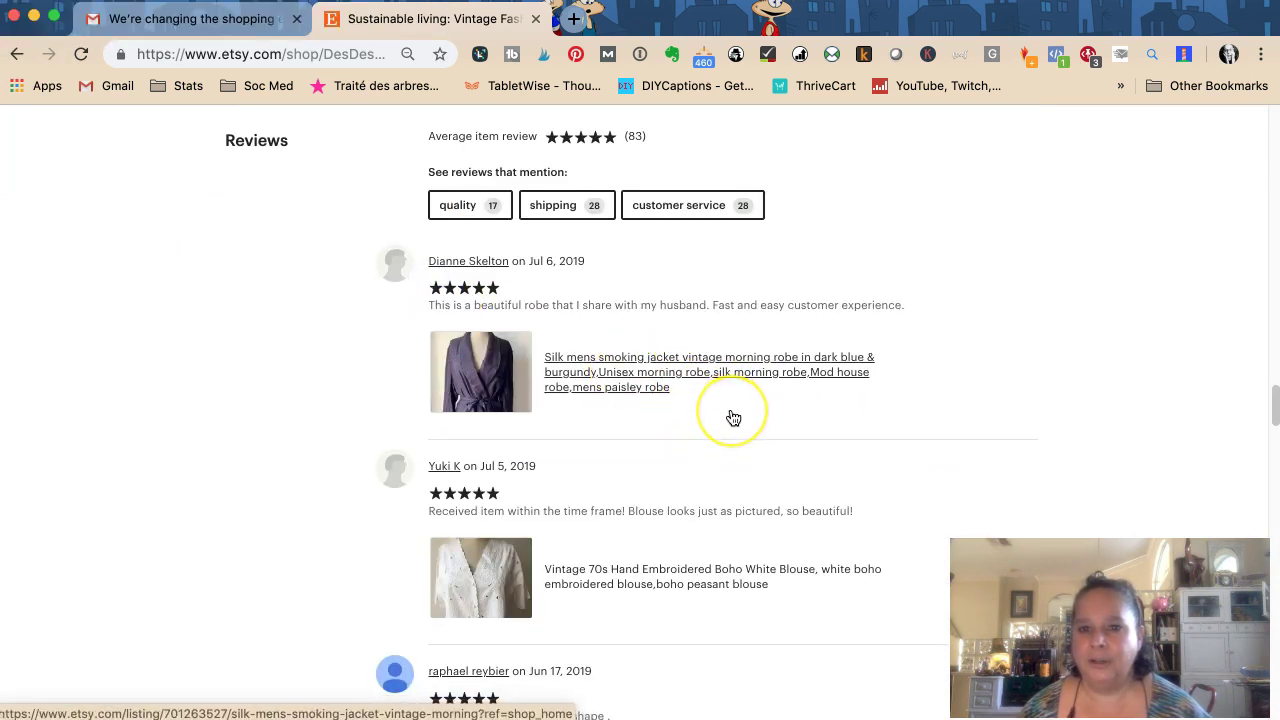
scroll(731, 415, "down", 4)
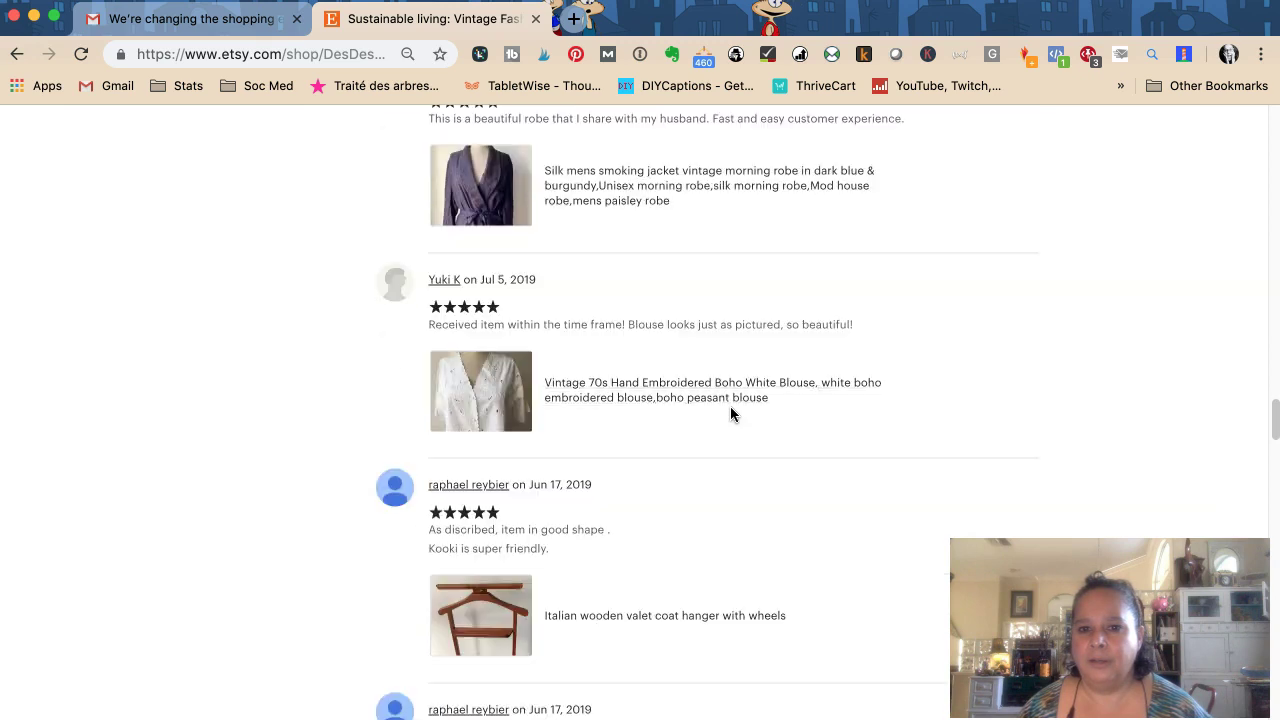
scroll(731, 415, "down", 1)
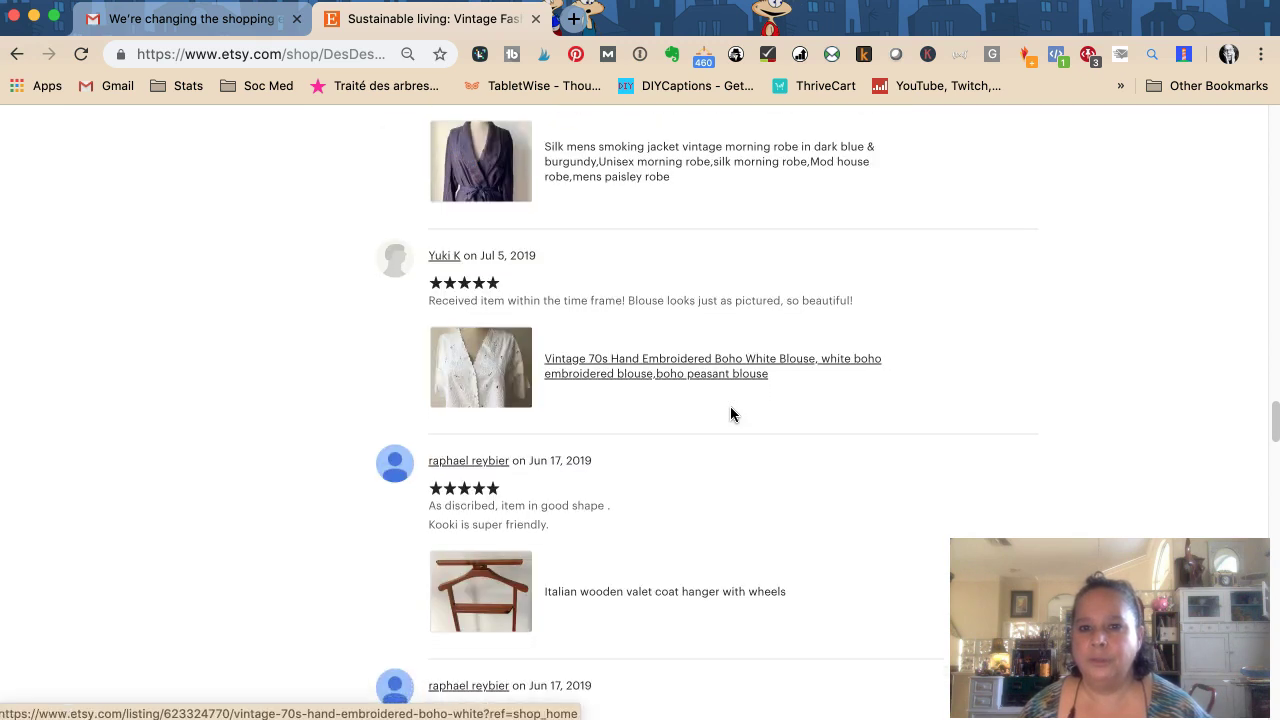
scroll(731, 413, "down", 5)
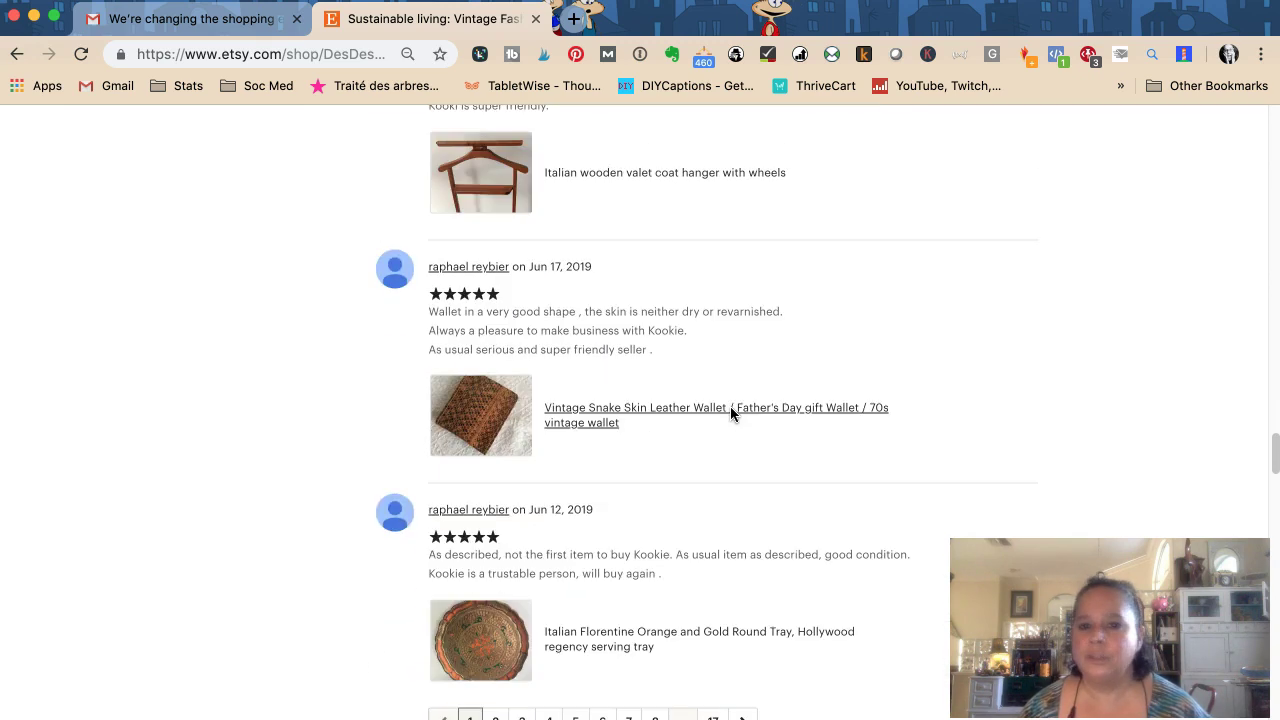
Go back to the shop header and examine the featured items and the list of vintage shop sections.
left_click(18, 54)
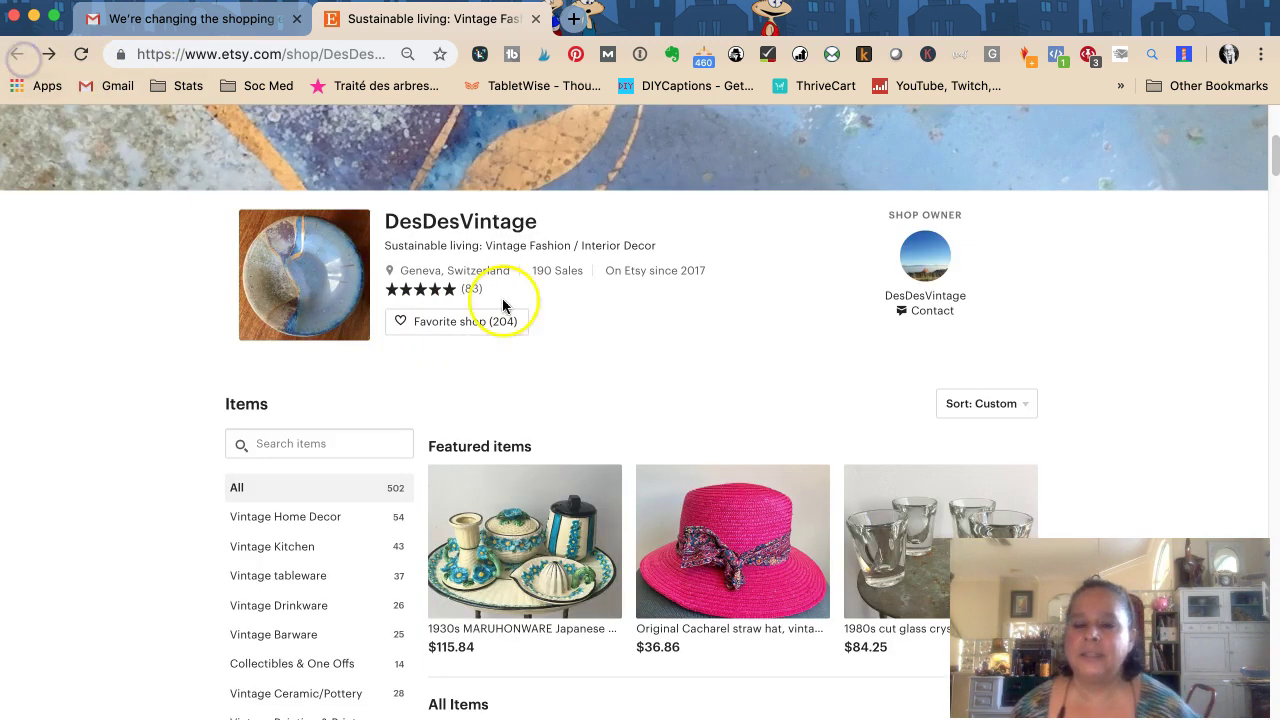
scroll(682, 360, "down", 2)
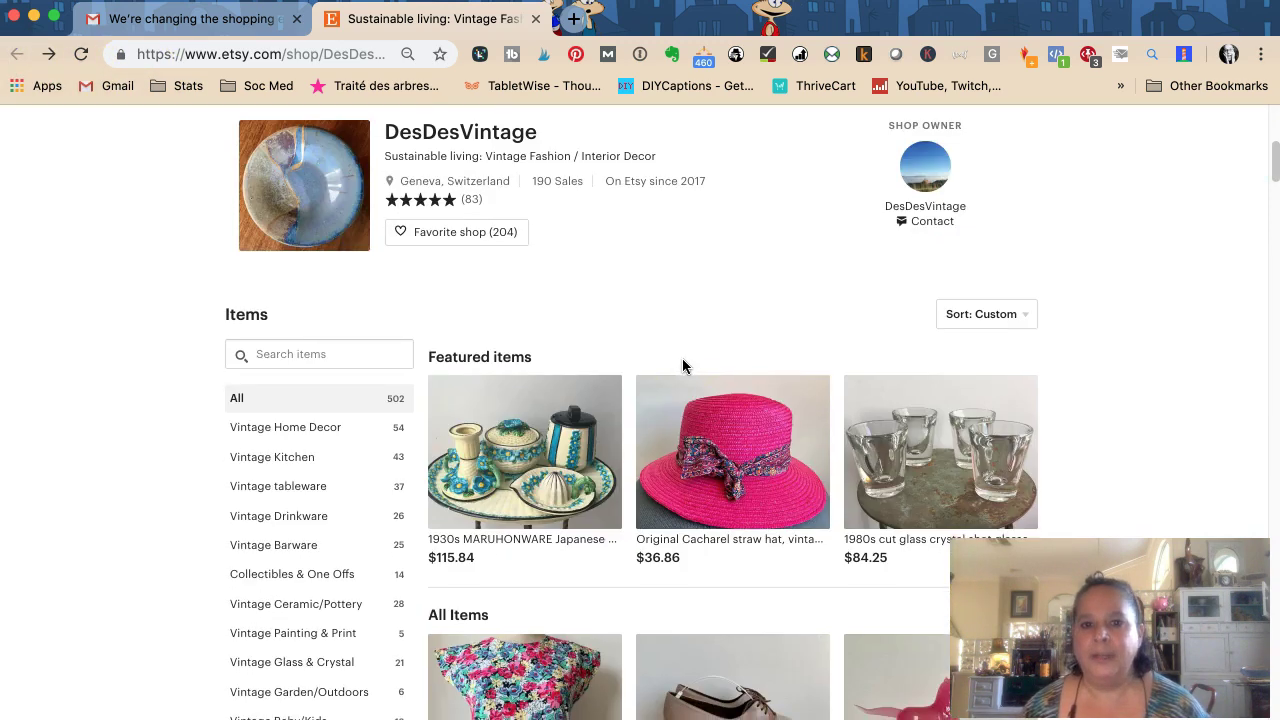
scroll(682, 365, "down", 2)
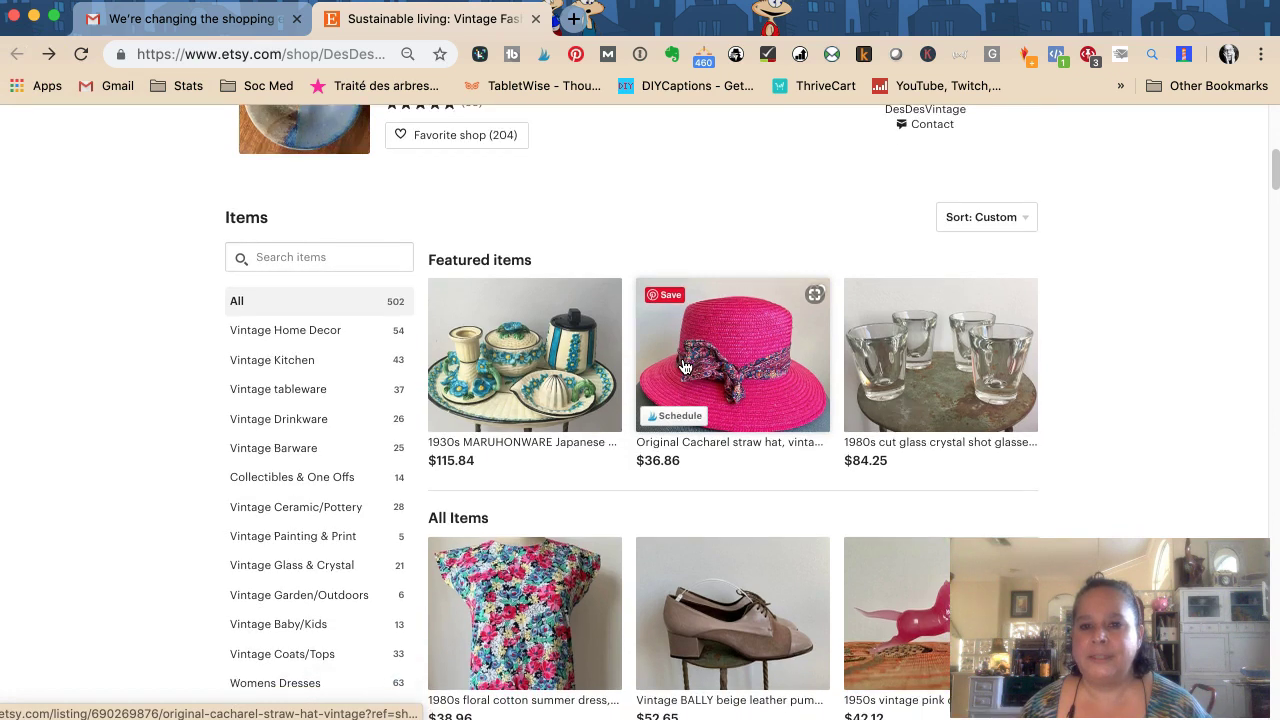
scroll(684, 367, "down", 2)
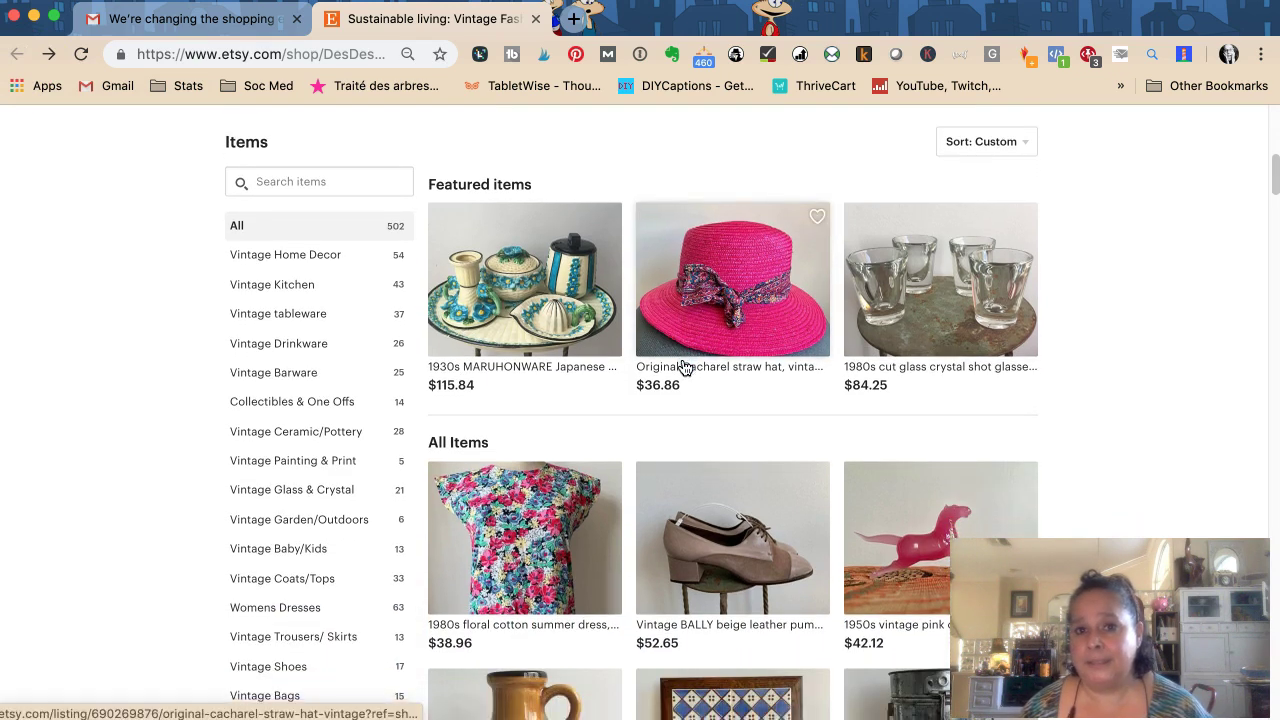
scroll(684, 367, "down", 1)
left_click(283, 230)
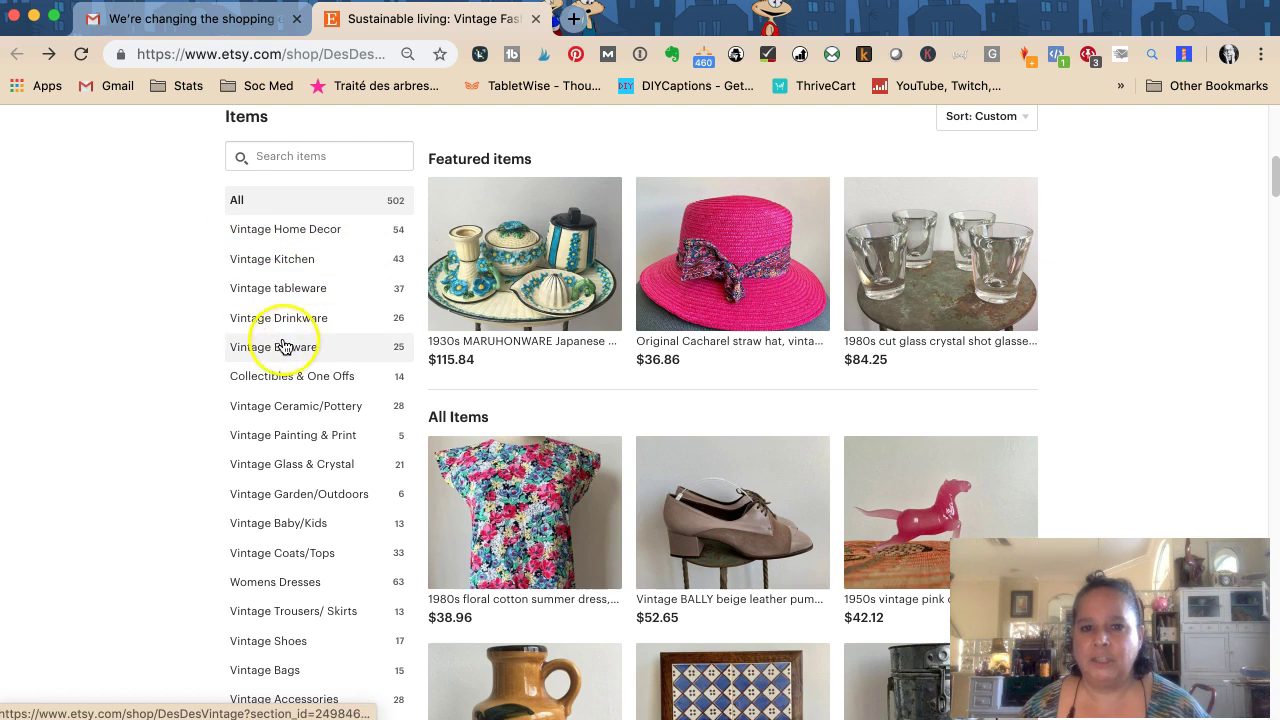
scroll(315, 368, "down", 2)
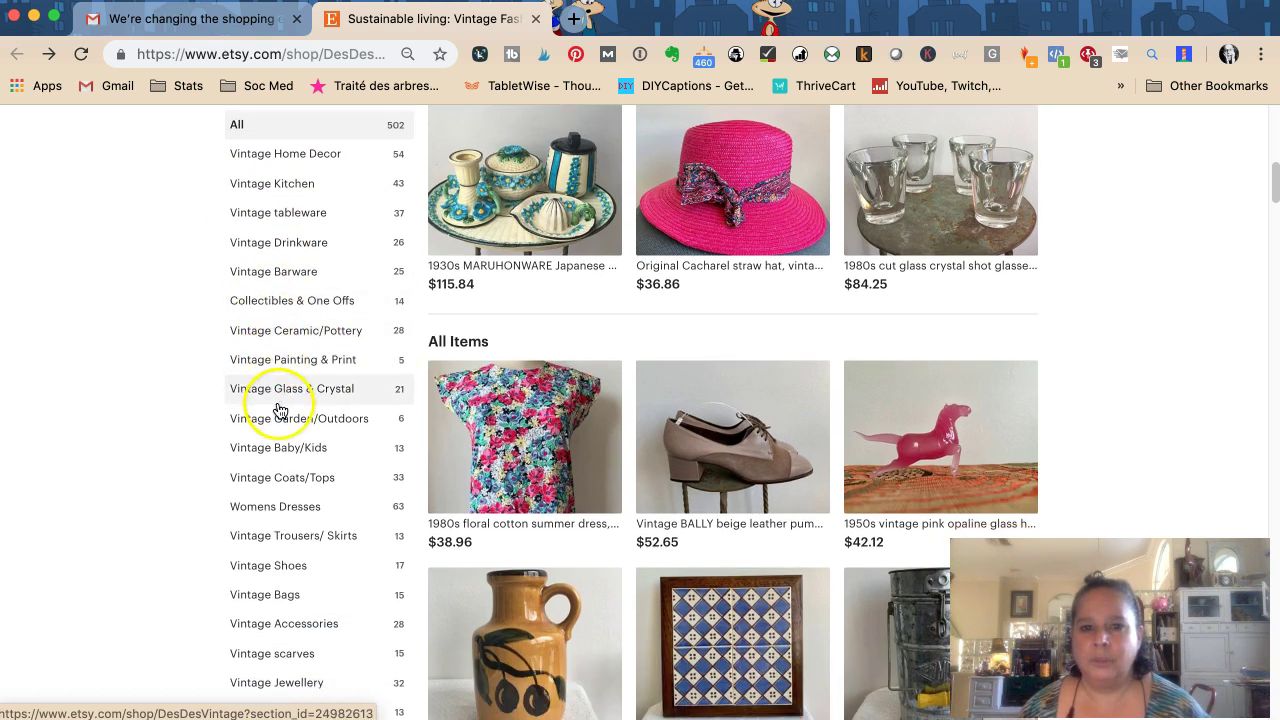
scroll(298, 416, "down", 2)
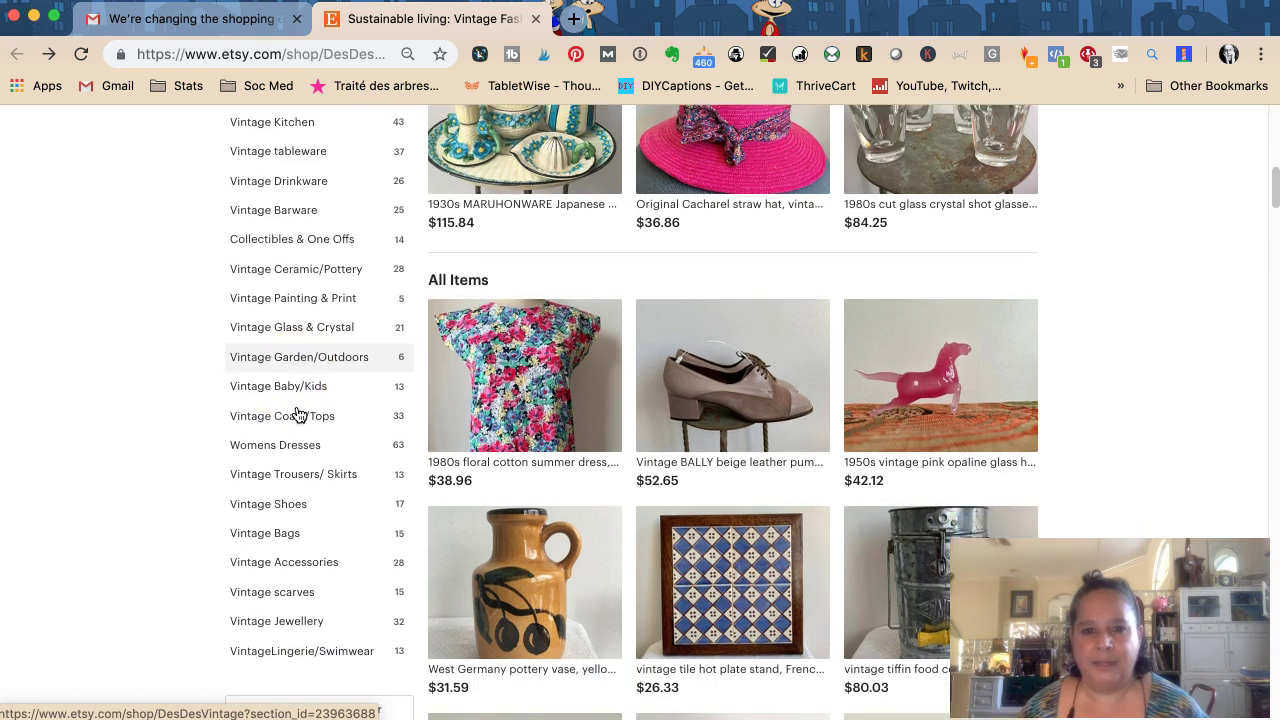
left_click(289, 406)
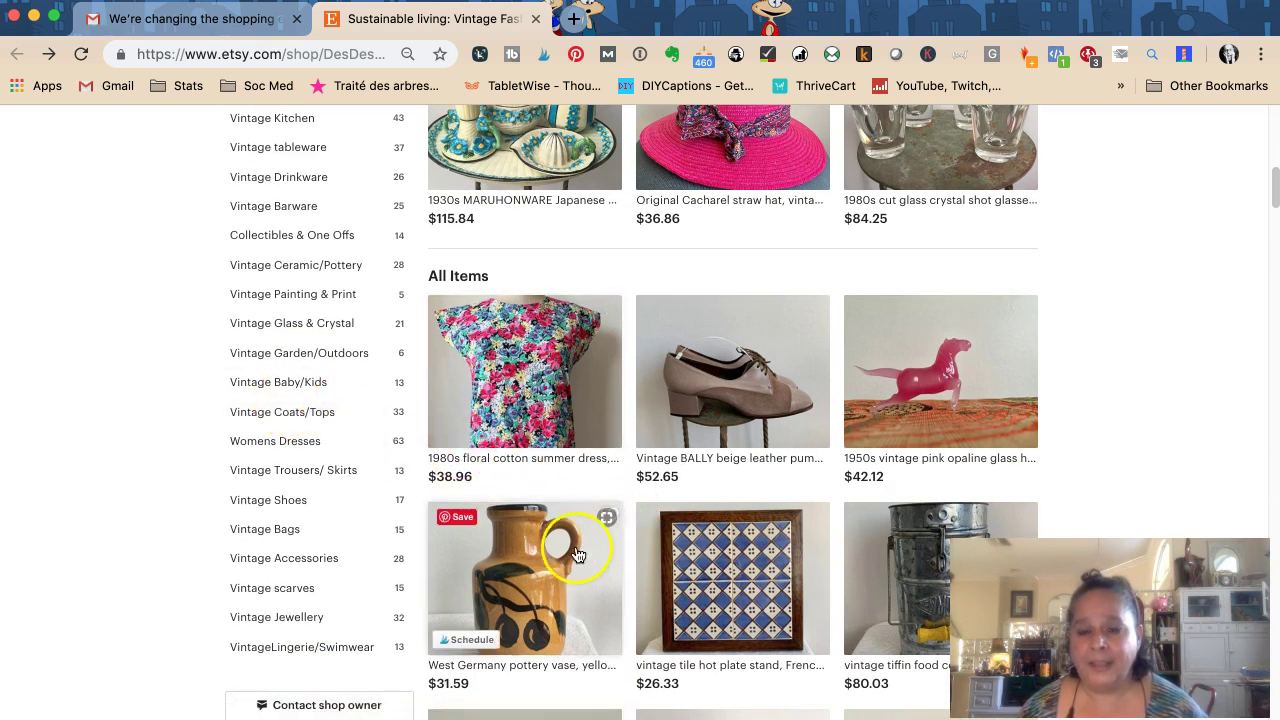
Look through the All Items listings and highlight the Announcement line about Instagram and Pinterest.
scroll(543, 535, "down", 5)
scroll(543, 546, "down", 14)
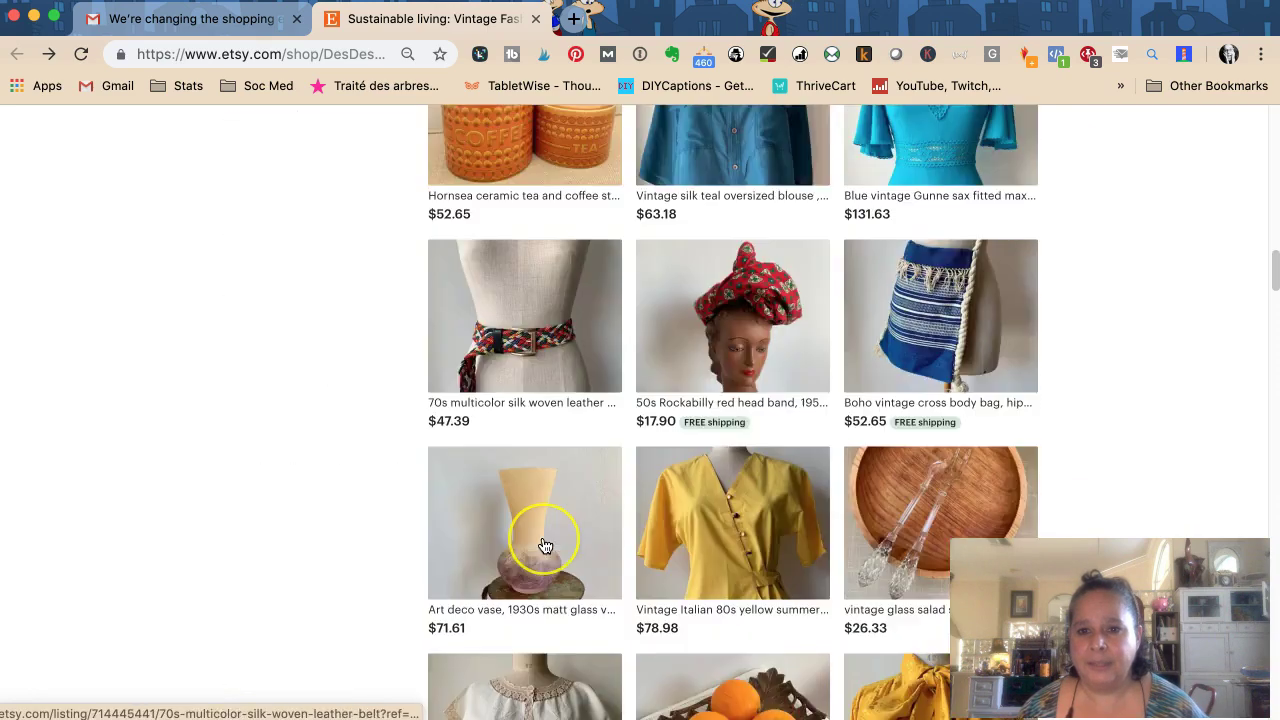
scroll(543, 546, "down", 6)
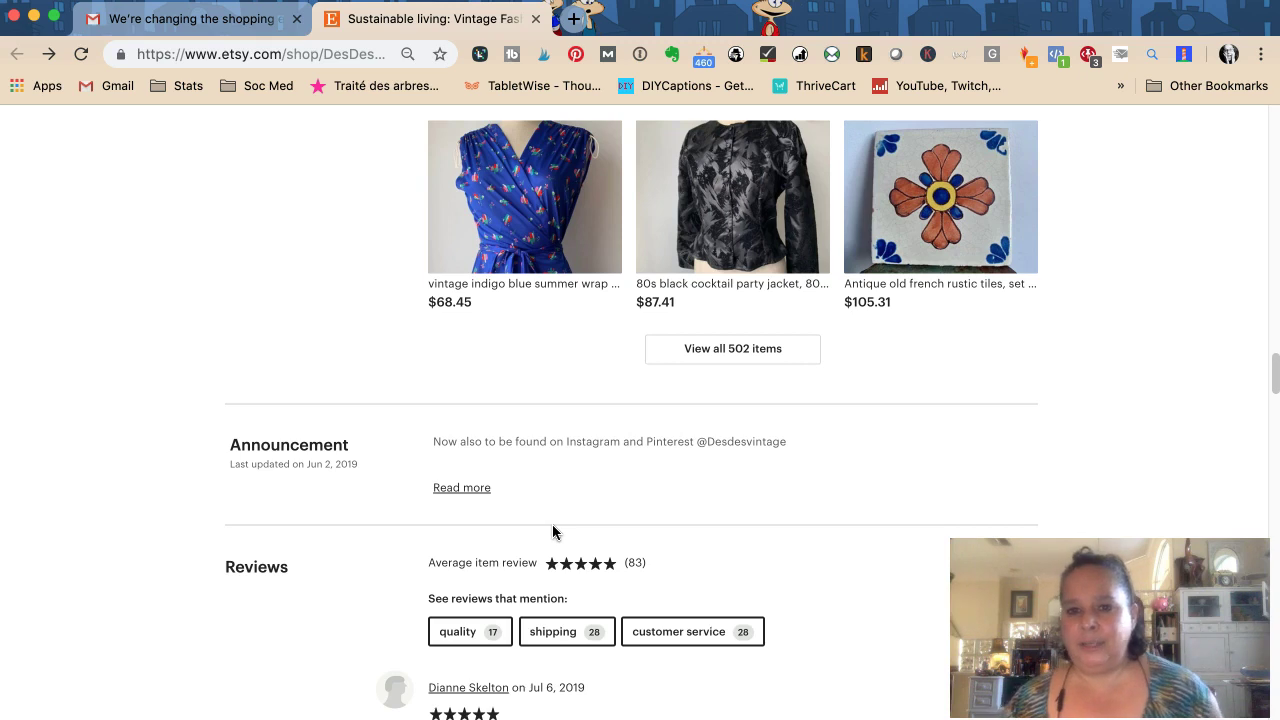
triple_click(514, 441)
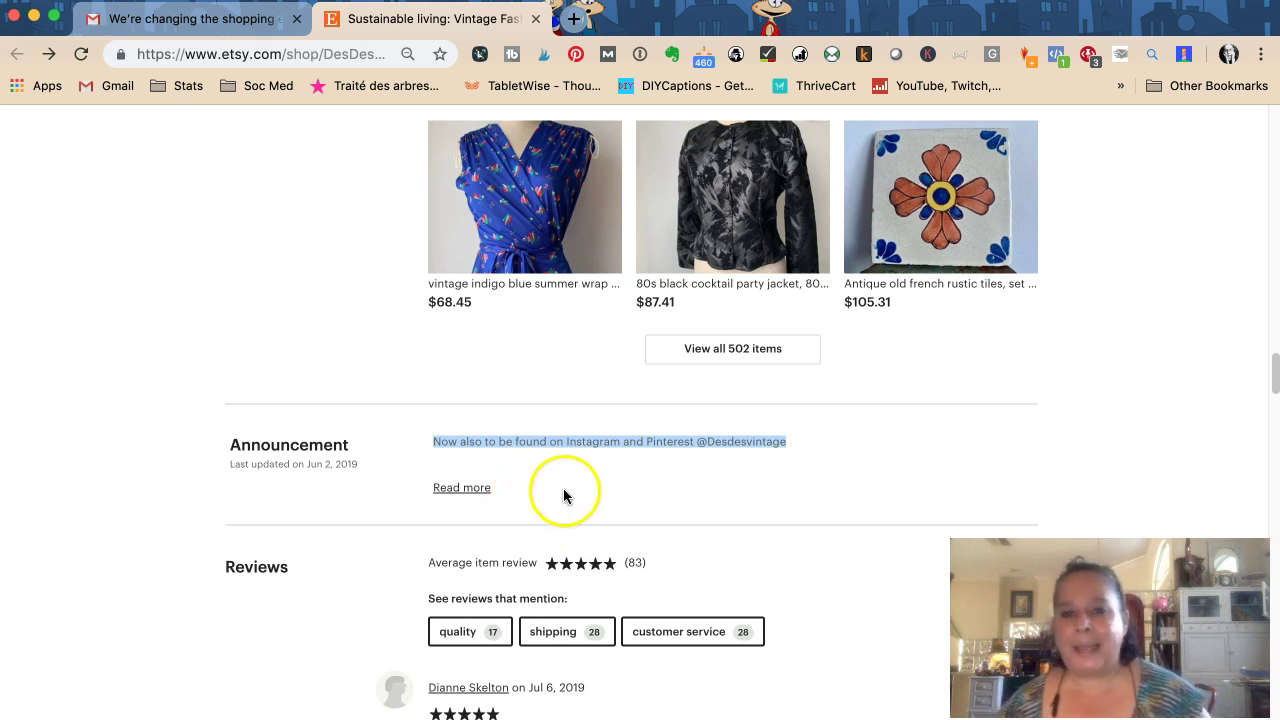
Check the page from the Announcement through the reviews, and highlight the shop description paragraph in the About section.
scroll(503, 486, "down", 1)
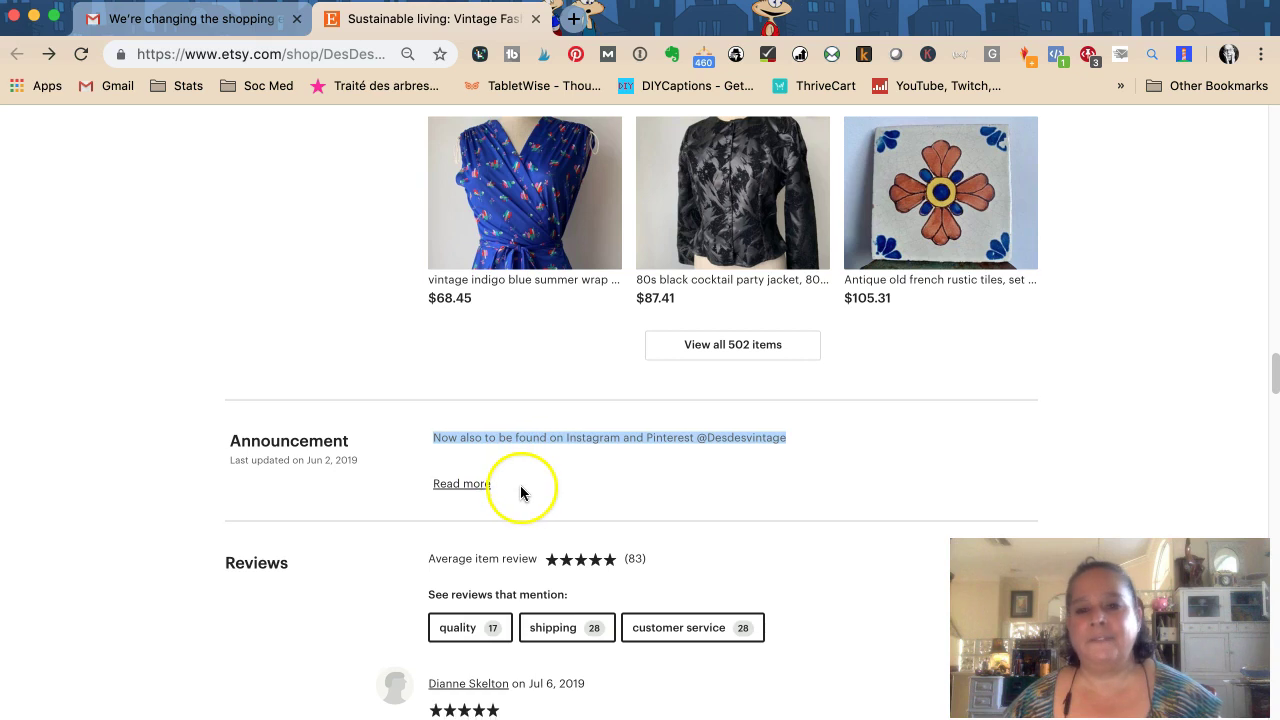
scroll(522, 492, "down", 2)
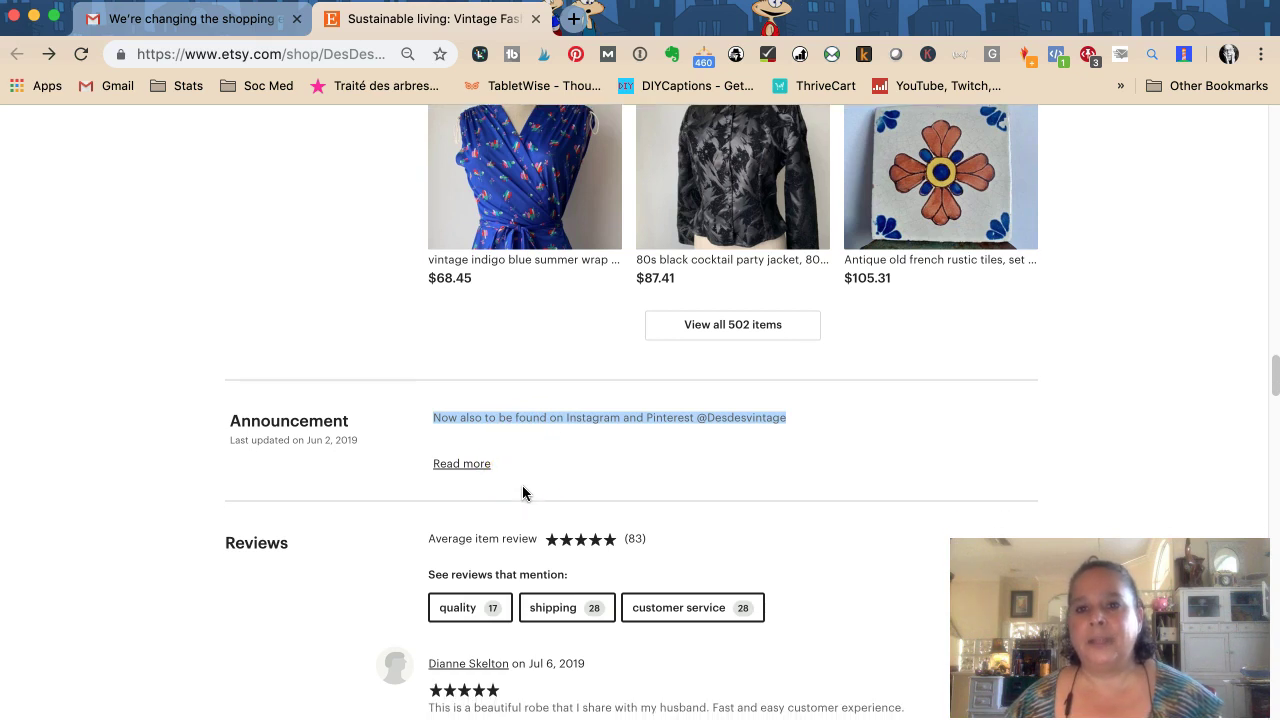
scroll(522, 492, "down", 1)
scroll(522, 492, "down", 4)
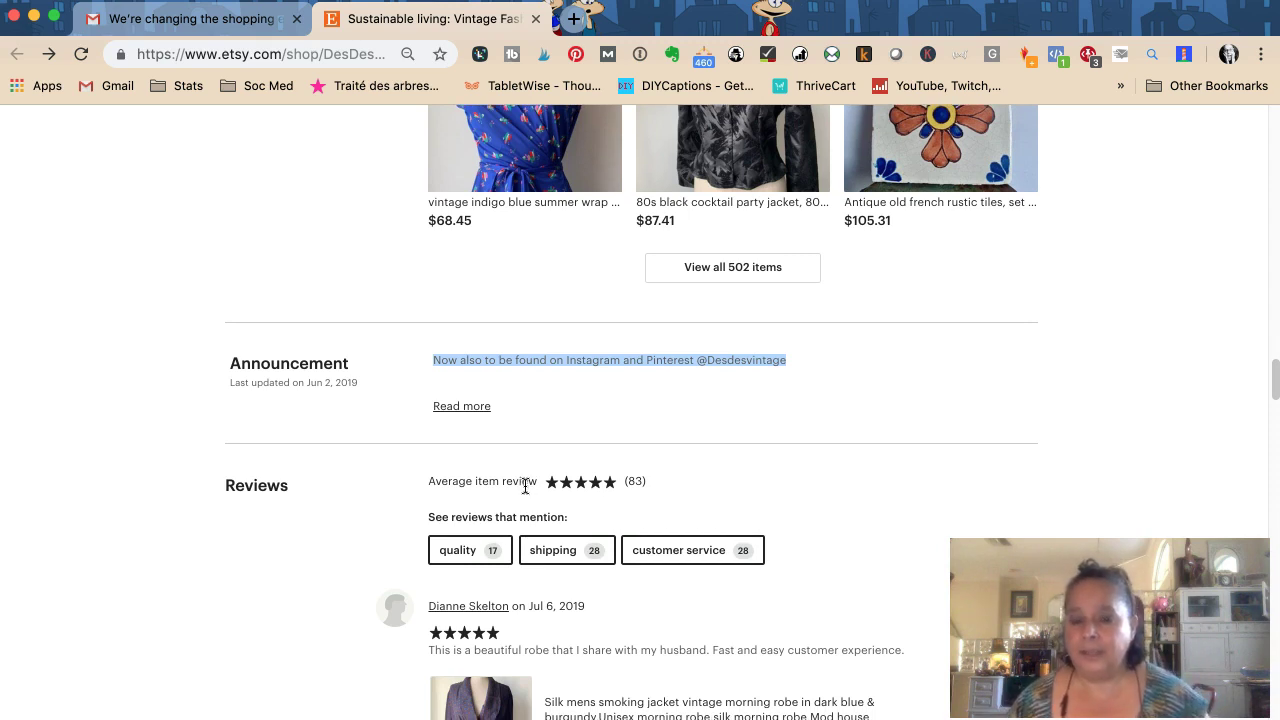
scroll(526, 490, "down", 1)
scroll(526, 492, "down", 1)
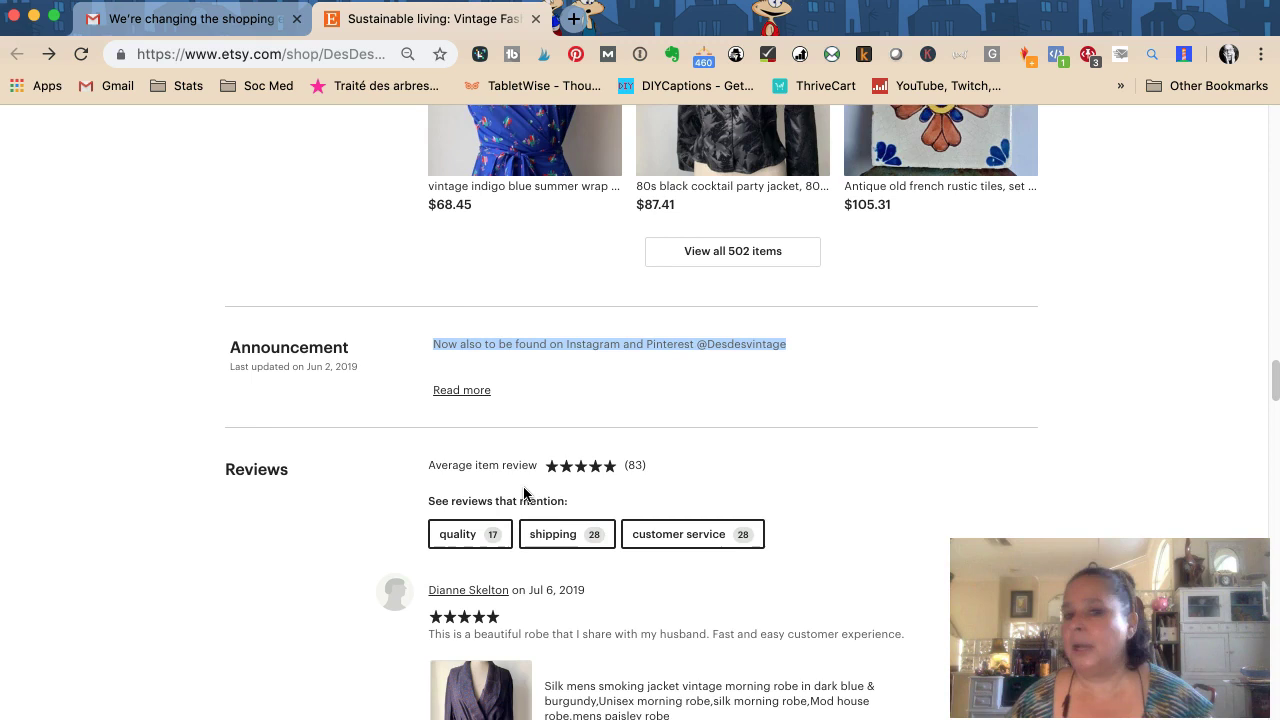
scroll(524, 494, "down", 3)
scroll(525, 492, "down", 1)
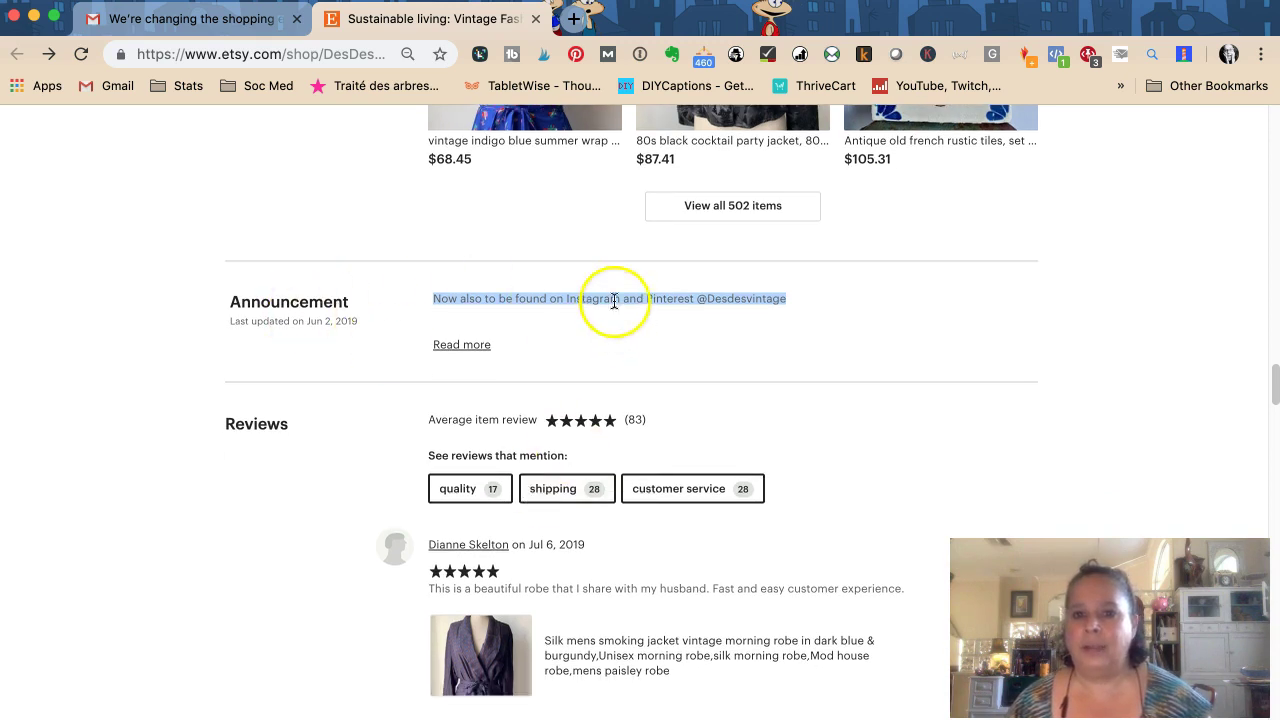
scroll(609, 506, "down", 10)
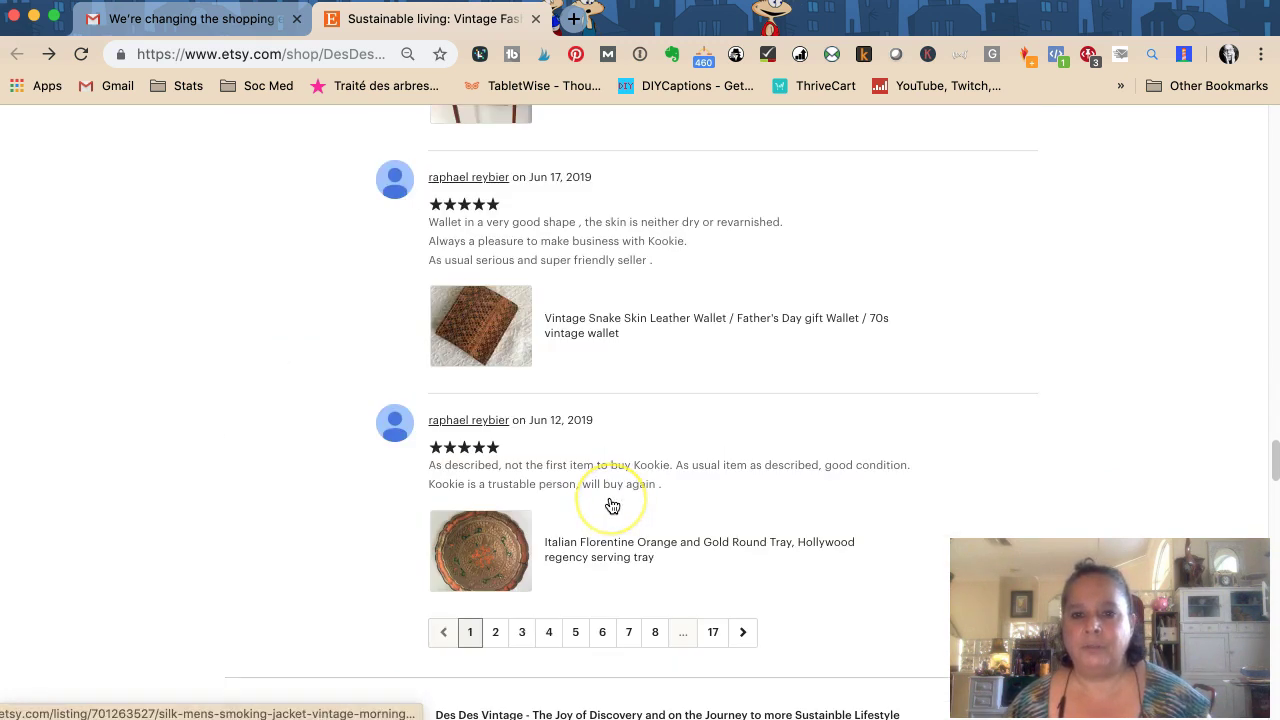
scroll(612, 506, "down", 3)
scroll(612, 506, "up", 3)
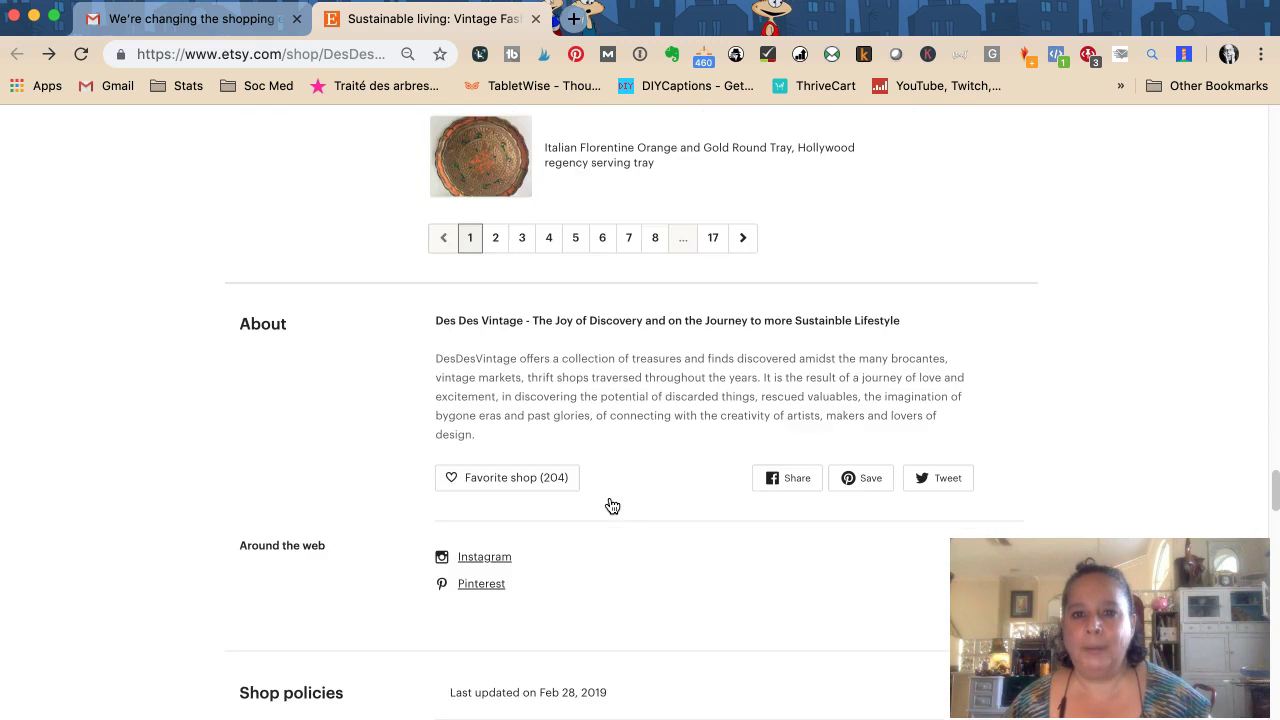
triple_click(641, 372)
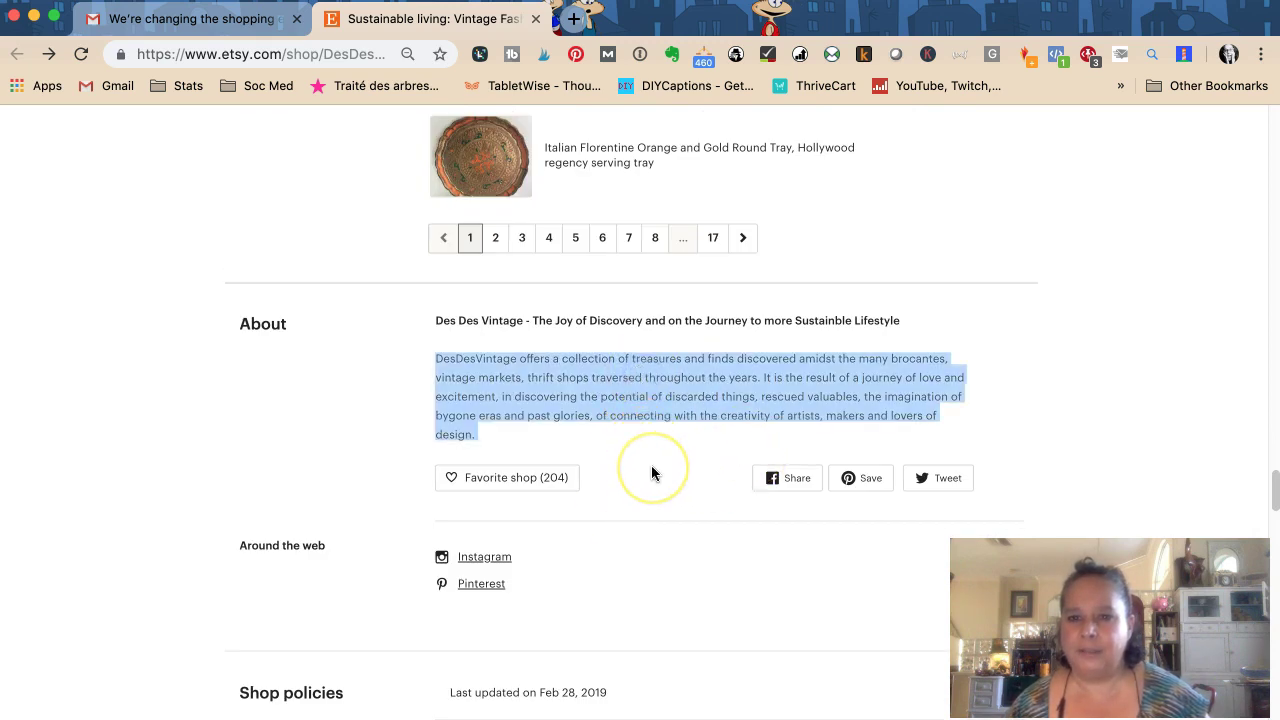
Review the About section and mark the DesDesVintage shop as a favorite.
scroll(651, 465, "down", 1)
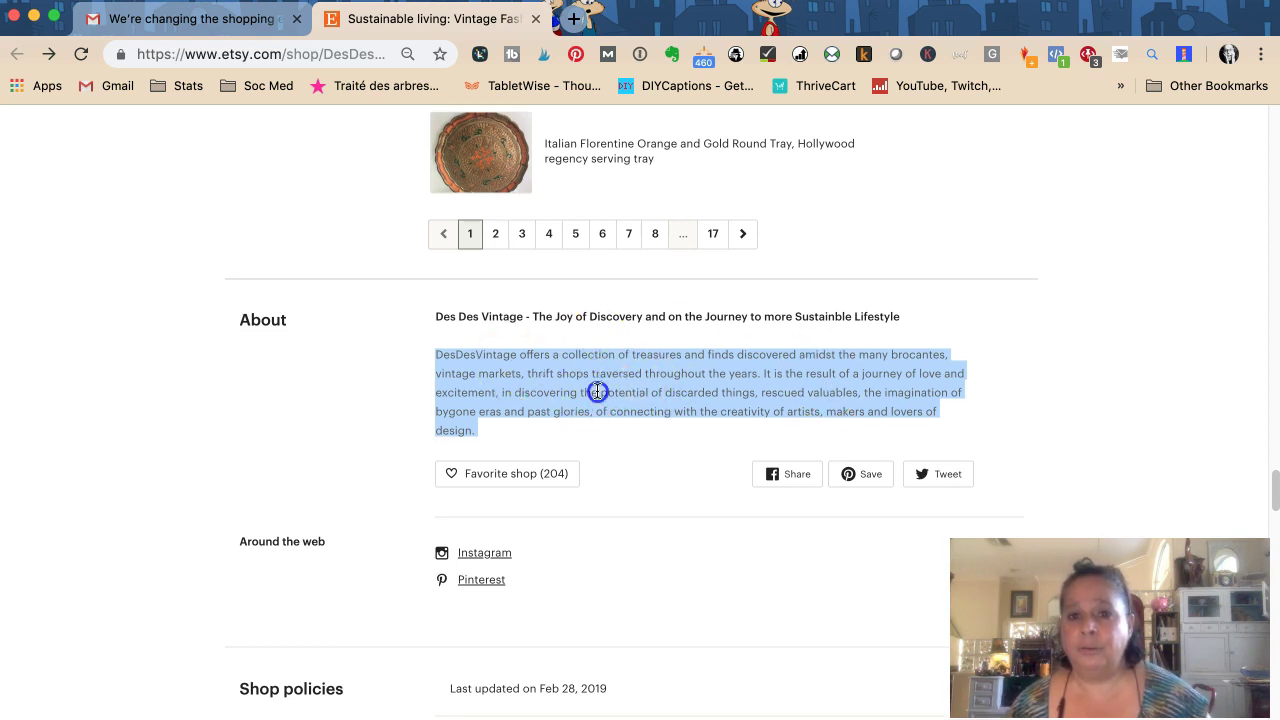
scroll(631, 415, "down", 1)
scroll(631, 419, "down", 2)
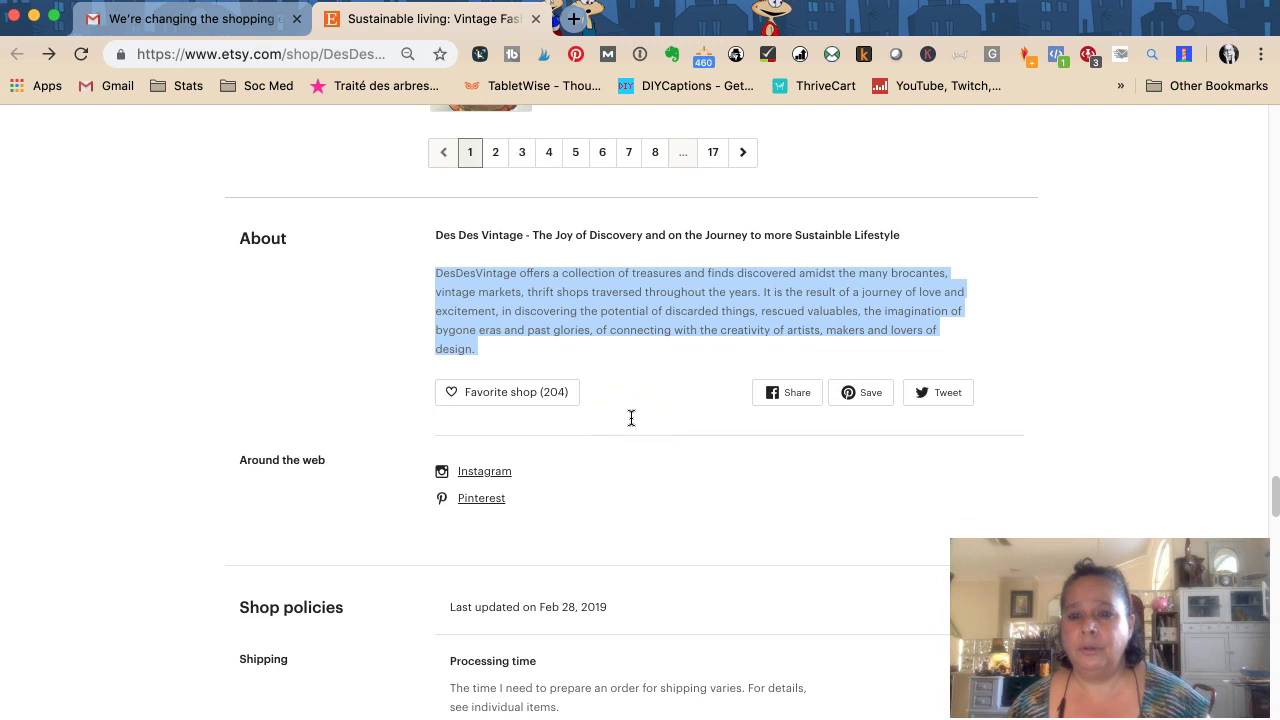
scroll(631, 418, "down", 1)
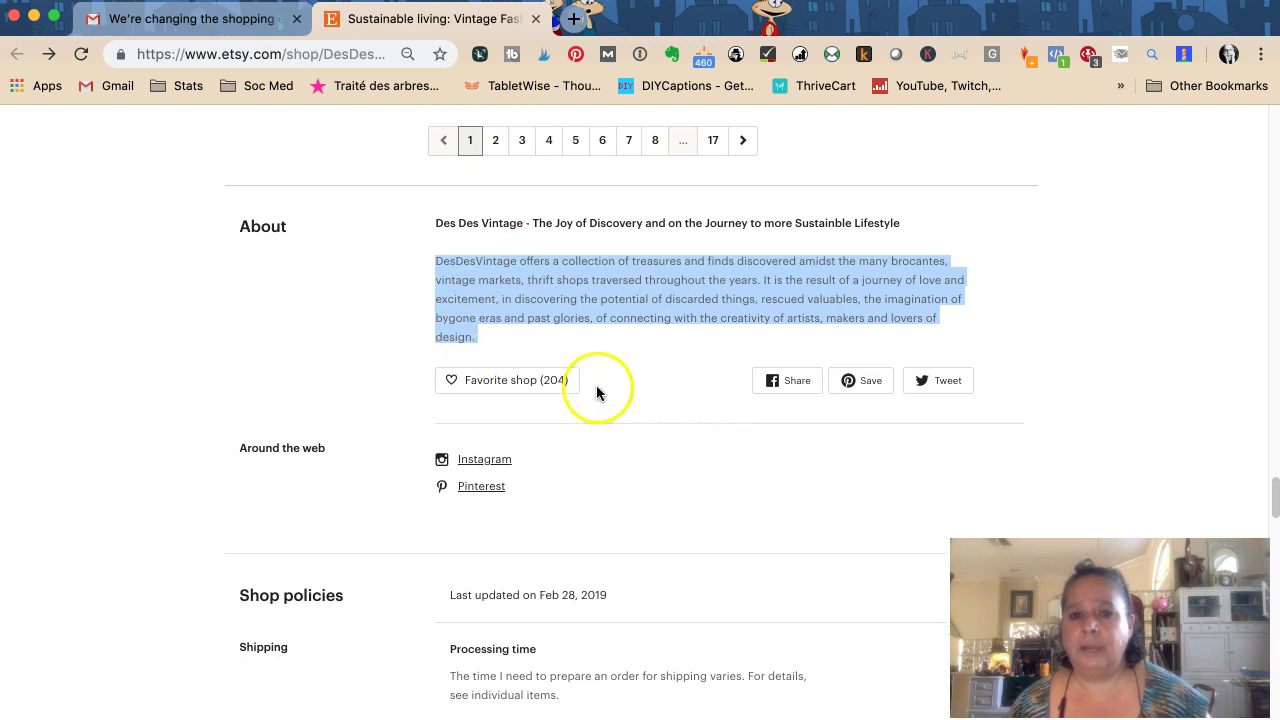
left_click(562, 382)
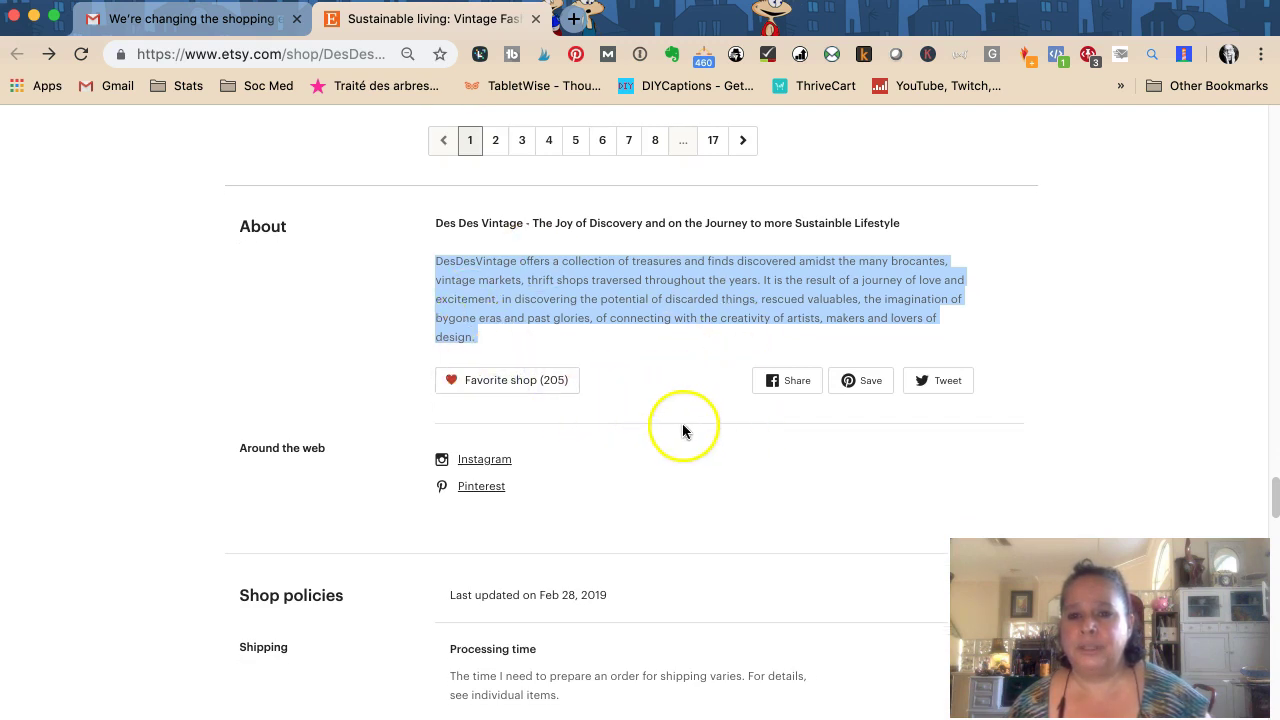
Examine the shop policies on processing time, estimated shipping times, customs and import taxes, and payment options.
scroll(654, 425, "down", 3)
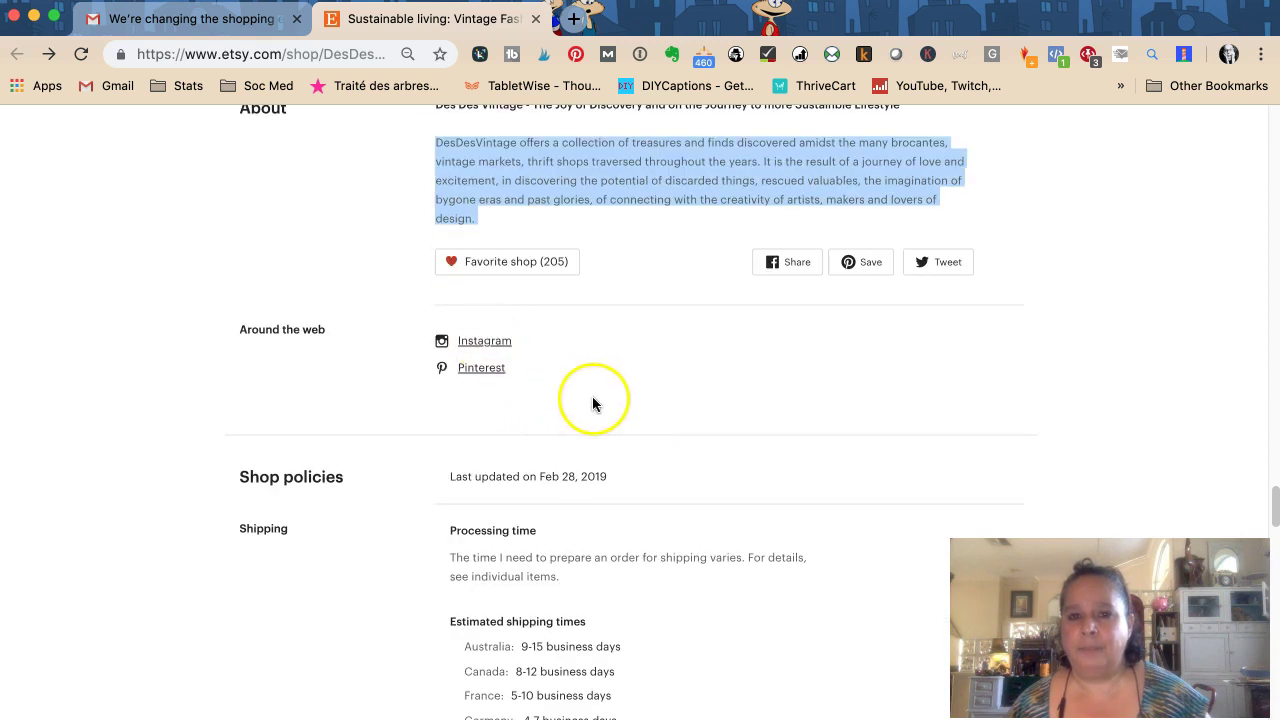
scroll(652, 405, "down", 6)
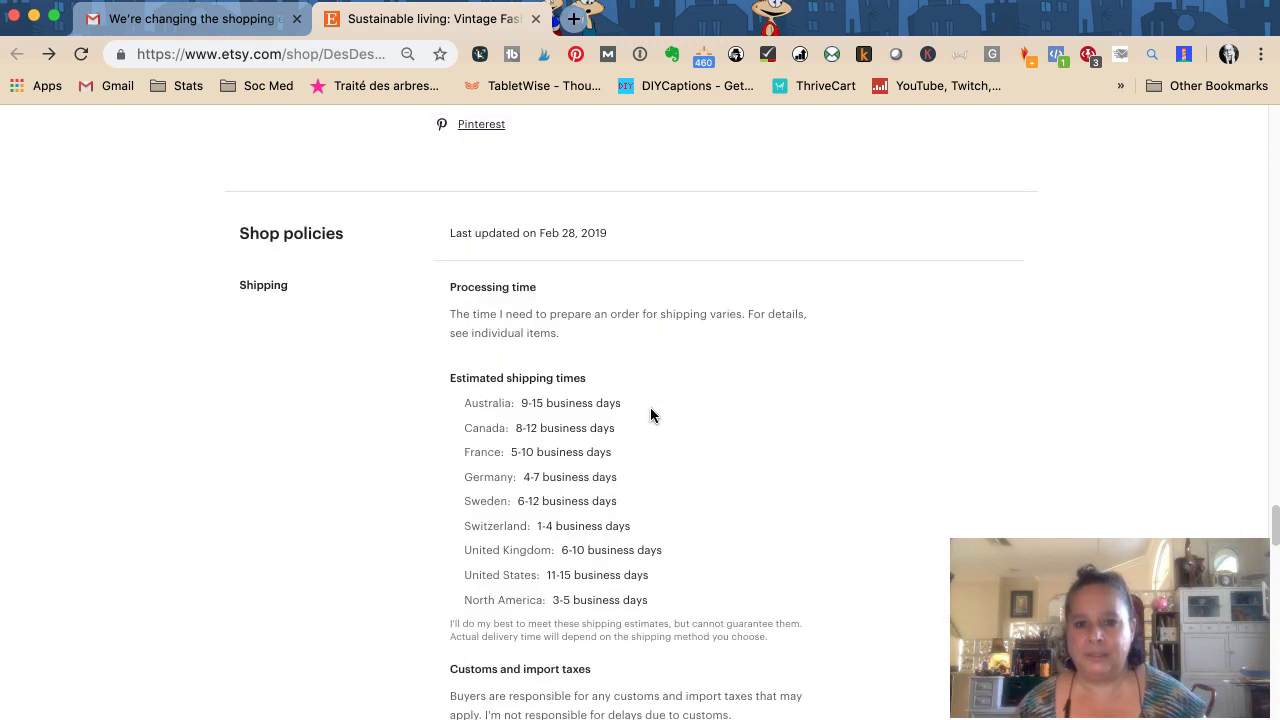
scroll(650, 408, "down", 1)
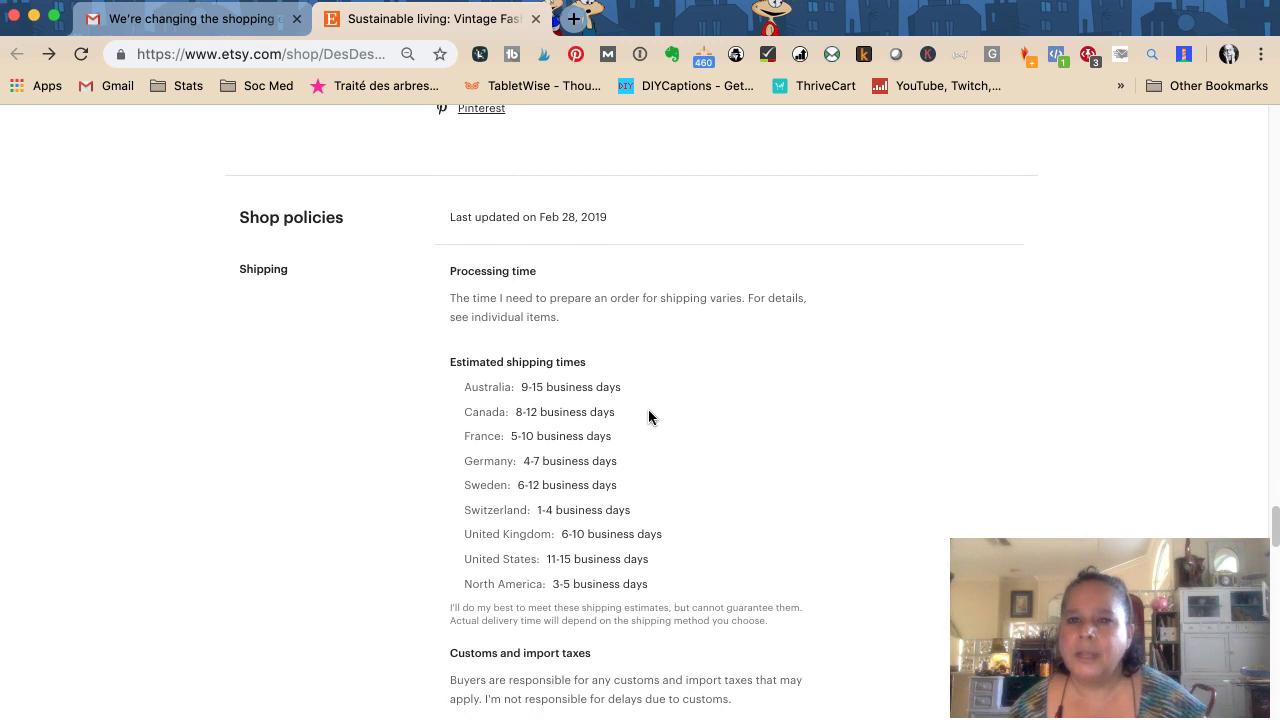
scroll(648, 417, "down", 1)
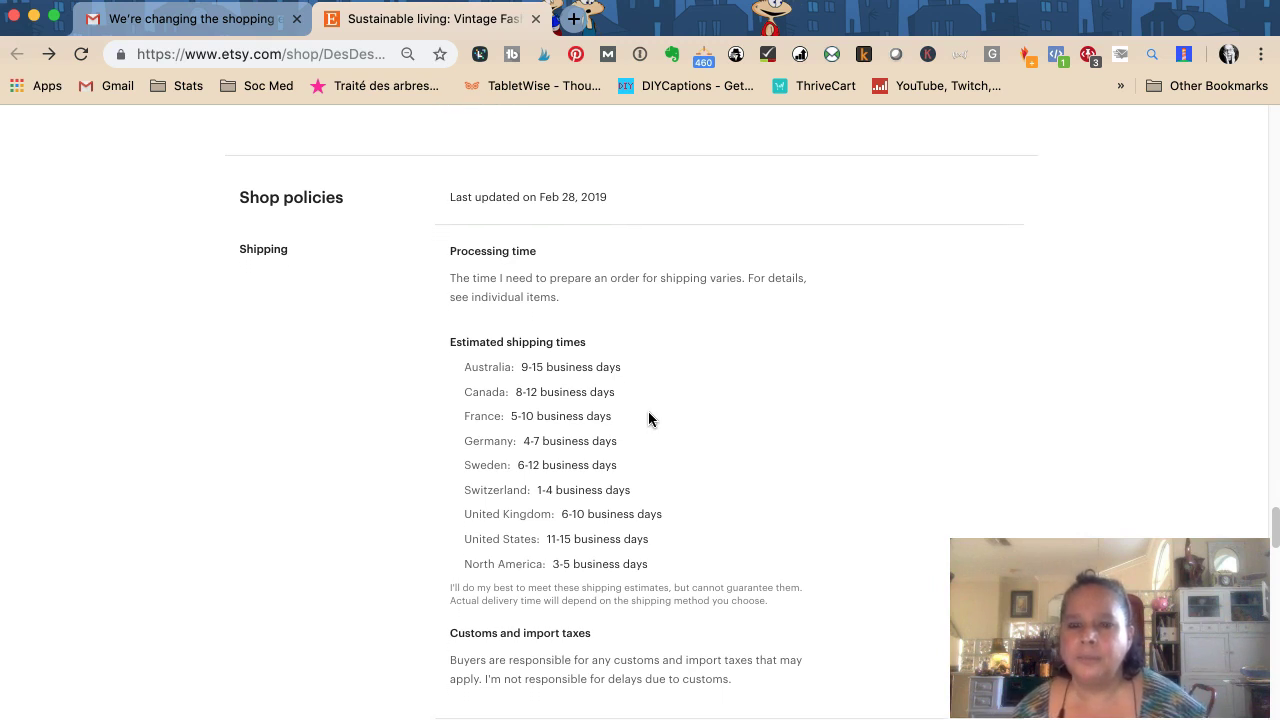
scroll(595, 427, "down", 3)
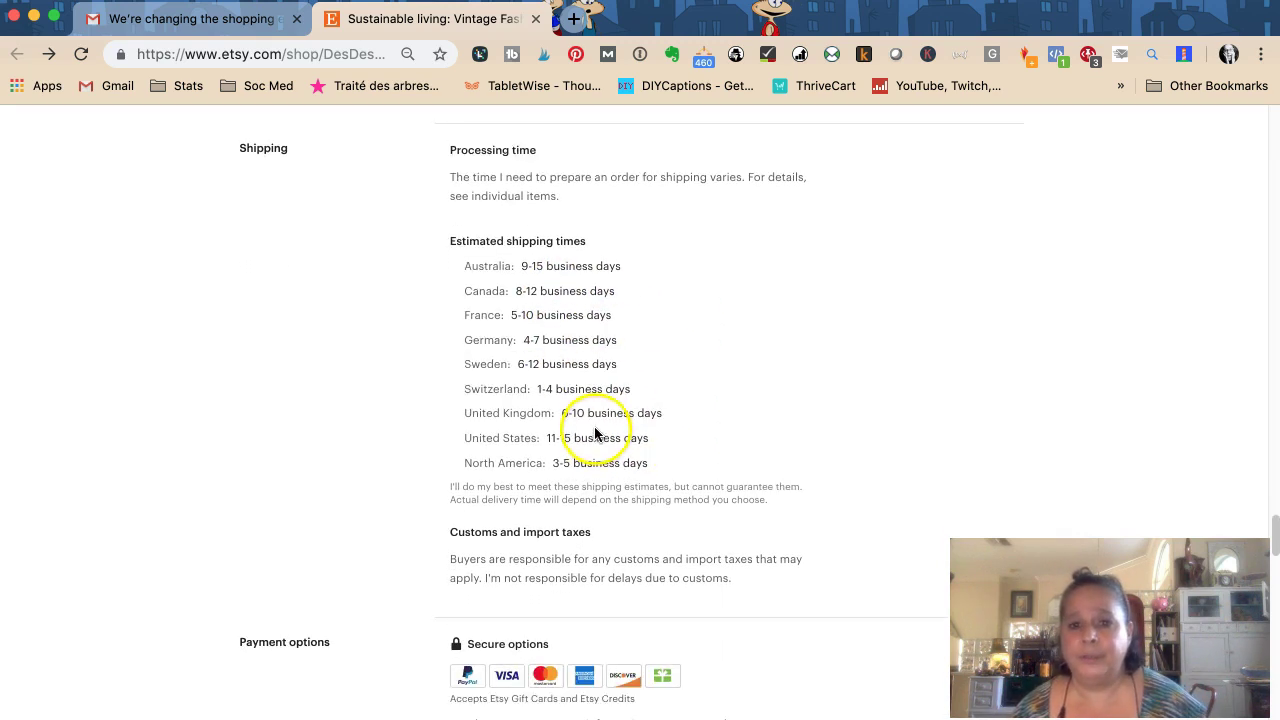
scroll(598, 430, "down", 2)
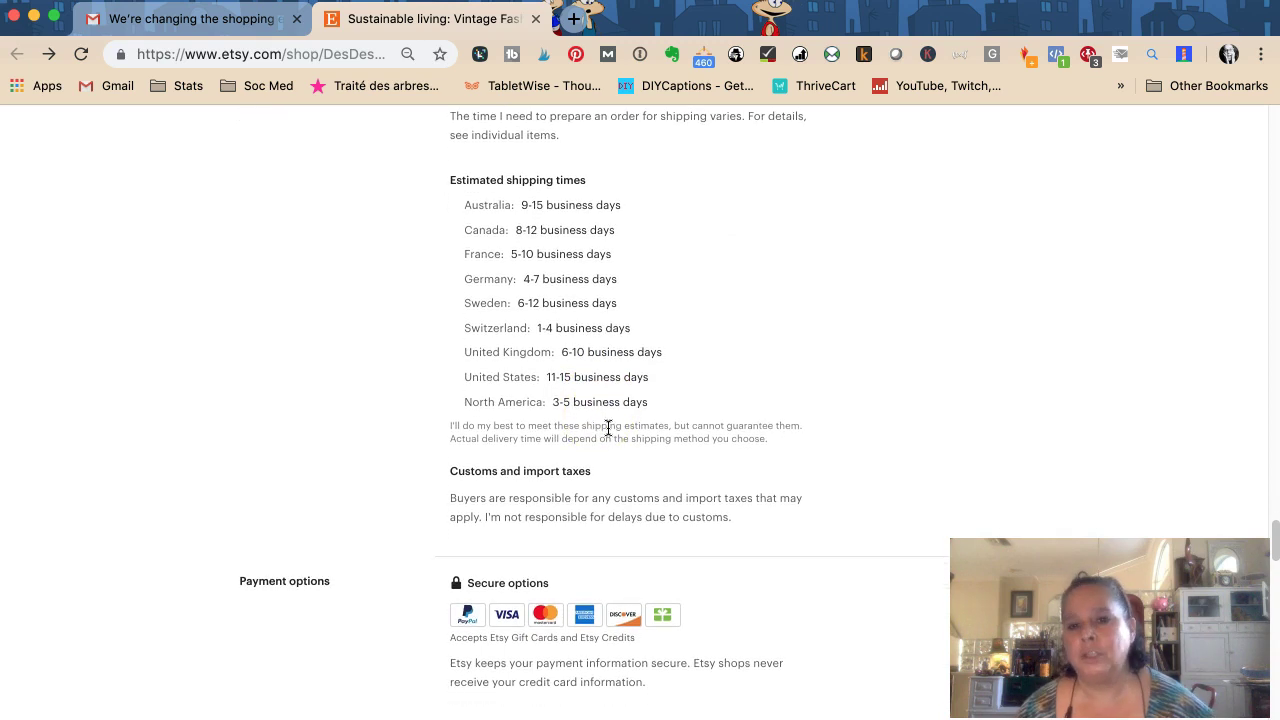
scroll(608, 428, "down", 1)
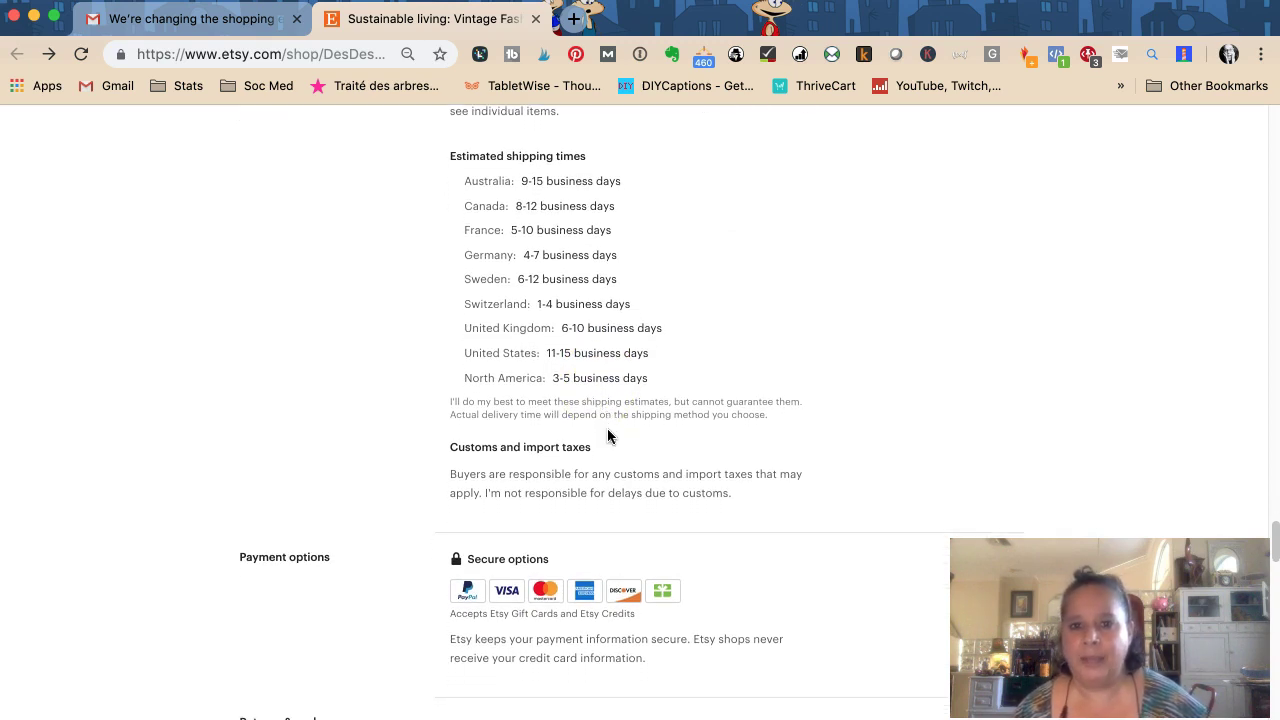
Read the shop policies on customs and import taxes, payment options, and returns and exchanges.
scroll(607, 430, "down", 3)
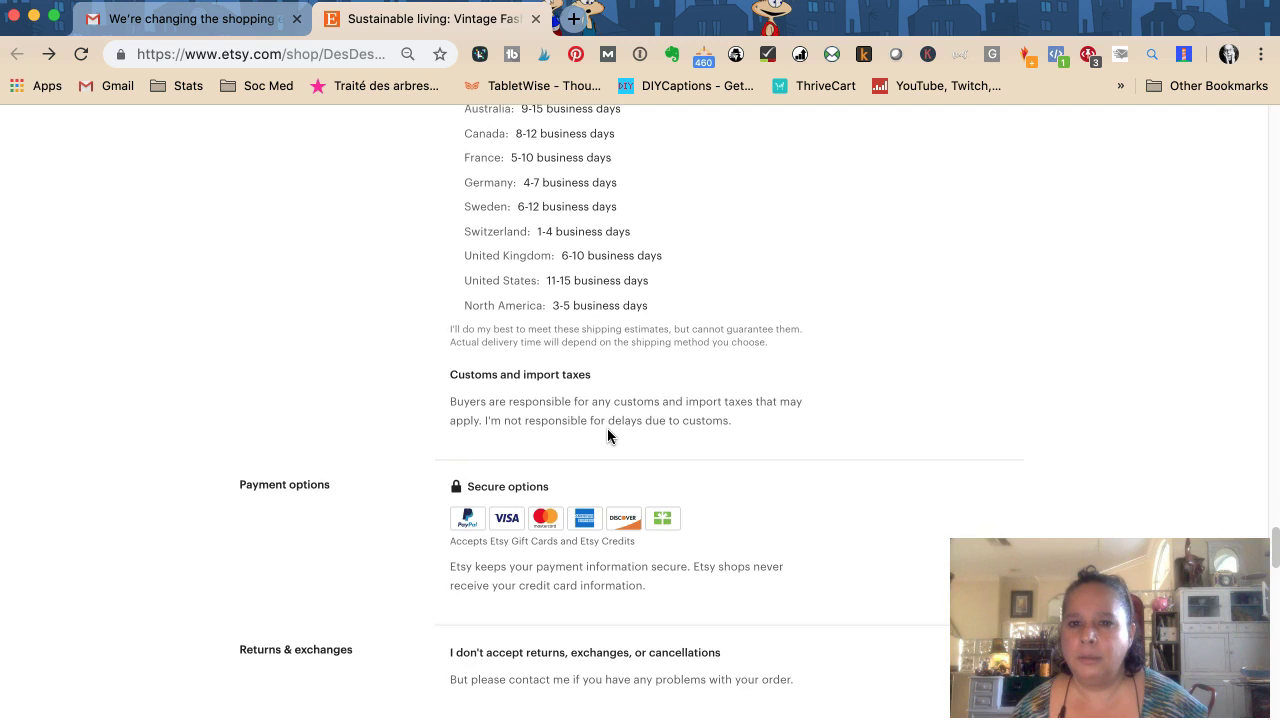
scroll(607, 430, "down", 1)
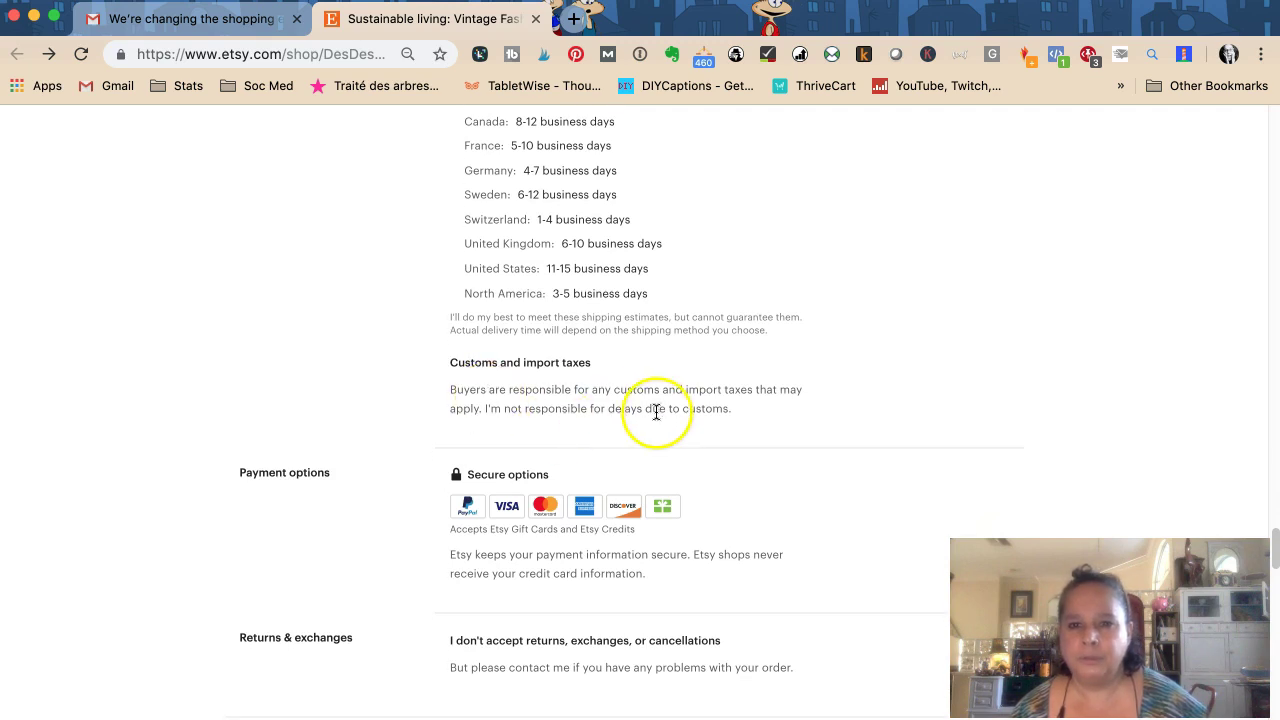
scroll(656, 412, "down", 6)
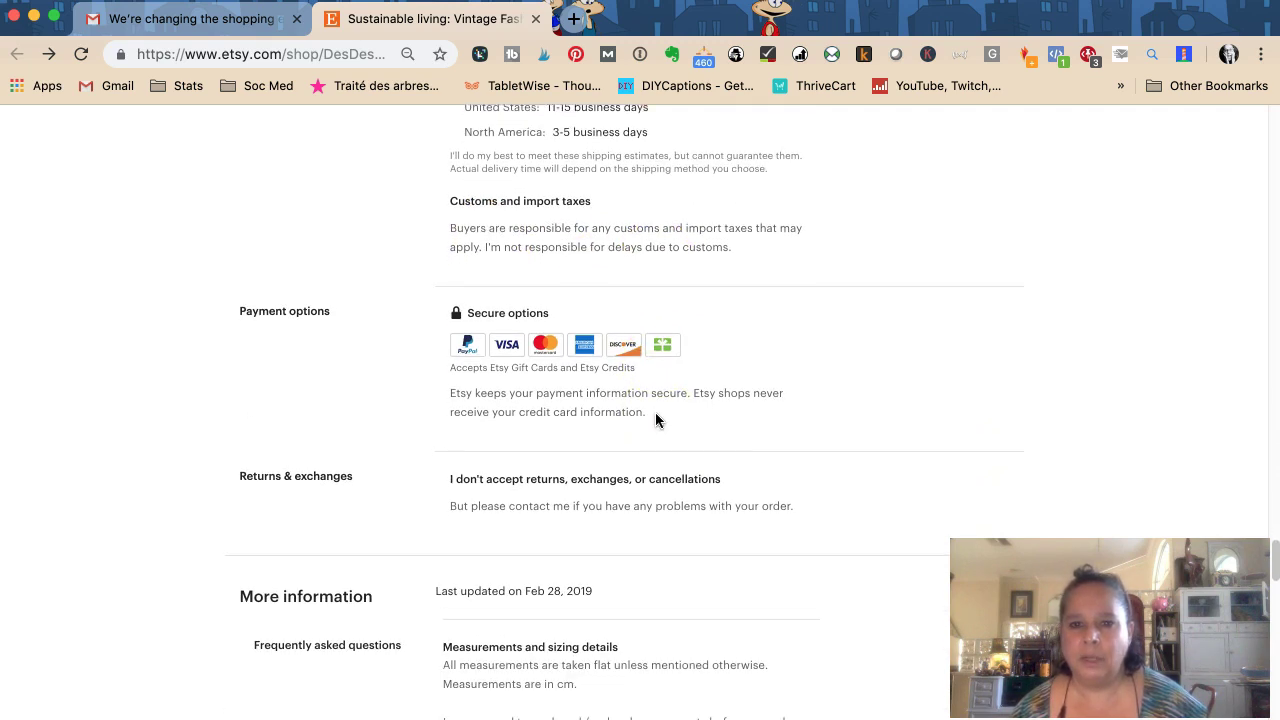
scroll(625, 418, "down", 3)
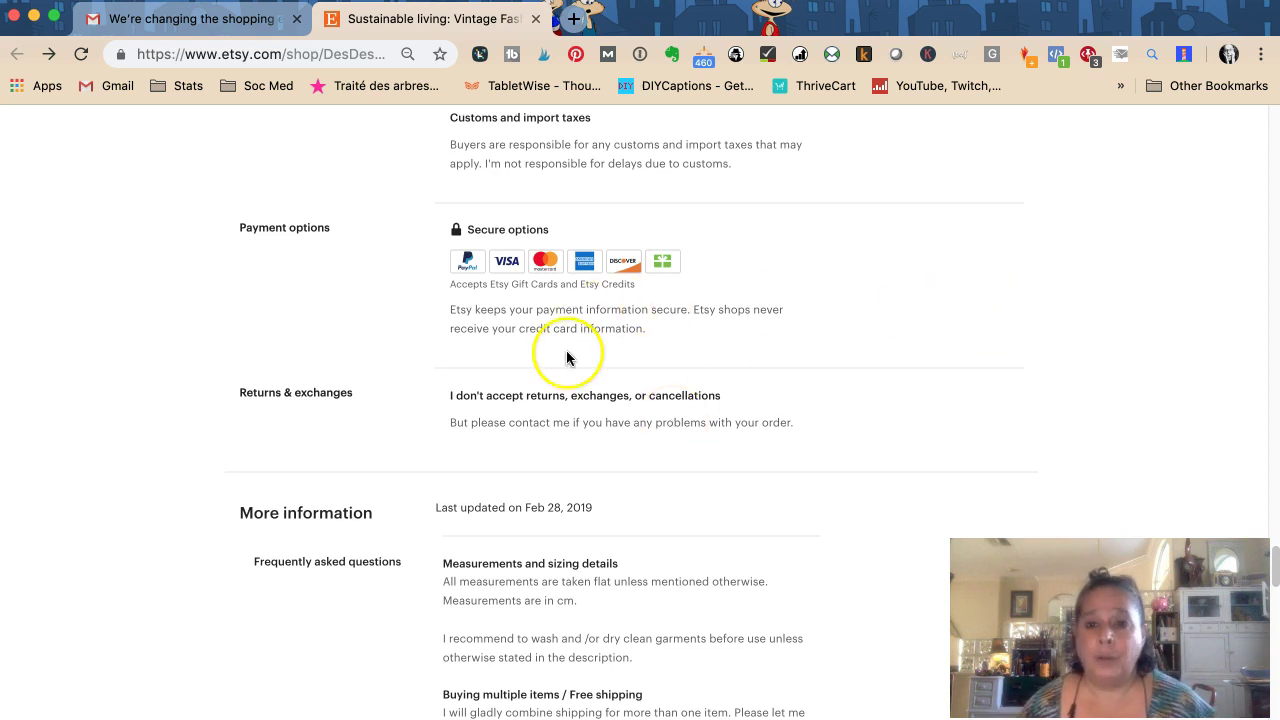
scroll(590, 420, "down", 3)
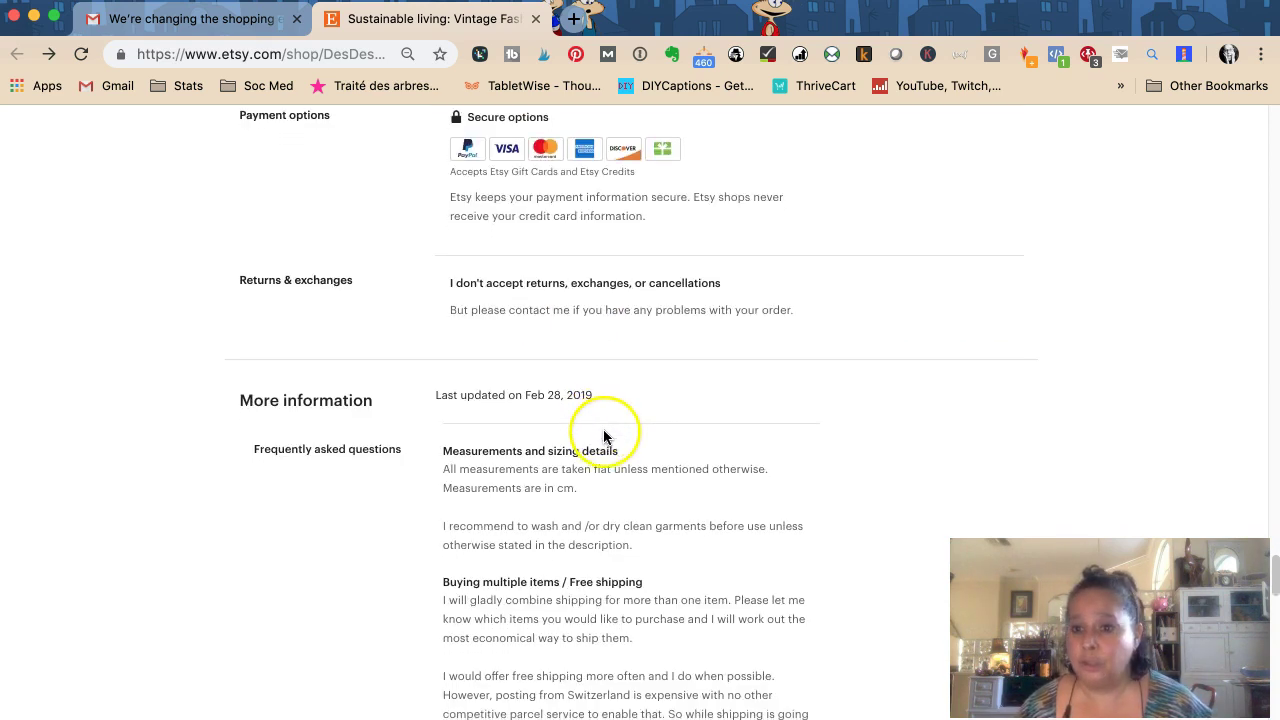
Read the Frequently asked questions on sizing, free shipping, gift wrapping and packaging, buying antiques and vintage, and shipping time.
scroll(604, 437, "down", 8)
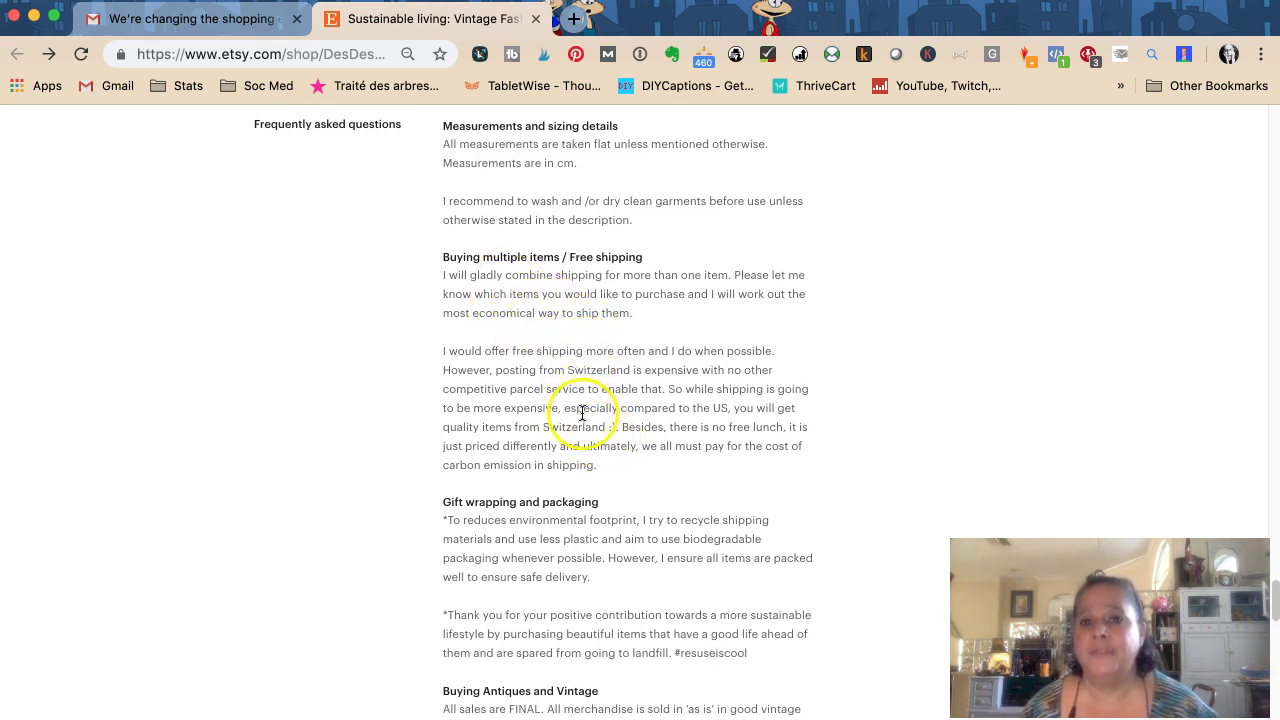
scroll(582, 416, "down", 1)
scroll(583, 416, "down", 2)
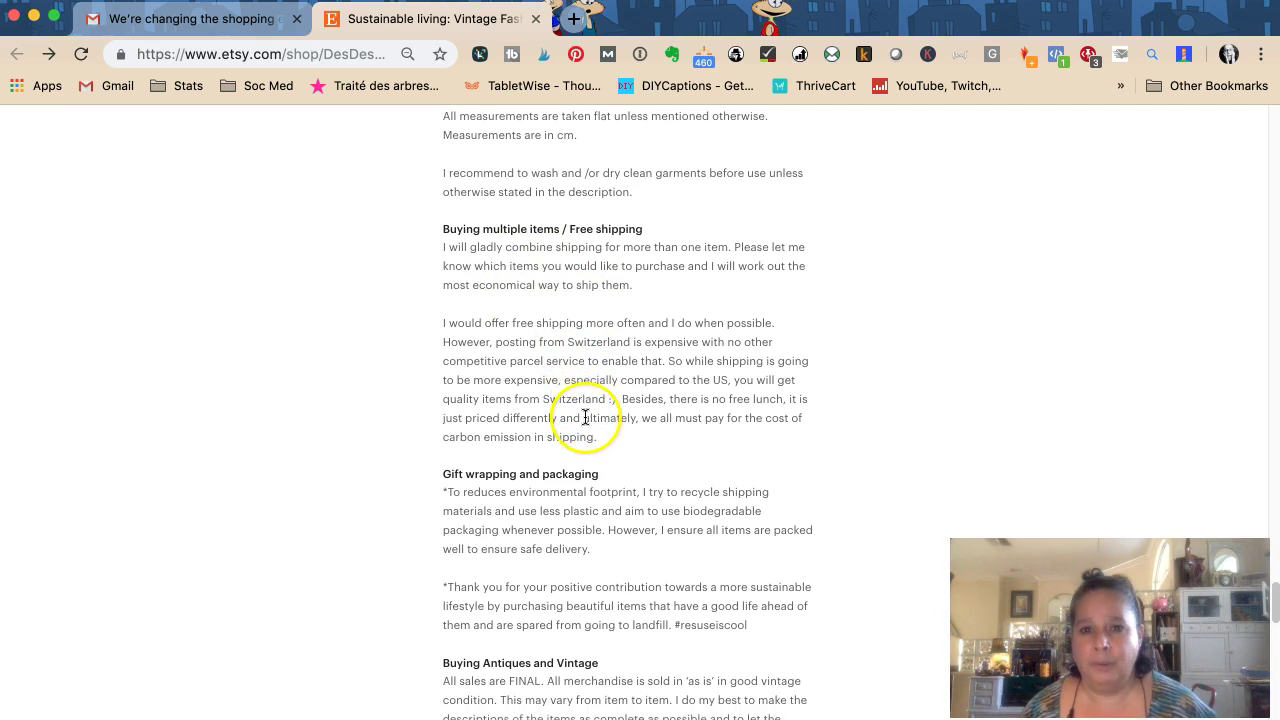
scroll(585, 417, "down", 3)
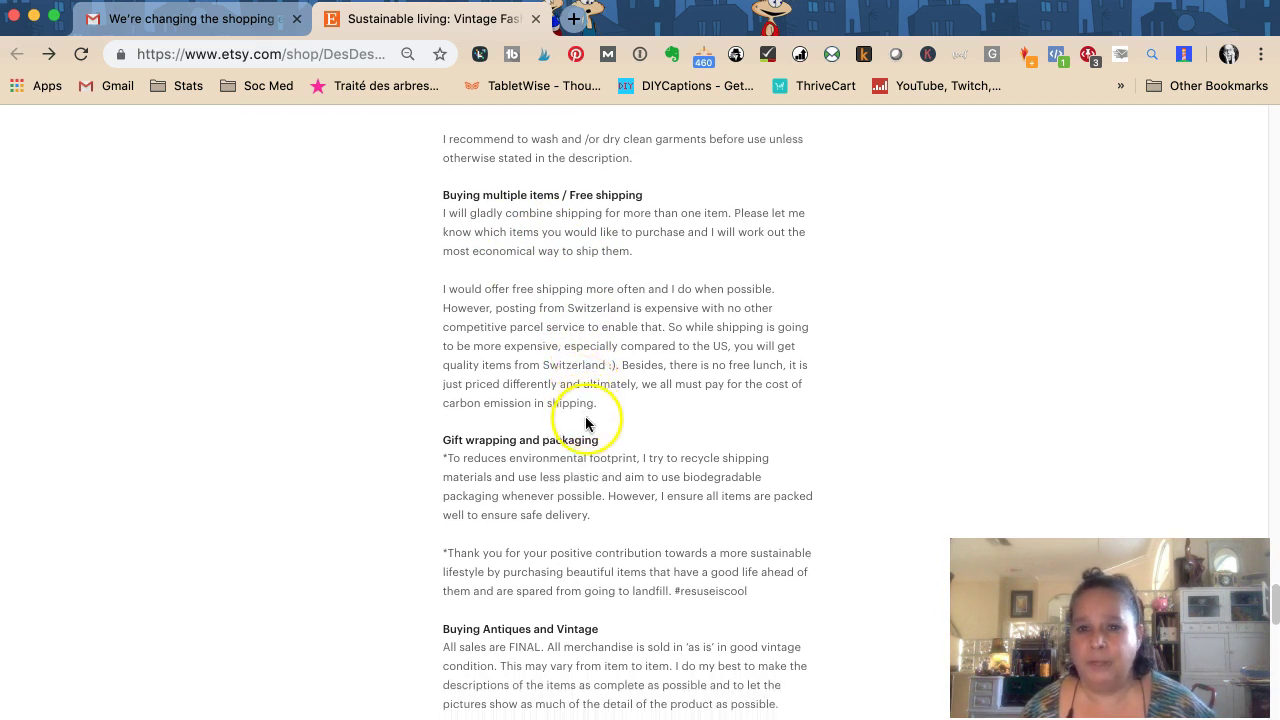
scroll(586, 418, "down", 2)
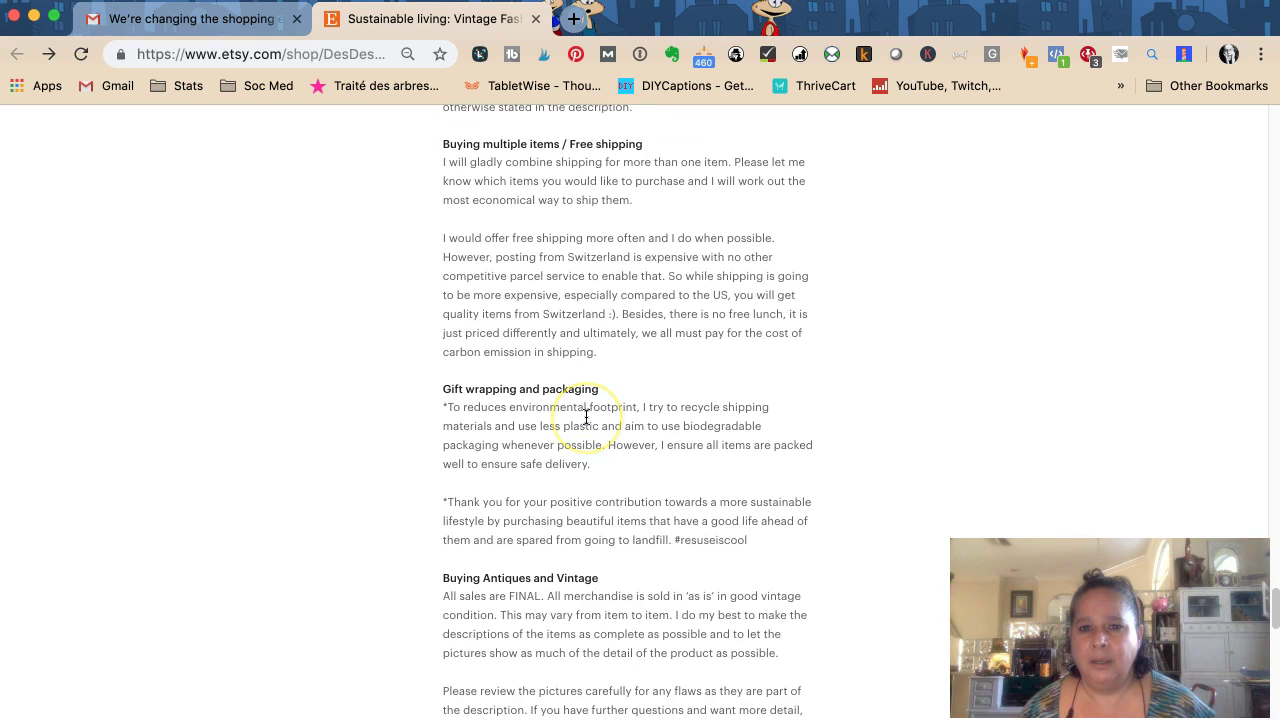
scroll(587, 418, "down", 4)
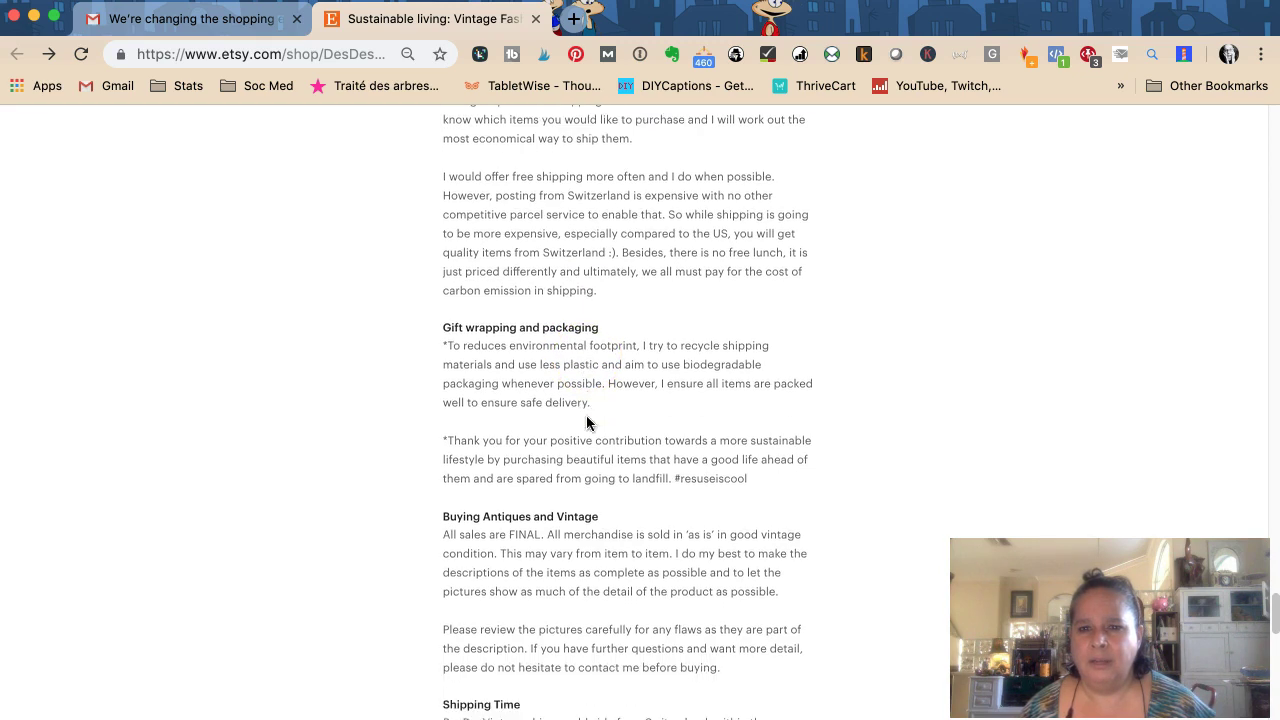
scroll(587, 420, "down", 15)
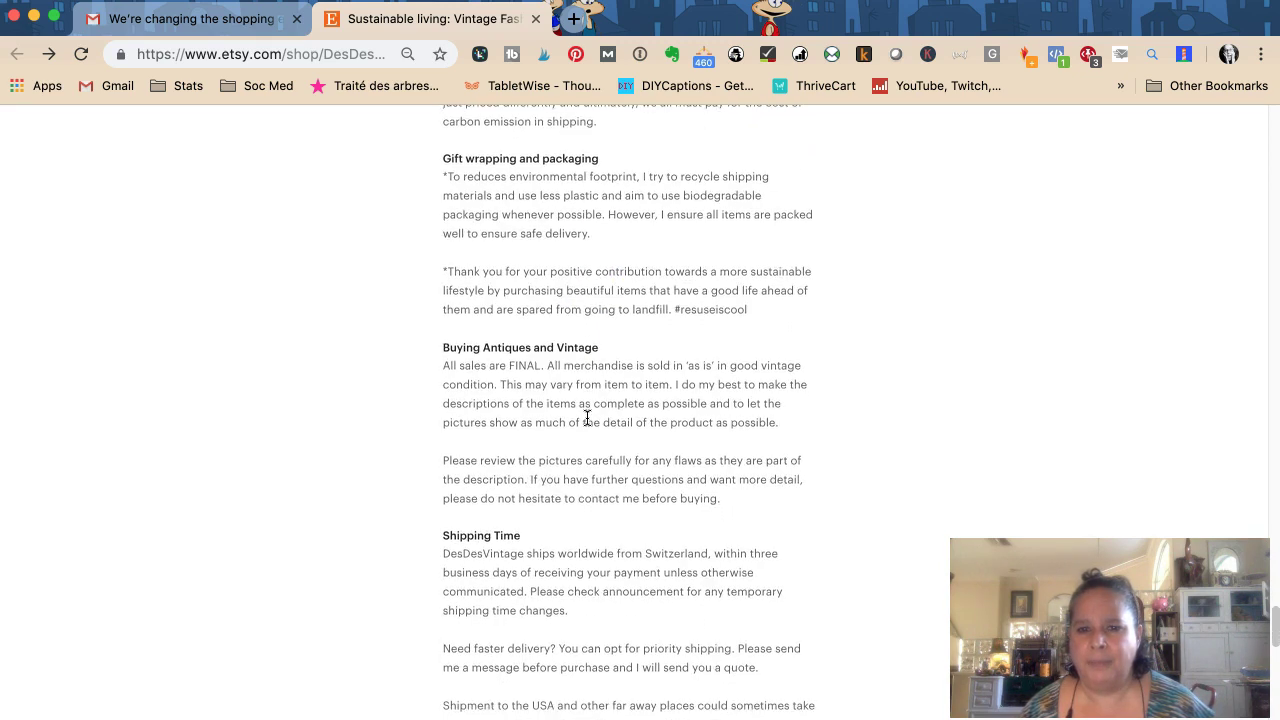
Leave the shop's policies and open the Etsy home page.
scroll(587, 418, "up", 15)
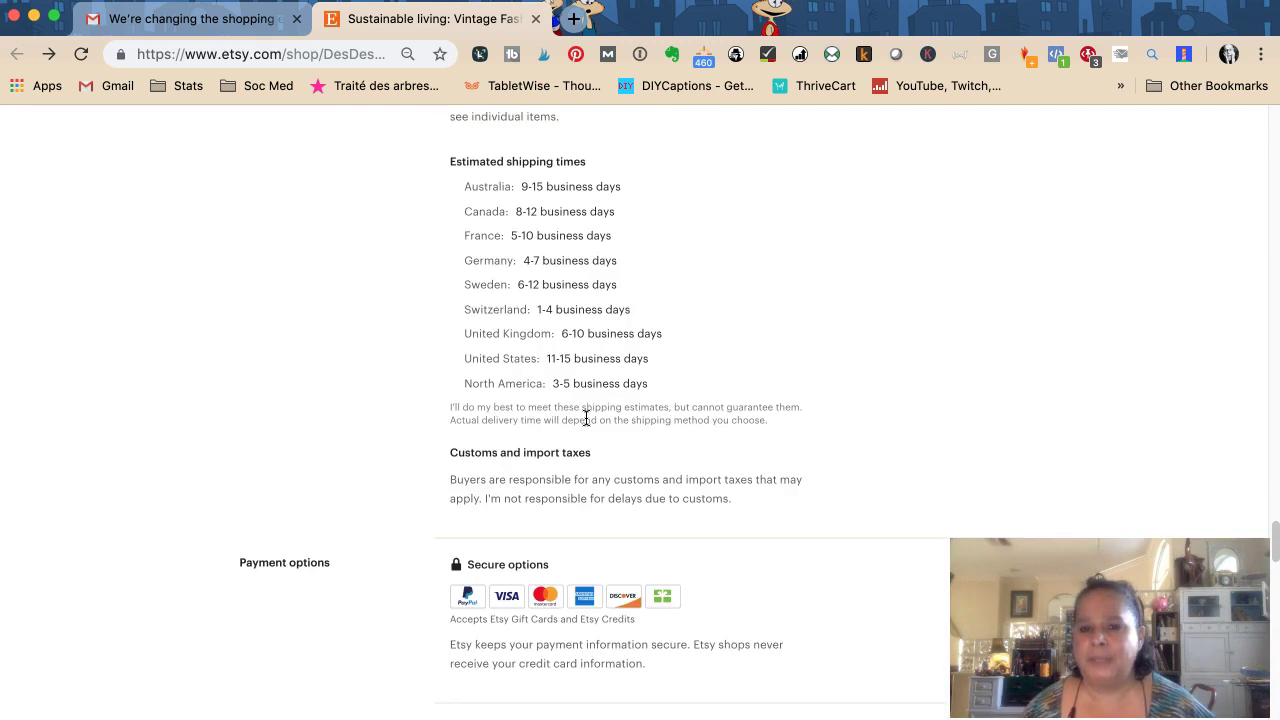
scroll(586, 420, "up", 10)
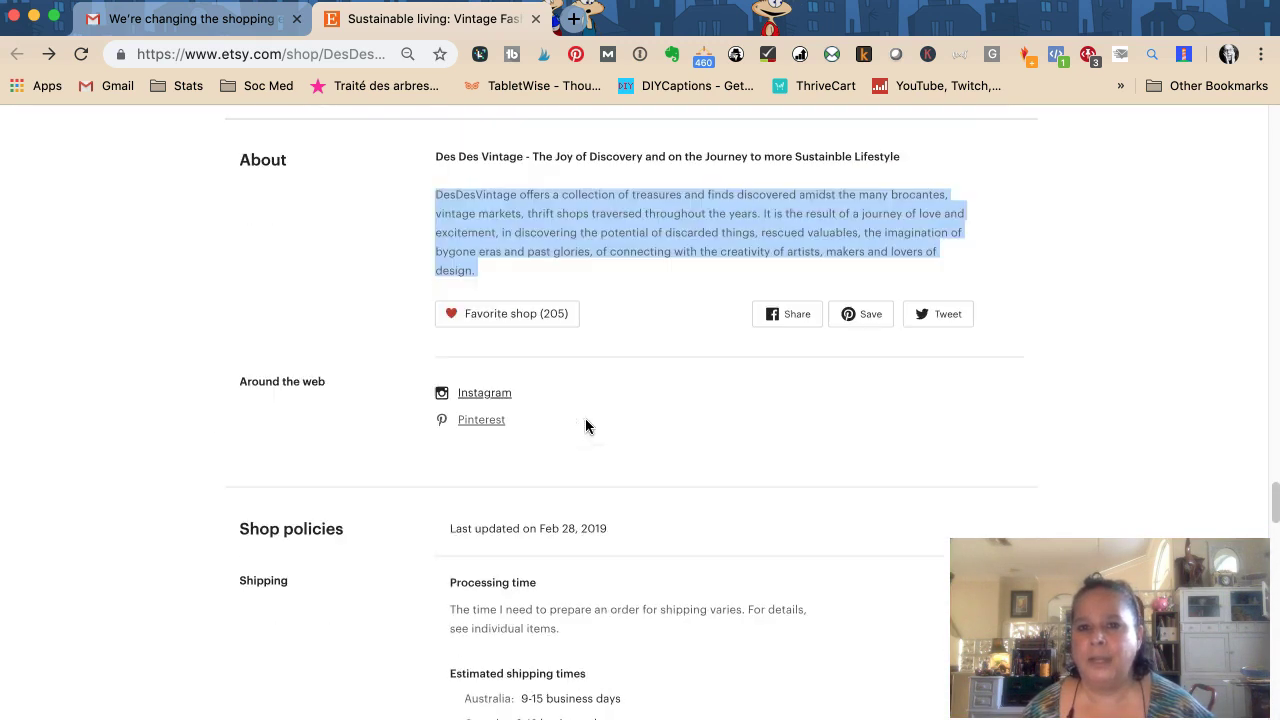
scroll(586, 424, "up", 10)
scroll(250, 258, "up", 8)
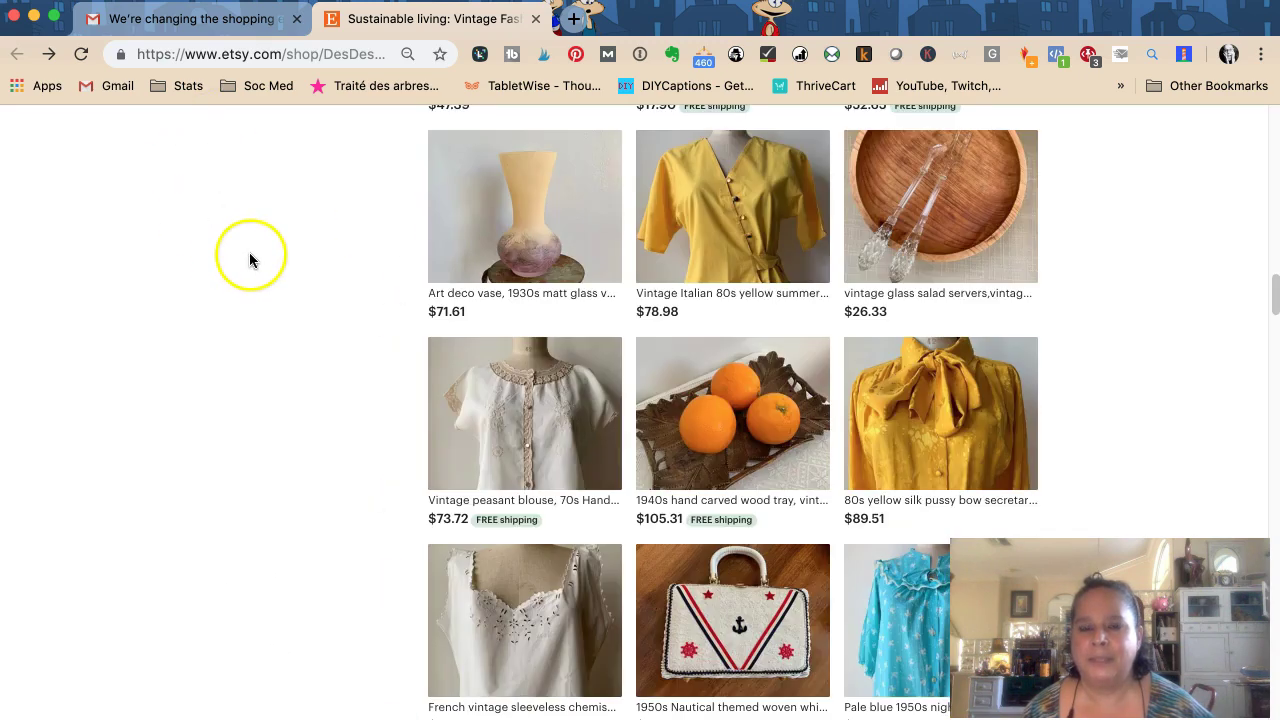
scroll(249, 258, "up", 10)
scroll(166, 212, "up", 5)
left_click(167, 175)
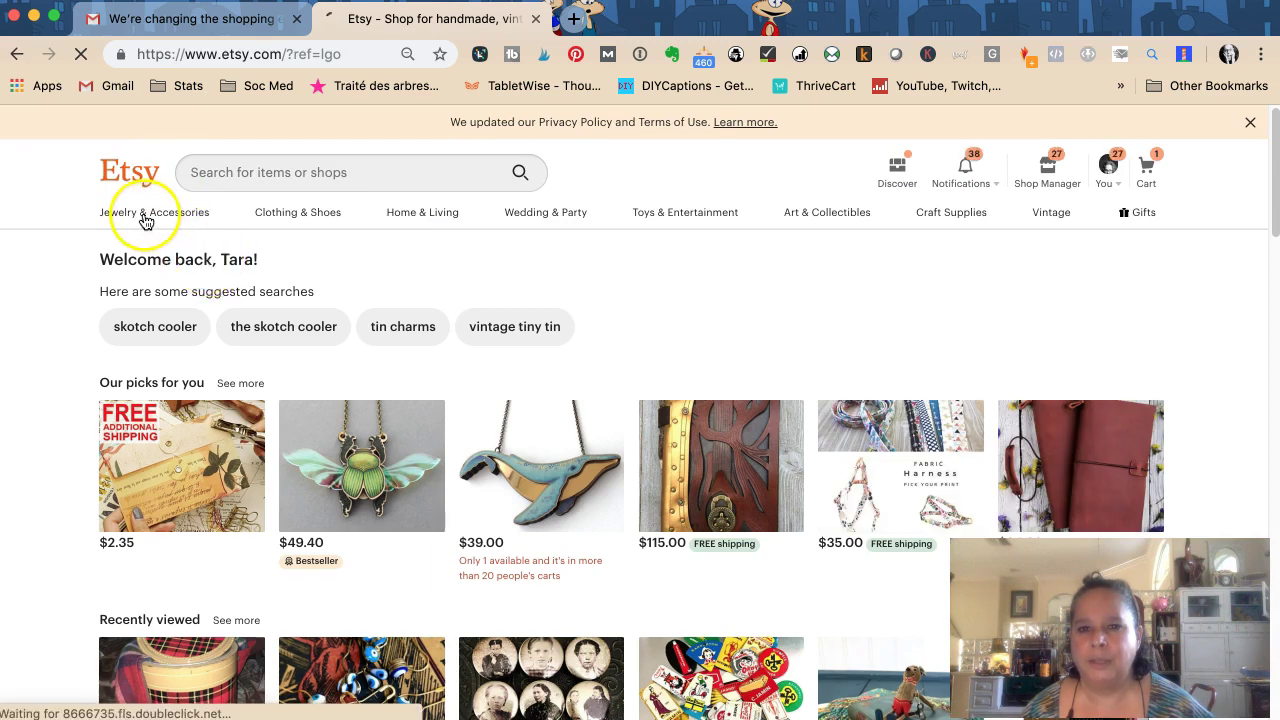
Look through the home page sections, from the personal picks and recently viewed items to the gift ideas, blog posts and What is Etsy?
scroll(143, 235, "down", 2)
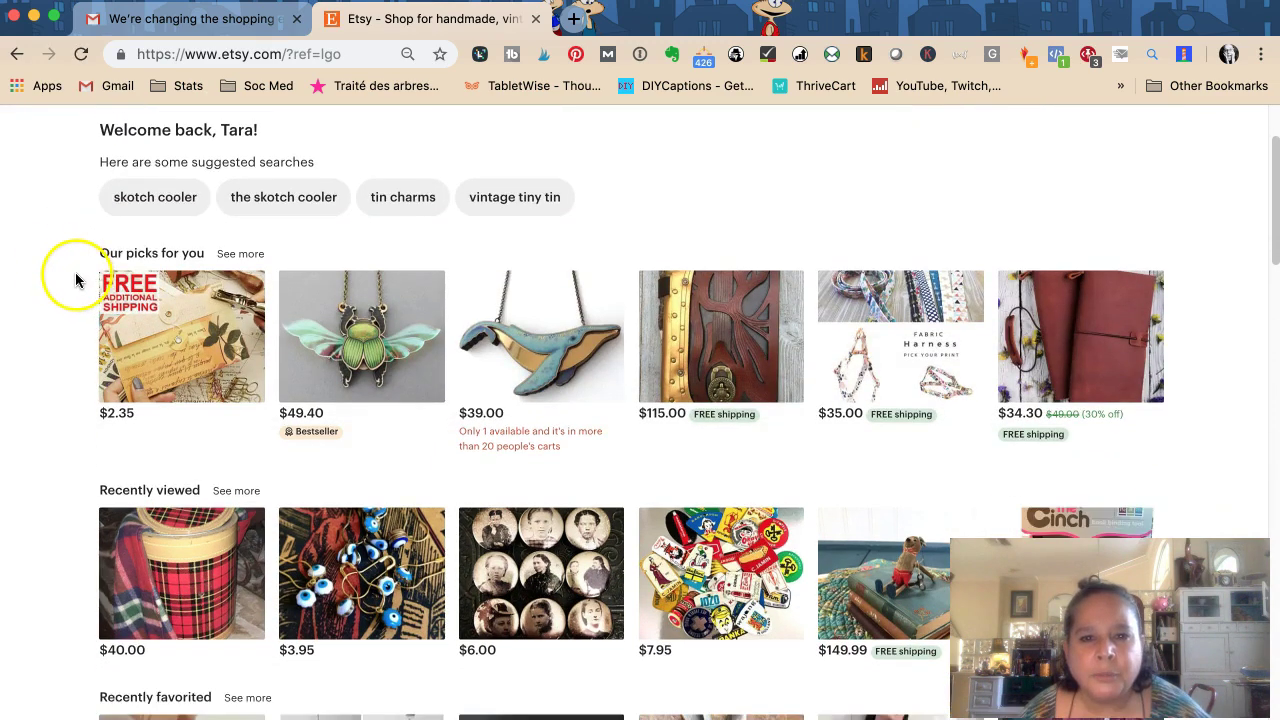
scroll(75, 280, "down", 4)
scroll(78, 270, "down", 3)
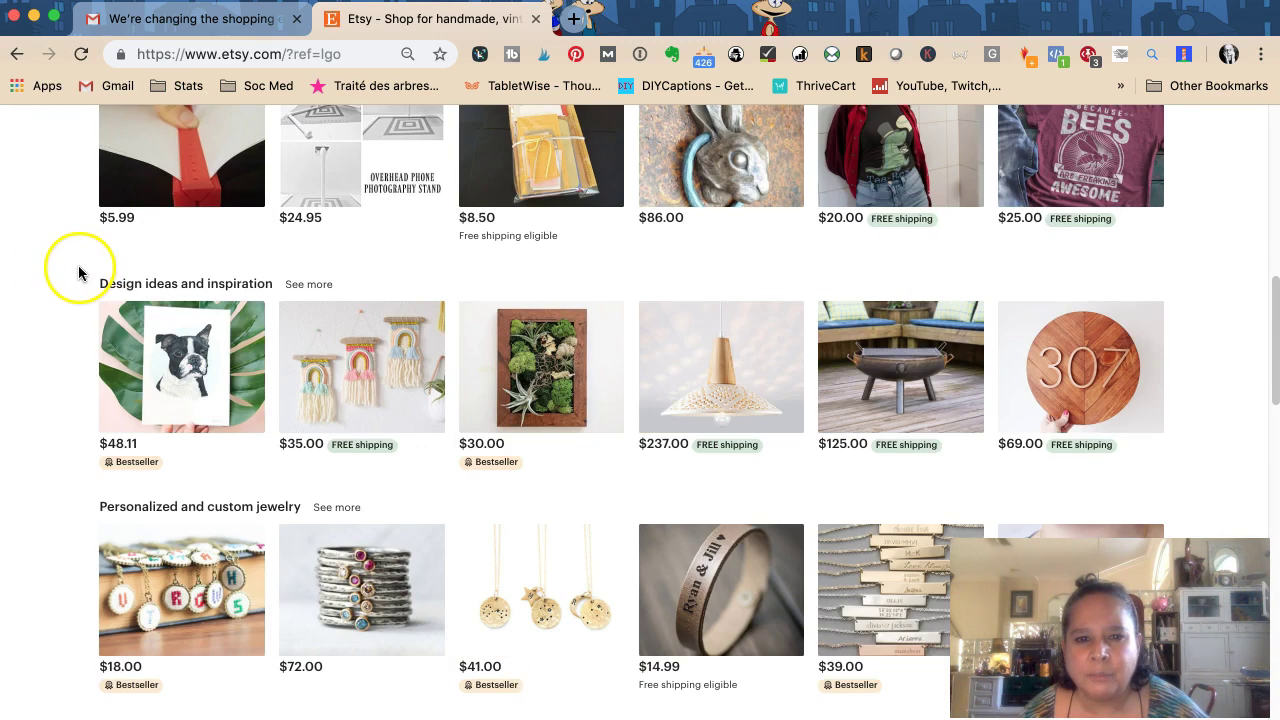
scroll(78, 270, "down", 2)
scroll(78, 264, "down", 4)
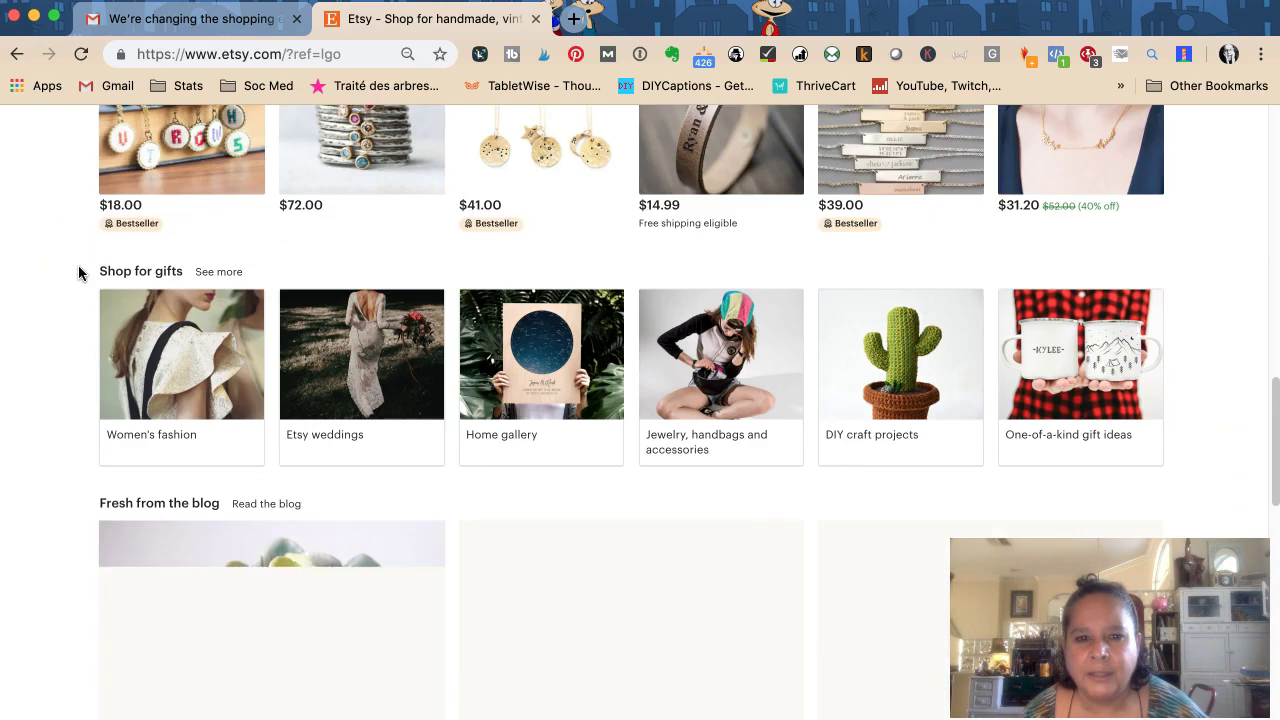
scroll(77, 260, "down", 5)
scroll(77, 260, "up", 6)
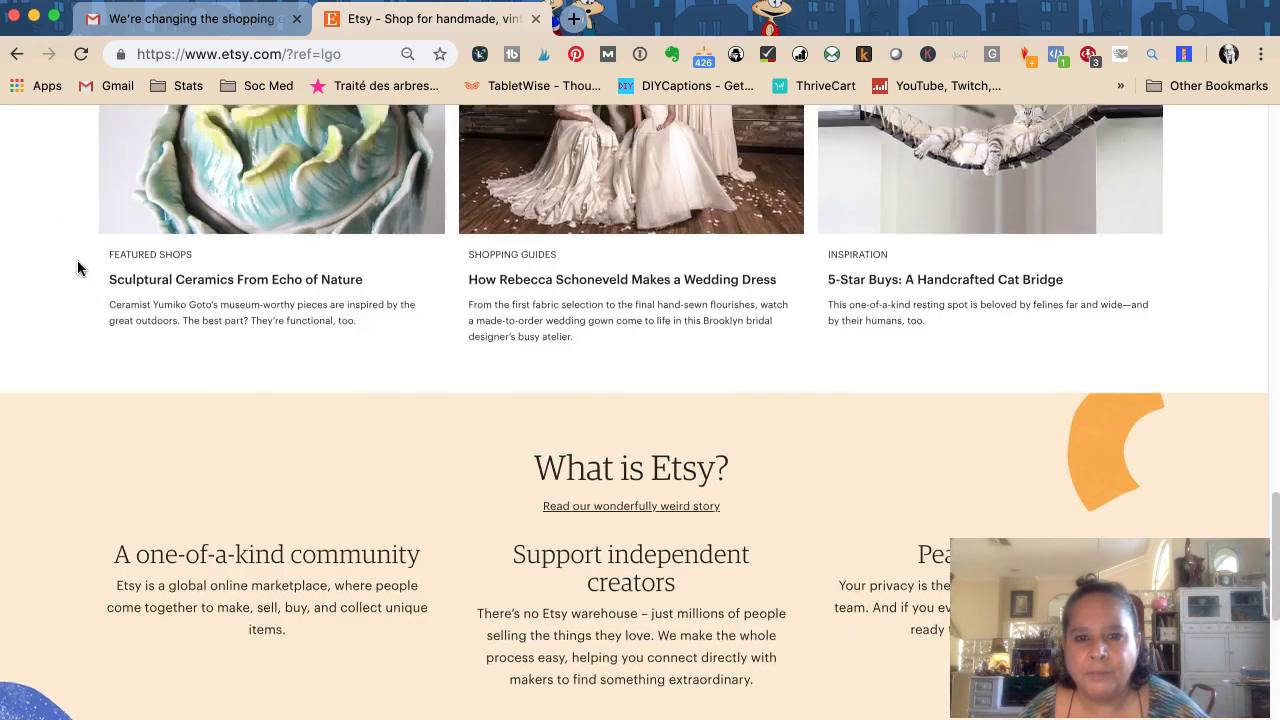
scroll(71, 262, "up", 1)
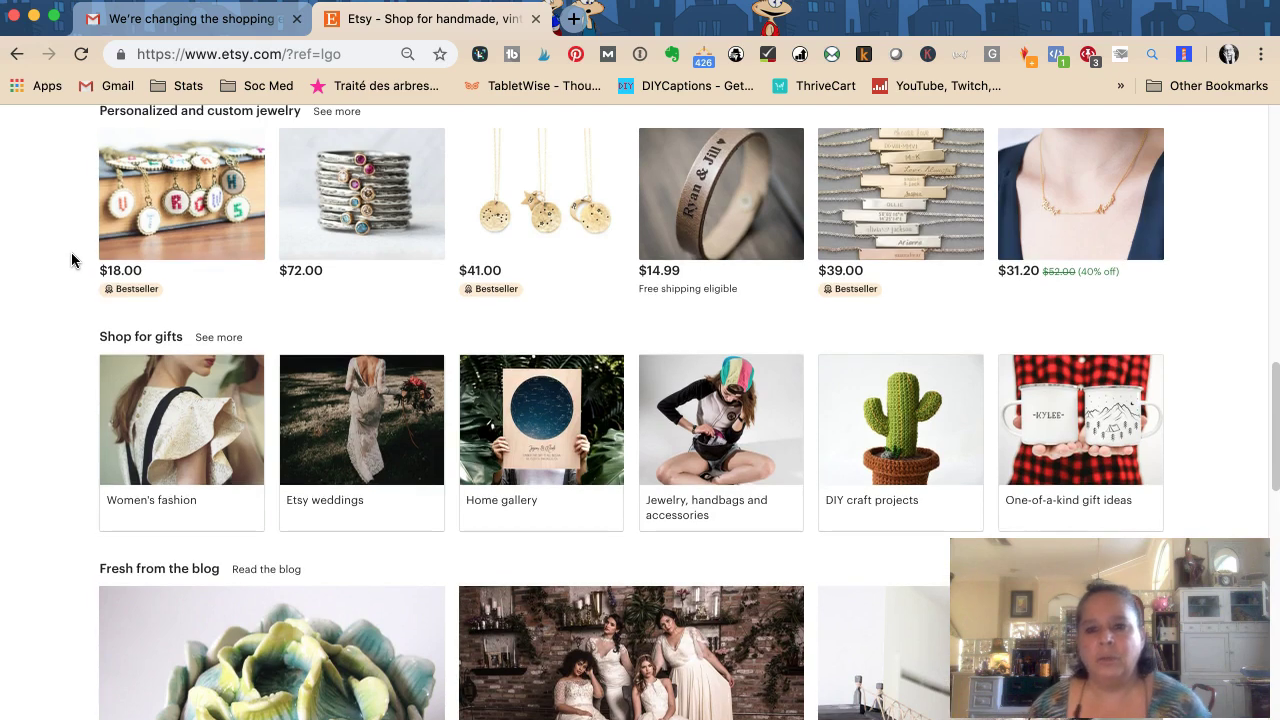
scroll(72, 260, "up", 3)
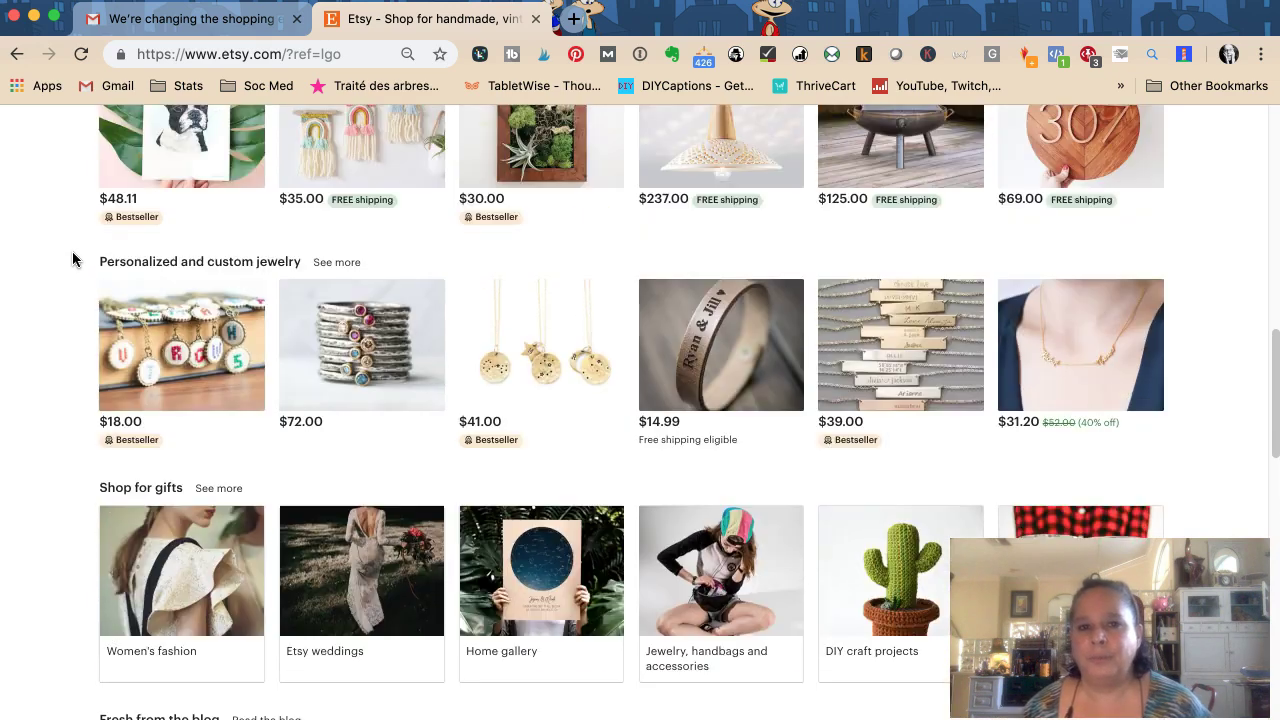
scroll(72, 260, "up", 8)
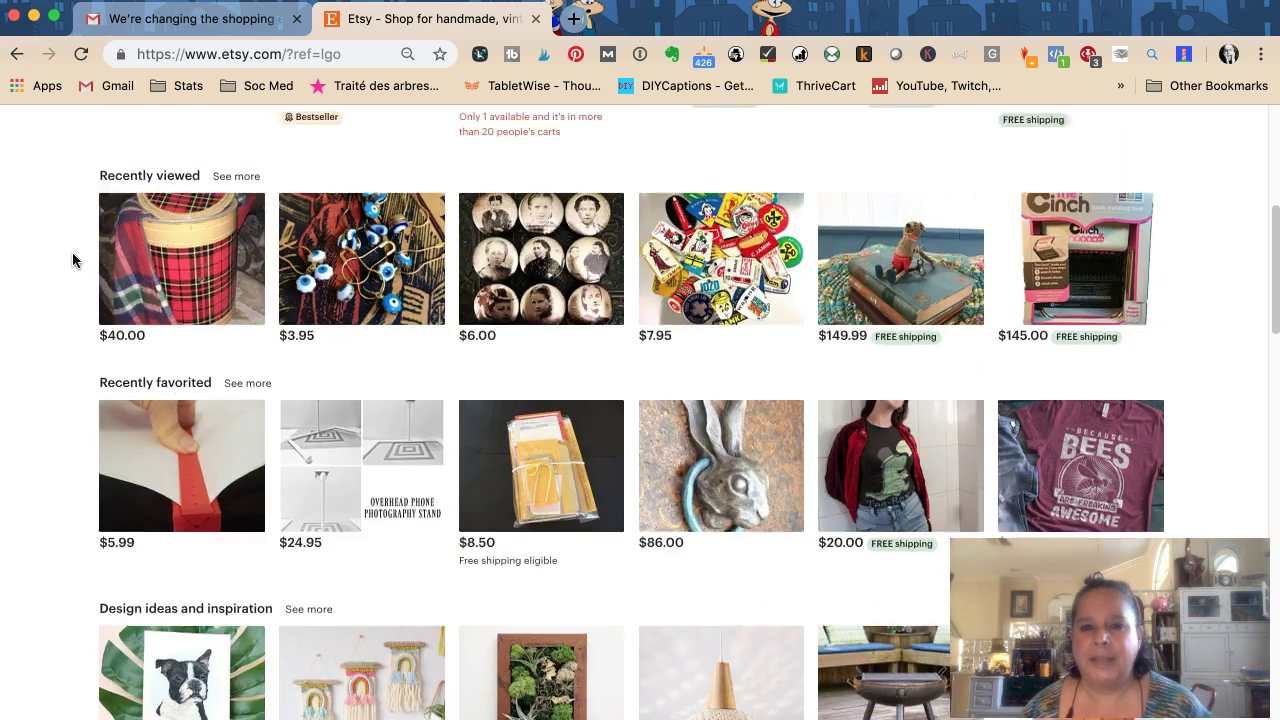
scroll(72, 260, "up", 2)
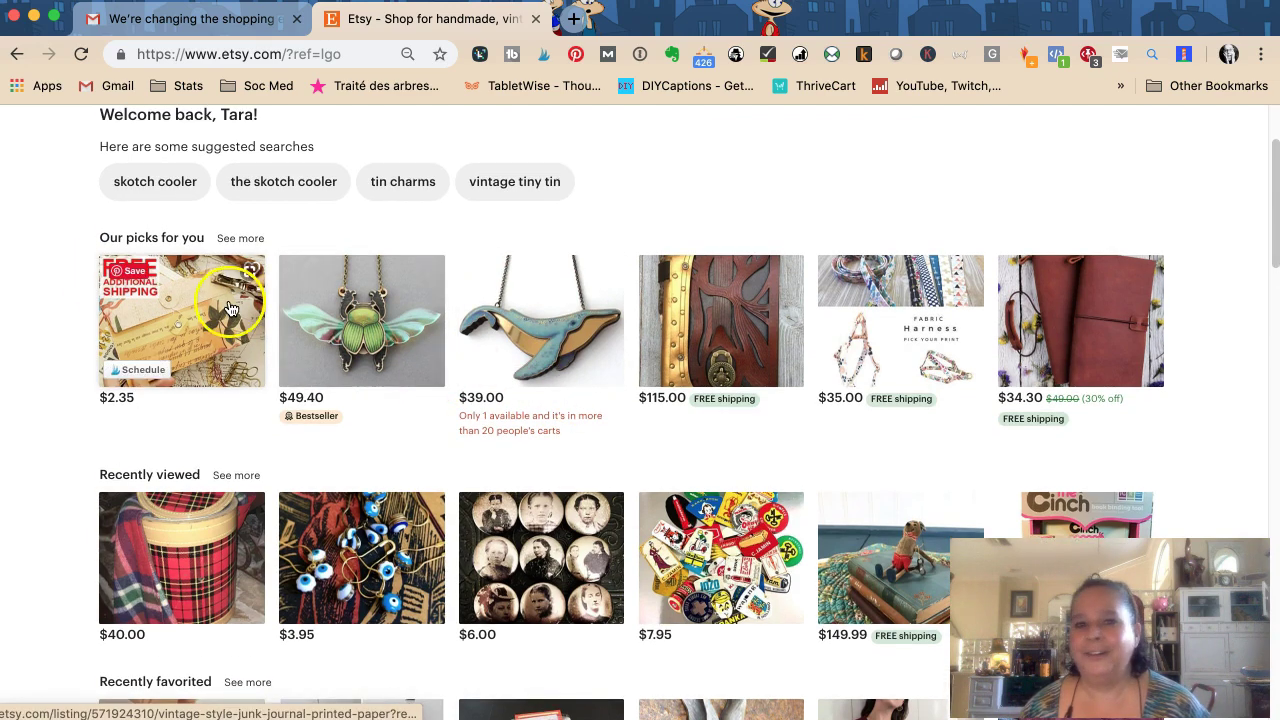
scroll(230, 308, "up", 2)
Return to the DesDesVintage shop page and look at its Featured items.
left_click(16, 54)
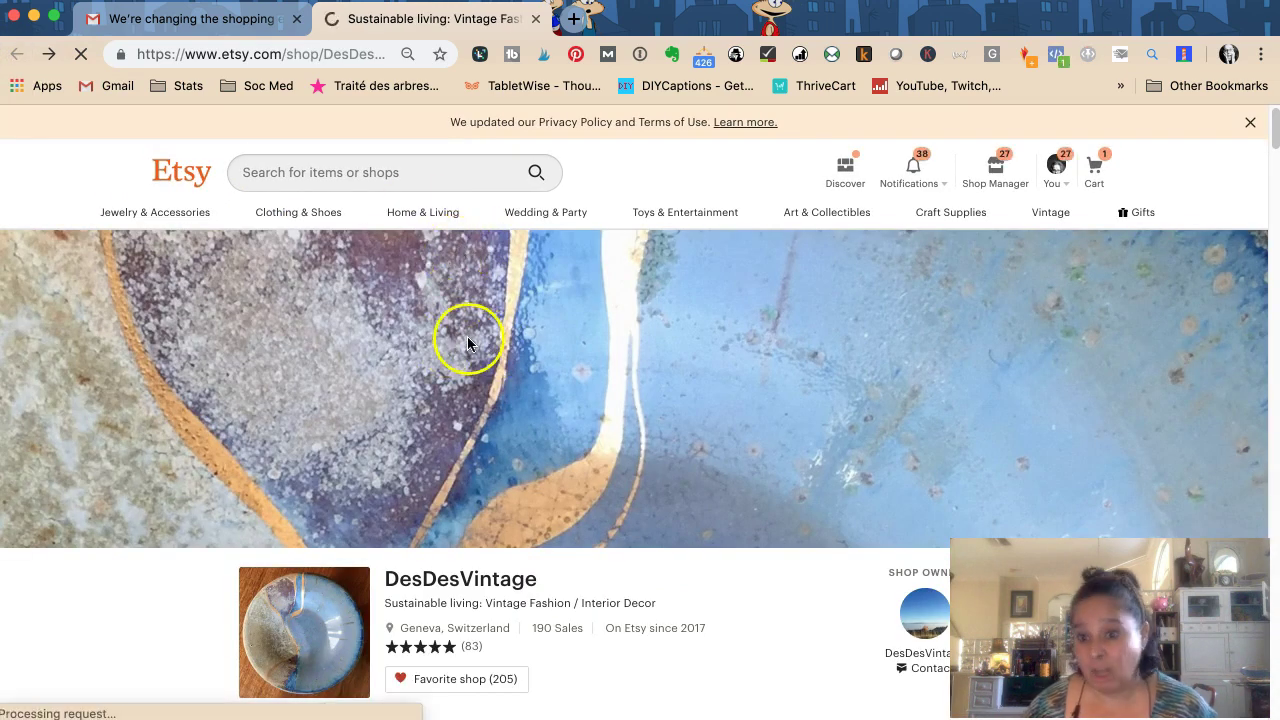
scroll(476, 340, "down", 5)
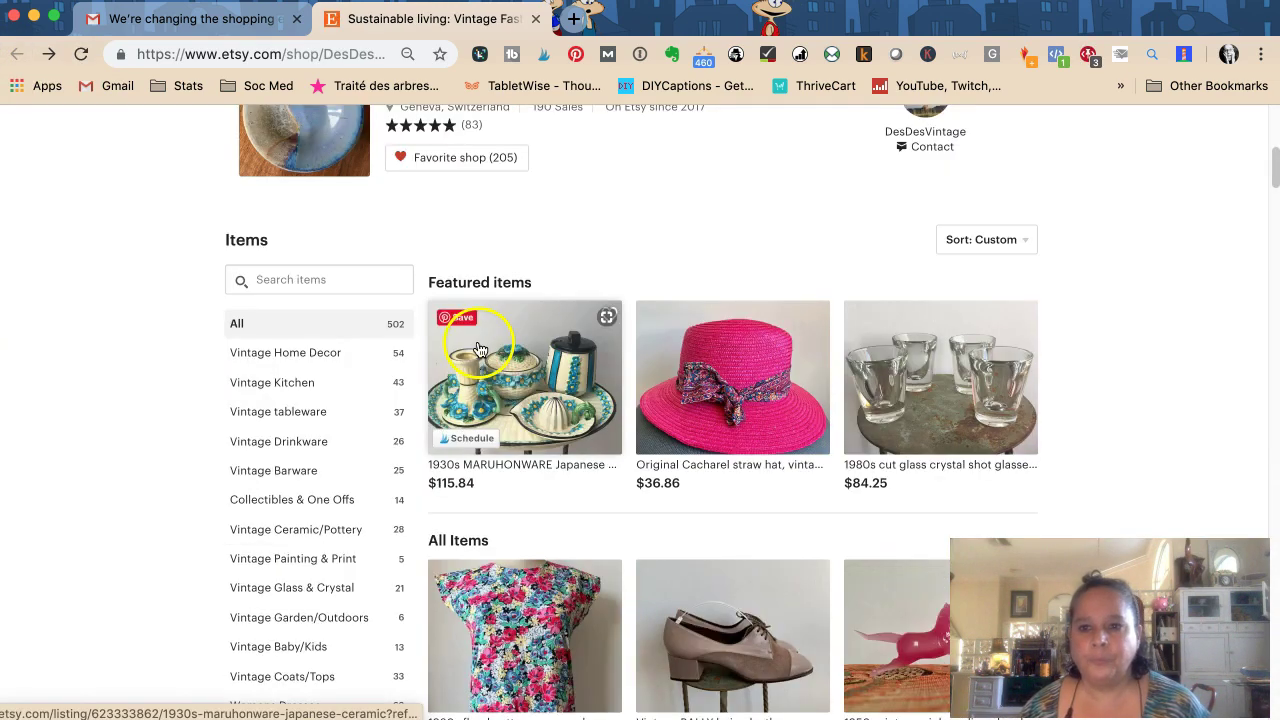
scroll(478, 342, "up", 1)
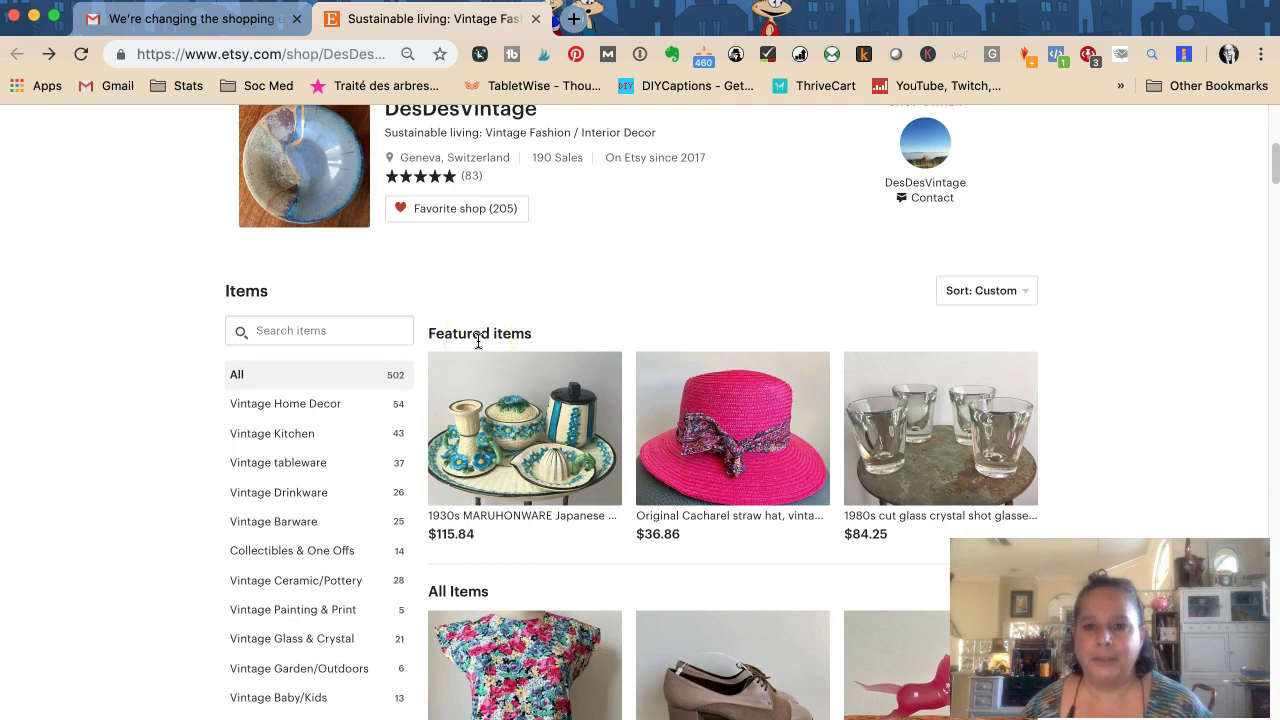
Open the featured 1930s MARUHONWARE Japanese ceramic set listing and examine its title, main photo and item details.
left_click(512, 390)
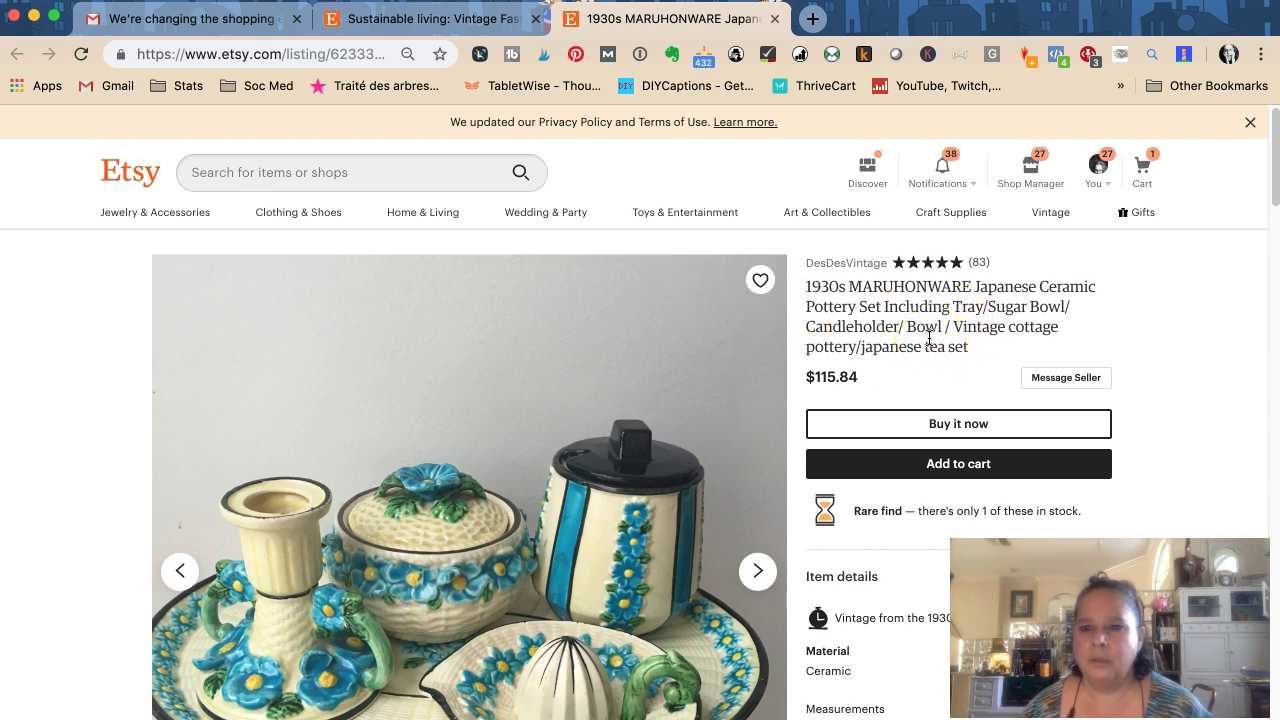
scroll(909, 333, "down", 2)
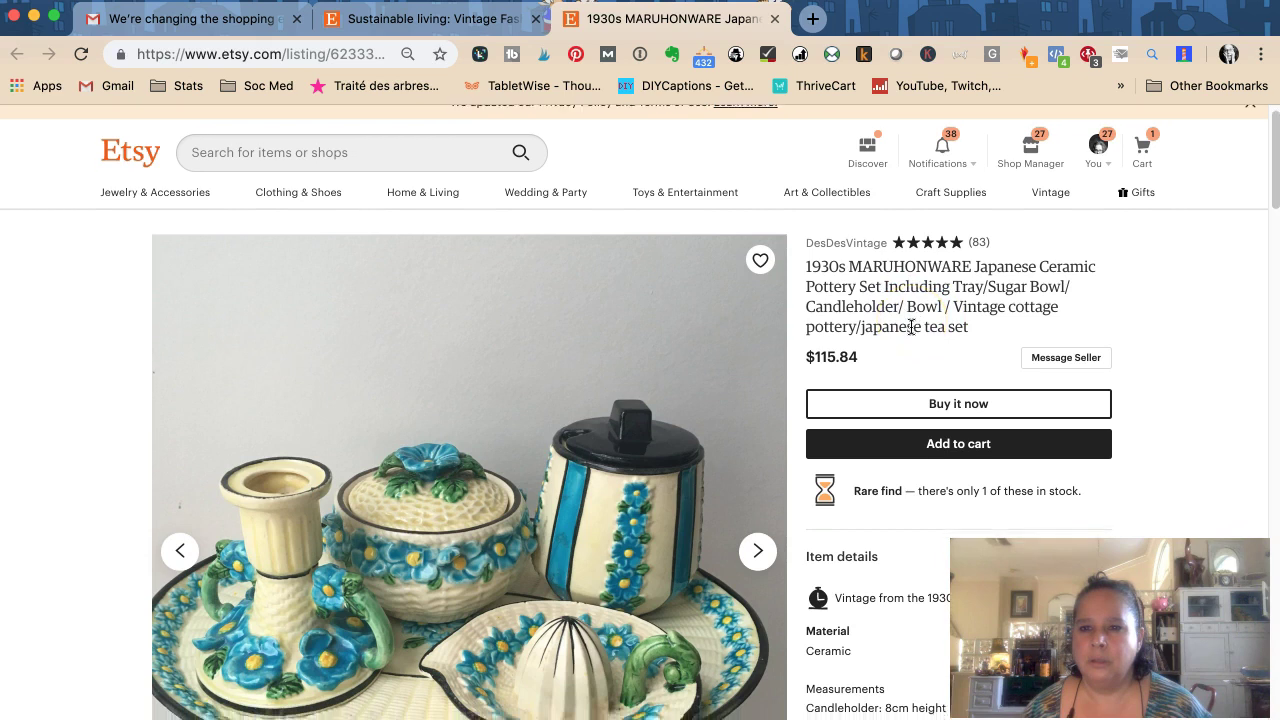
scroll(909, 326, "down", 2)
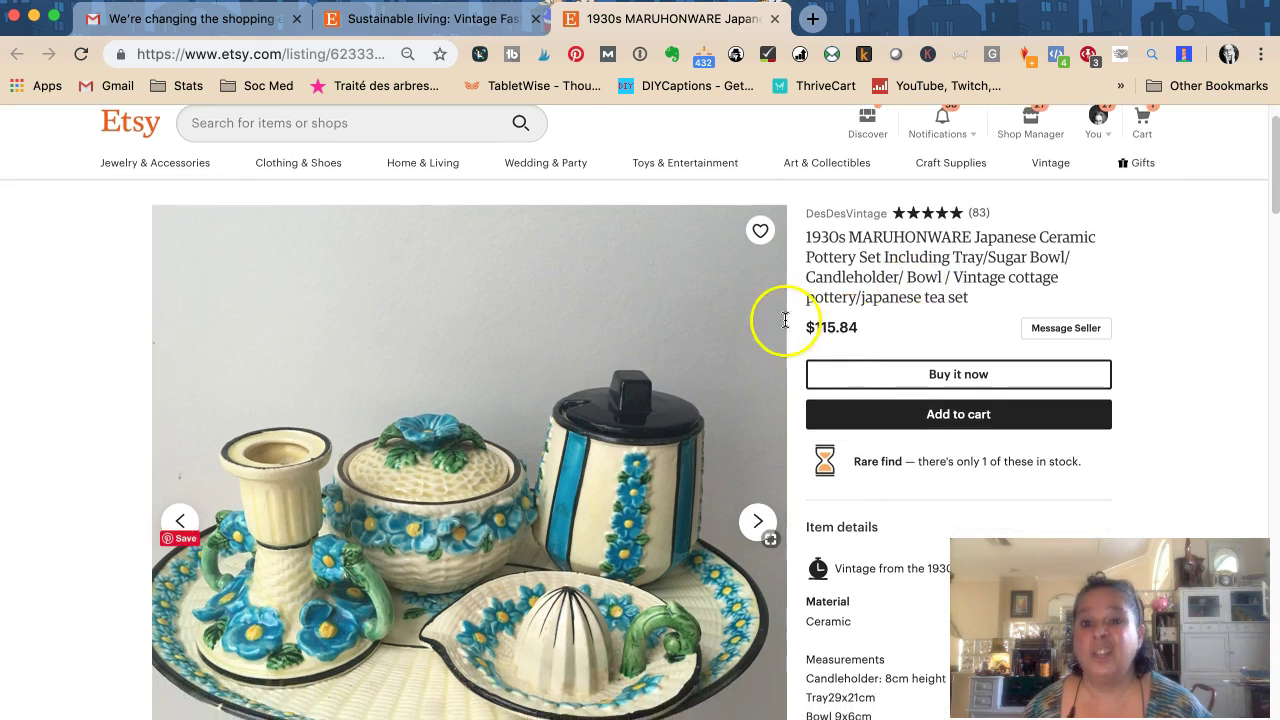
Close the ceramic set listing, open the featured Original Cacharel straw hat listing, and examine its title, photos and item details.
left_click(776, 20)
left_click(745, 385)
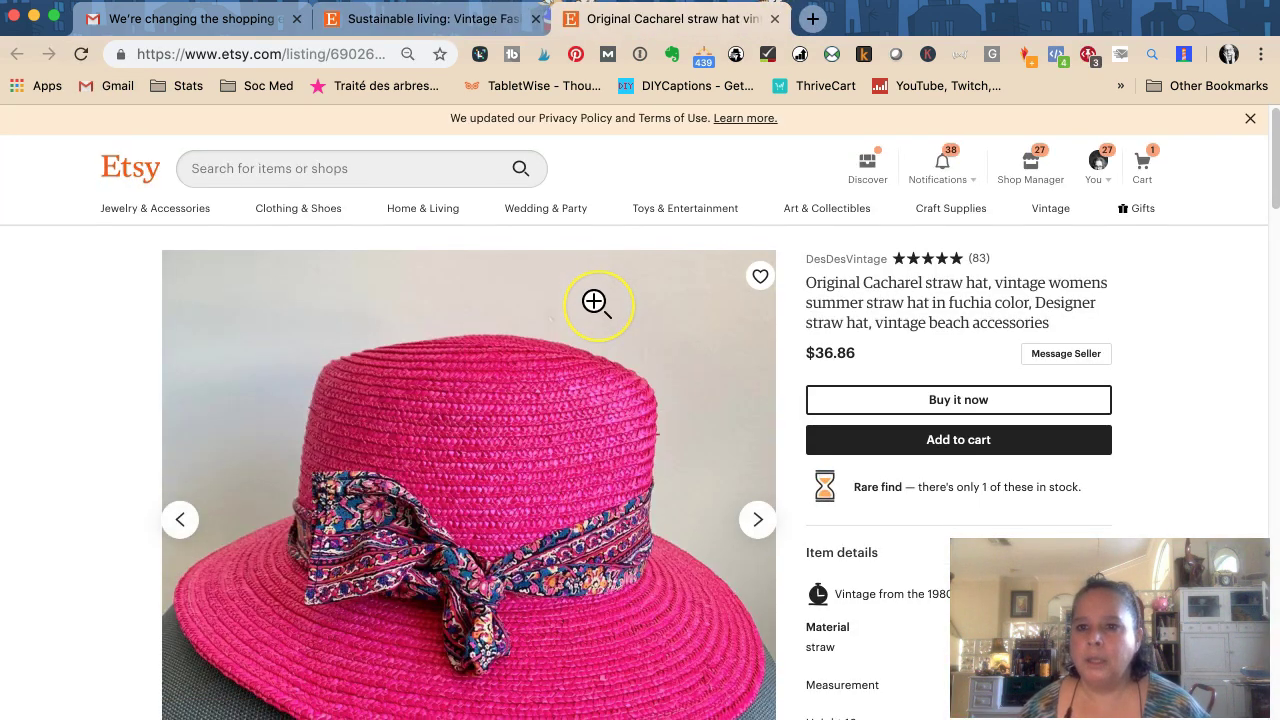
scroll(594, 300, "down", 1)
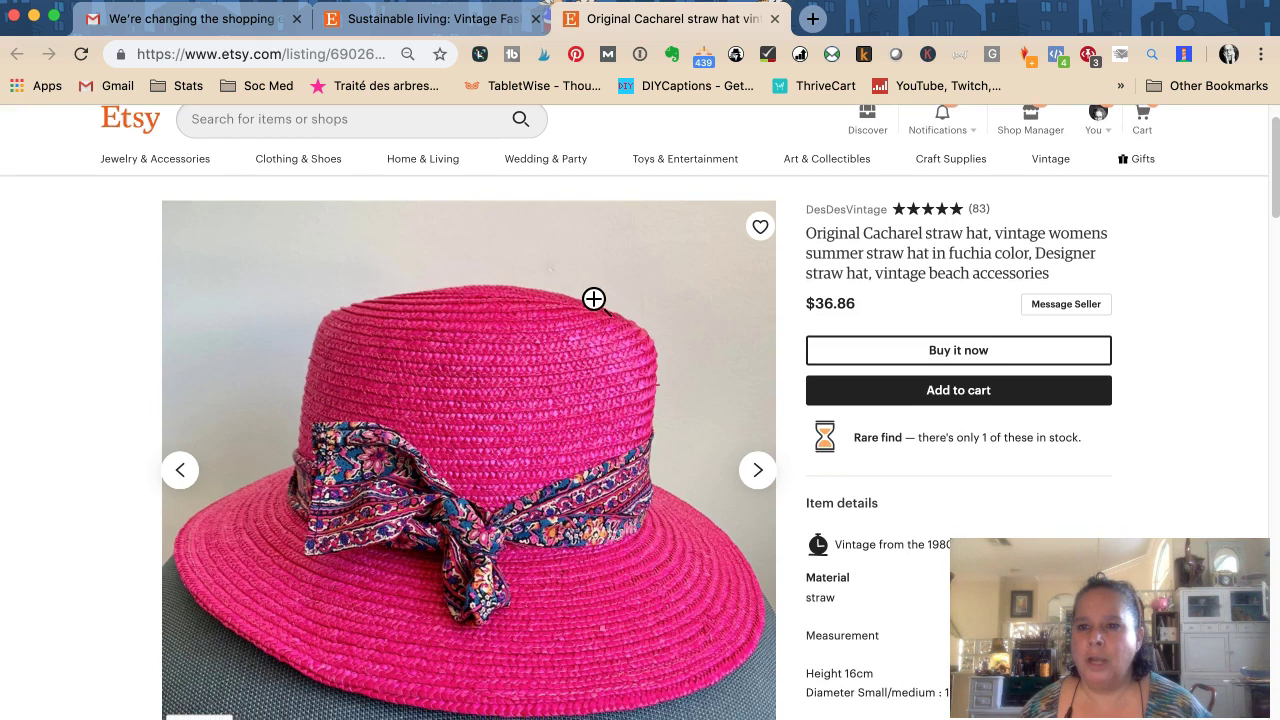
scroll(594, 300, "down", 1)
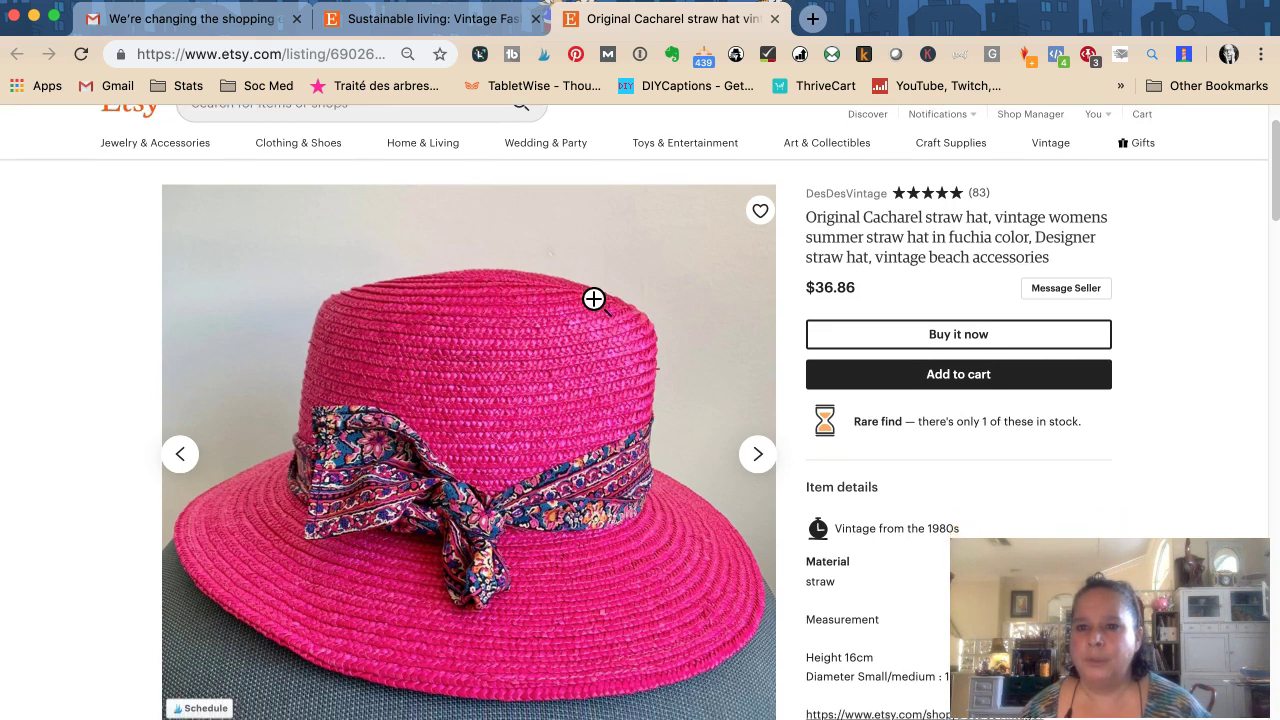
scroll(594, 300, "down", 1)
scroll(594, 300, "down", 1)
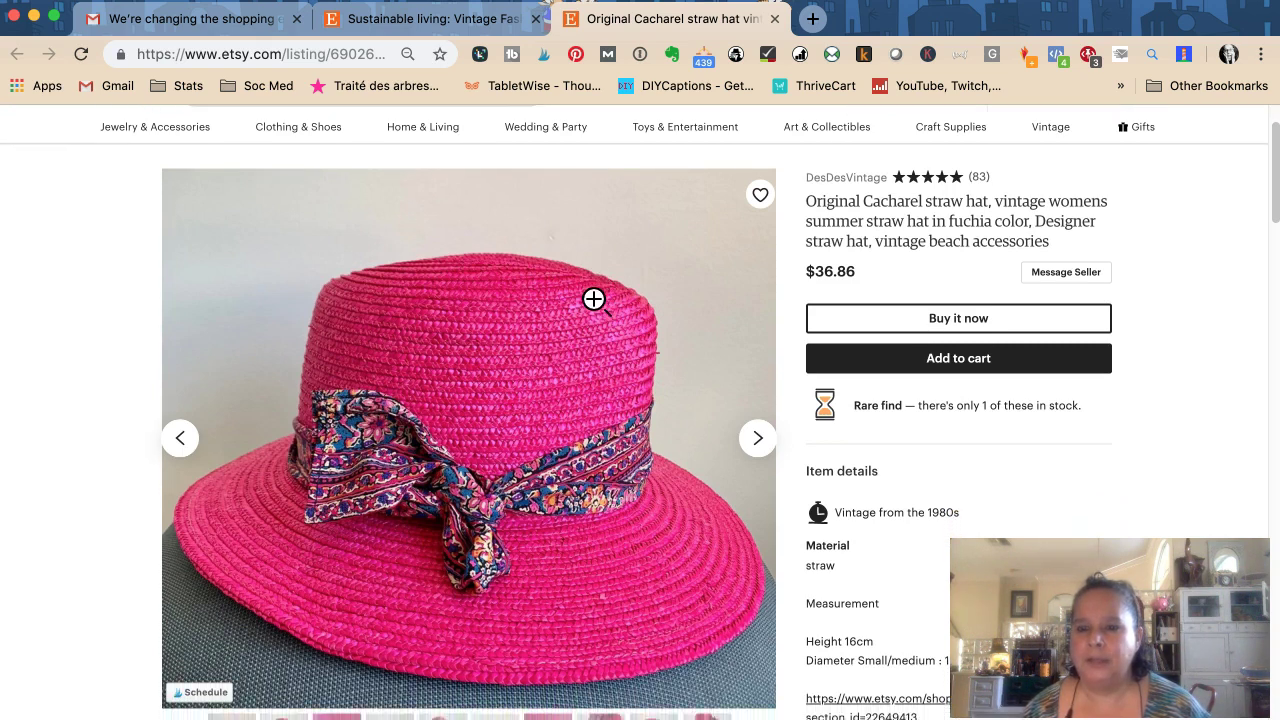
scroll(594, 300, "down", 1)
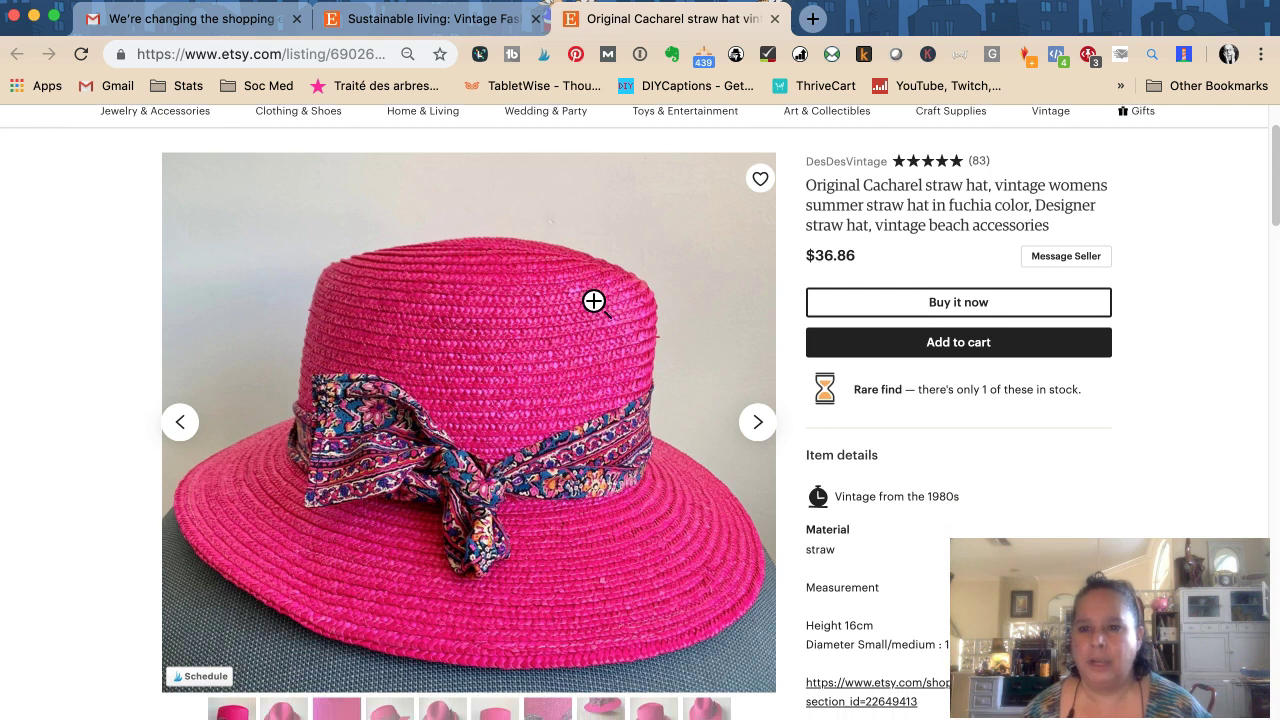
scroll(594, 300, "down", 2)
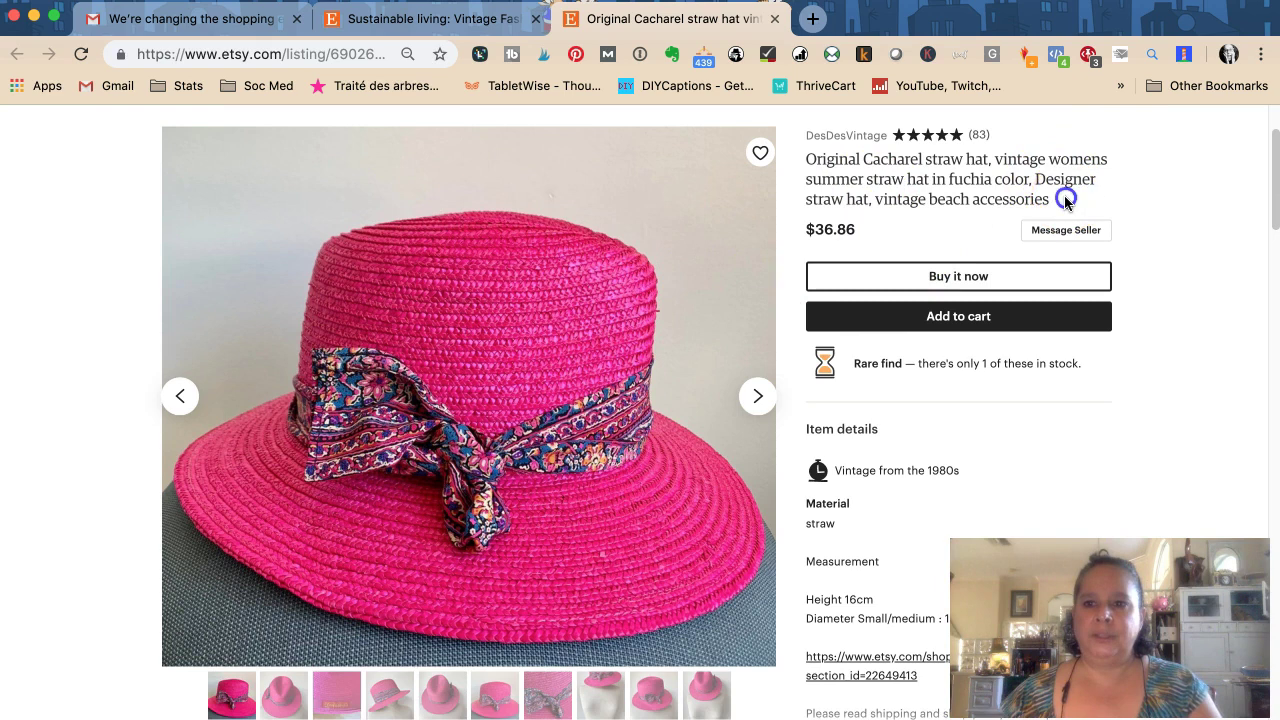
Copy the Cacharel straw hat listing's full title and start a new listing in the Shop Manager.
left_click_drag(1060, 200, 873, 160)
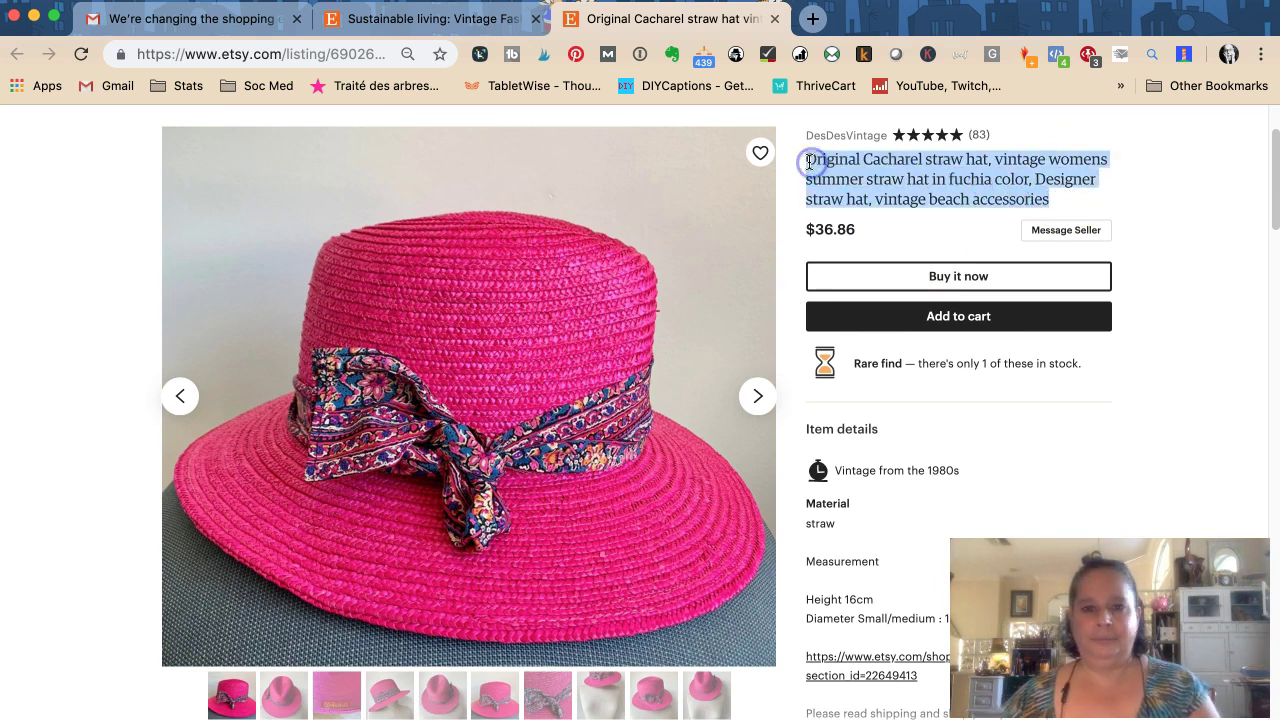
left_click(414, 19)
scroll(800, 260, "up", 1)
scroll(776, 273, "up", 4)
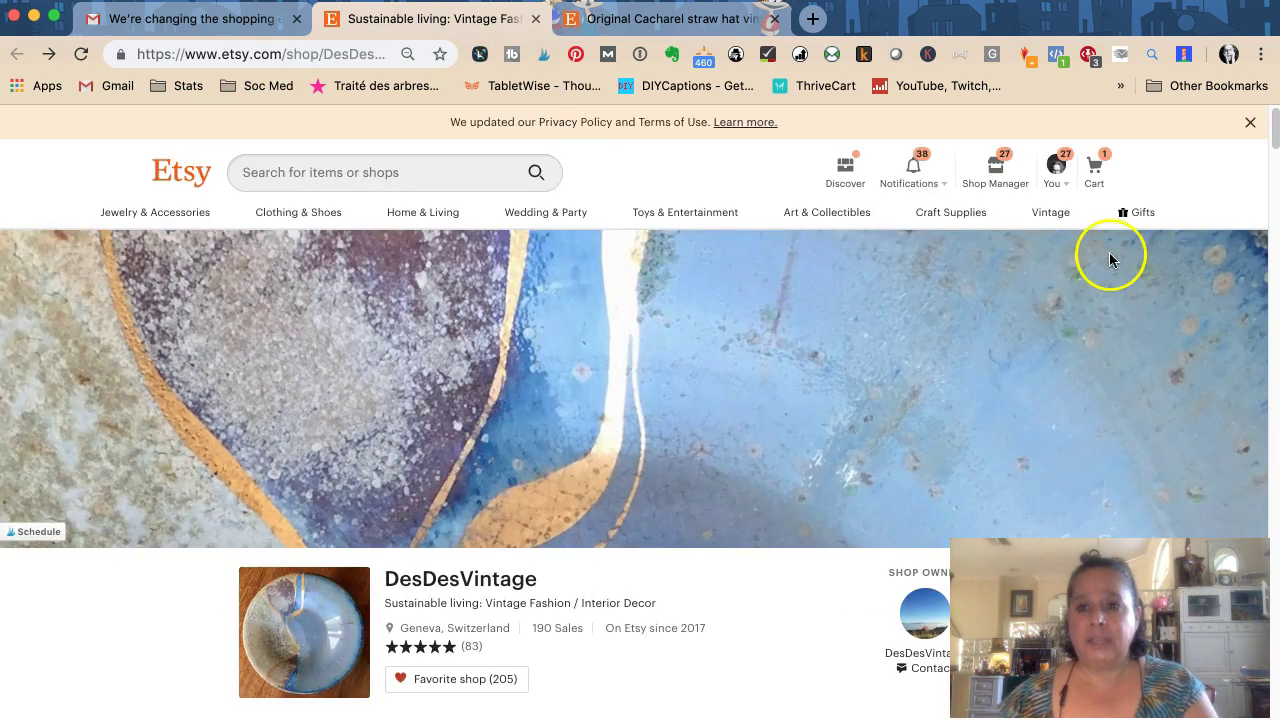
left_click(994, 171)
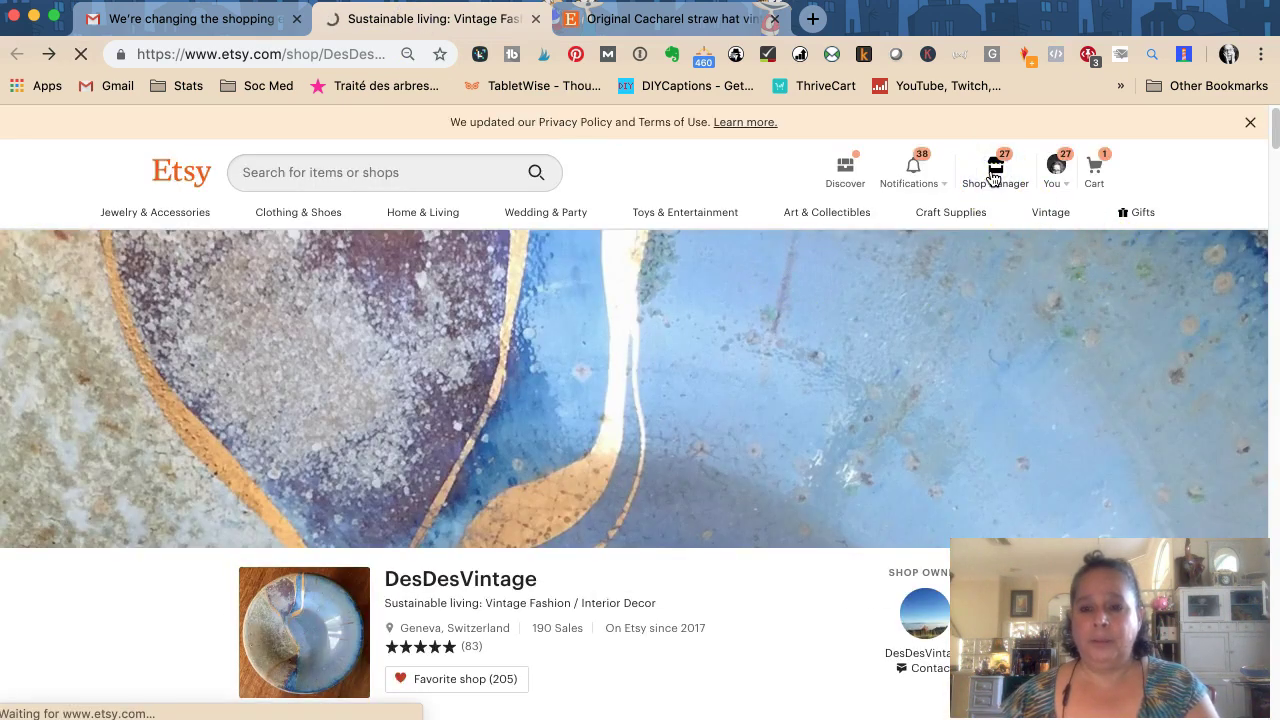
scroll(650, 312, "down", 6)
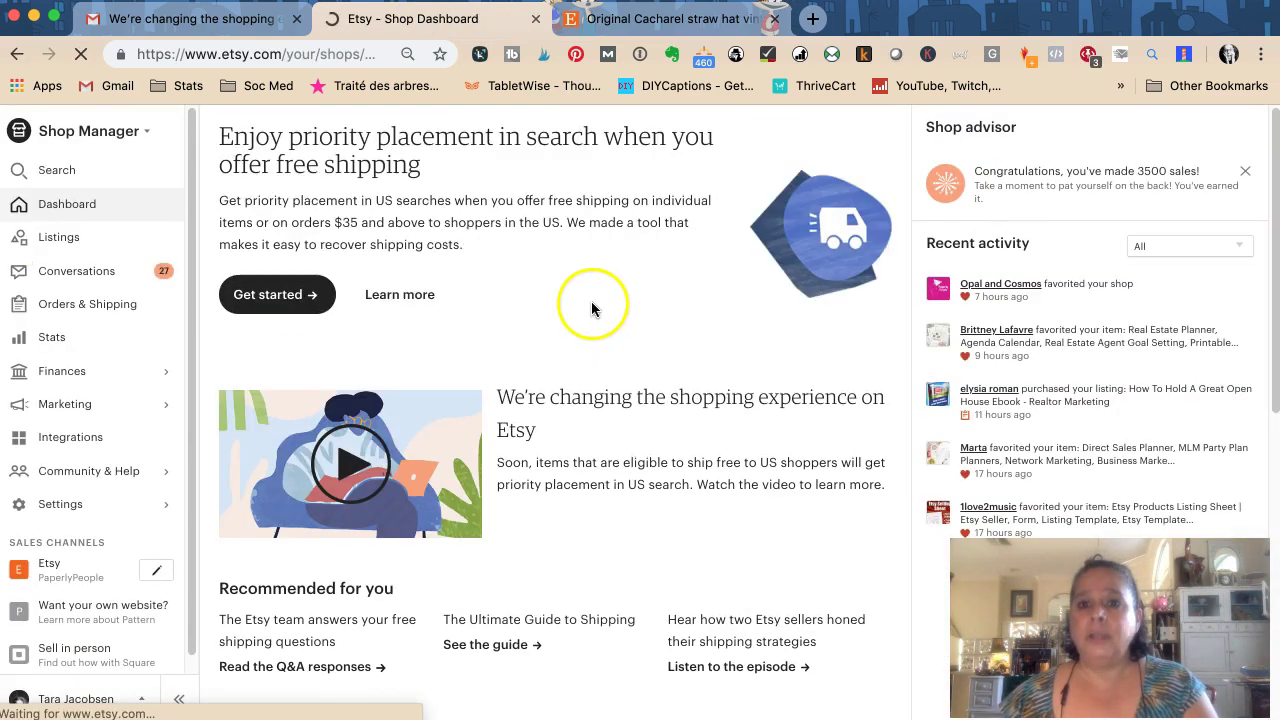
left_click(57, 237)
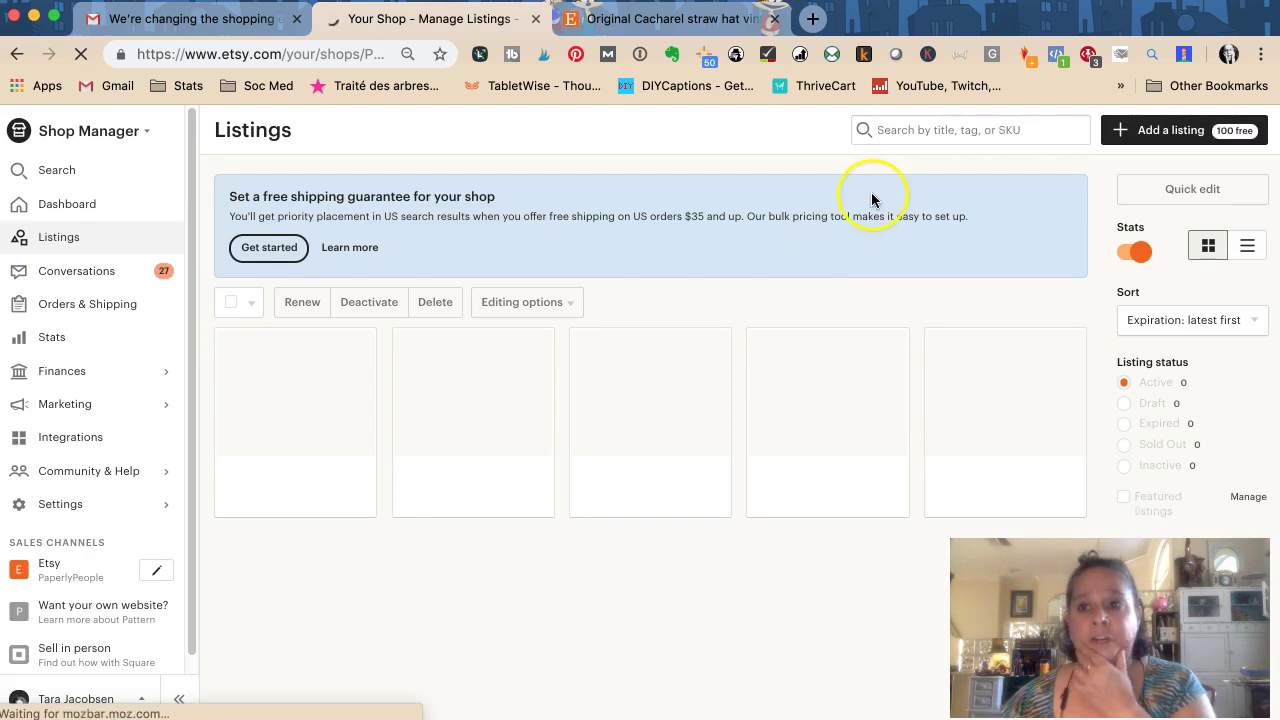
left_click(1130, 130)
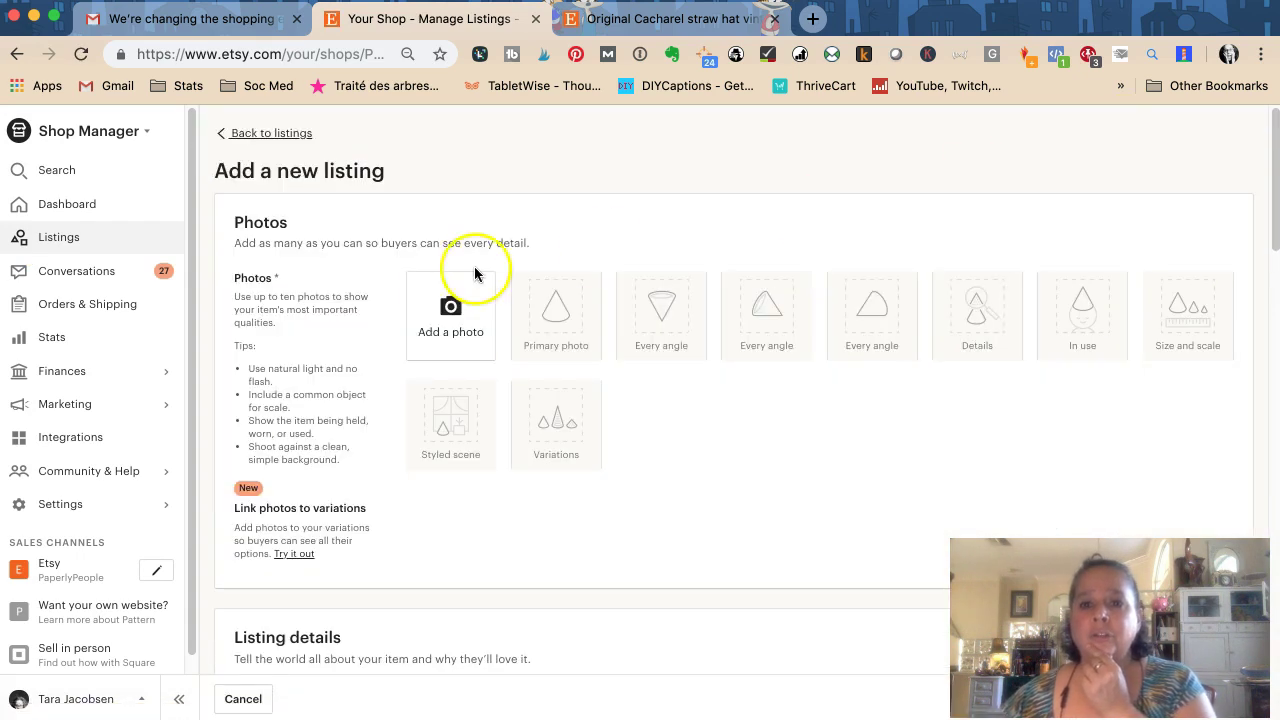
Enter "Original Cacharel straw hat, vintage womens summer straw hat in fuchia color, Designer straw hat, vintage beach accessories" as the new listing's title.
scroll(477, 425, "down", 5)
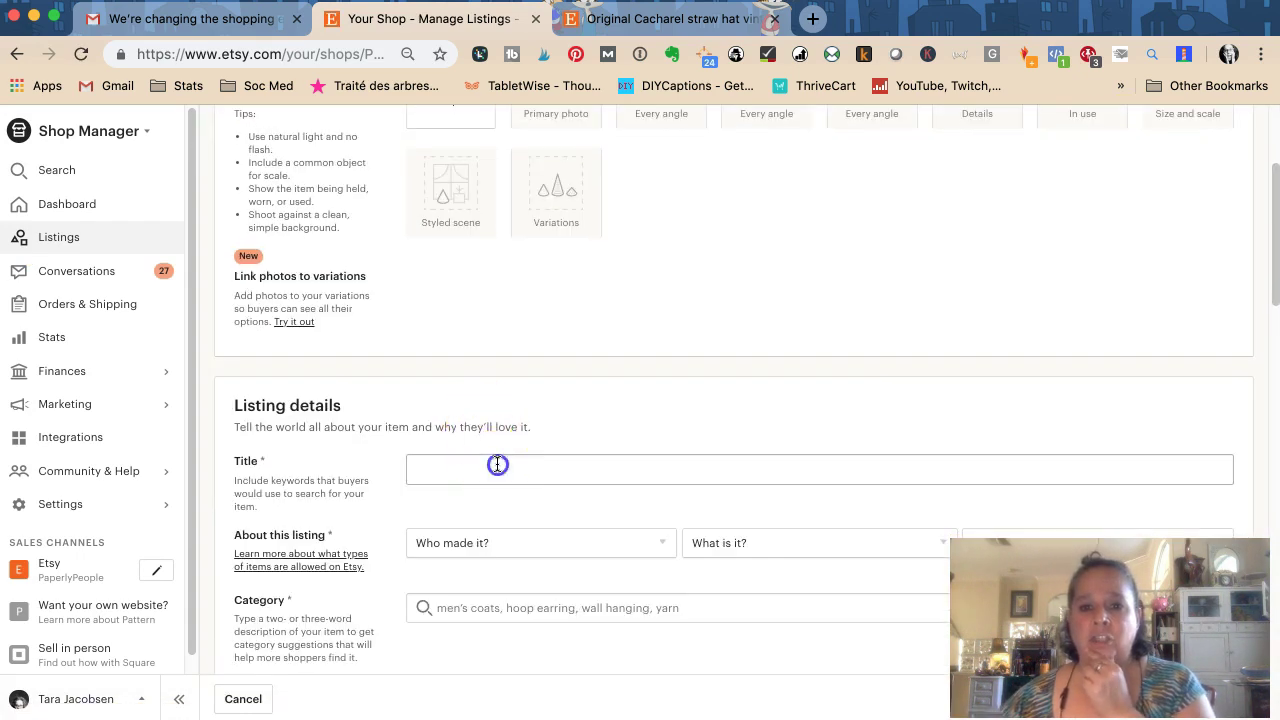
left_click(498, 464)
type("Original Cacharel straw hat, vintage womens summer straw hat in fuchia color, Designer straw hat, vintage beach accessories")
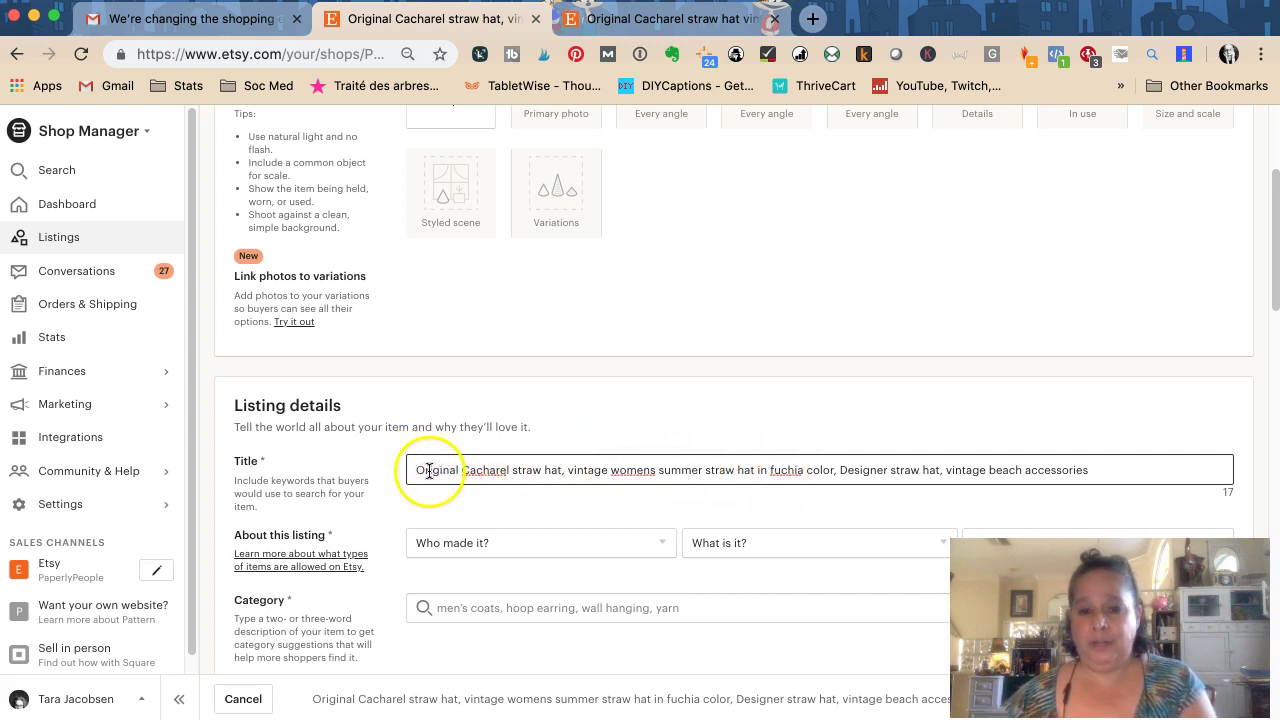
Capitalize the words "Straw Hat" directly after "Original Cacharel" in the new listing's title.
left_click(519, 470)
key("BackSpace")
type("D")
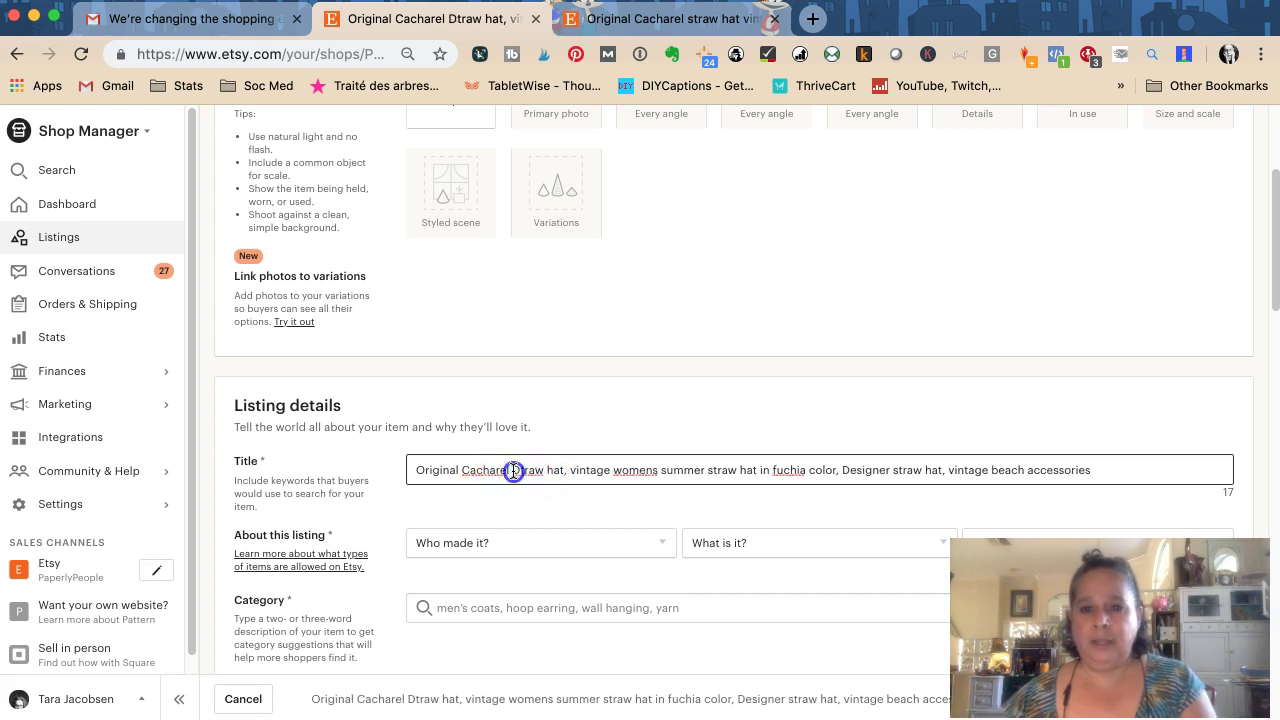
key("BackSpace")
type("S")
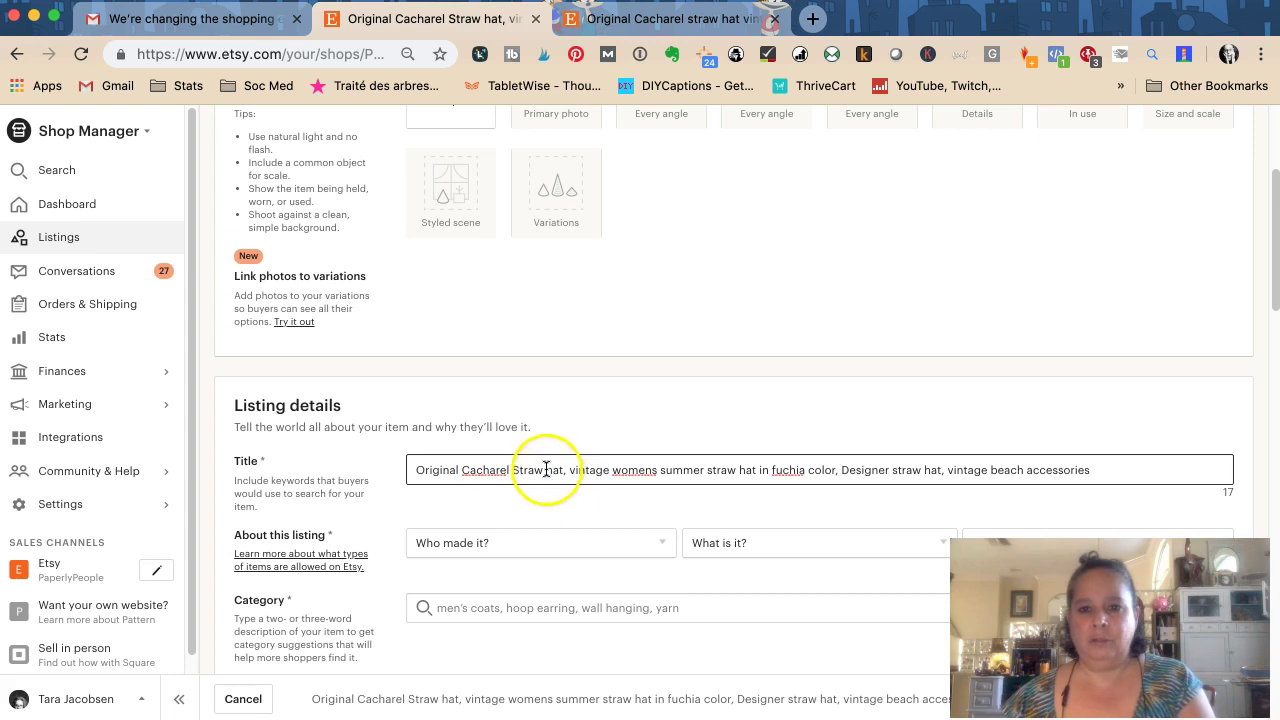
key("BackSpace")
type("H")
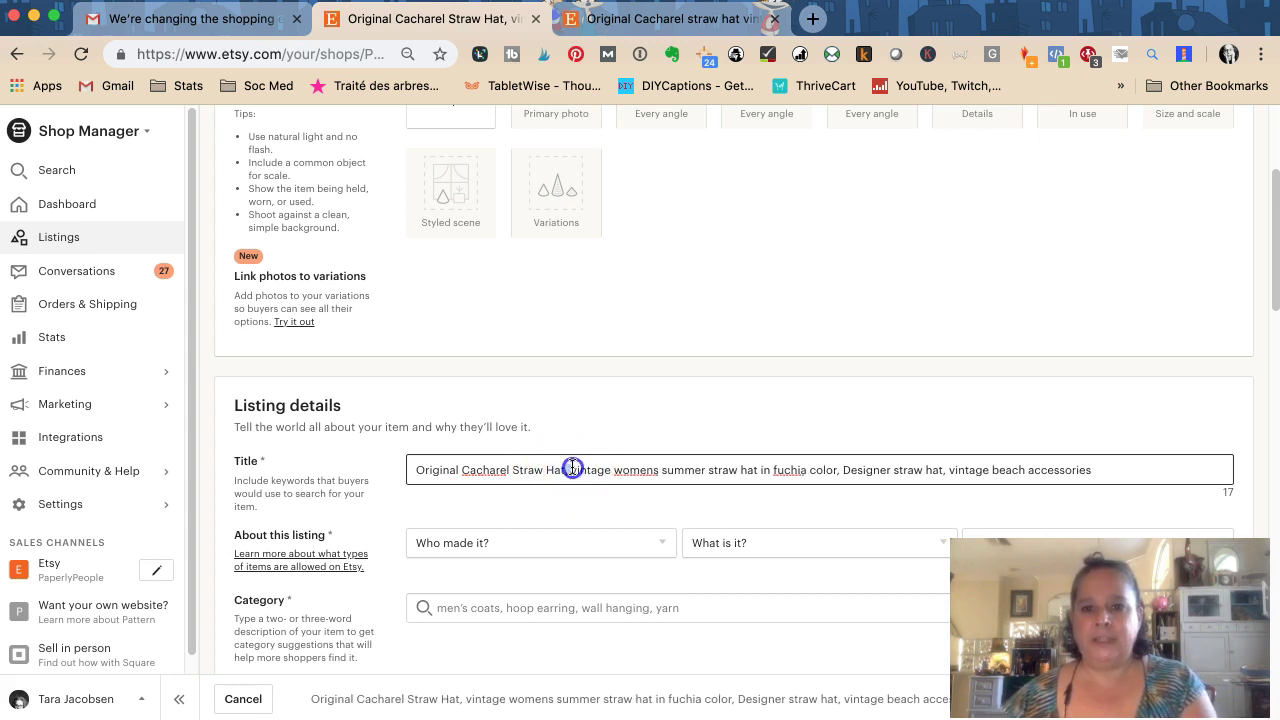
Capitalize "Vintage Womens" in the title's second phrase.
left_click(577, 467)
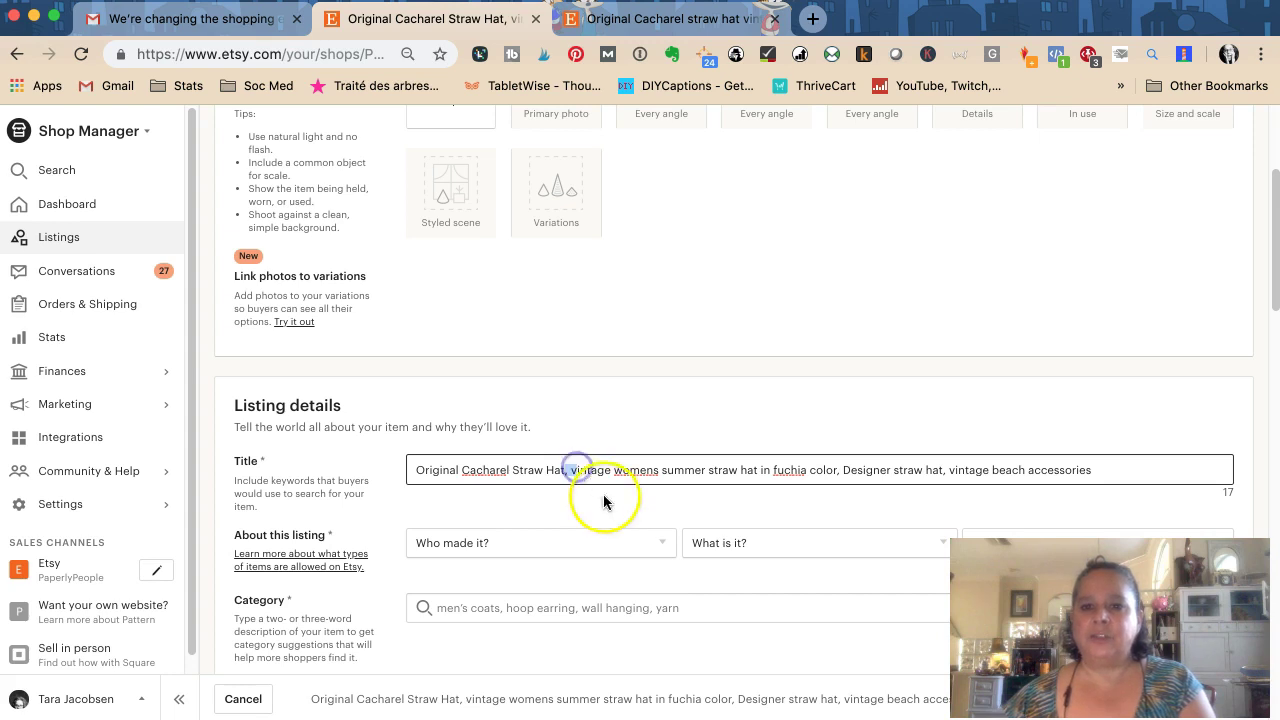
key("BackSpace")
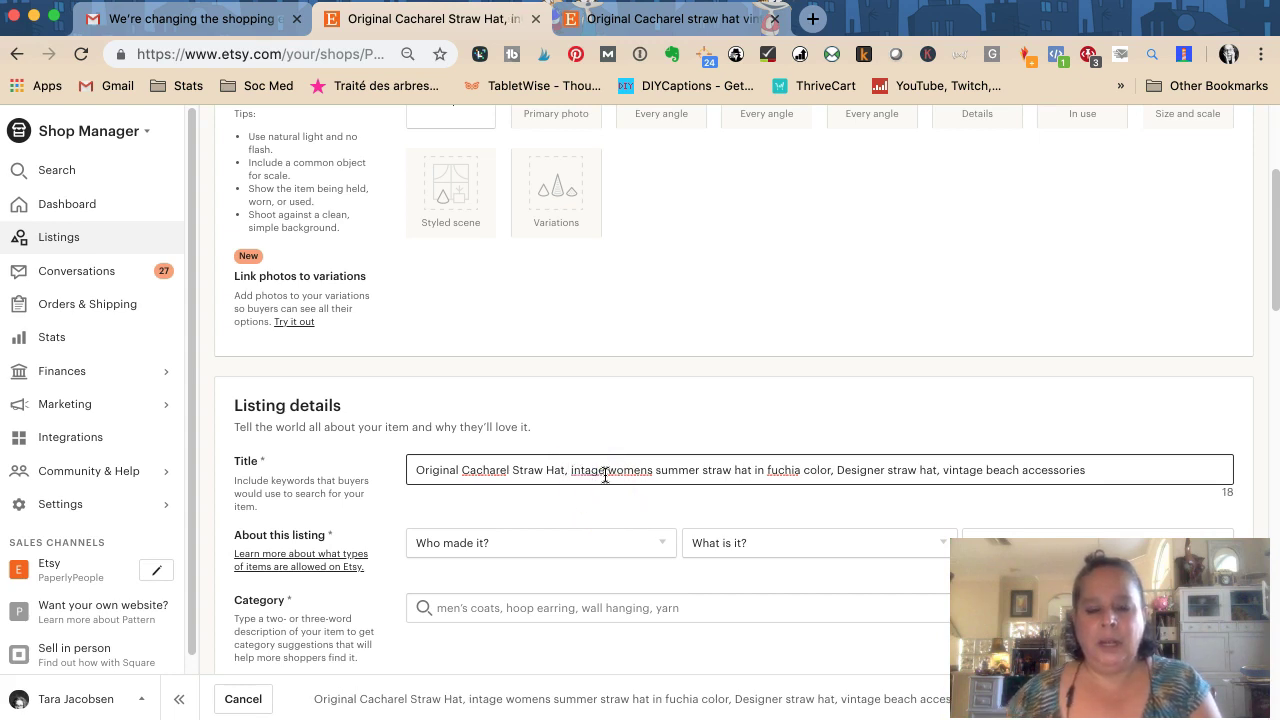
type("V")
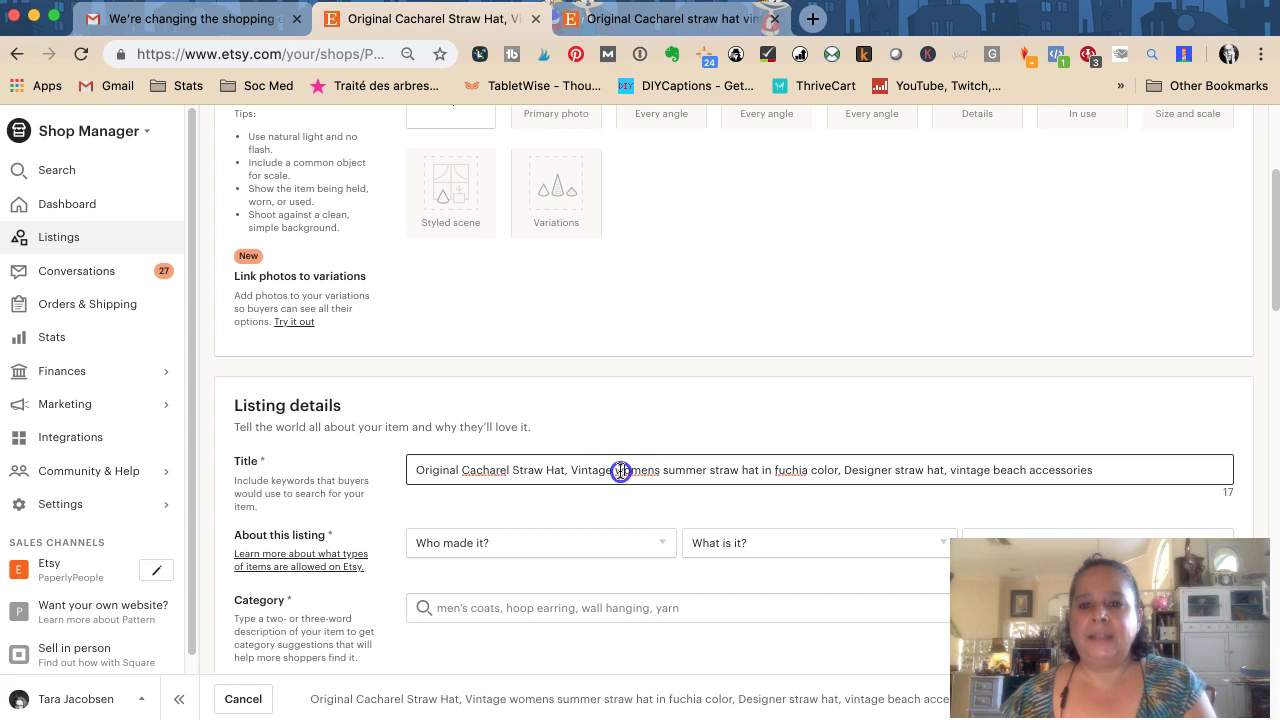
left_click(617, 470)
key("BackSpace")
type("W")
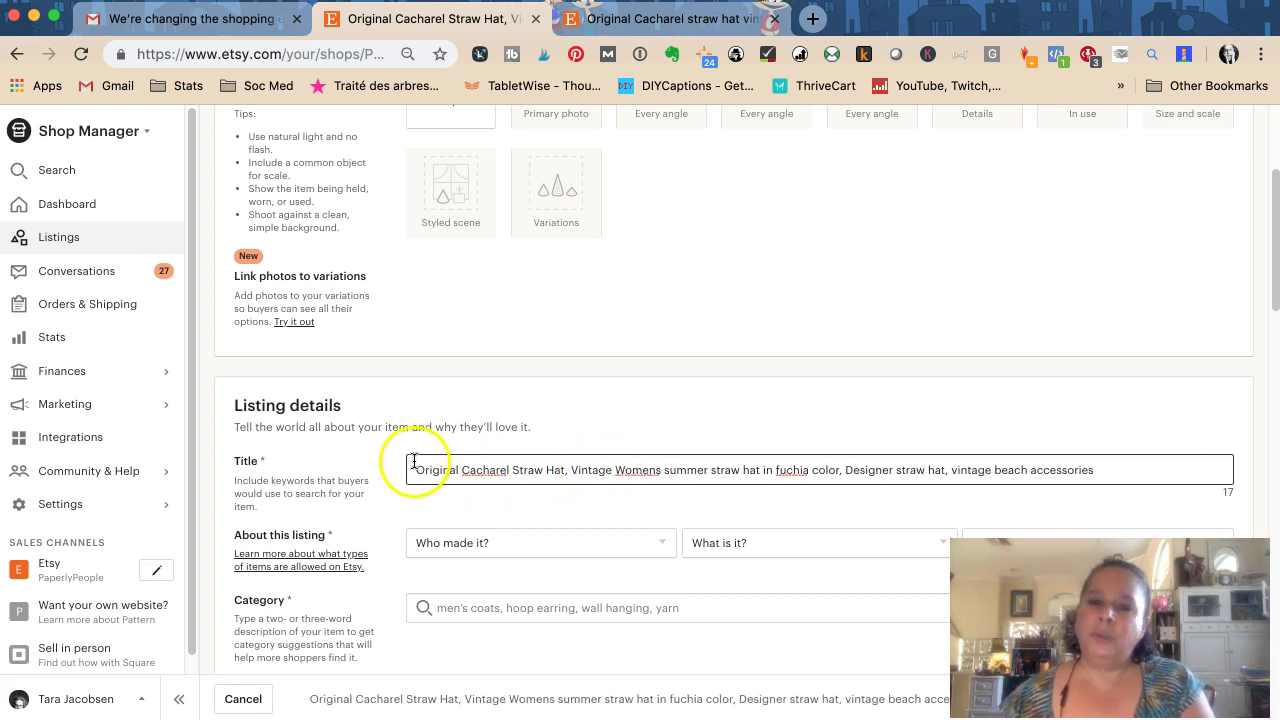
Capitalize "Summer Straw Hat" in the title's second phrase.
left_click(667, 469)
key("BackSpace")
type("S")
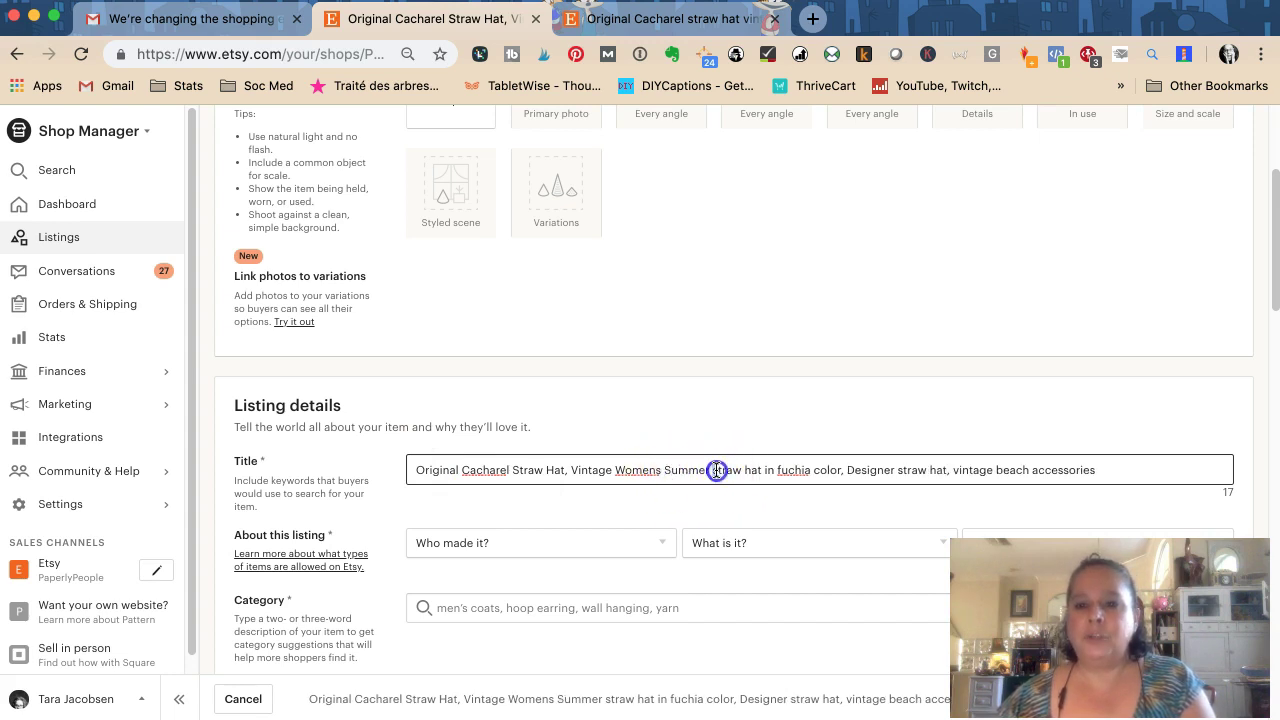
left_click(716, 472)
key("BackSpace")
type("S")
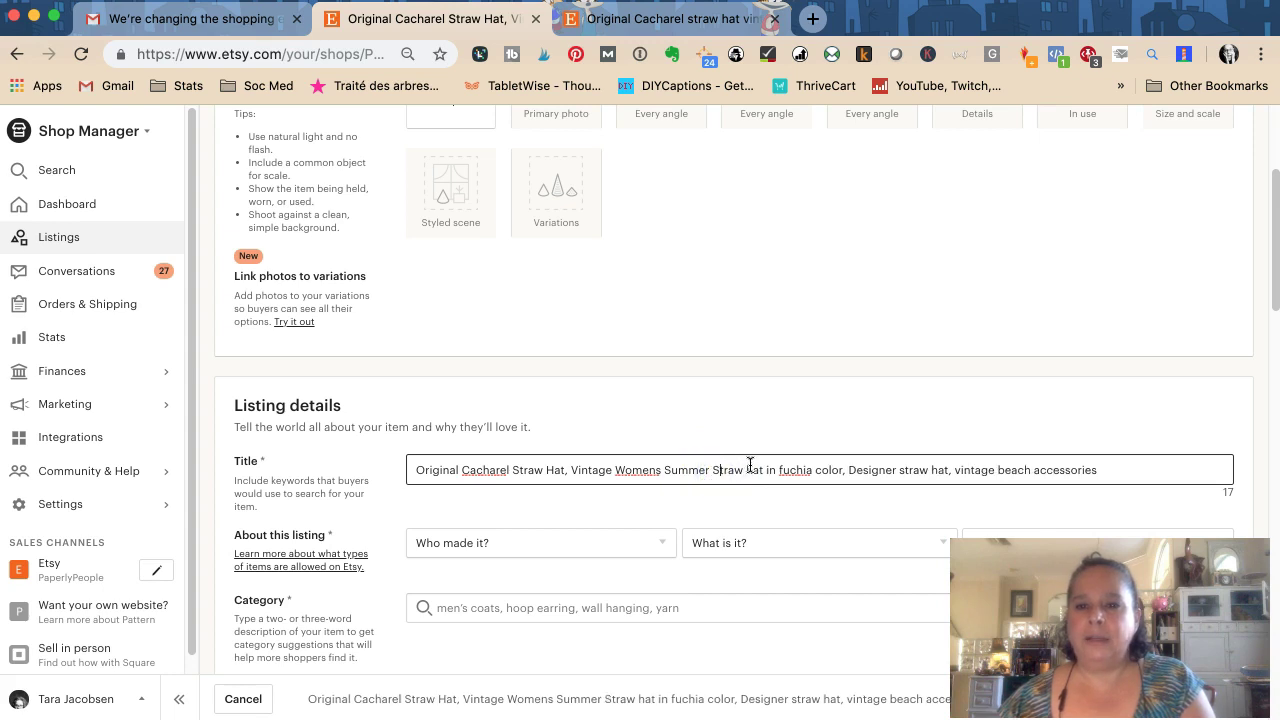
left_click(745, 468)
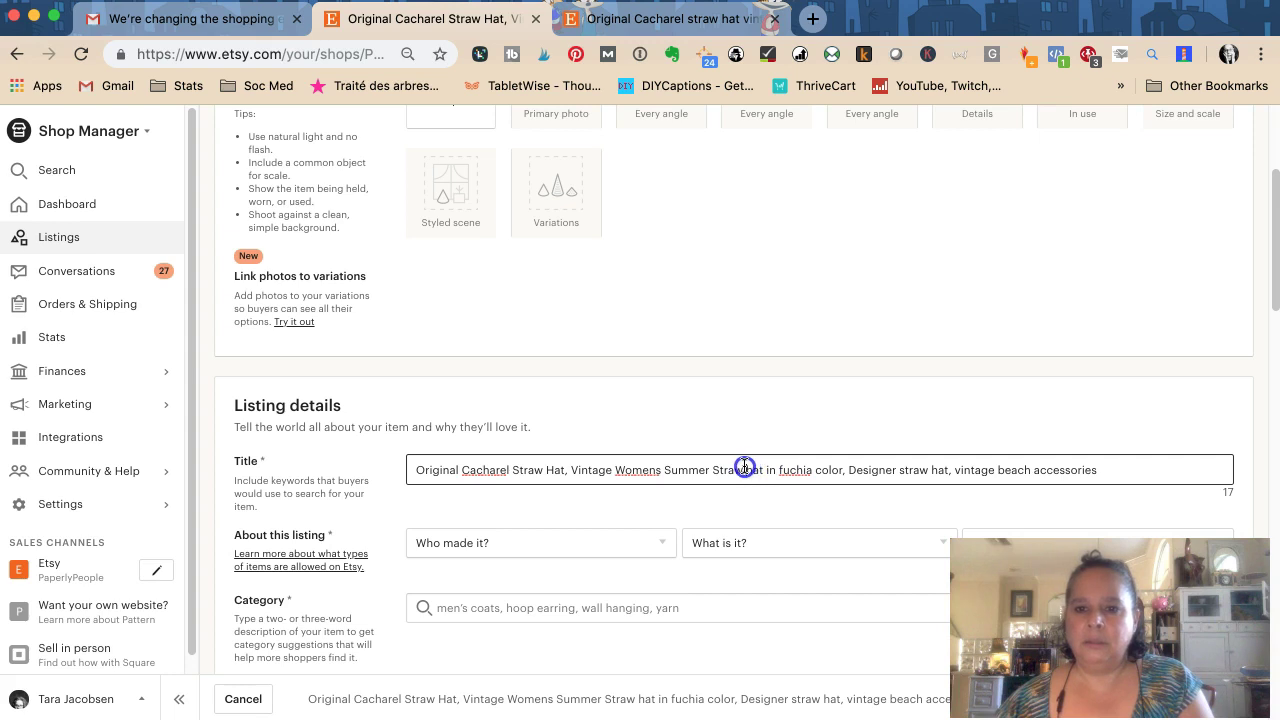
type("H")
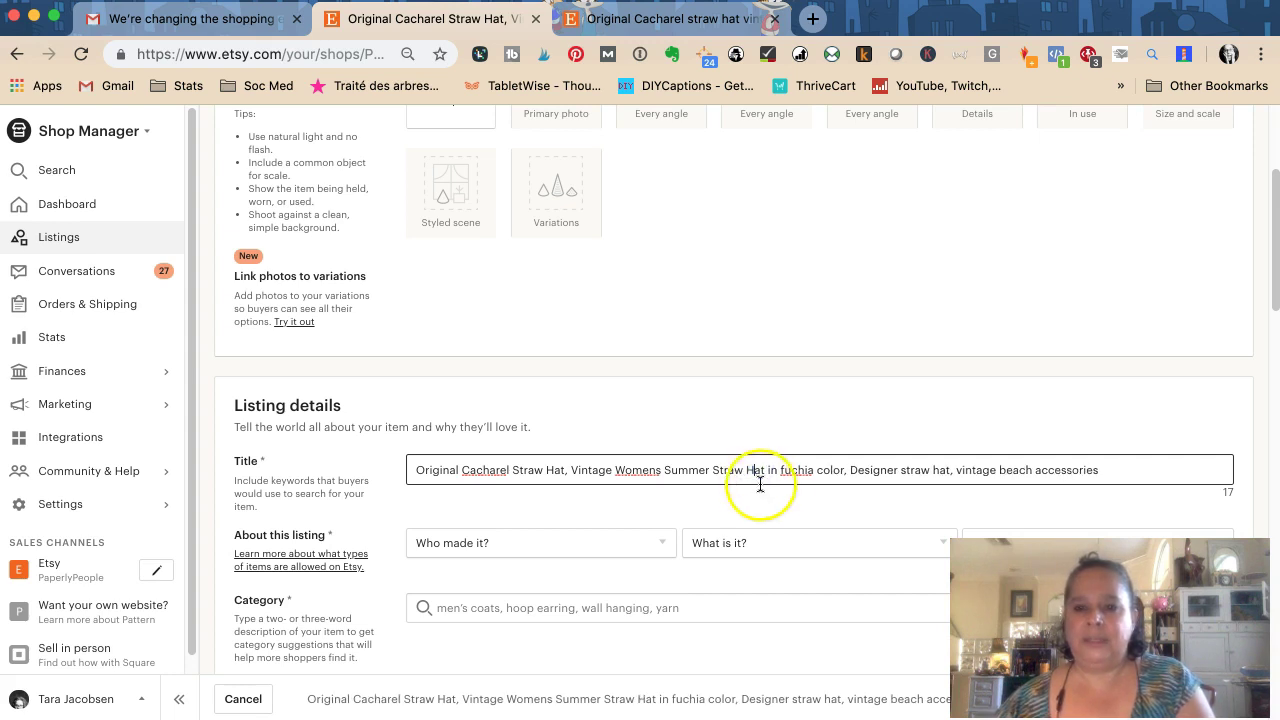
Remove the repeated "straw hat" after "Designer" and the repeated "vintage" before "beach accessories", keeping a comma after "Designer".
left_click(900, 469)
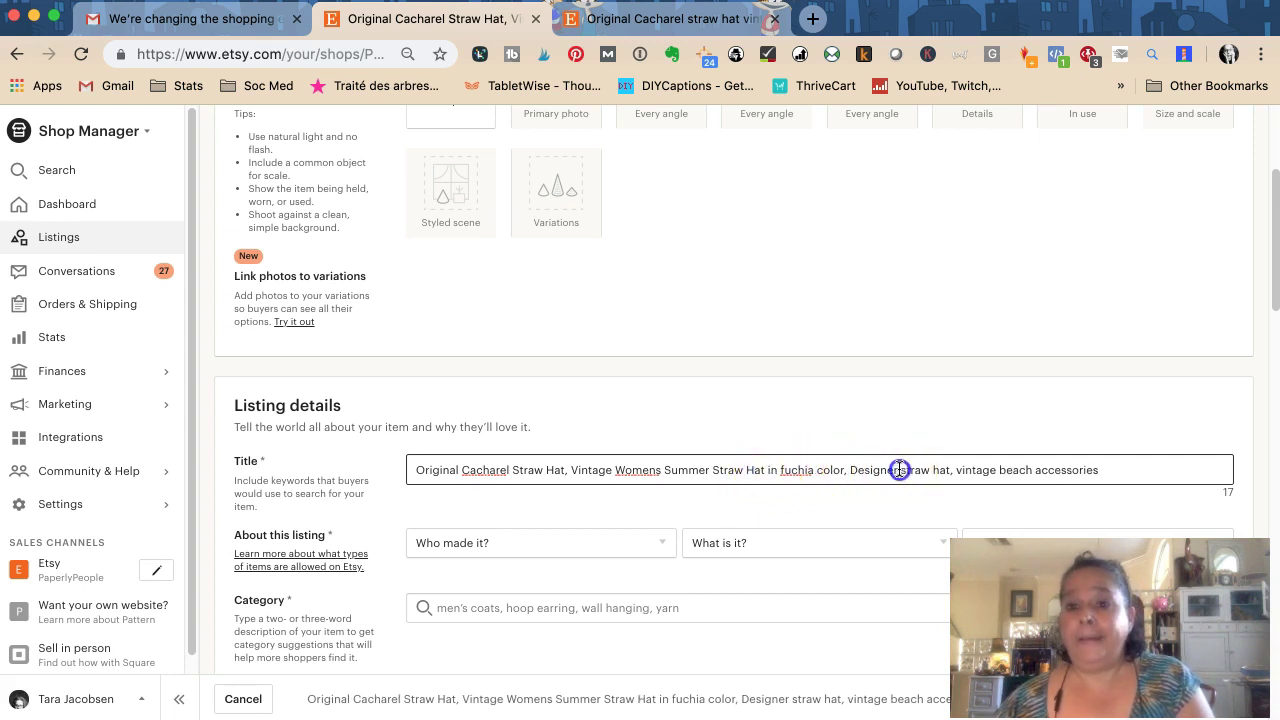
left_click_drag(940, 465, 955, 468)
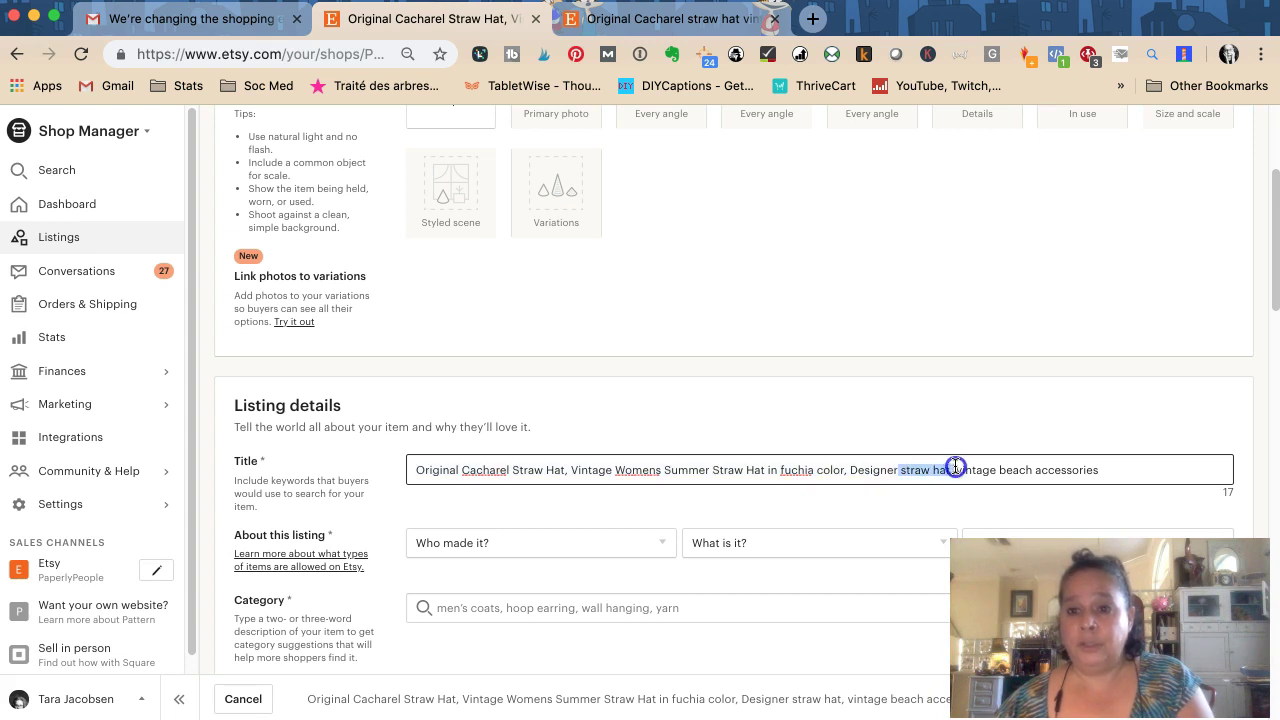
key("BackSpace")
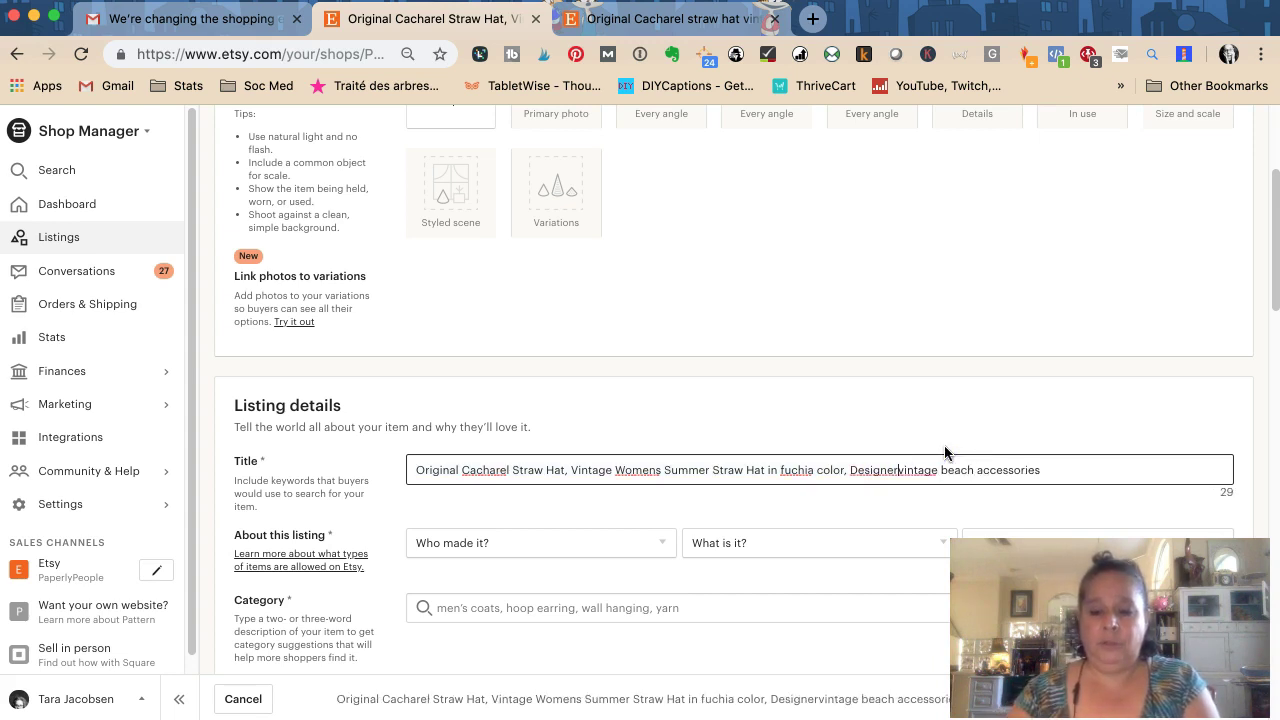
type(",")
left_click(921, 469)
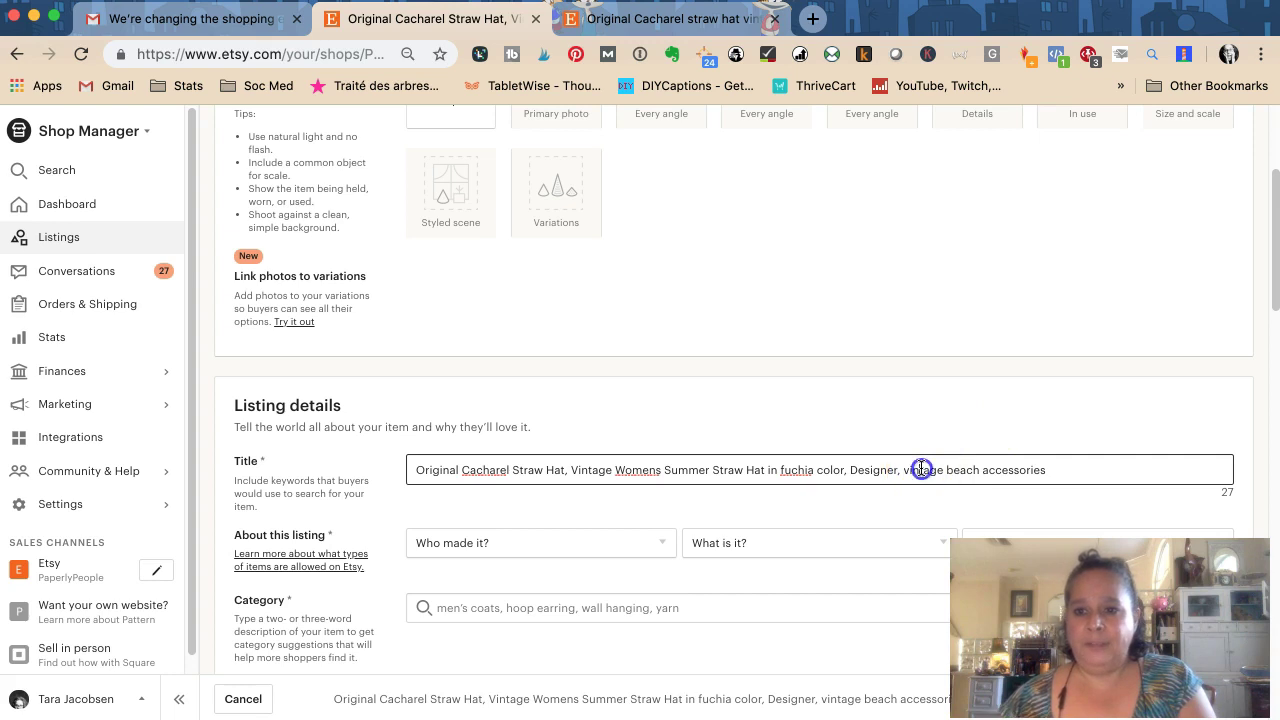
key("BackSpace")
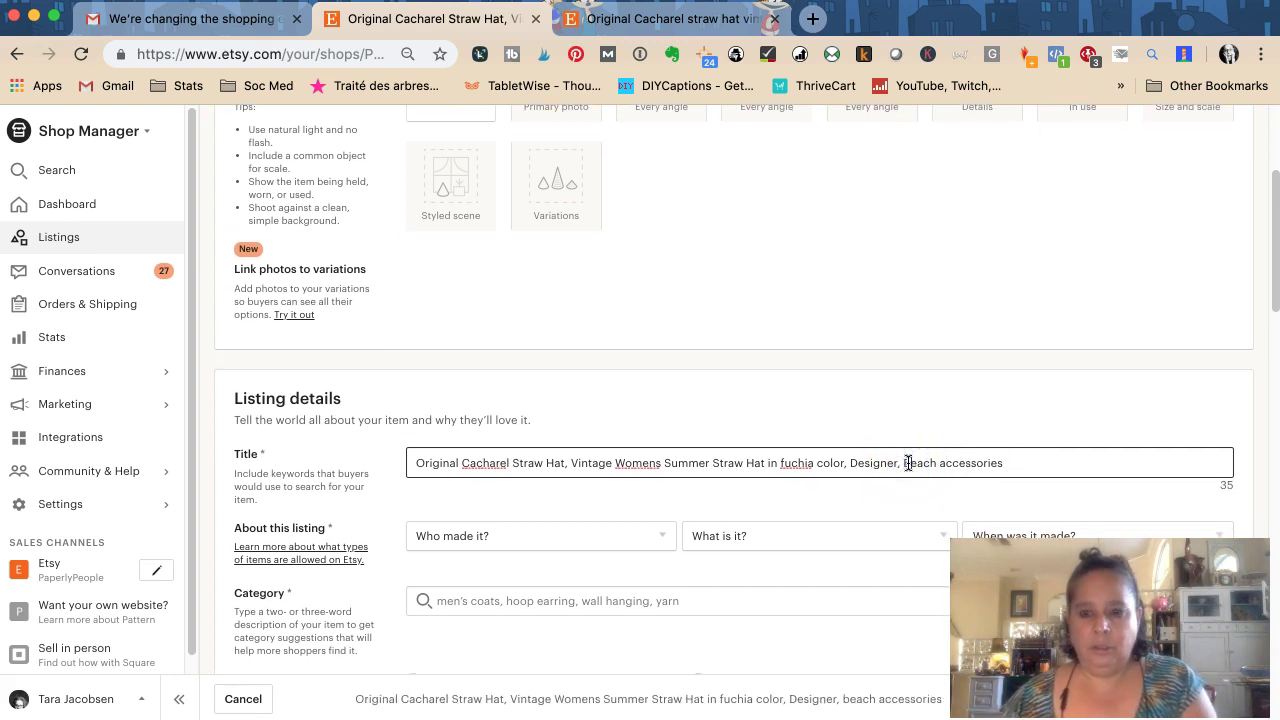
Capitalize "Beach Accessories" at the end of the title.
key("Delete")
type("B")
left_click(941, 463)
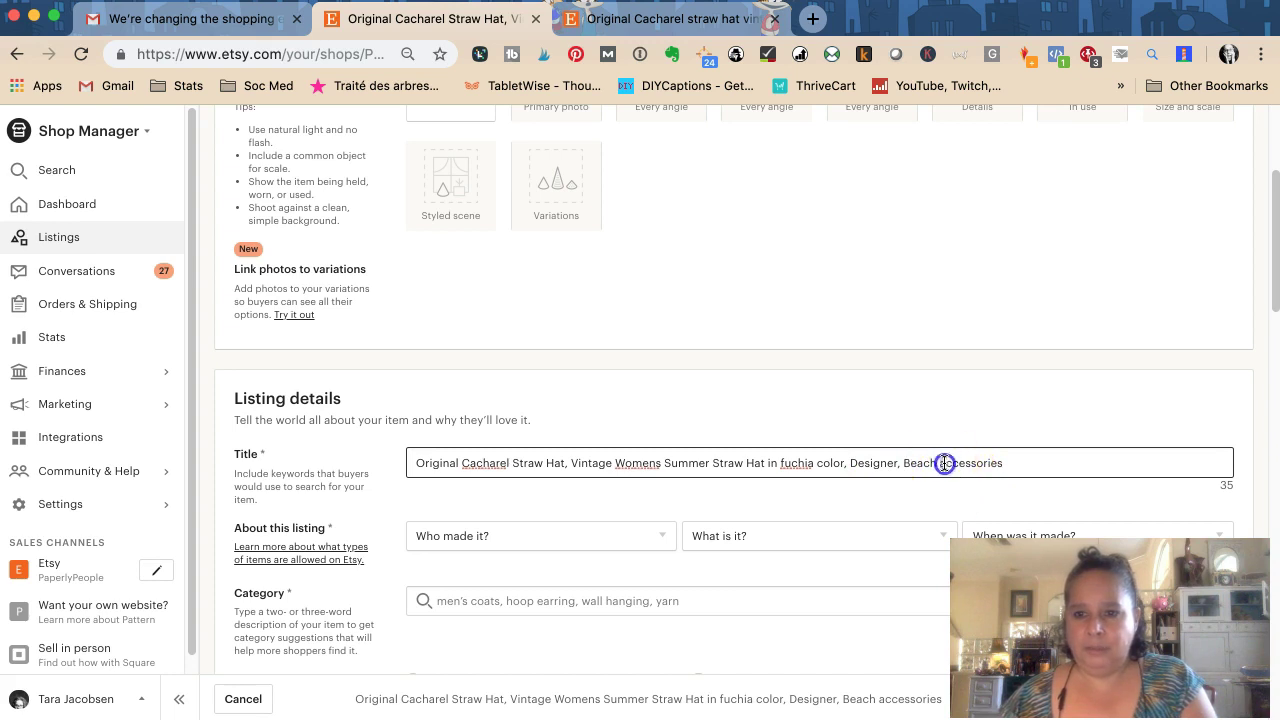
key("Delete")
type("A")
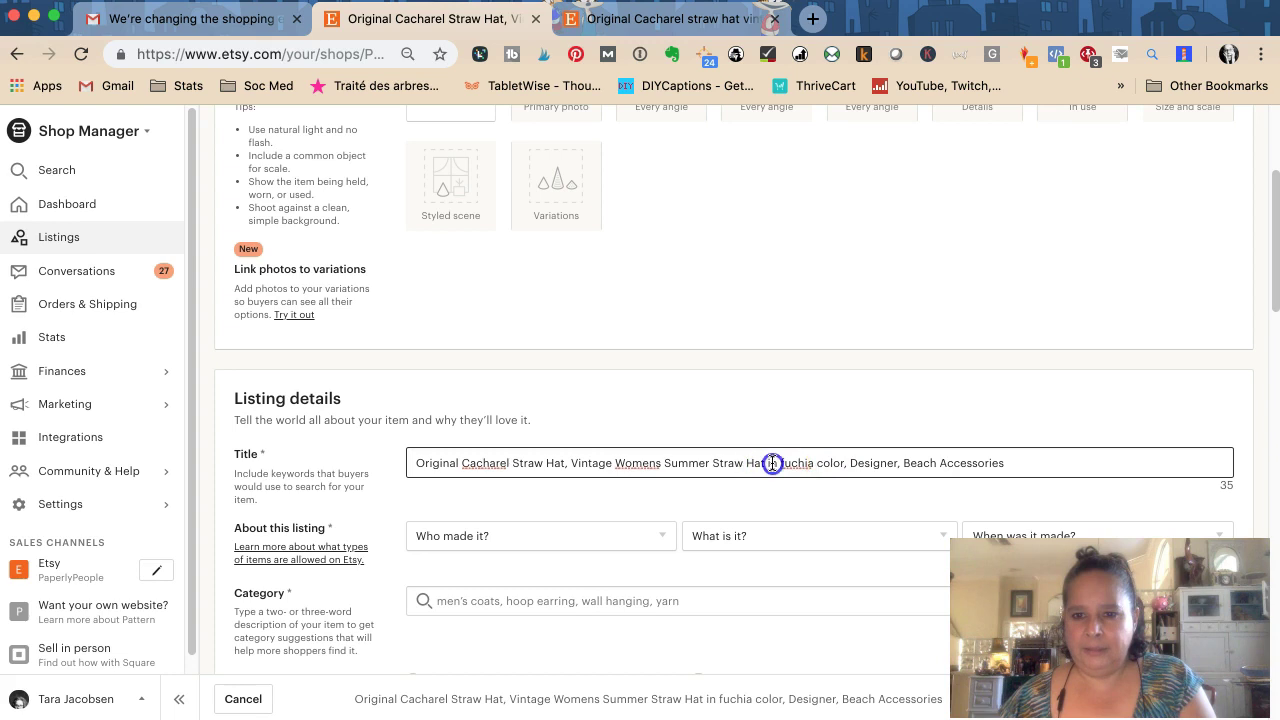
Shorten "in fuchia color" in the title to the capitalized word "Fuchia".
key("Delete")
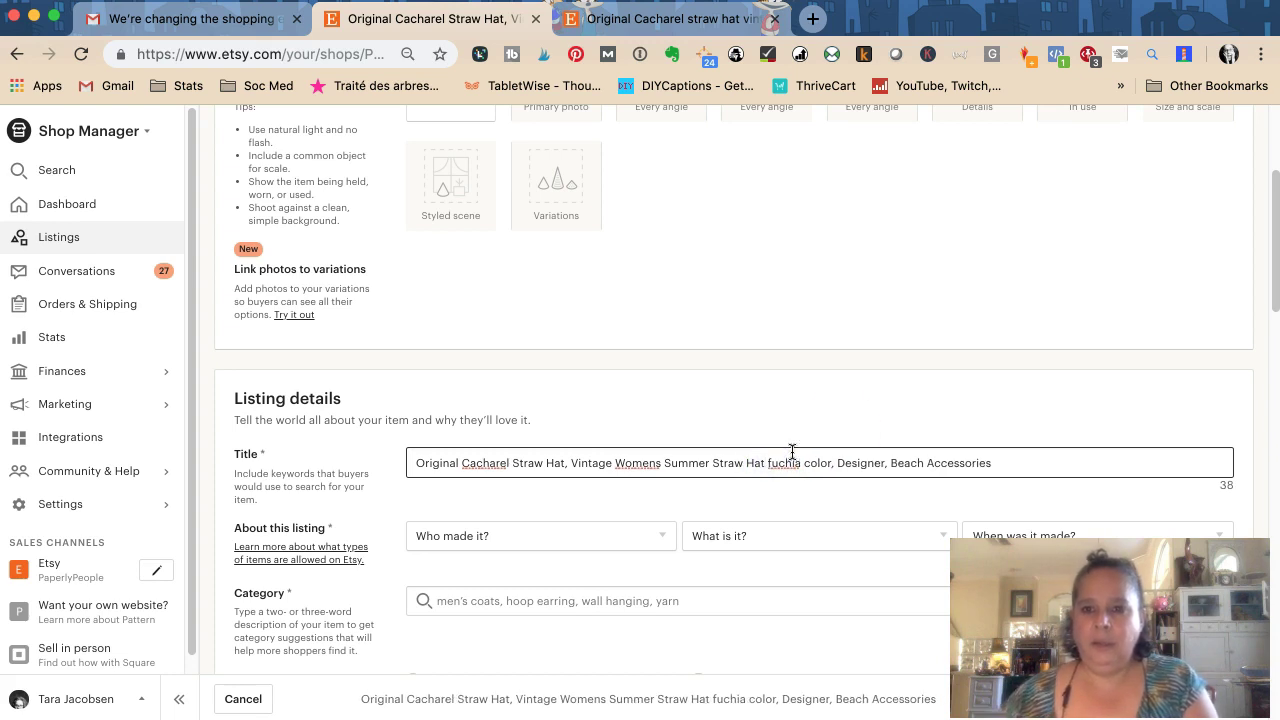
left_click(800, 458)
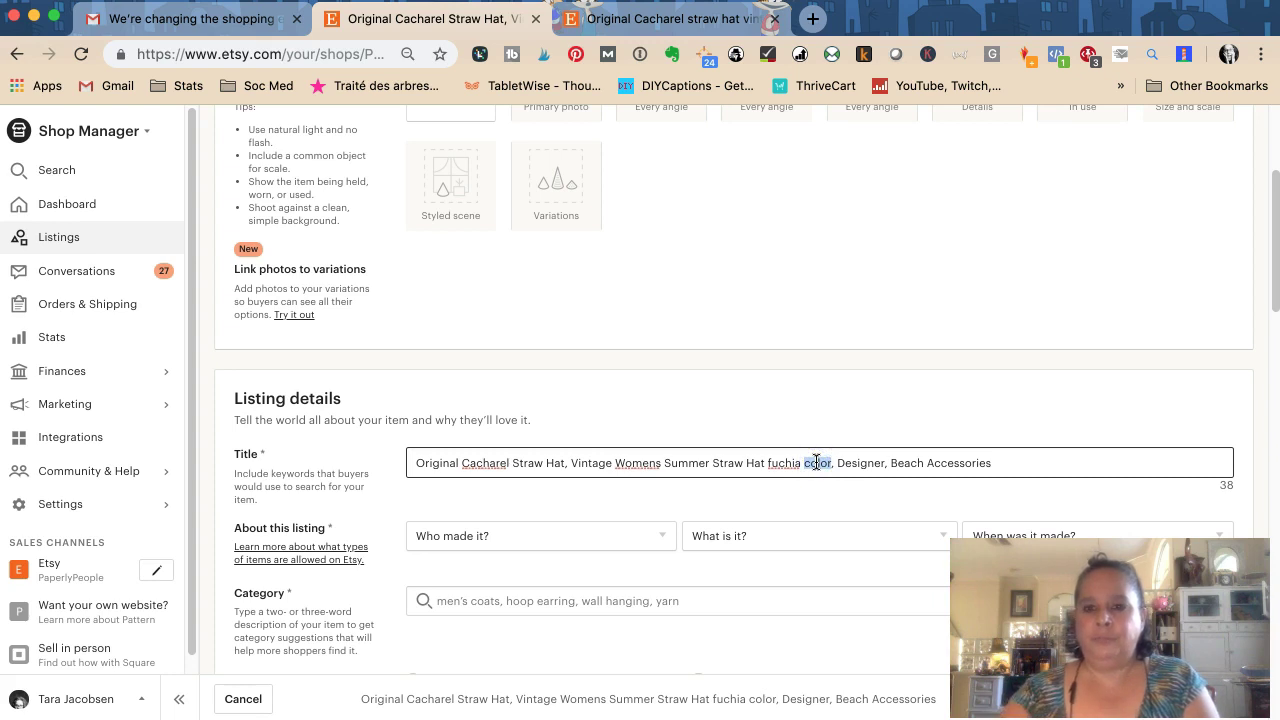
key("Delete")
left_click(767, 463)
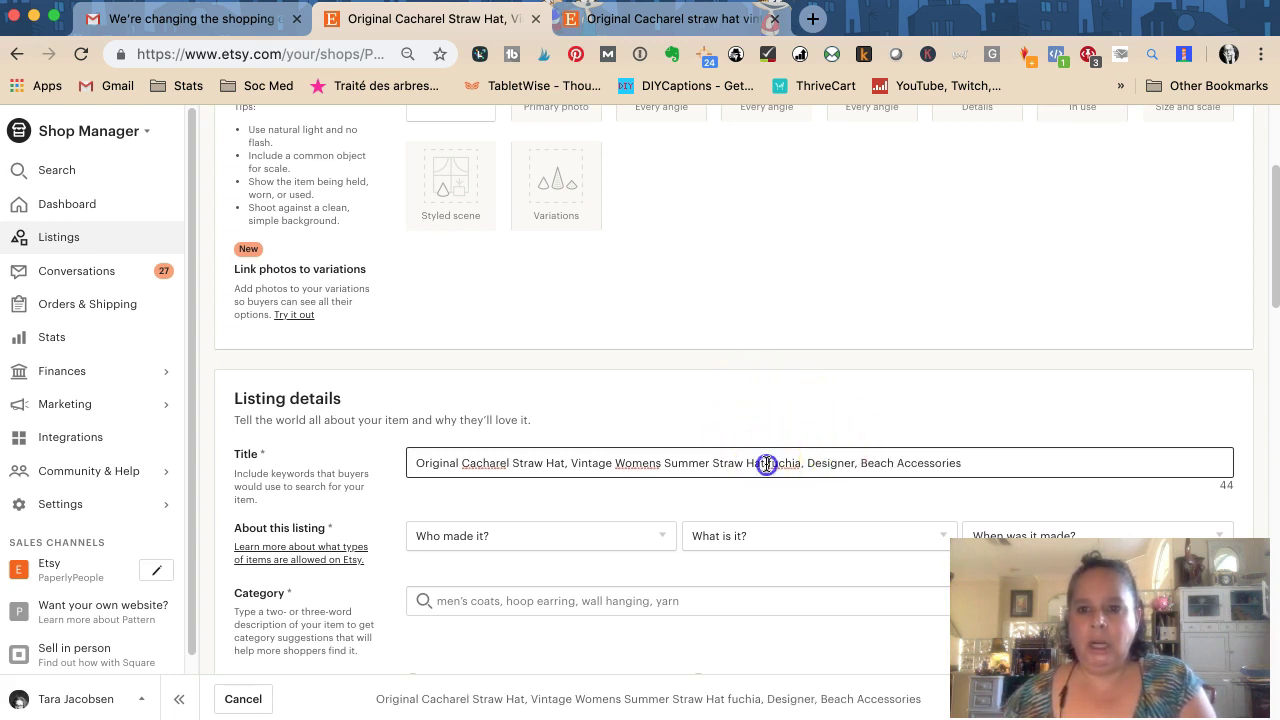
type("F")
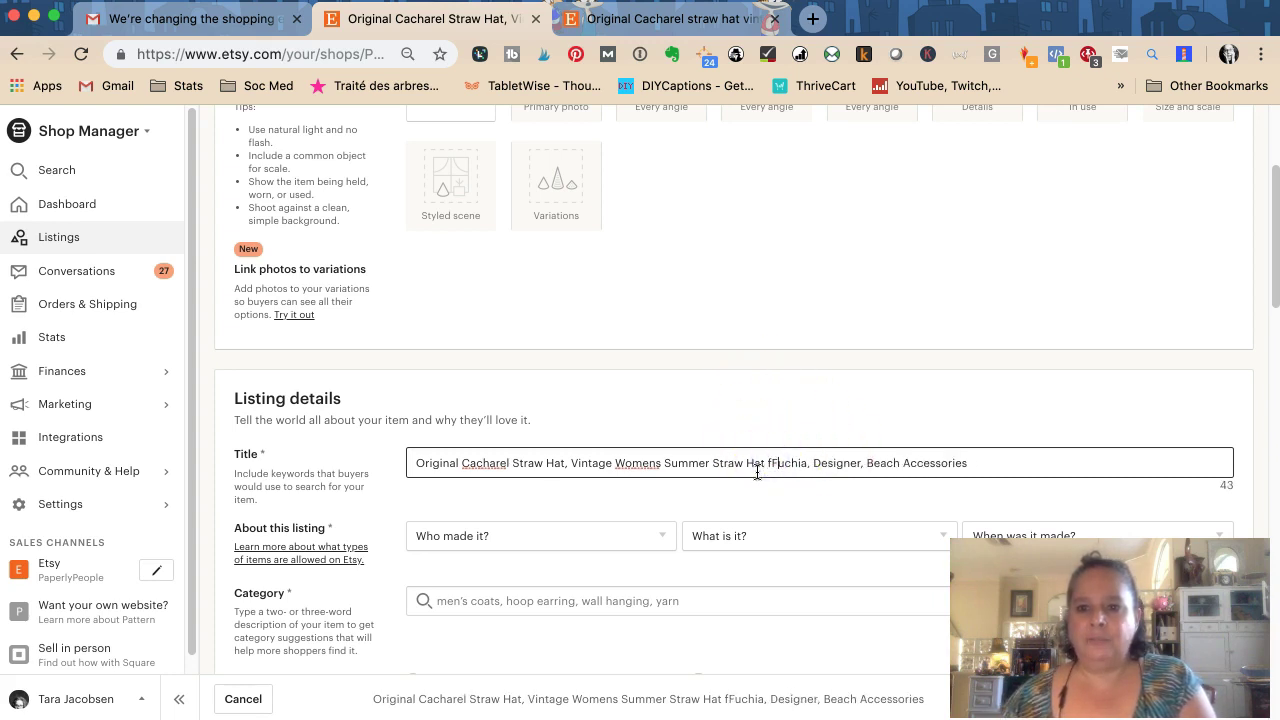
key("Delete")
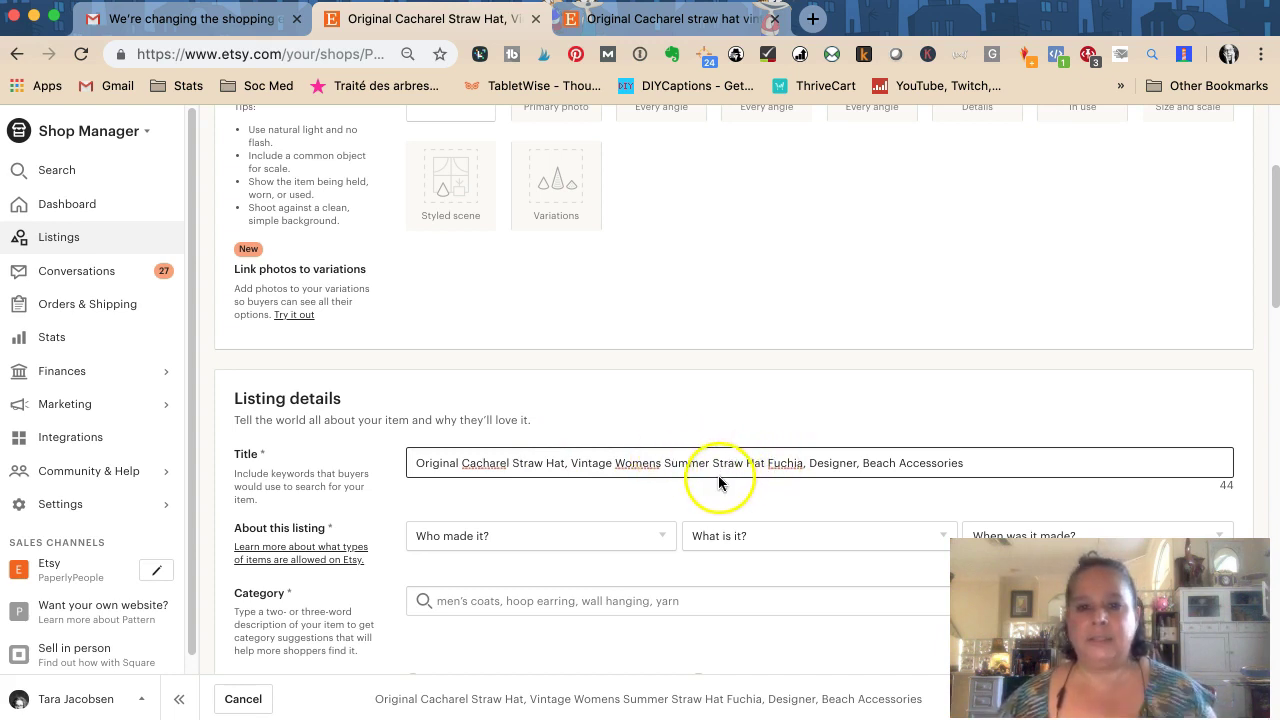
Add a comma at the end of the title and copy "Cacharel straw hat" from the original listing's title.
left_click(1040, 462)
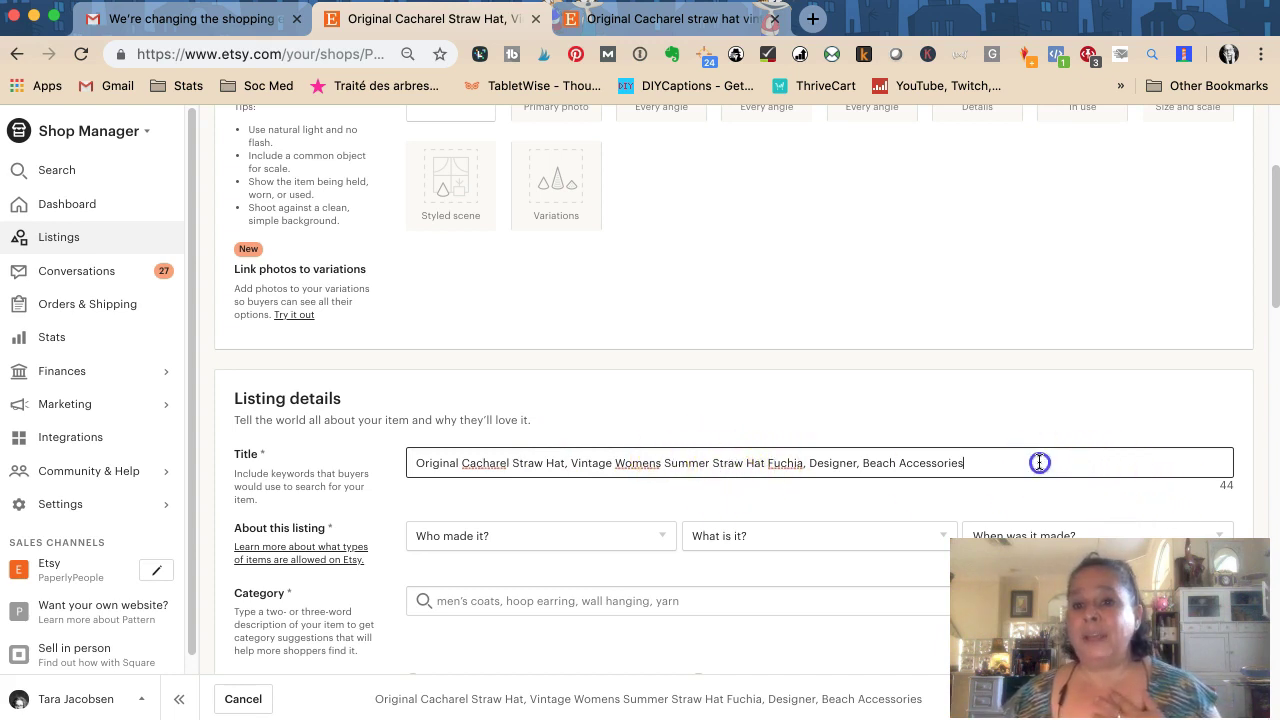
type(",")
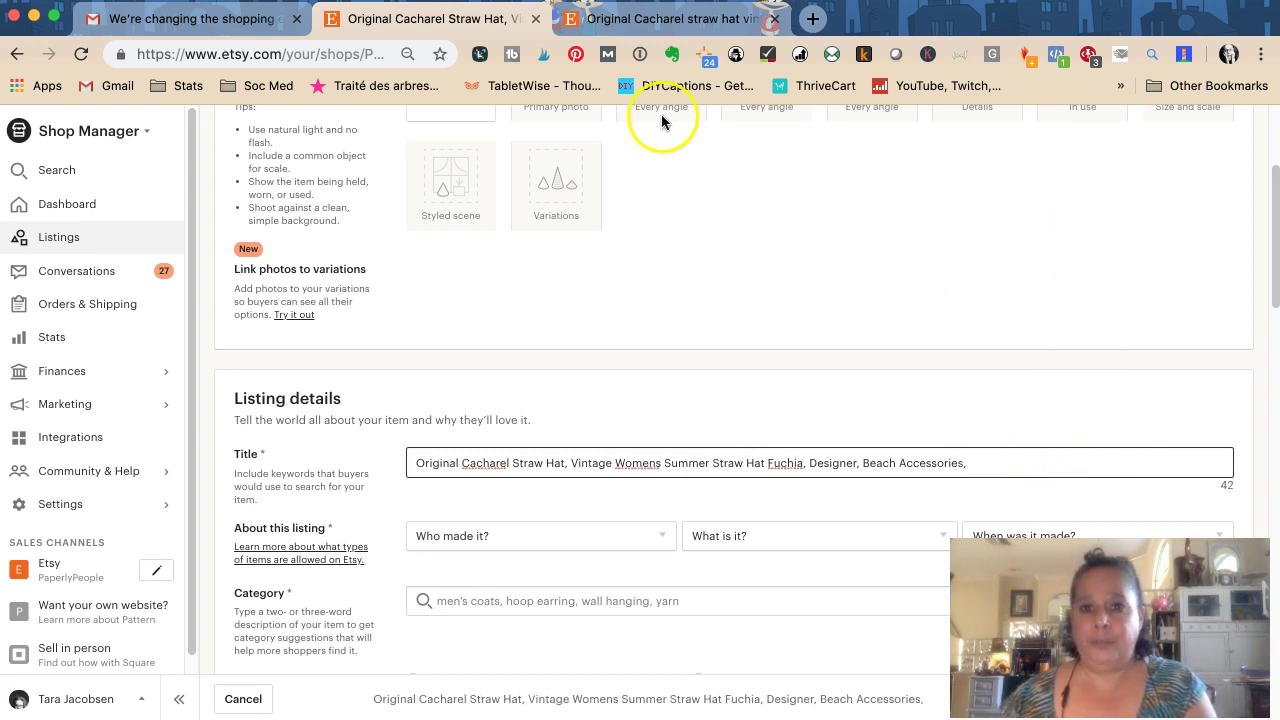
left_click(651, 16)
left_click(858, 158)
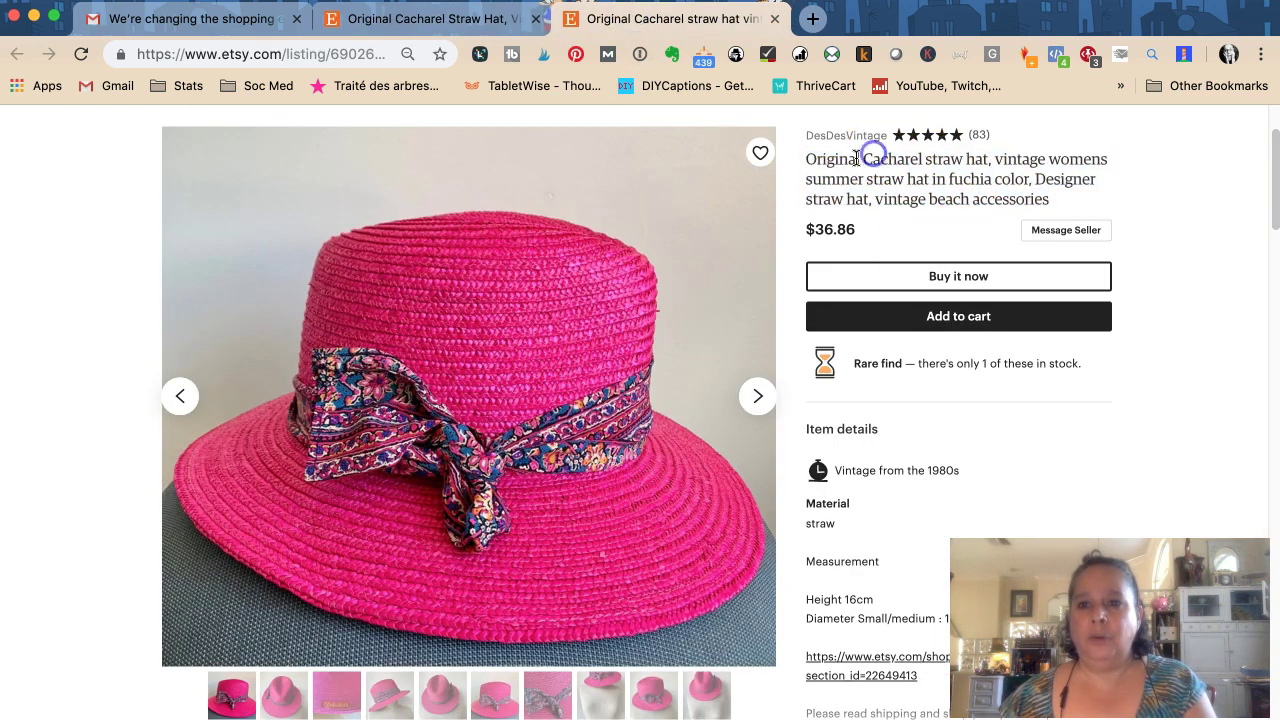
left_click_drag(907, 153, 986, 156)
key("super+c")
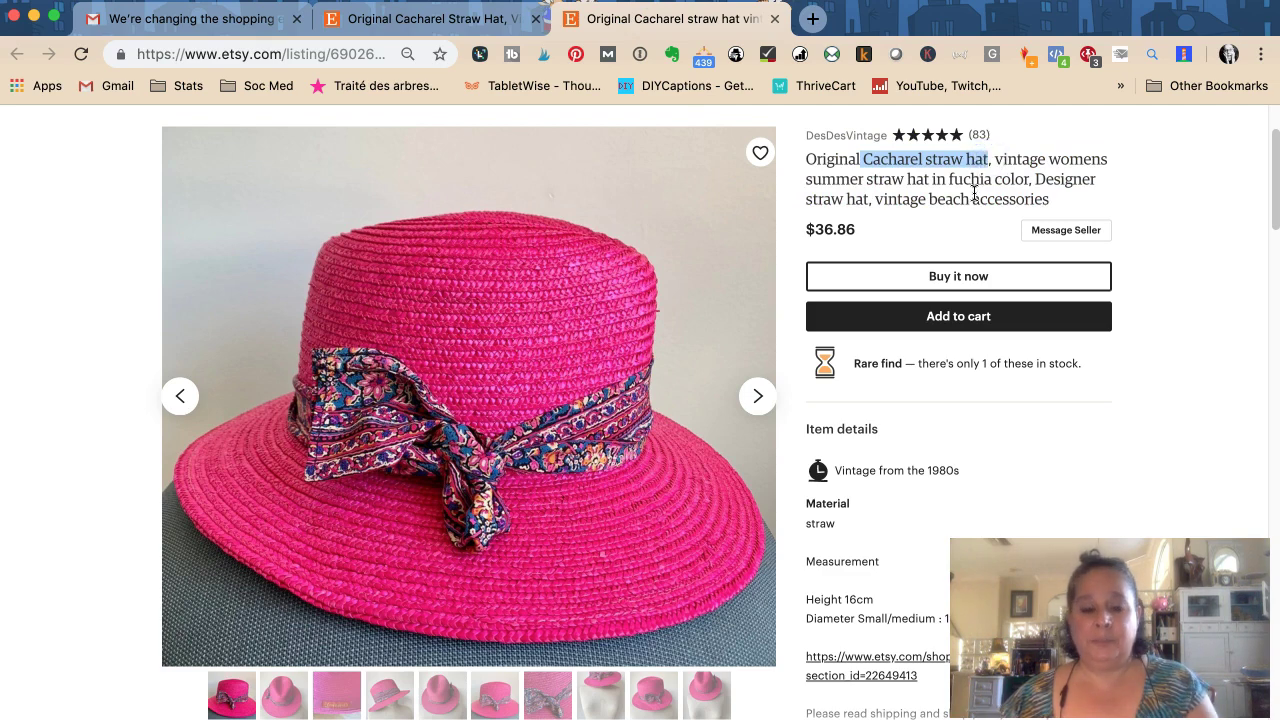
scroll(537, 229, "up", 3)
left_click(400, 177)
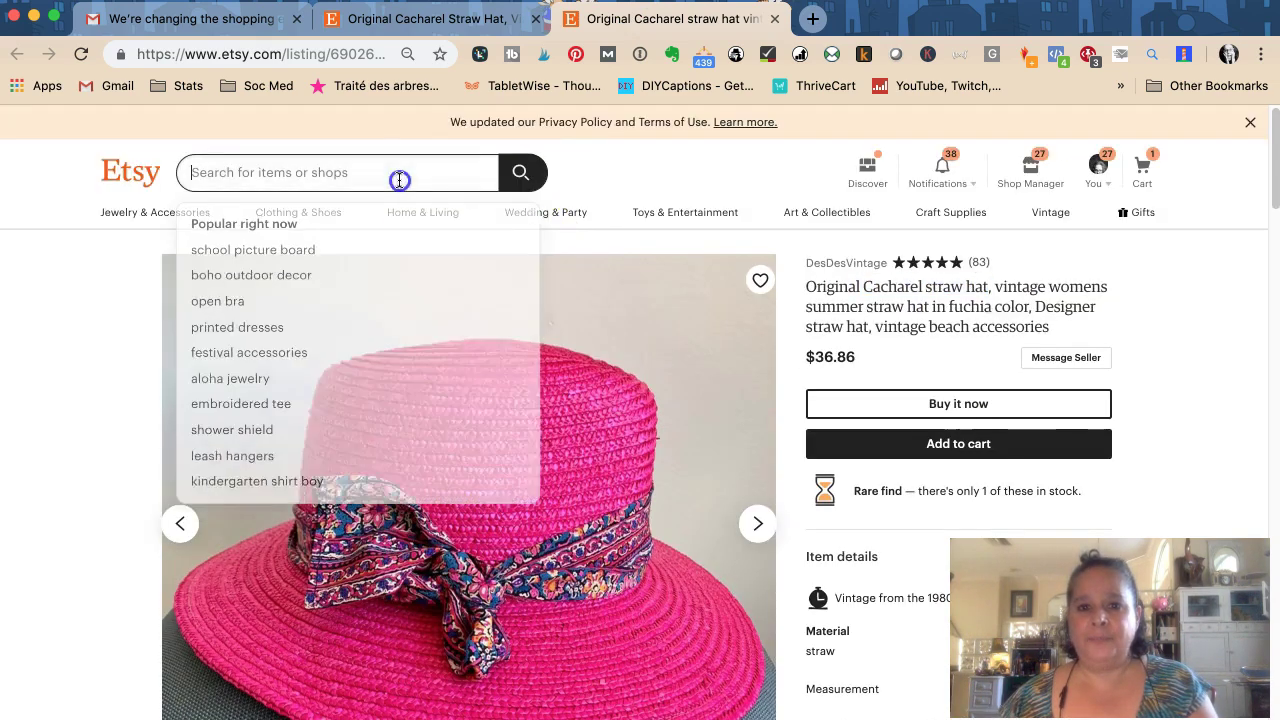
key("super+v")
key("Return")
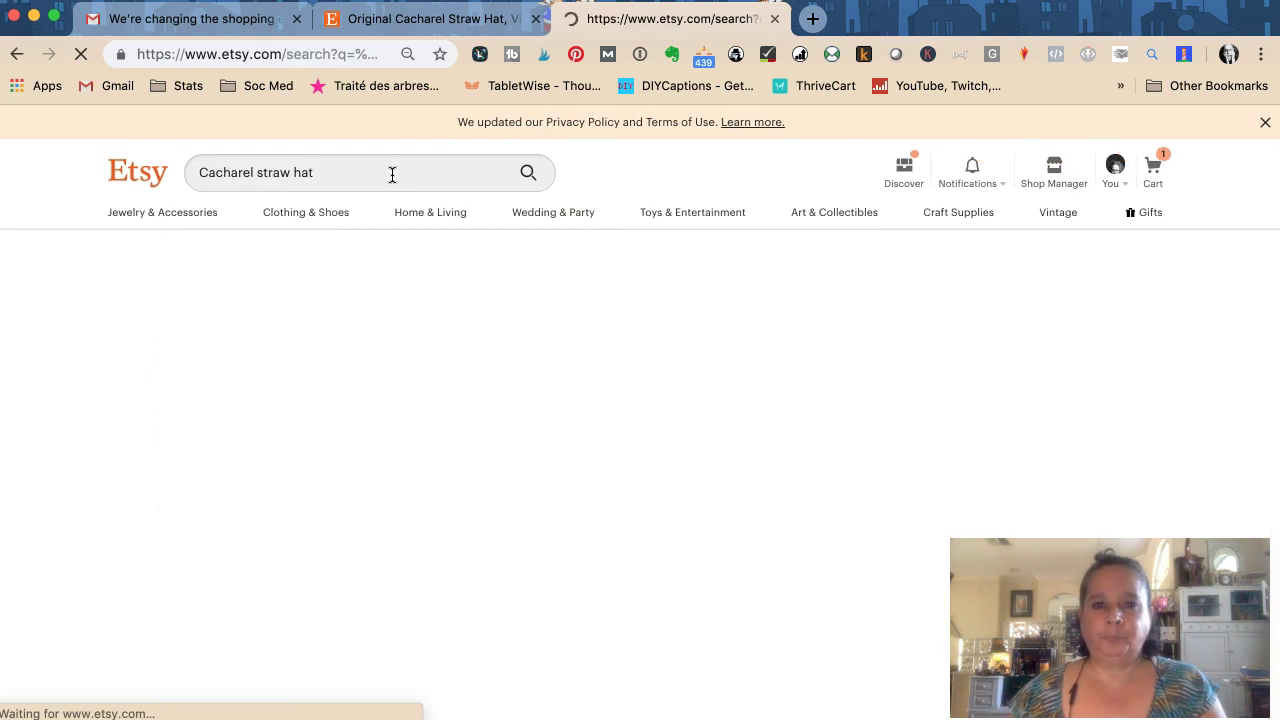
left_click(16, 54)
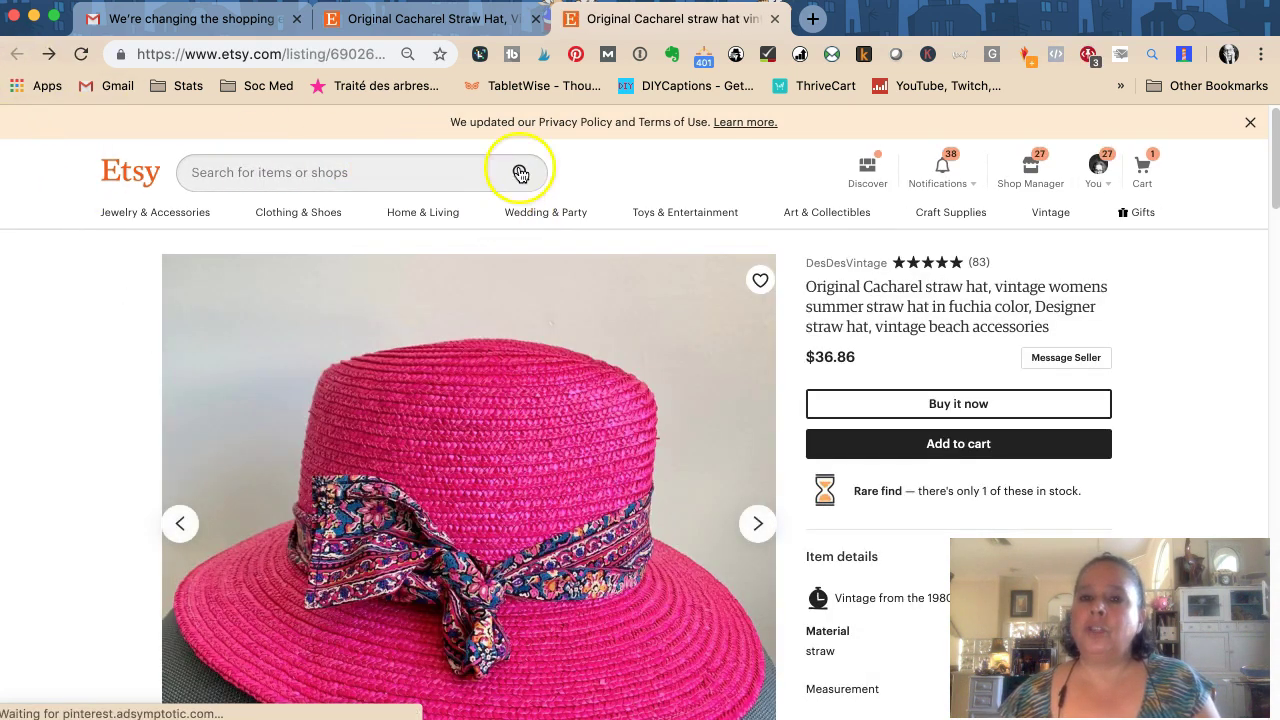
Open Etsy in a new browser tab and search it for "Cacharel straw hat".
left_click(812, 19)
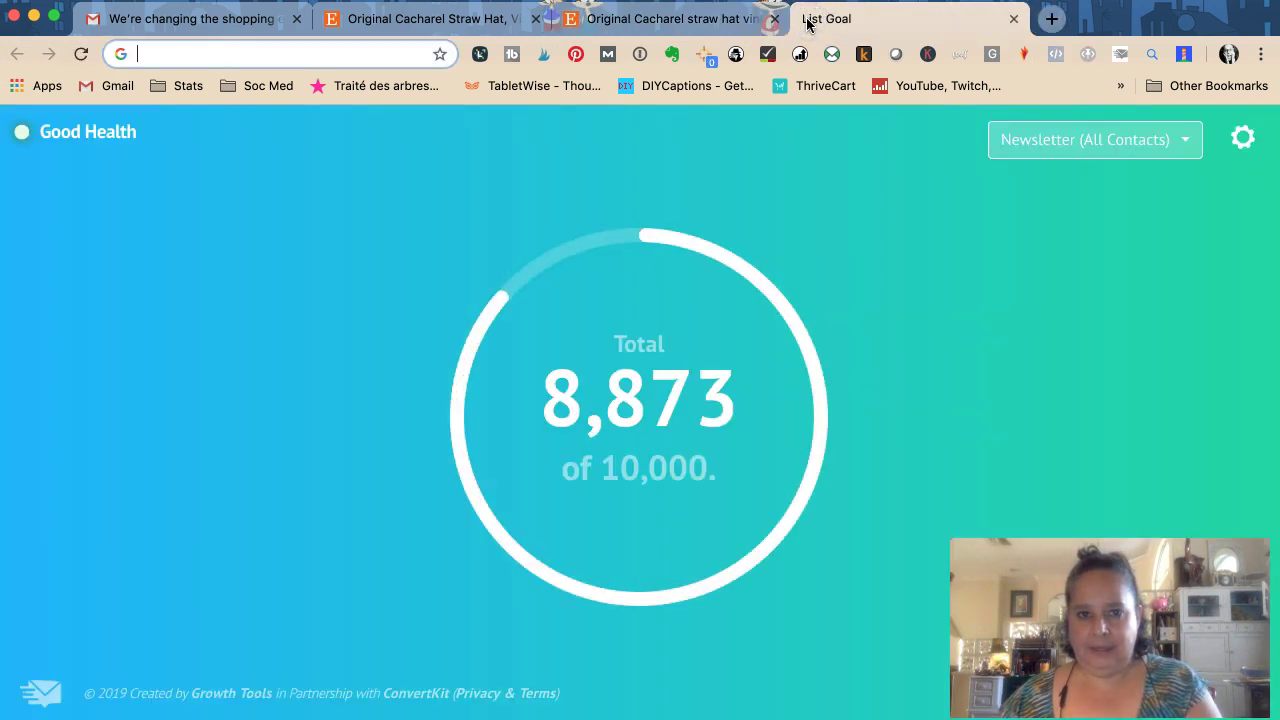
type("et")
key("Return")
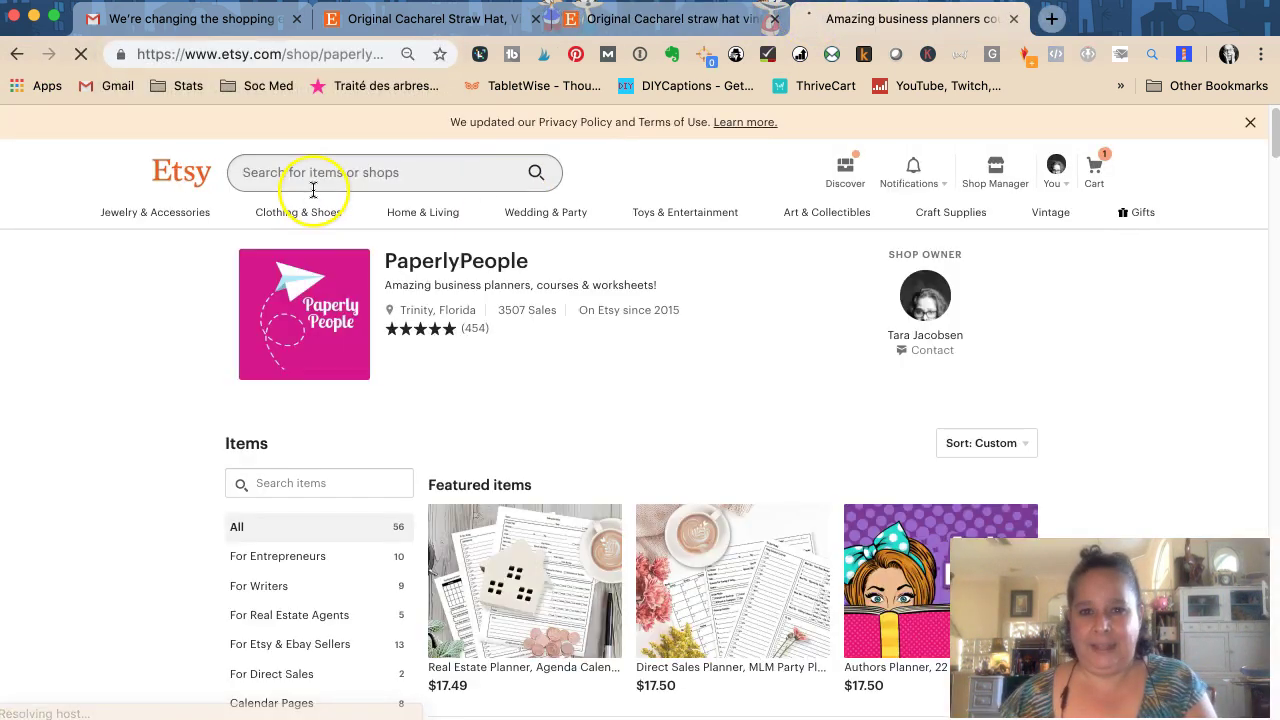
left_click(313, 182)
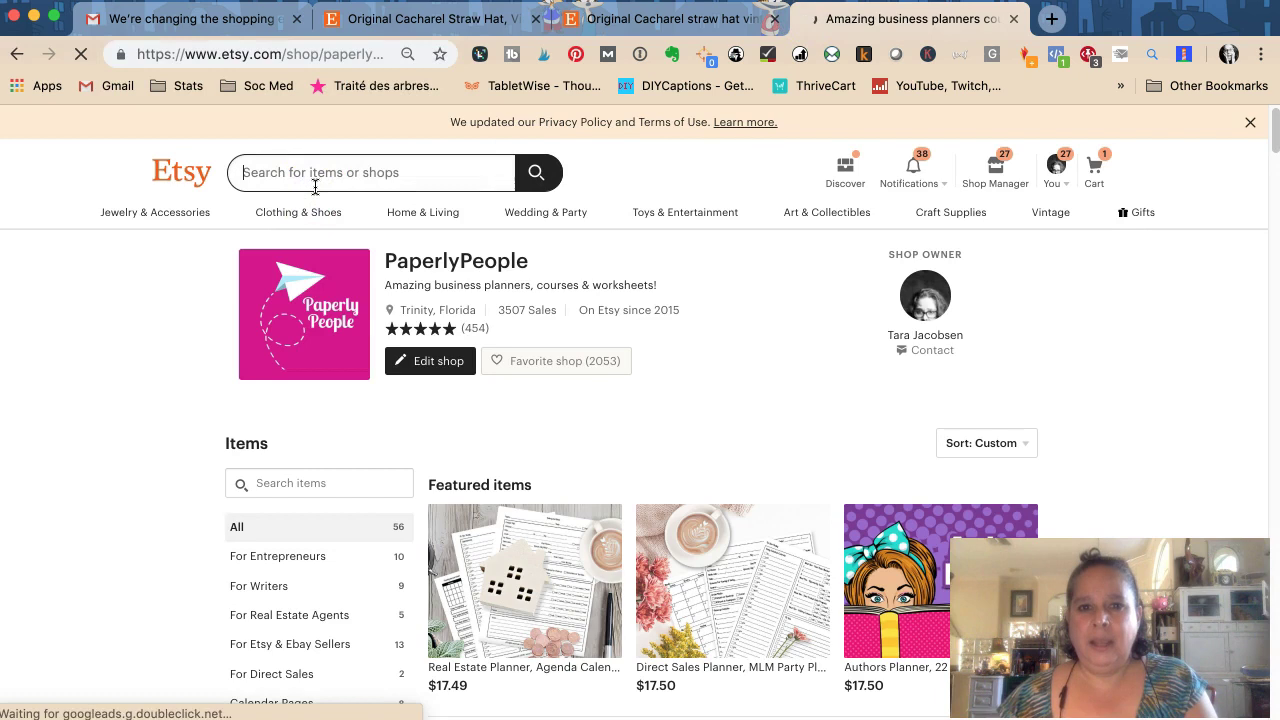
key("super+v")
key("Return")
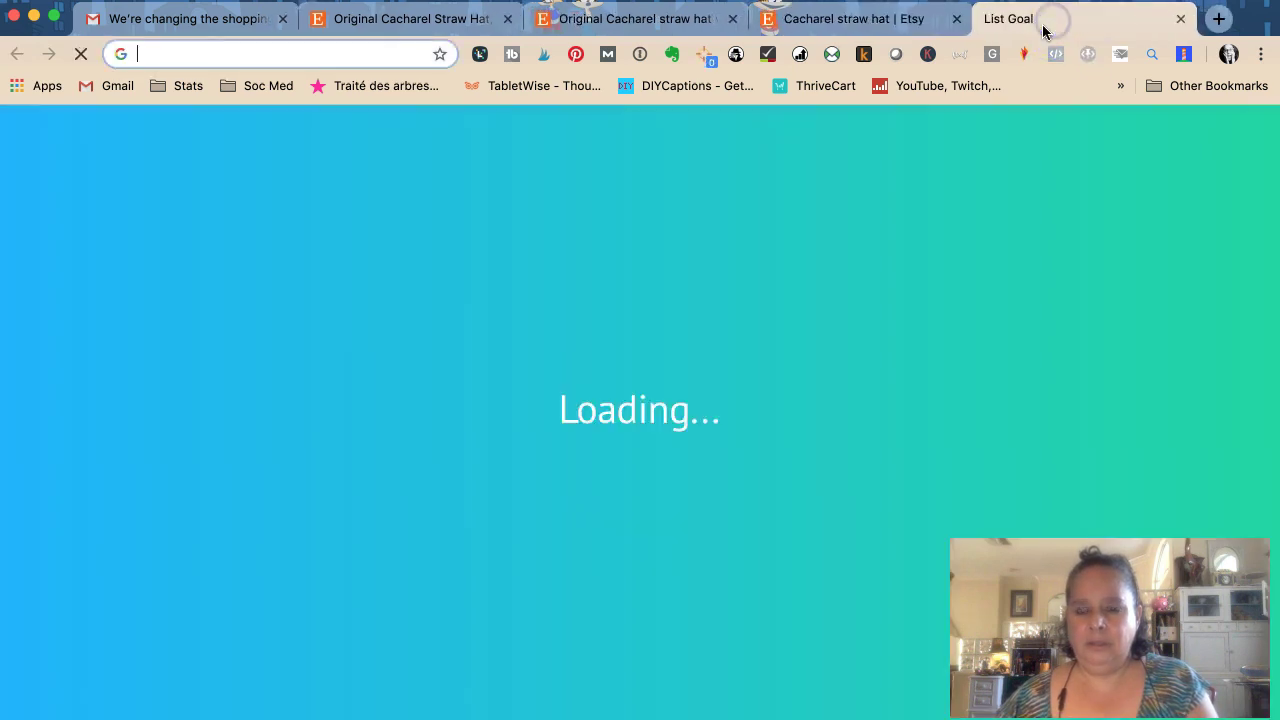
Search Google for "Cacharel straw hat" in another new tab and look through the results.
type("Cacharel straw hat")
key("Return")
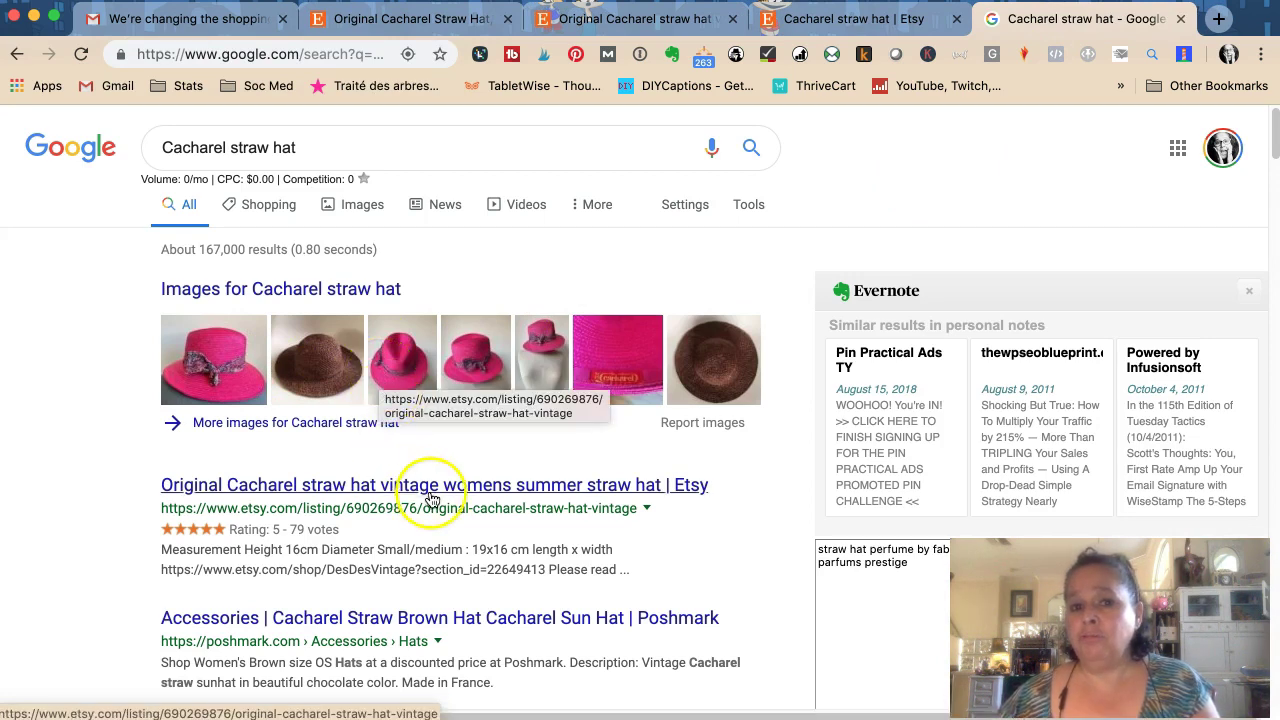
scroll(428, 488, "down", 2)
scroll(428, 485, "down", 2)
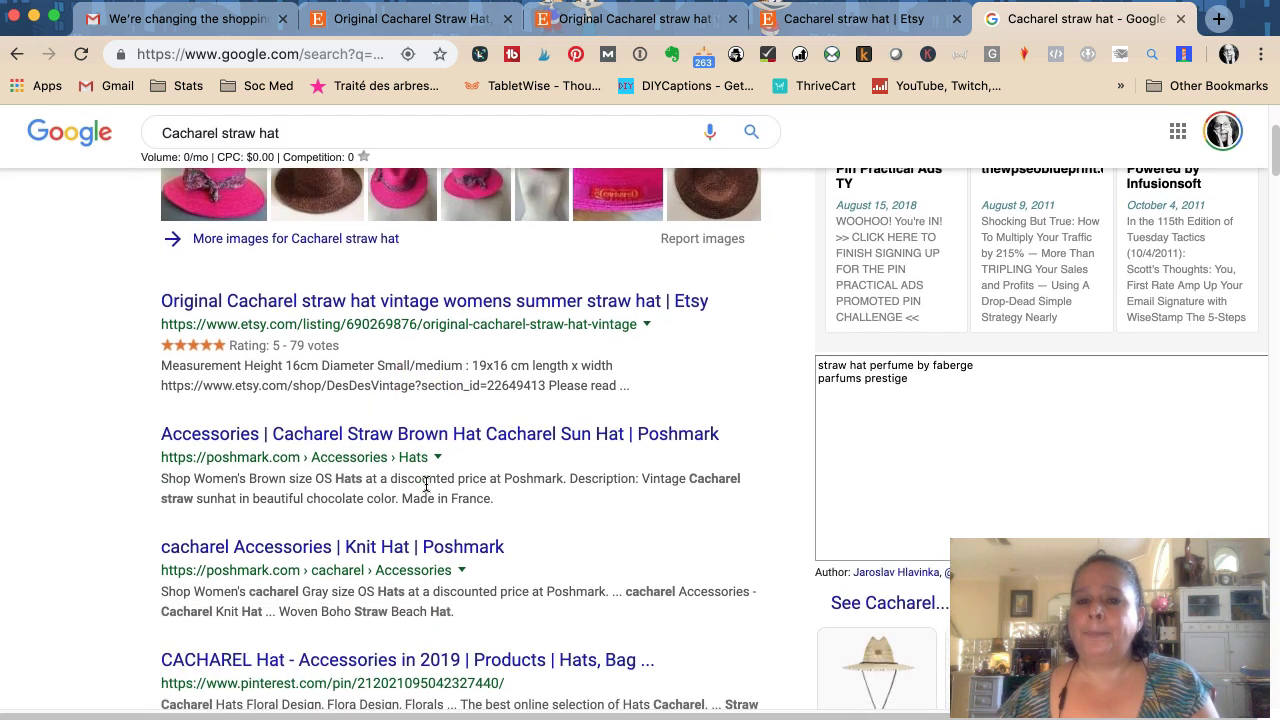
Examine the Poshmark listing for the brown Cacharel straw hat and return to the Google results.
left_click(350, 436)
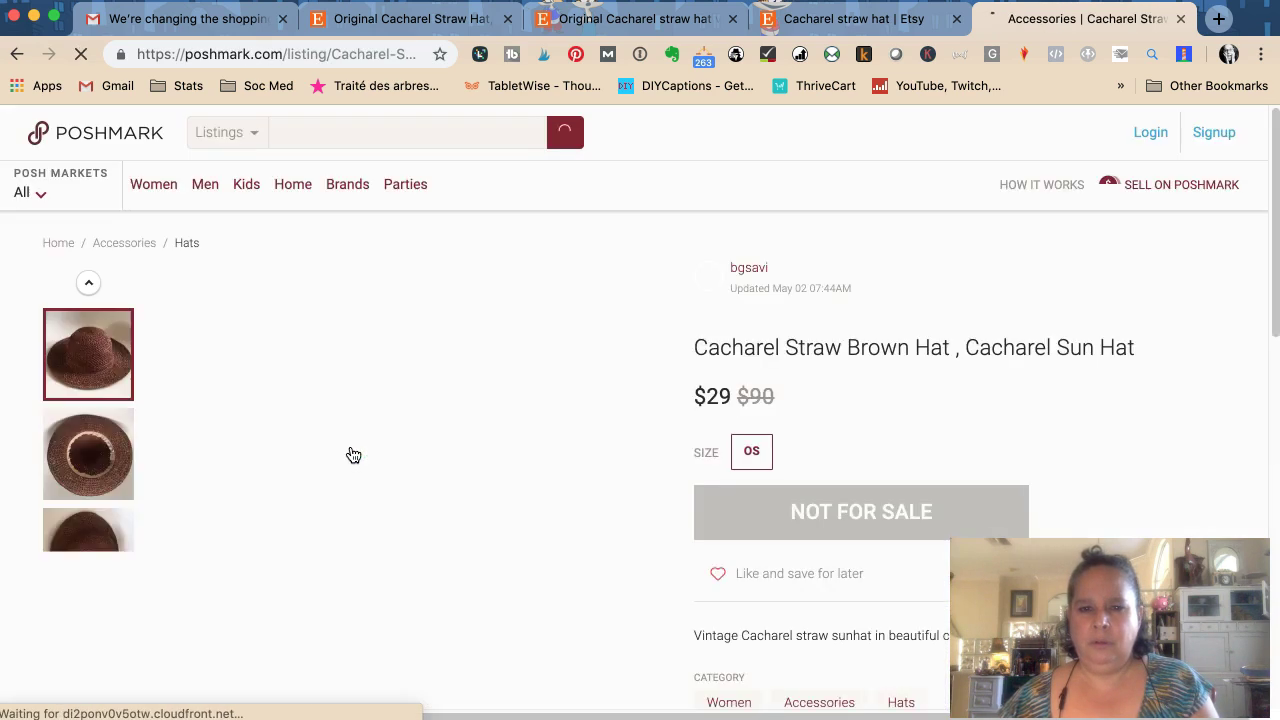
scroll(344, 450, "down", 1)
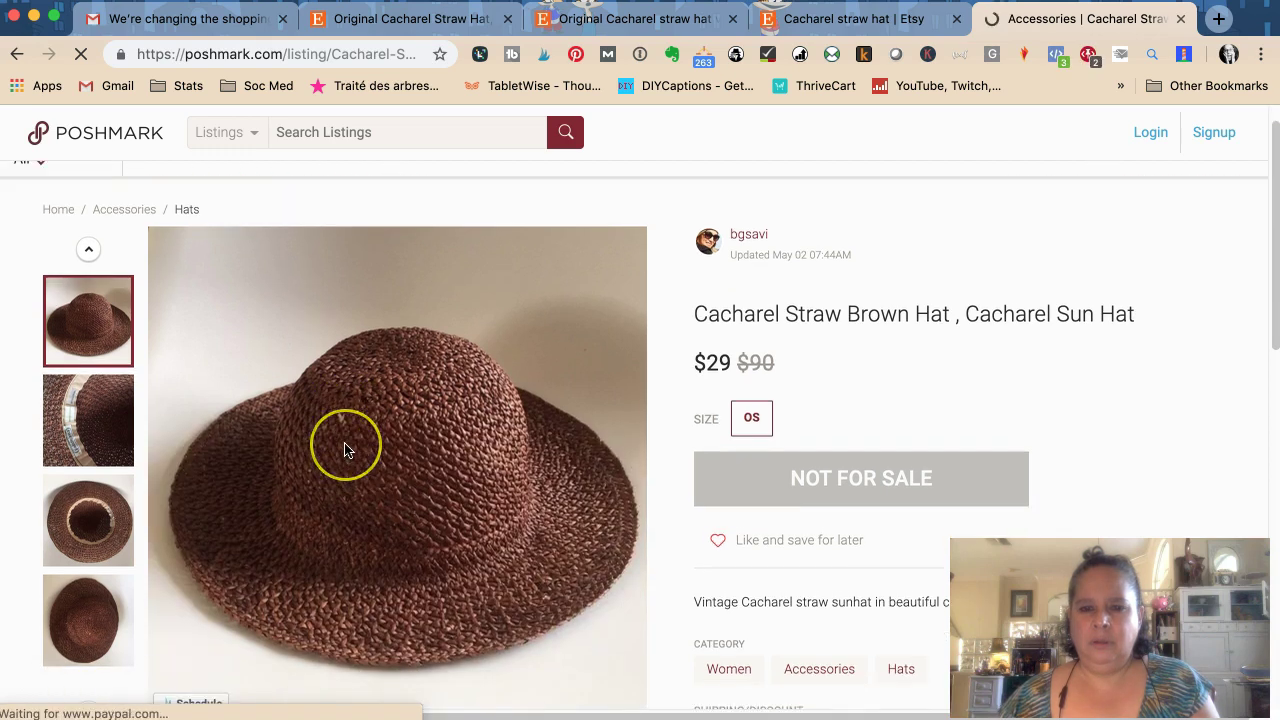
scroll(344, 450, "down", 3)
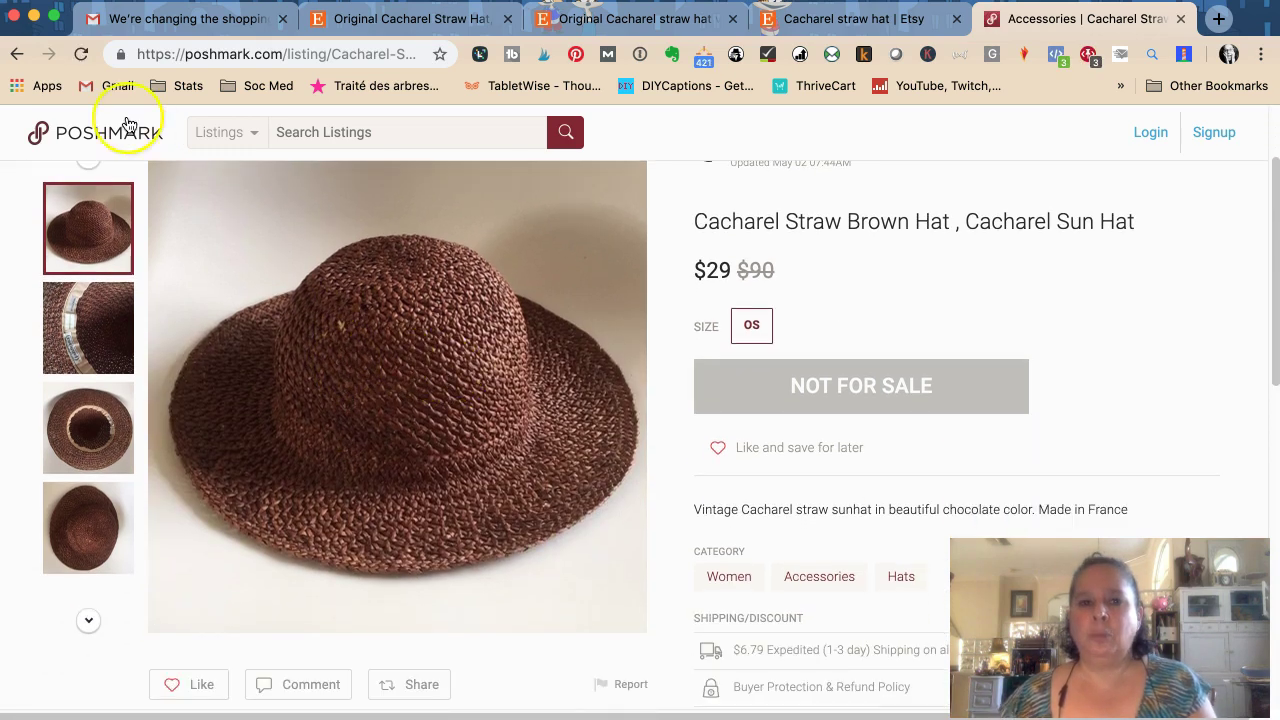
left_click(20, 55)
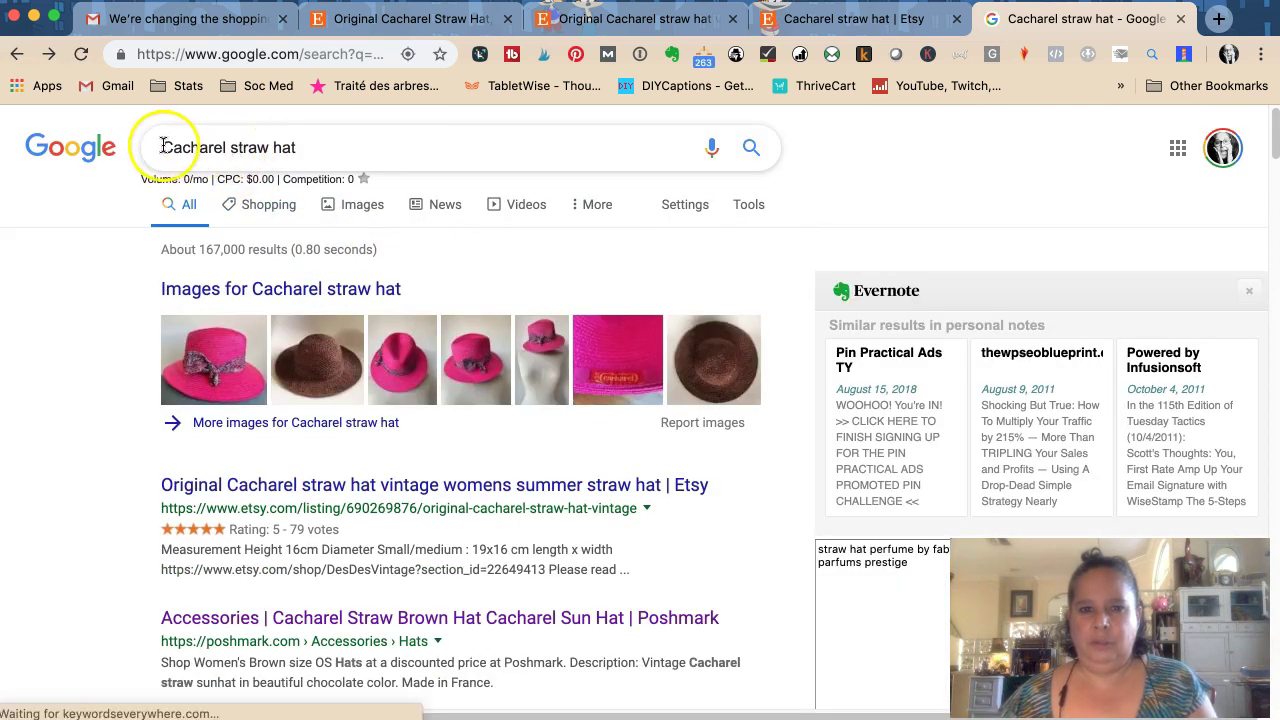
Repeat the Google search as an exact phrase by enclosing Cacharel straw hat in quotation marks, and check the result count.
left_click(165, 148)
type("\"")
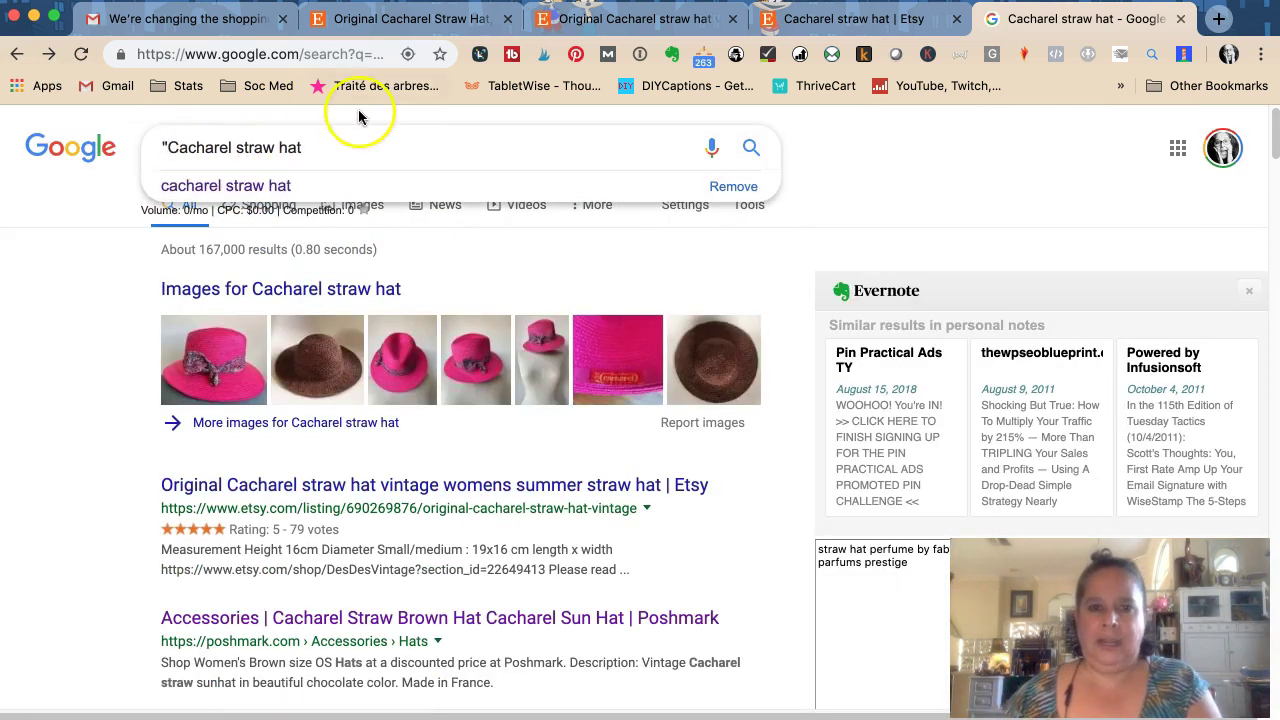
left_click(327, 138)
type("\"")
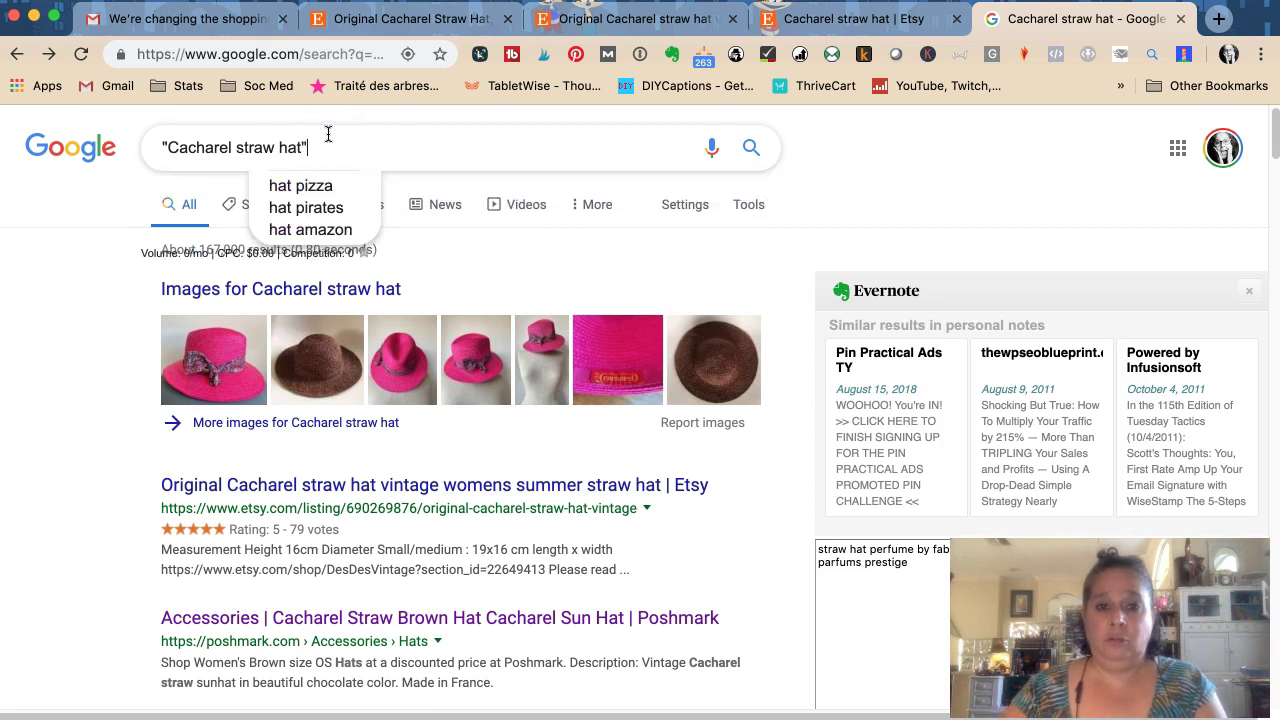
key("Return")
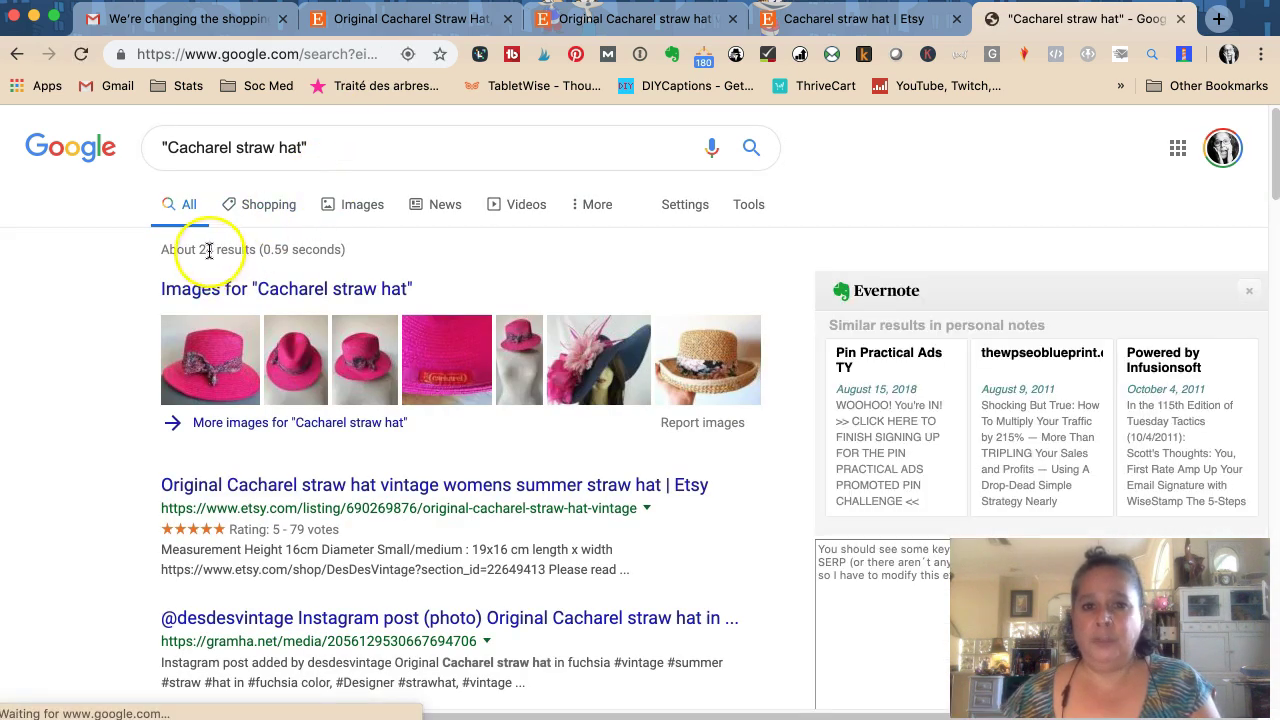
triple_click(212, 250)
left_click(307, 268)
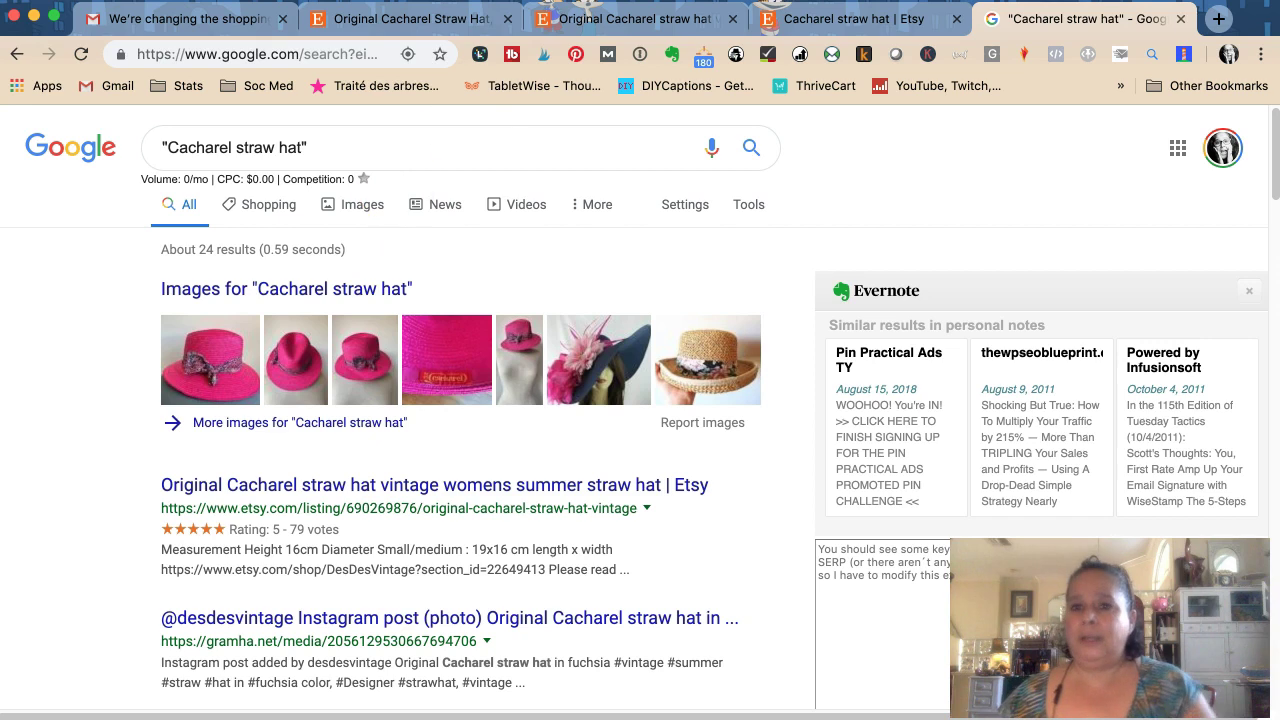
Return to the draft listing and move "Cacharel" in the title from after "Original" to before the second "Straw Hat".
left_click(833, 24)
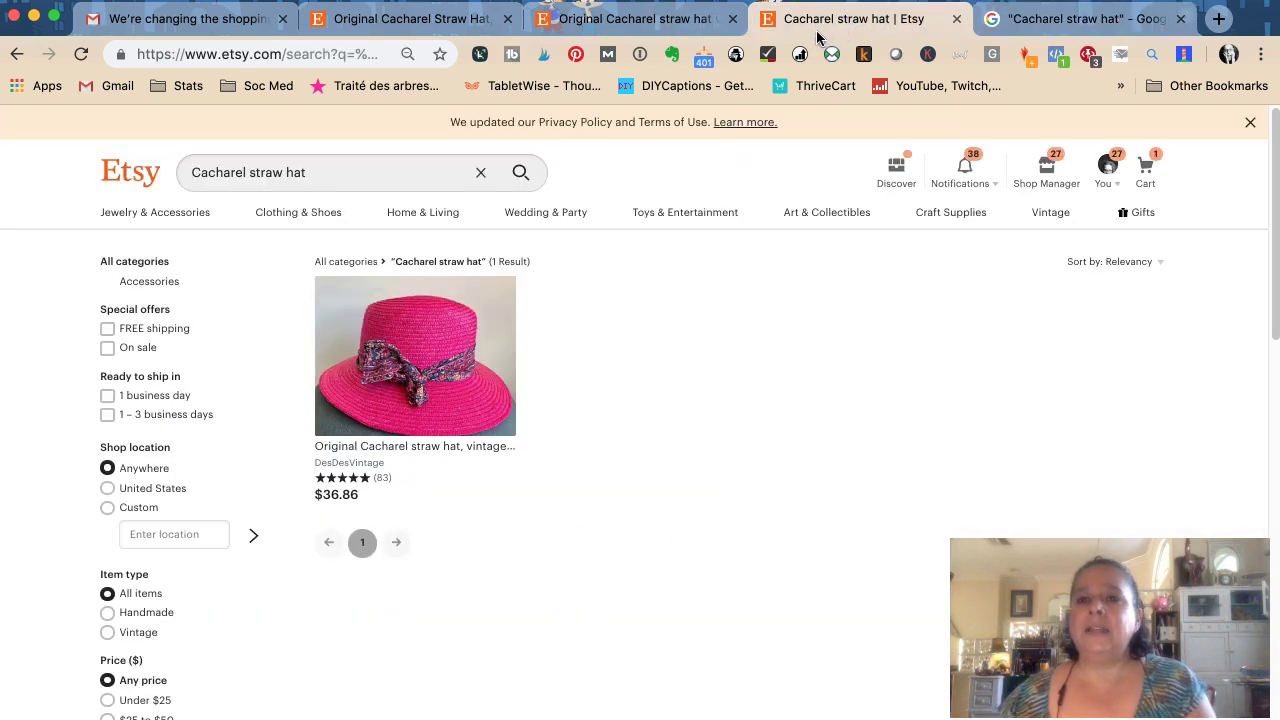
left_click(581, 28)
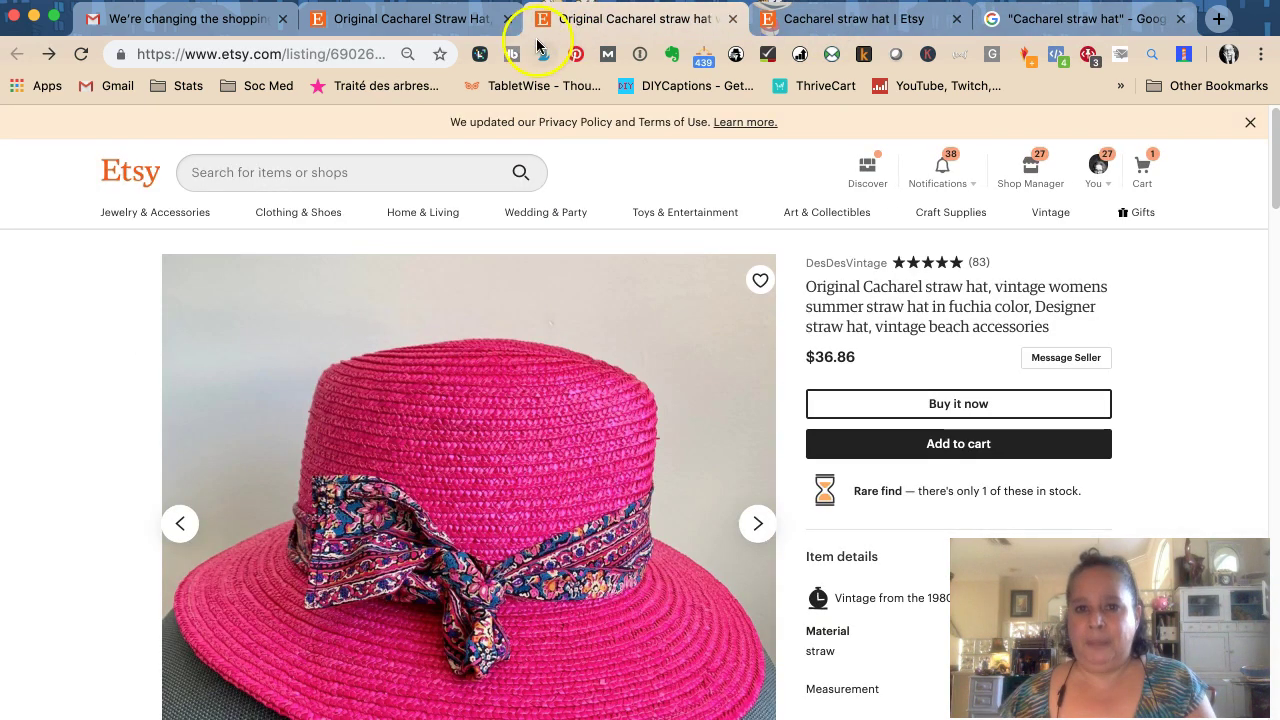
left_click(412, 22)
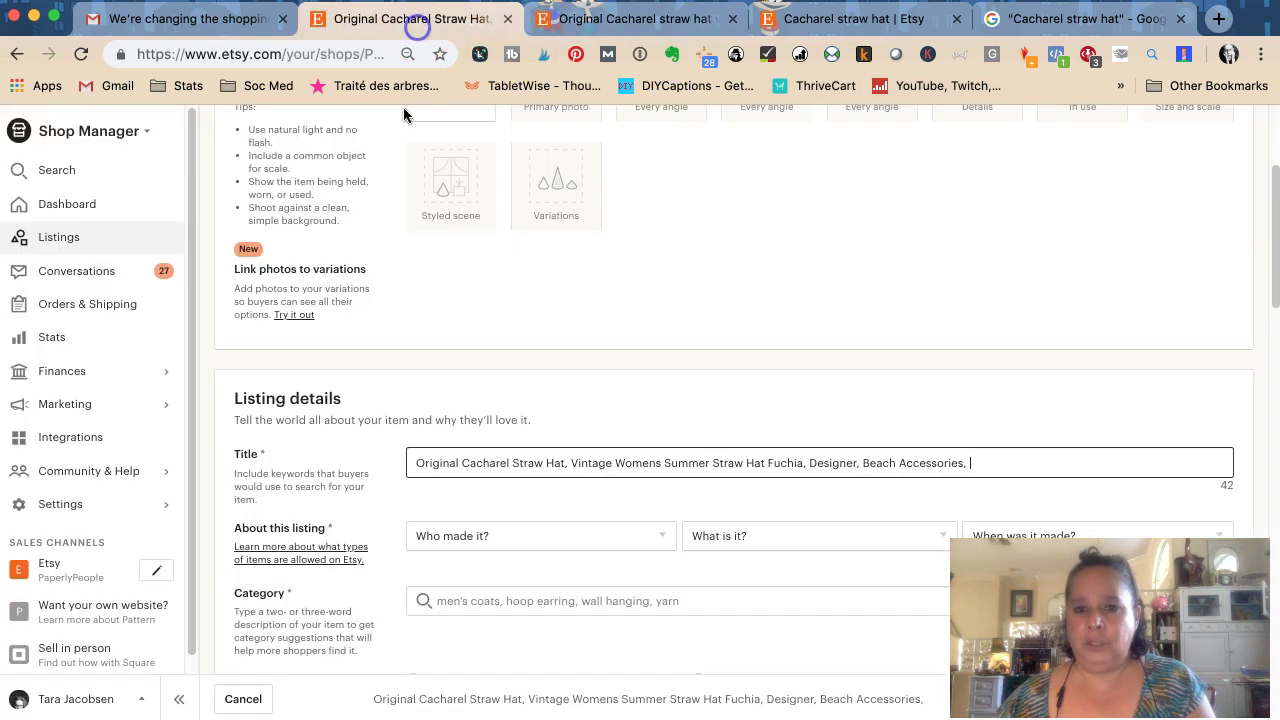
double_click(497, 455)
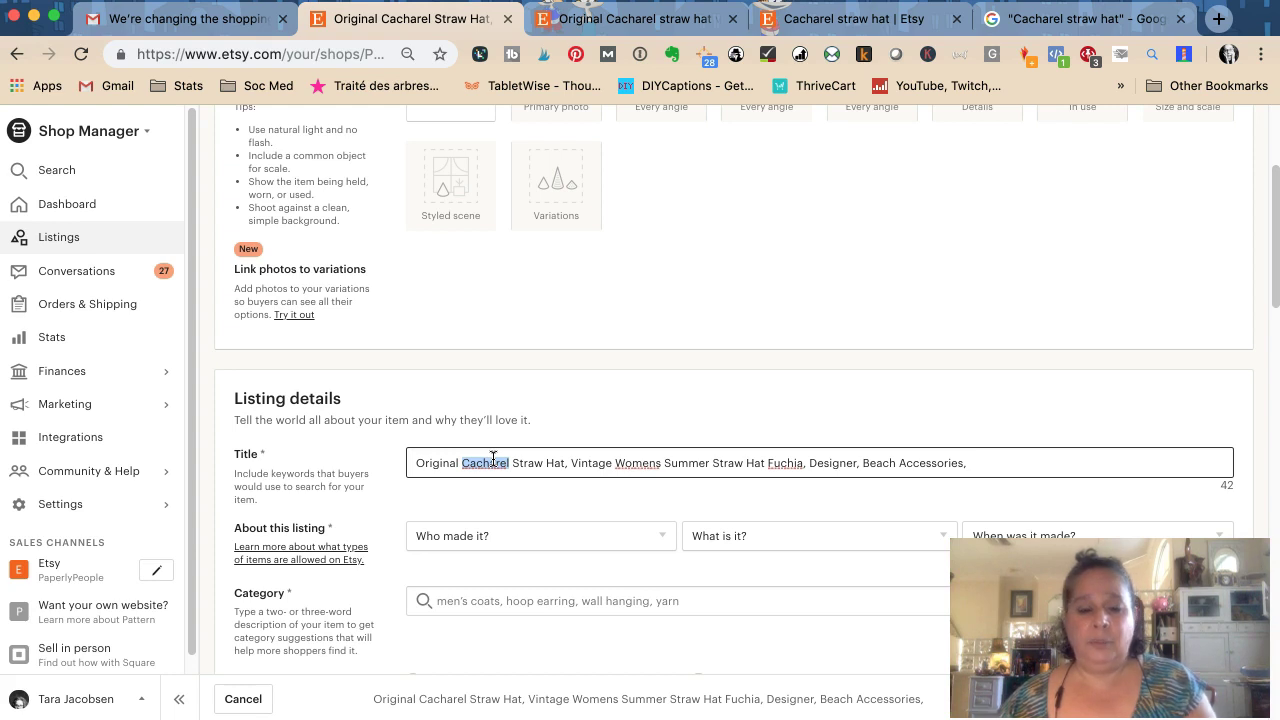
key("BackSpace")
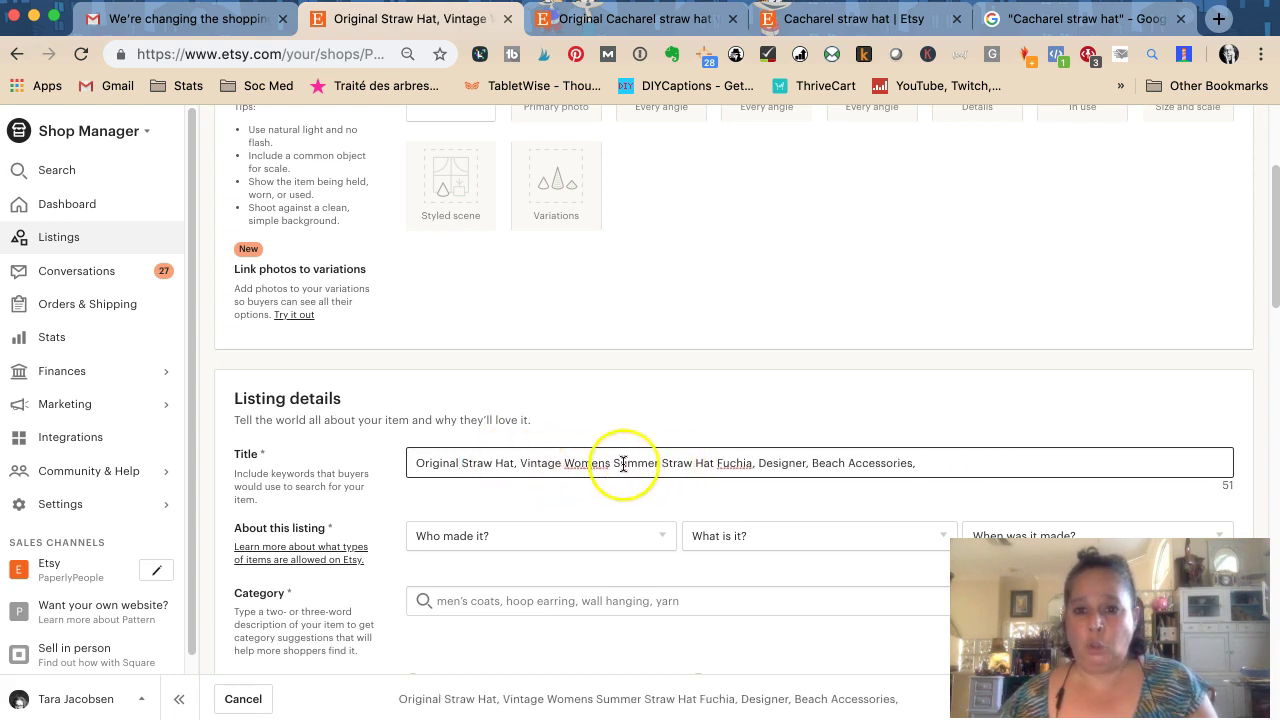
left_click(663, 463)
type("Cacharel")
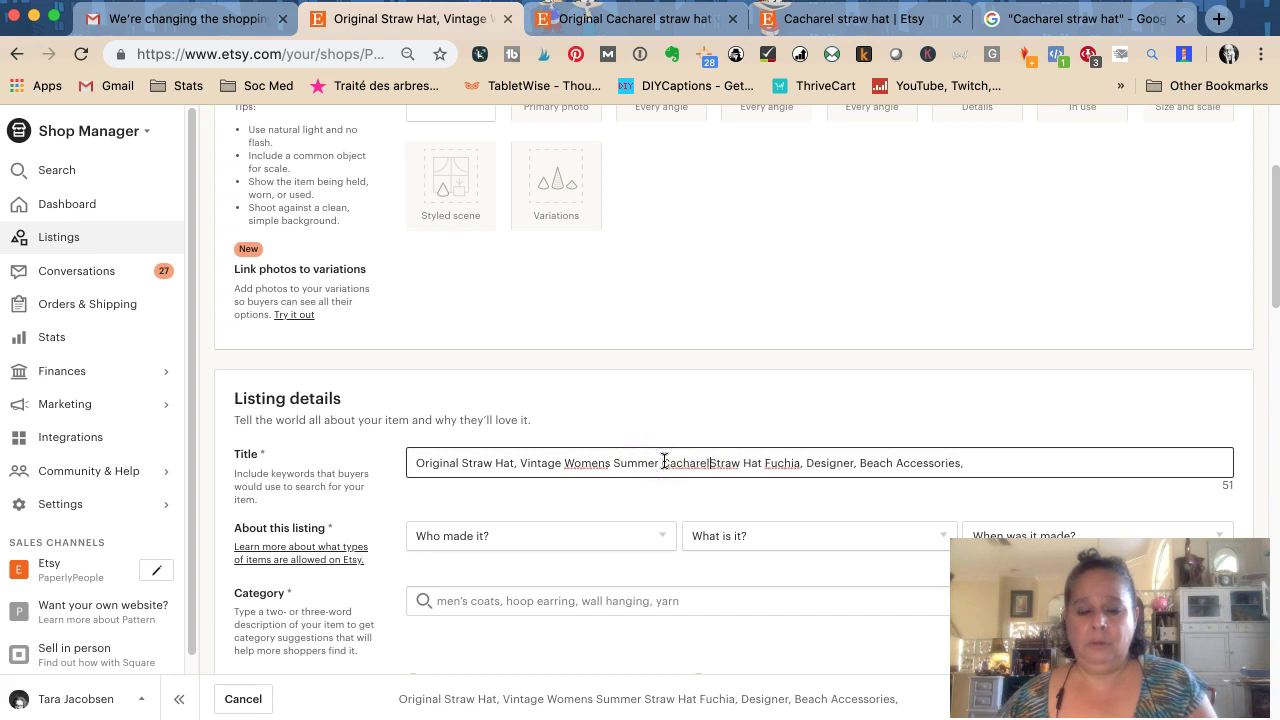
Move "Summer" in the title from after "Womens" to before the first "Straw Hat".
left_click(646, 463)
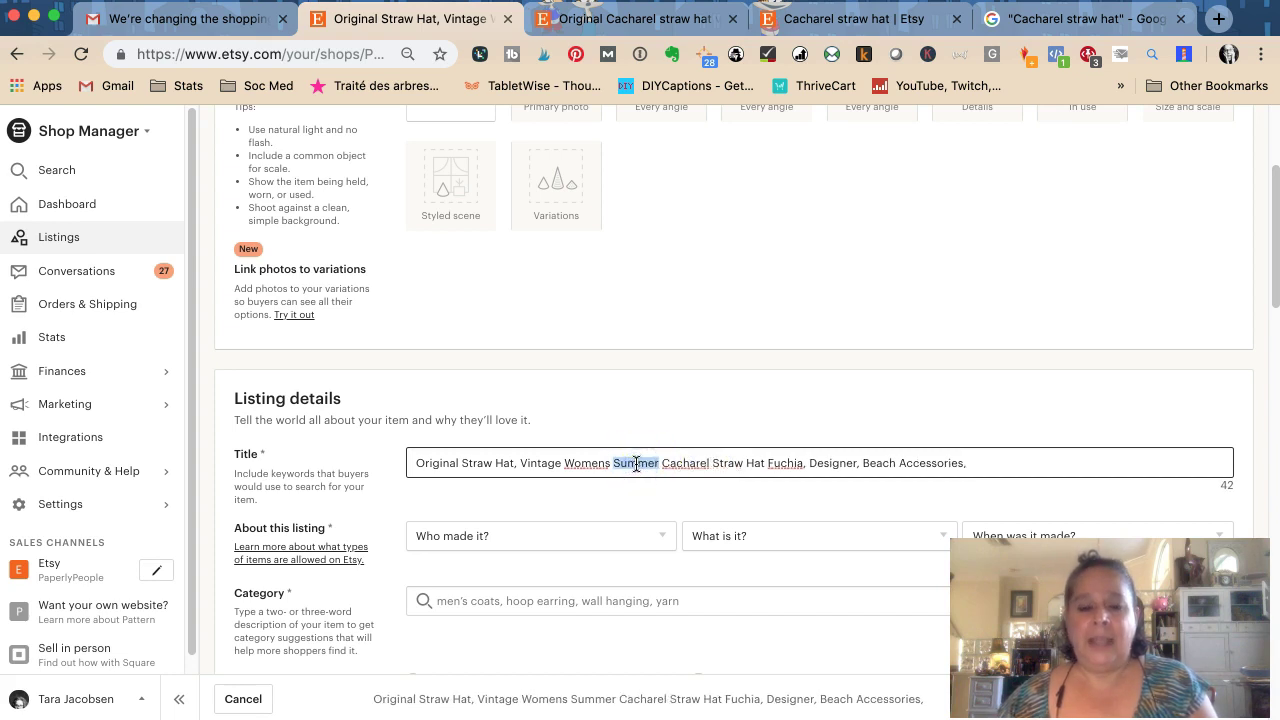
key("BackSpace")
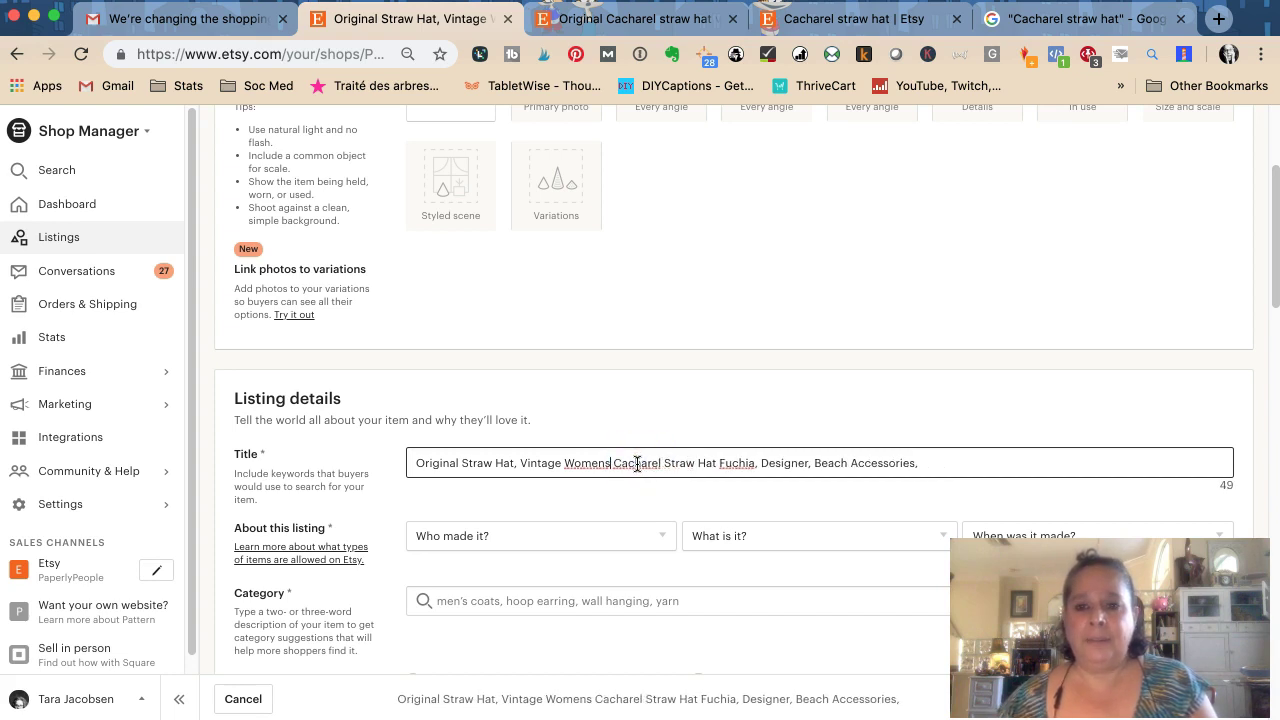
left_click(466, 461)
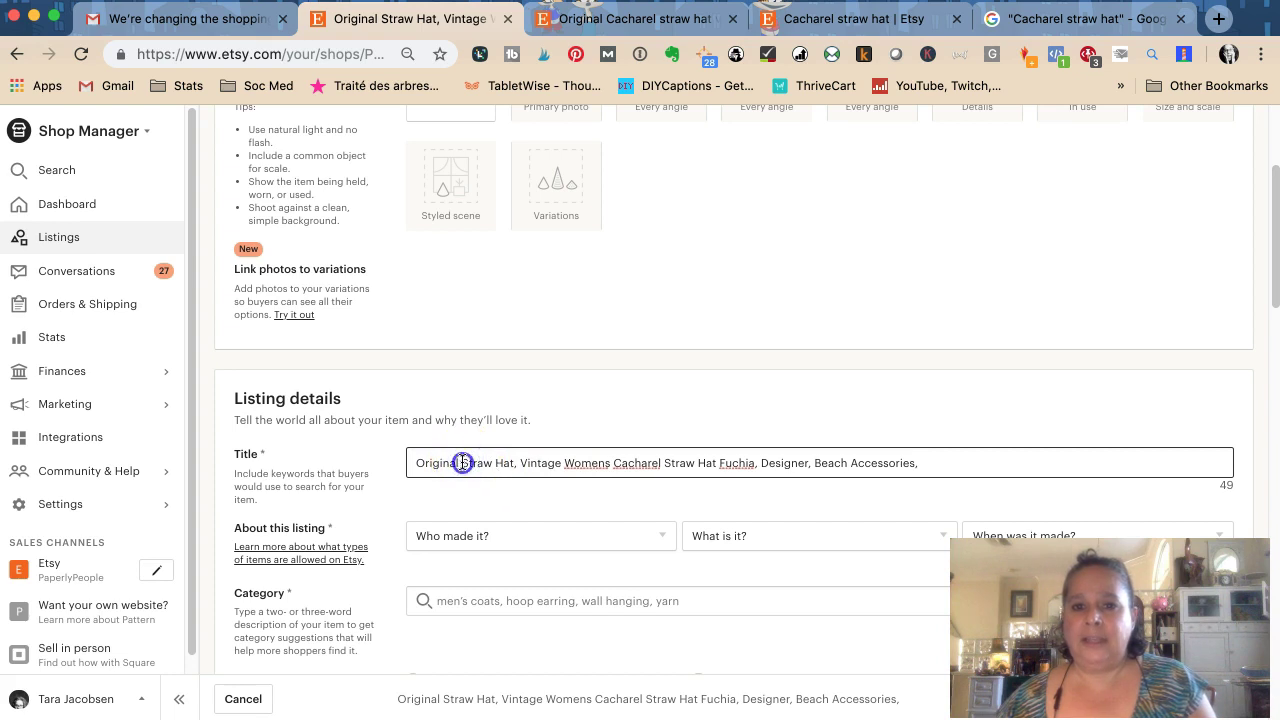
type("Summer")
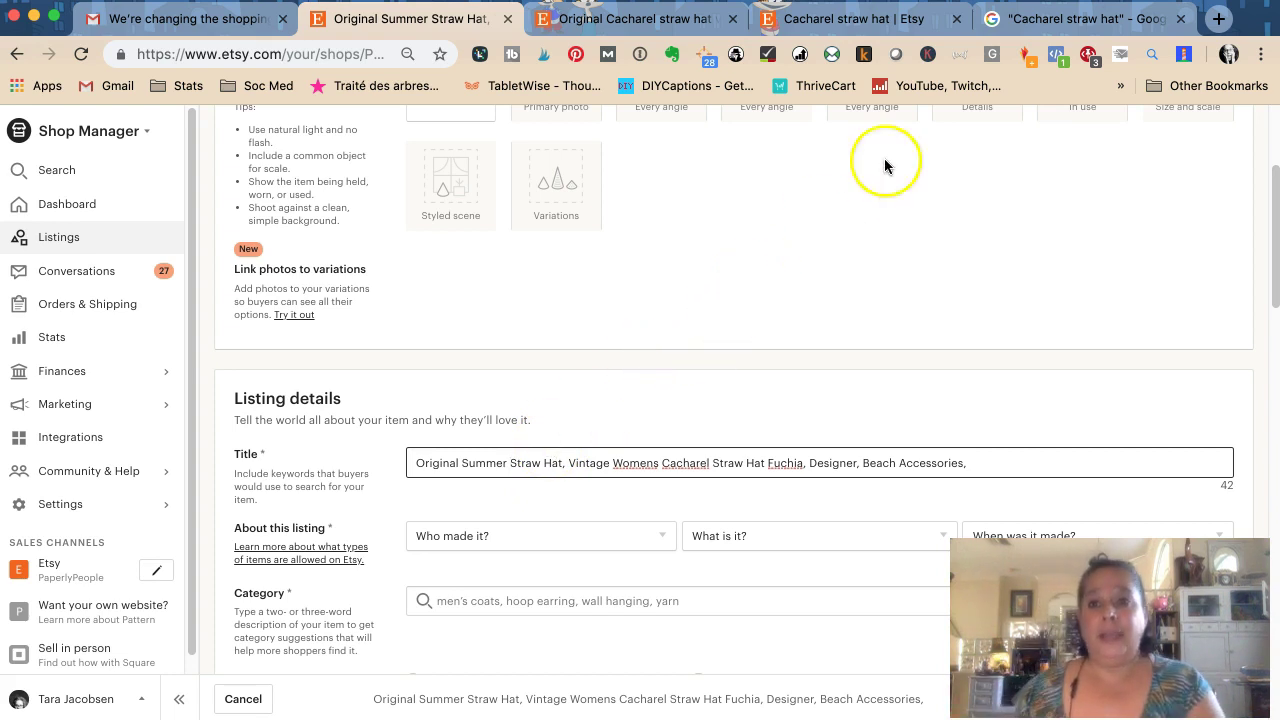
Check the hat's photo in the original listing and insert "Pink" after "Summer" in the draft title.
left_click(655, 20)
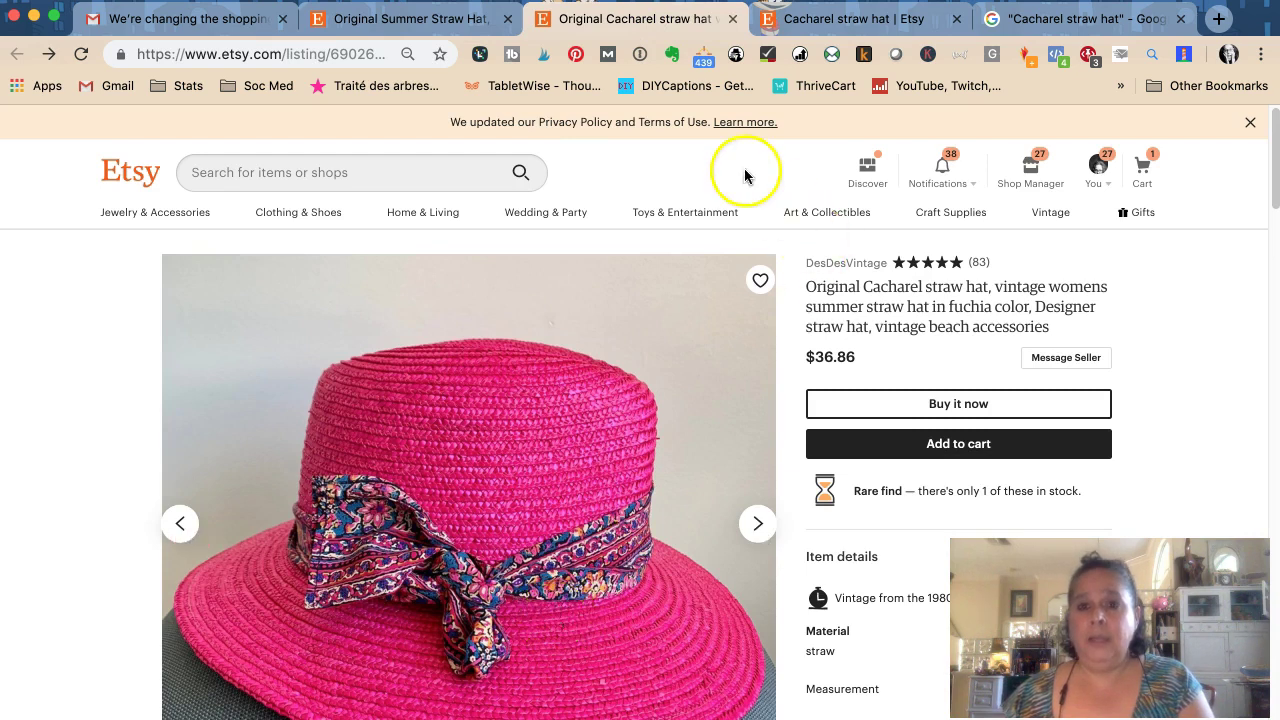
left_click(357, 30)
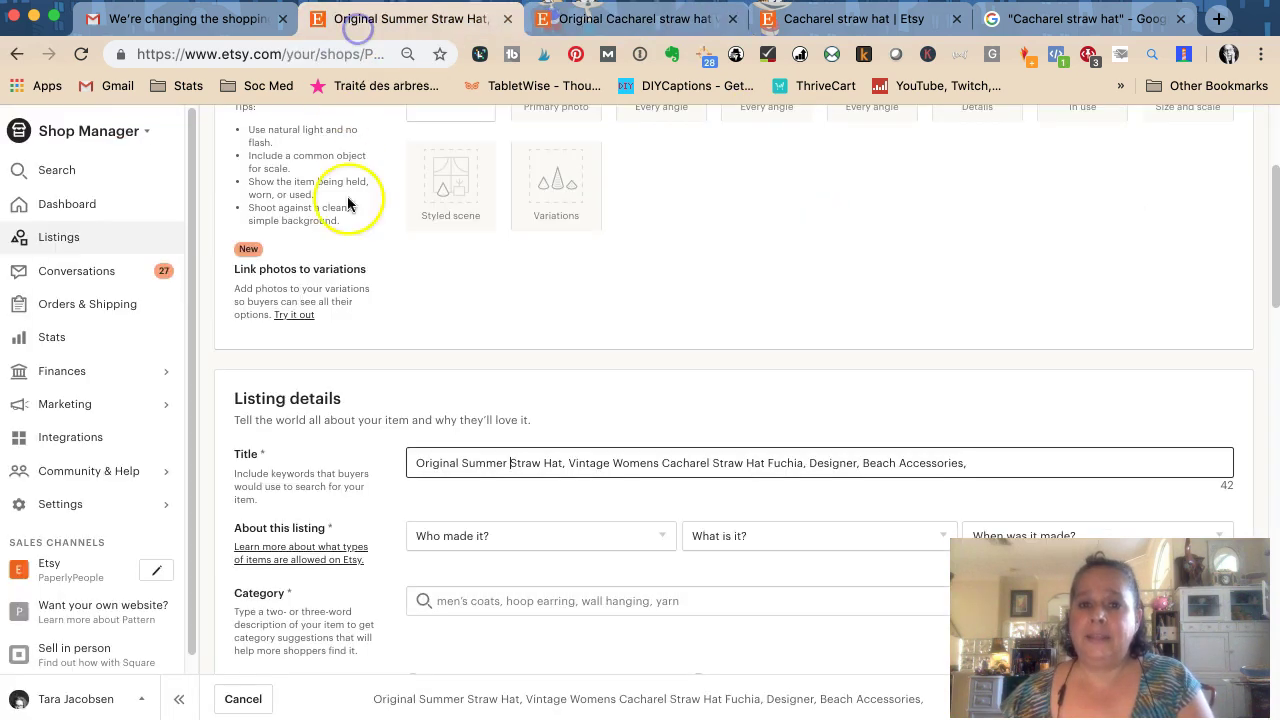
left_click(502, 475)
type("Pink")
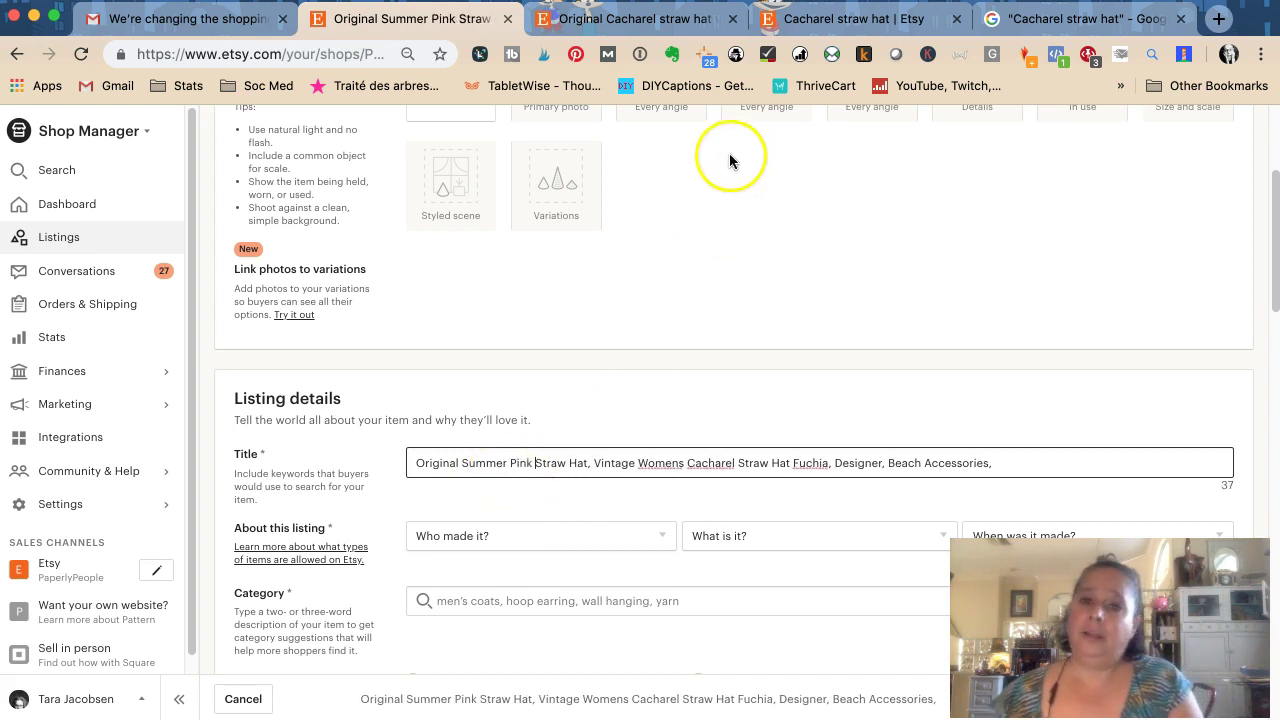
Check the hat's photo in the original listing and insert "Blue Paisley" after "Pink" in the draft title.
left_click(660, 22)
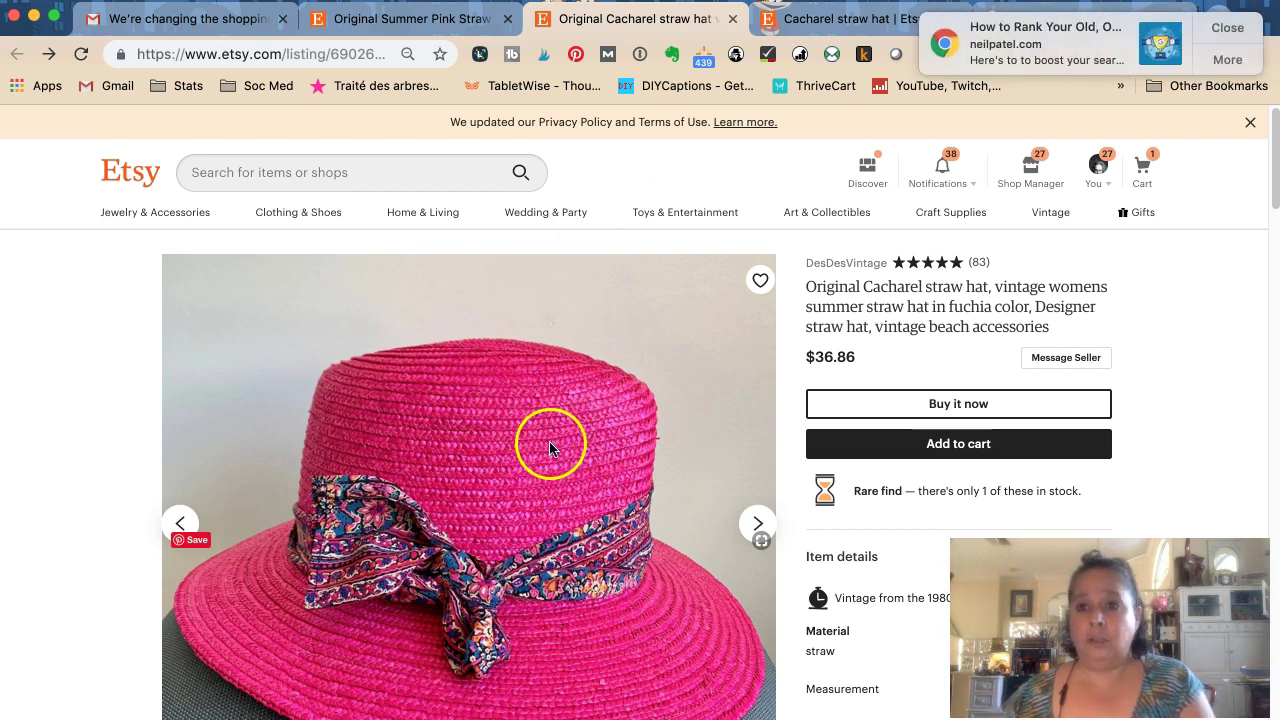
left_click(358, 20)
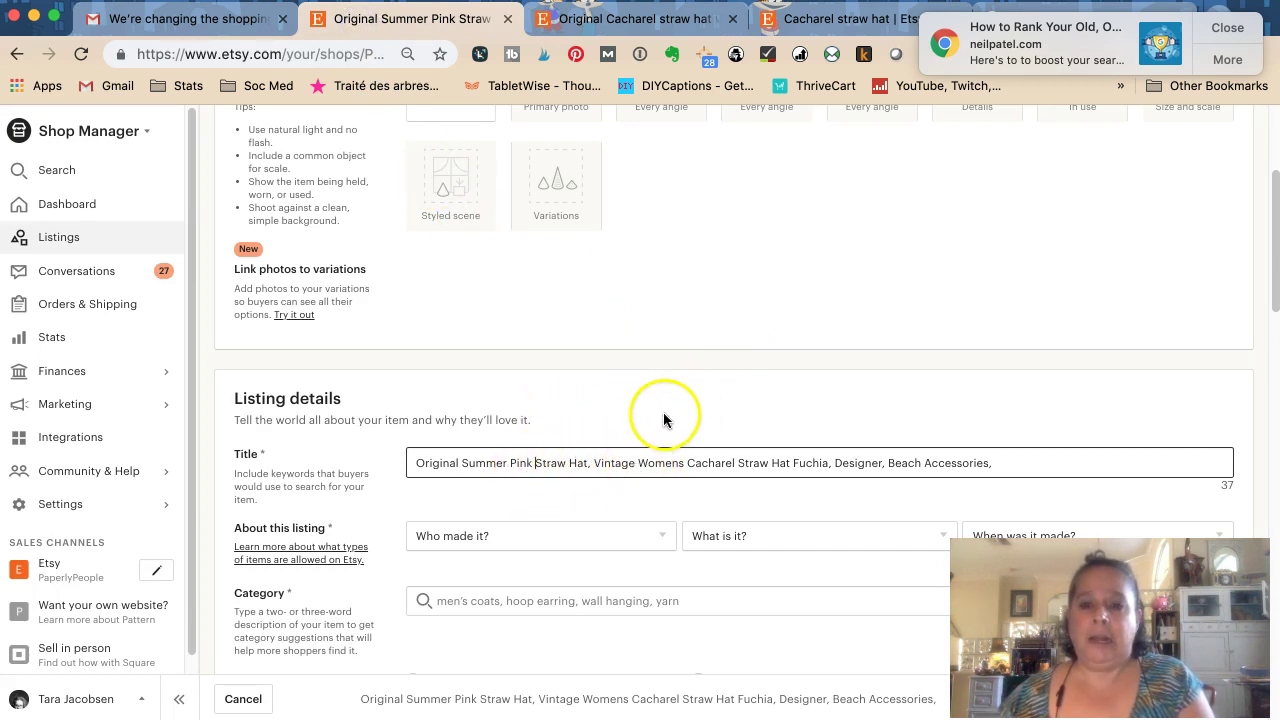
left_click(585, 20)
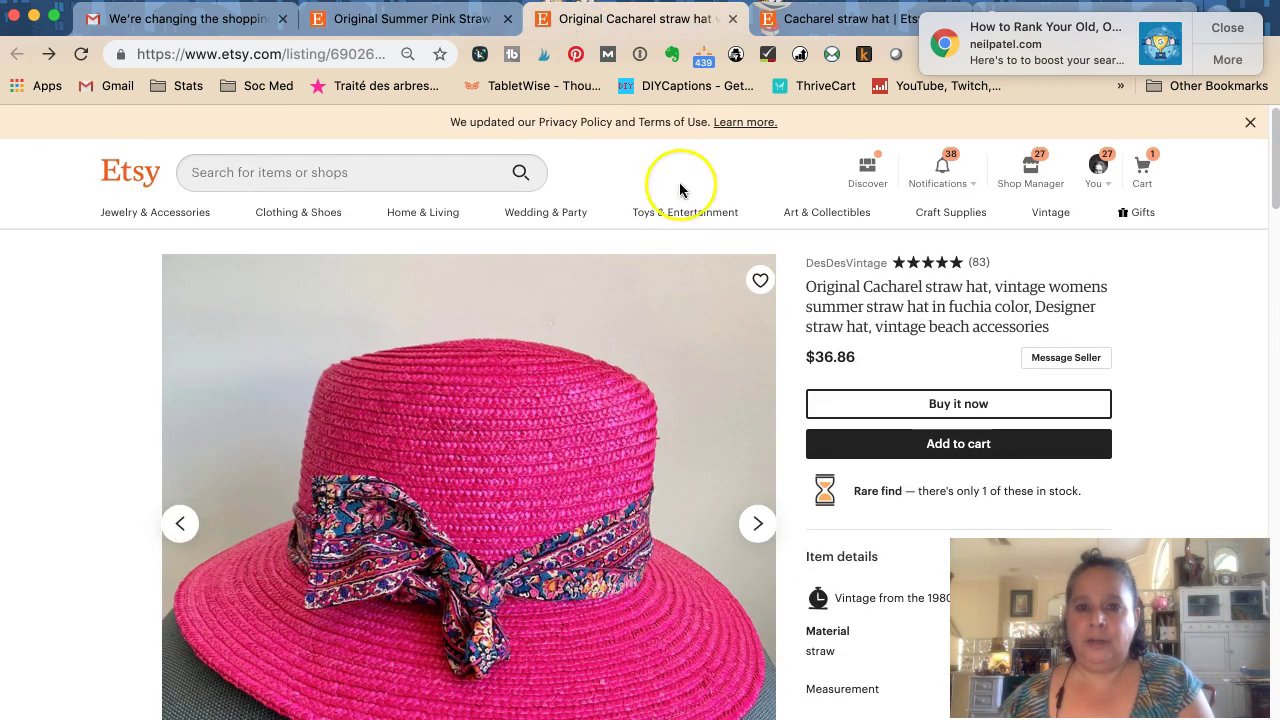
left_click(452, 22)
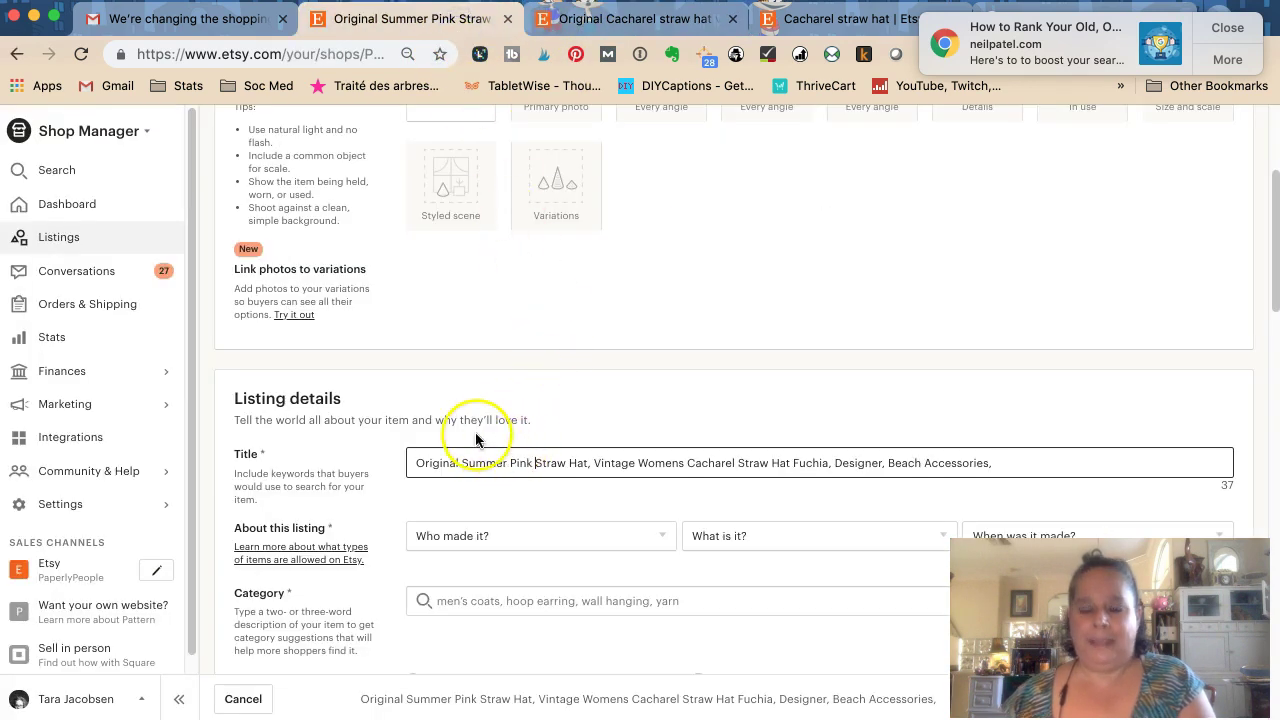
type("Blue Pa")
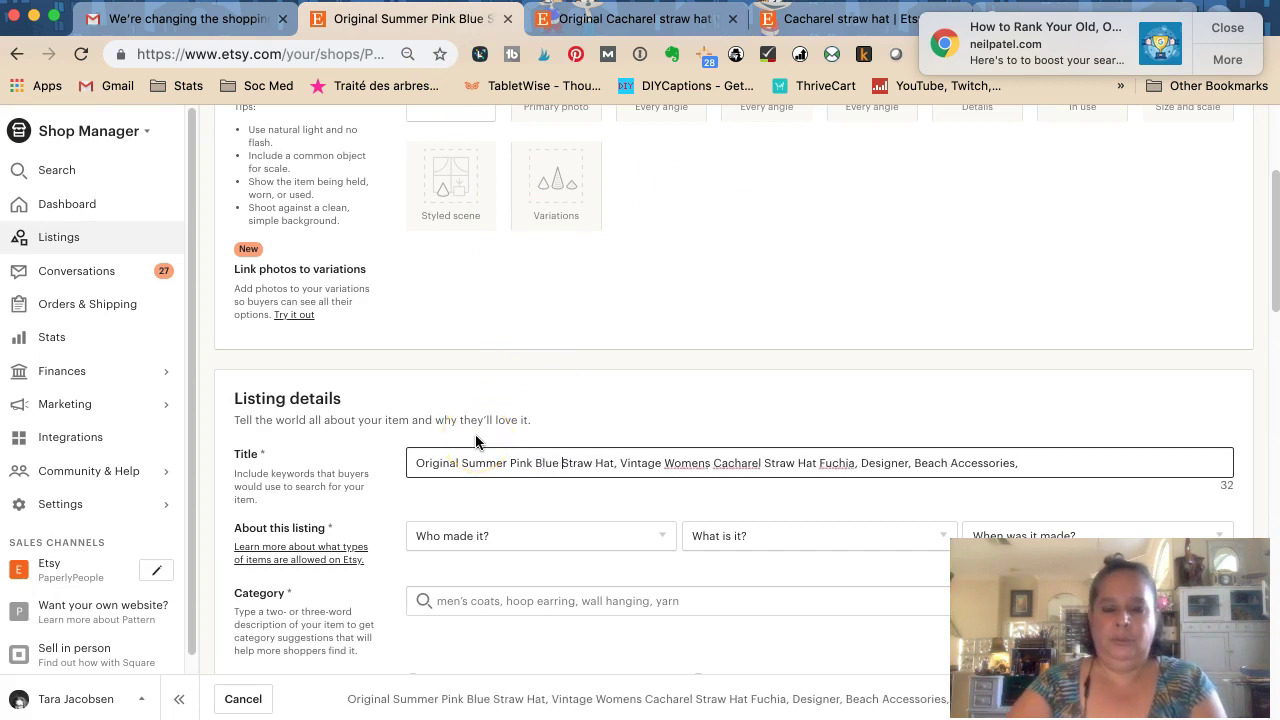
type("isley")
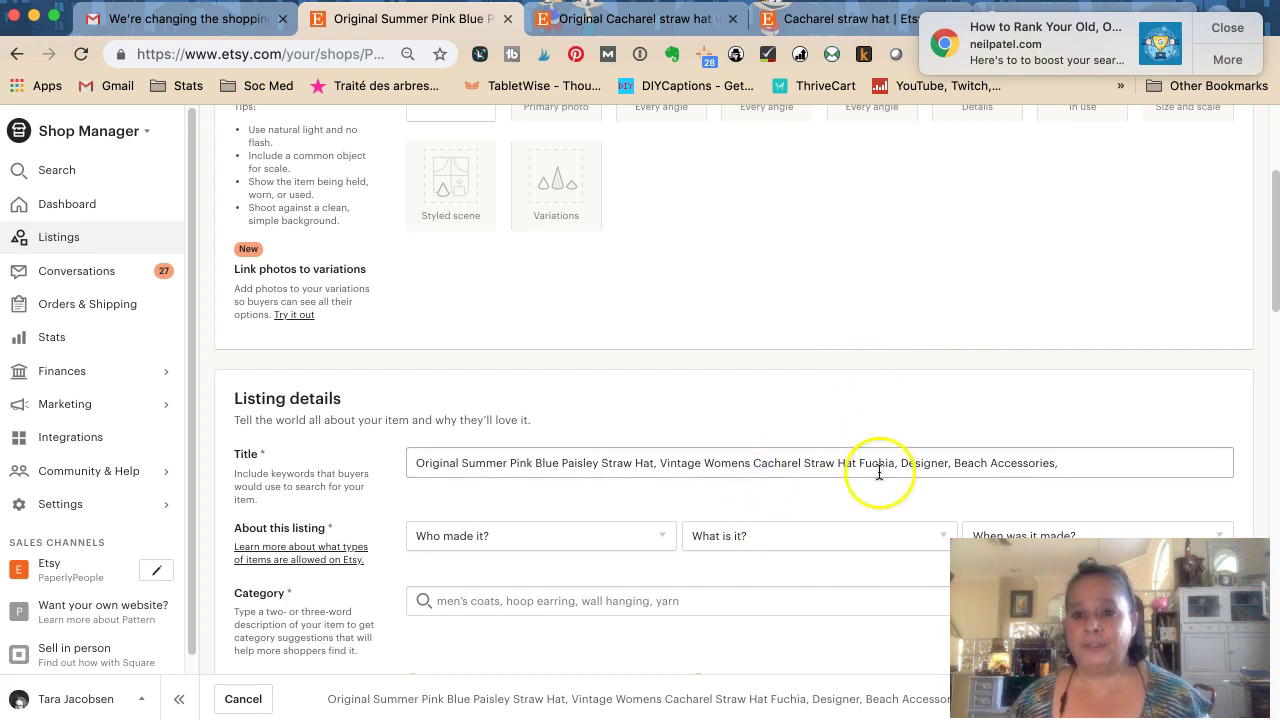
left_click(962, 455)
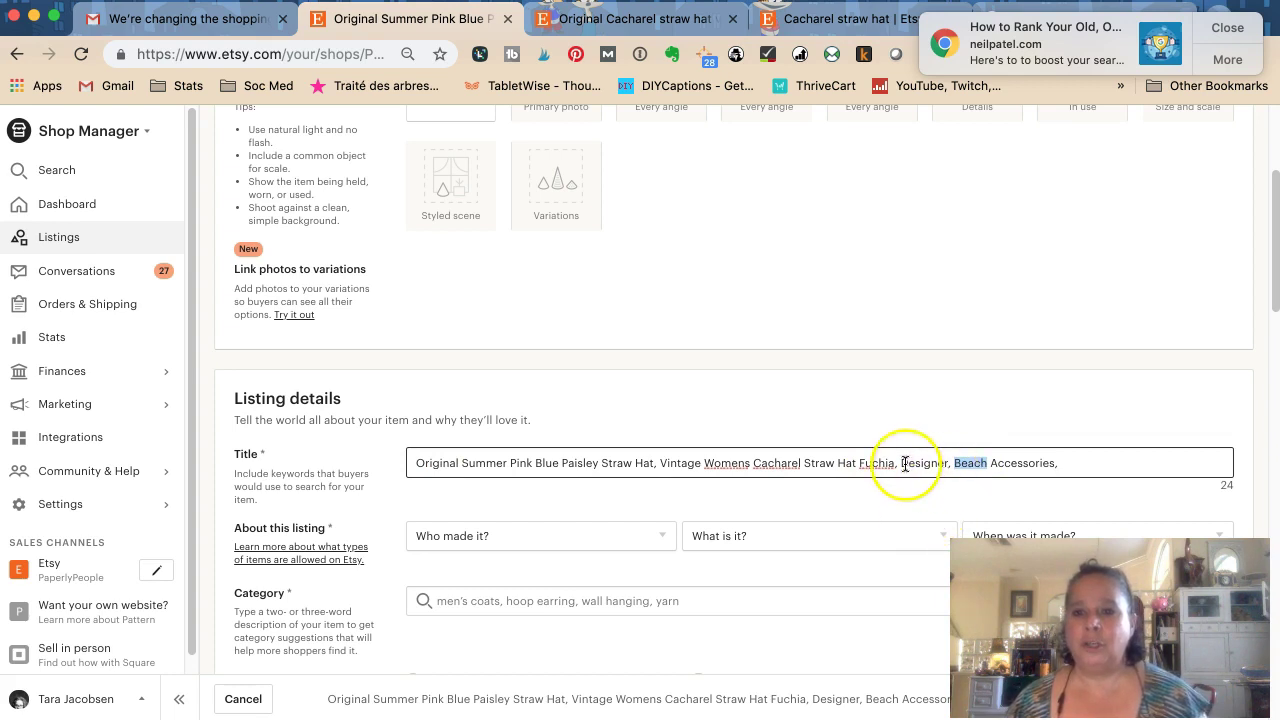
left_click(779, 455)
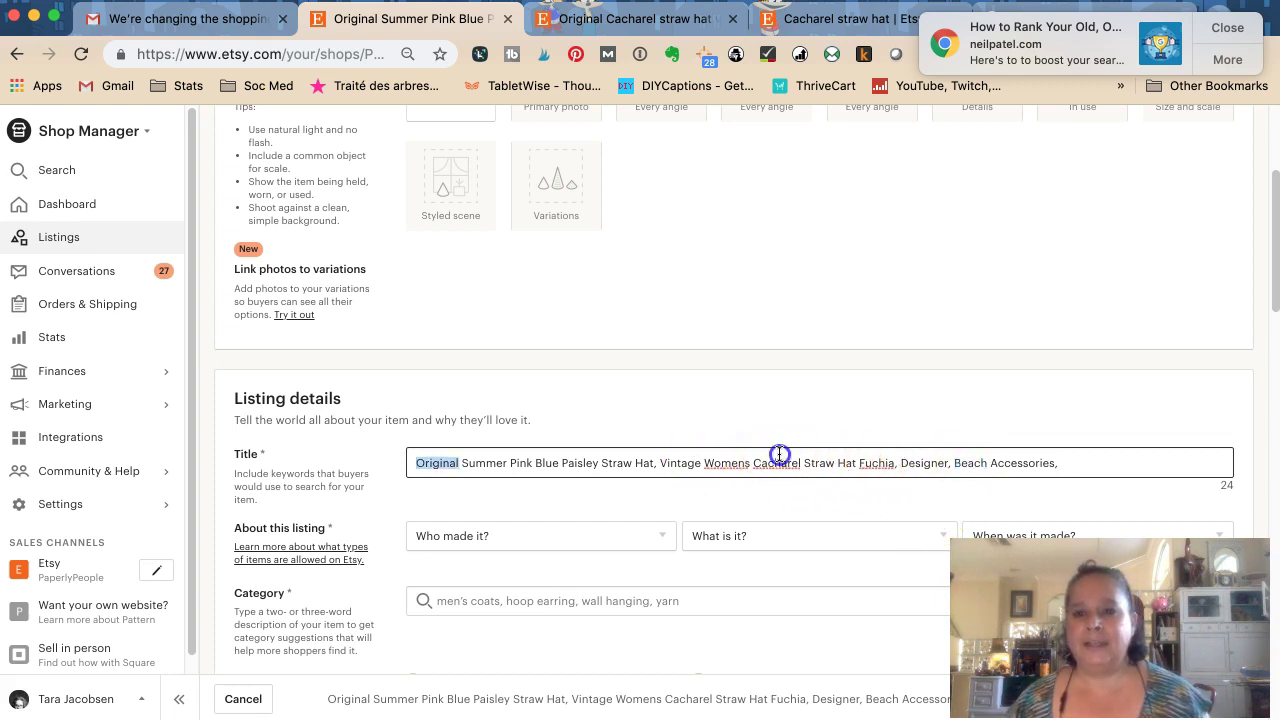
triple_click(771, 460)
left_click(820, 460)
left_click(738, 455)
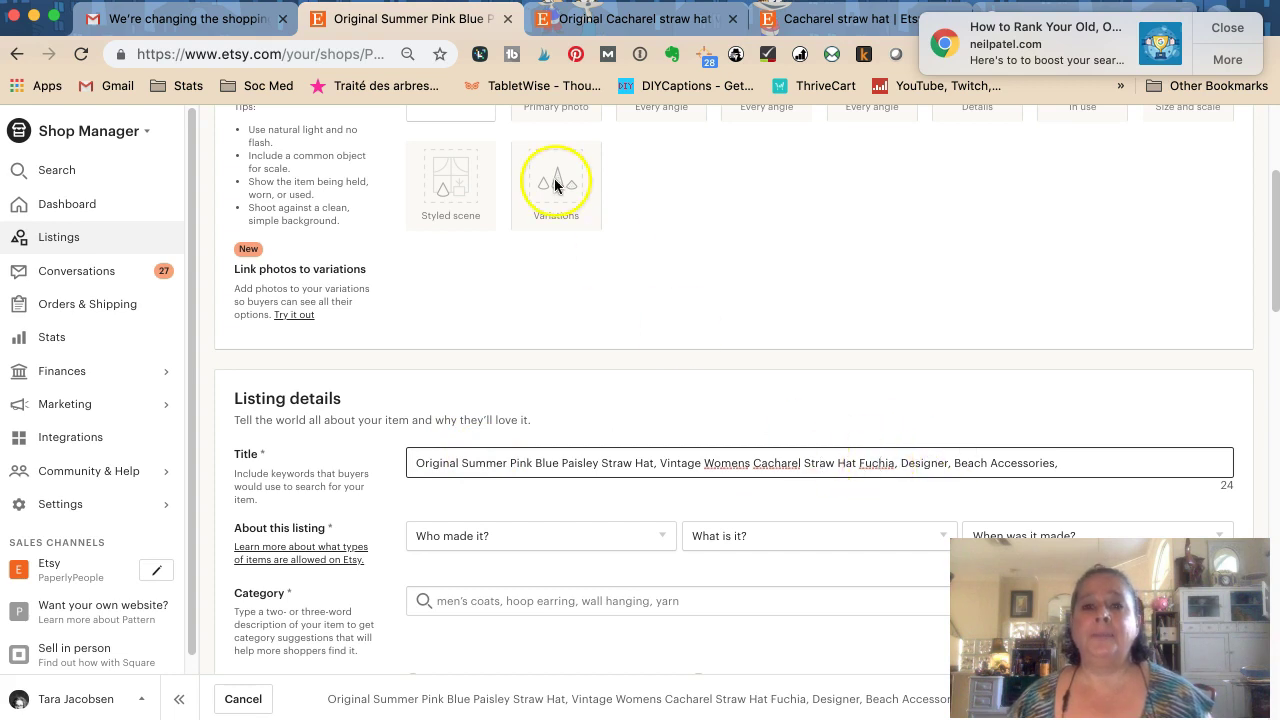
Search Etsy for "straw hat" from the original hat listing and review the result count and related search suggestions.
left_click(630, 18)
left_click(825, 20)
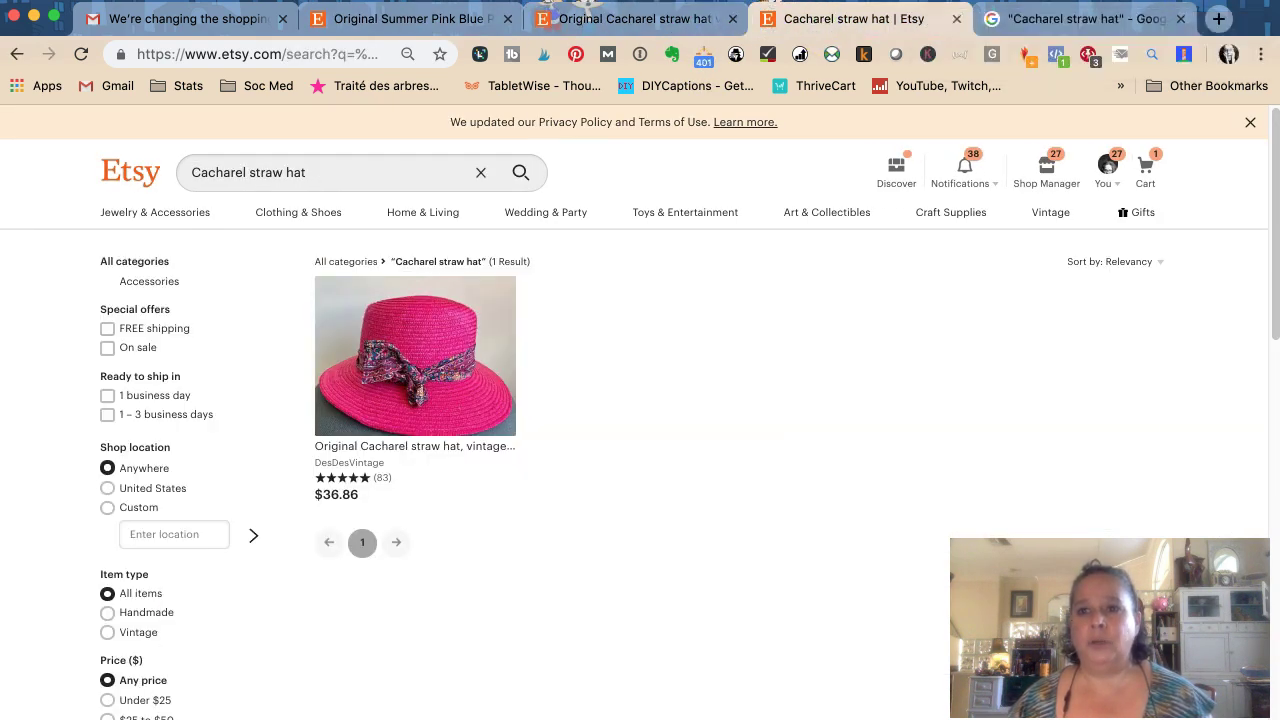
left_click(455, 19)
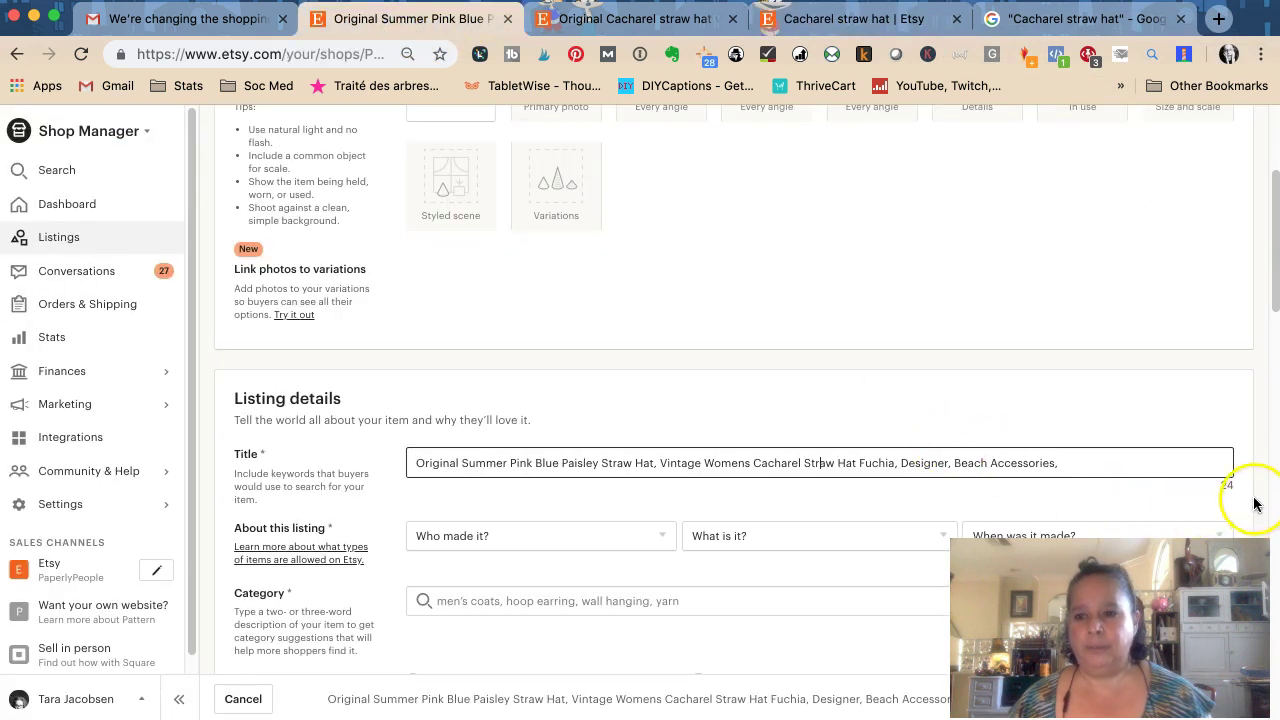
left_click(590, 20)
left_click(405, 173)
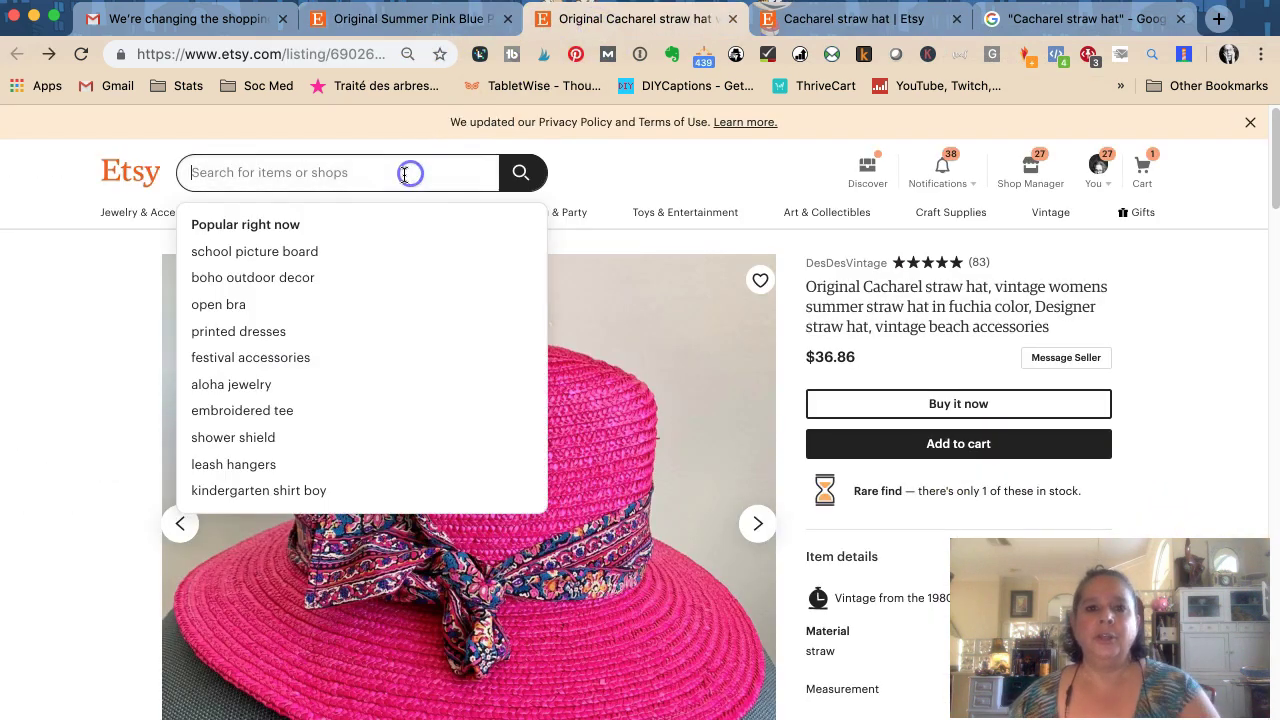
type("starw")
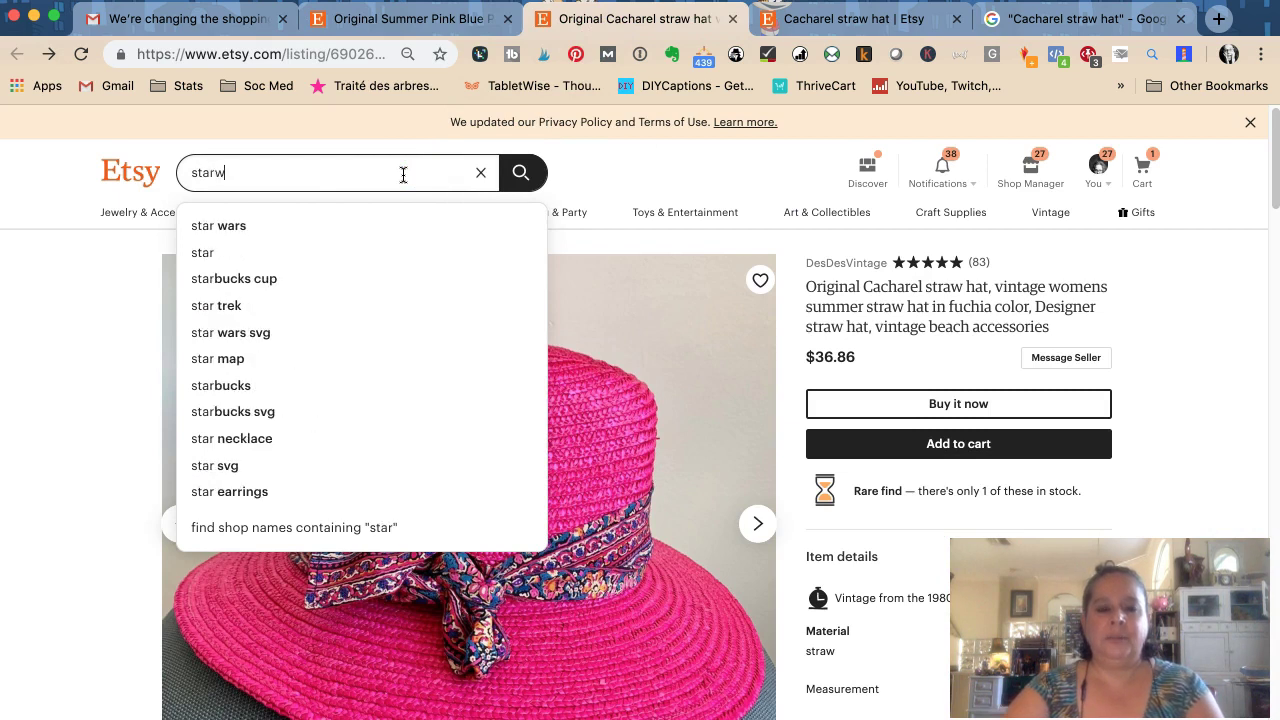
key("BackSpace")
key("BackSpace")
key("BackSpace")
key("BackSpace")
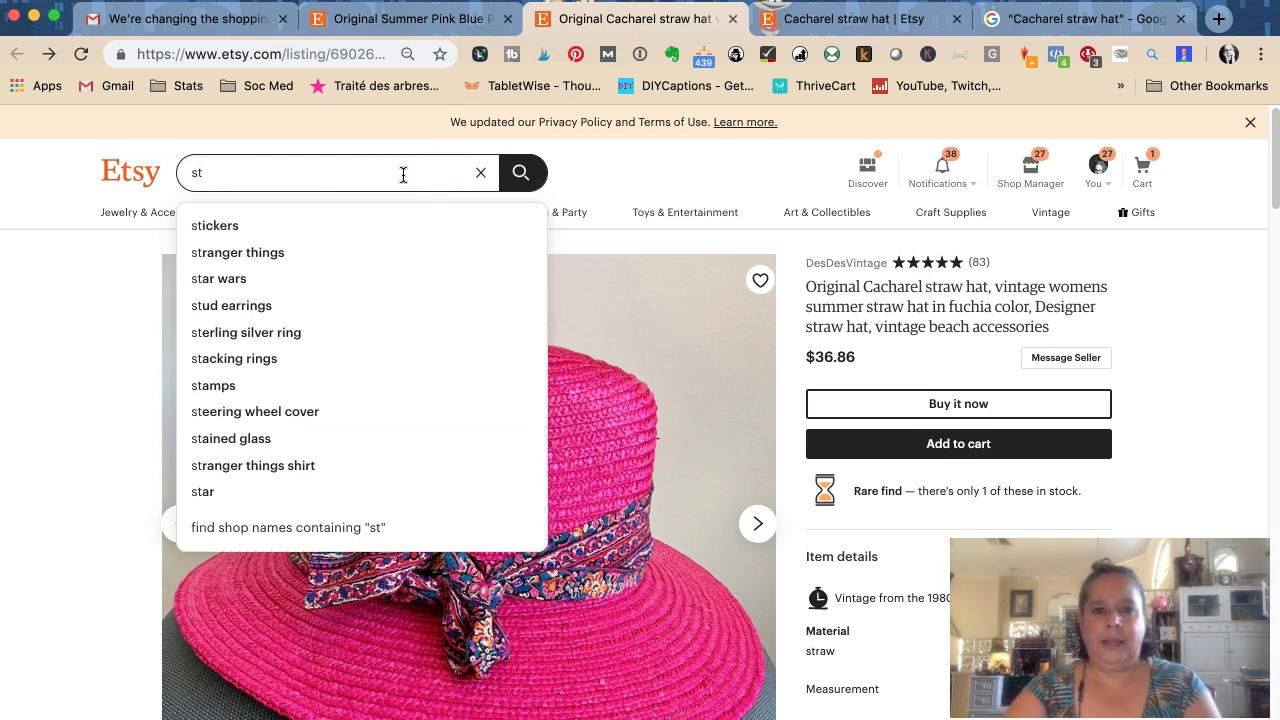
type("raaw w hat")
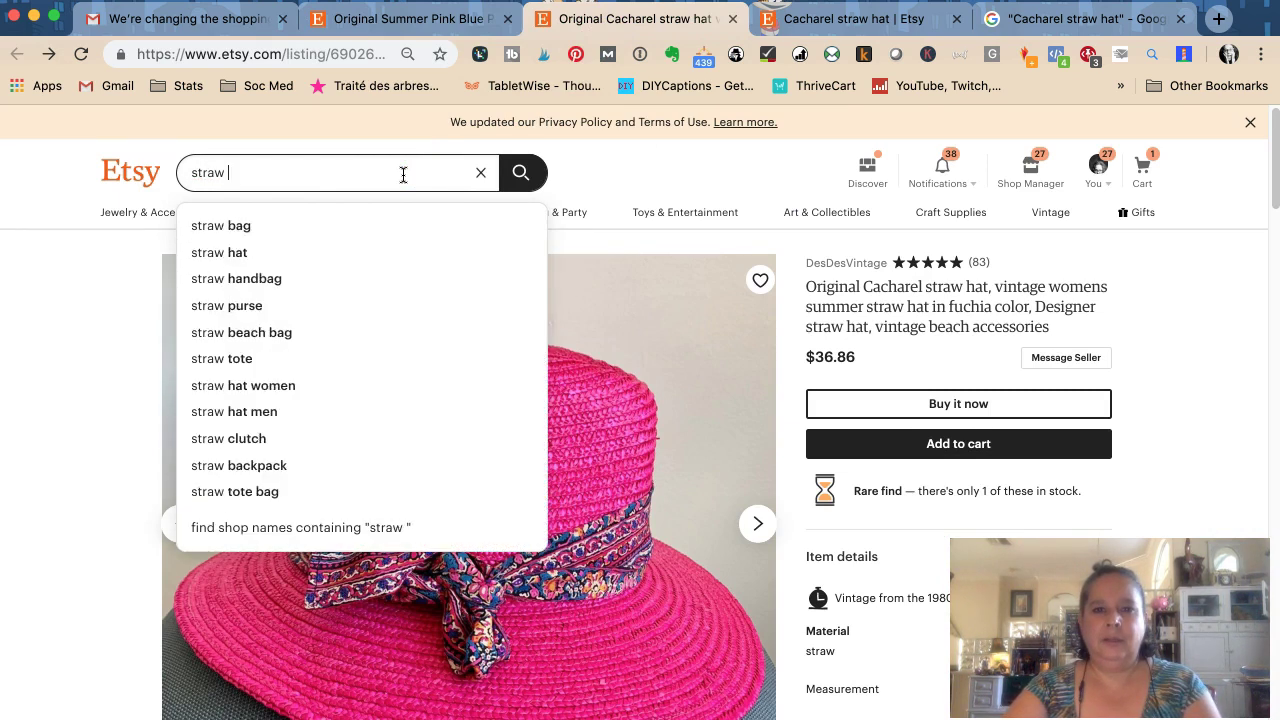
key("Return")
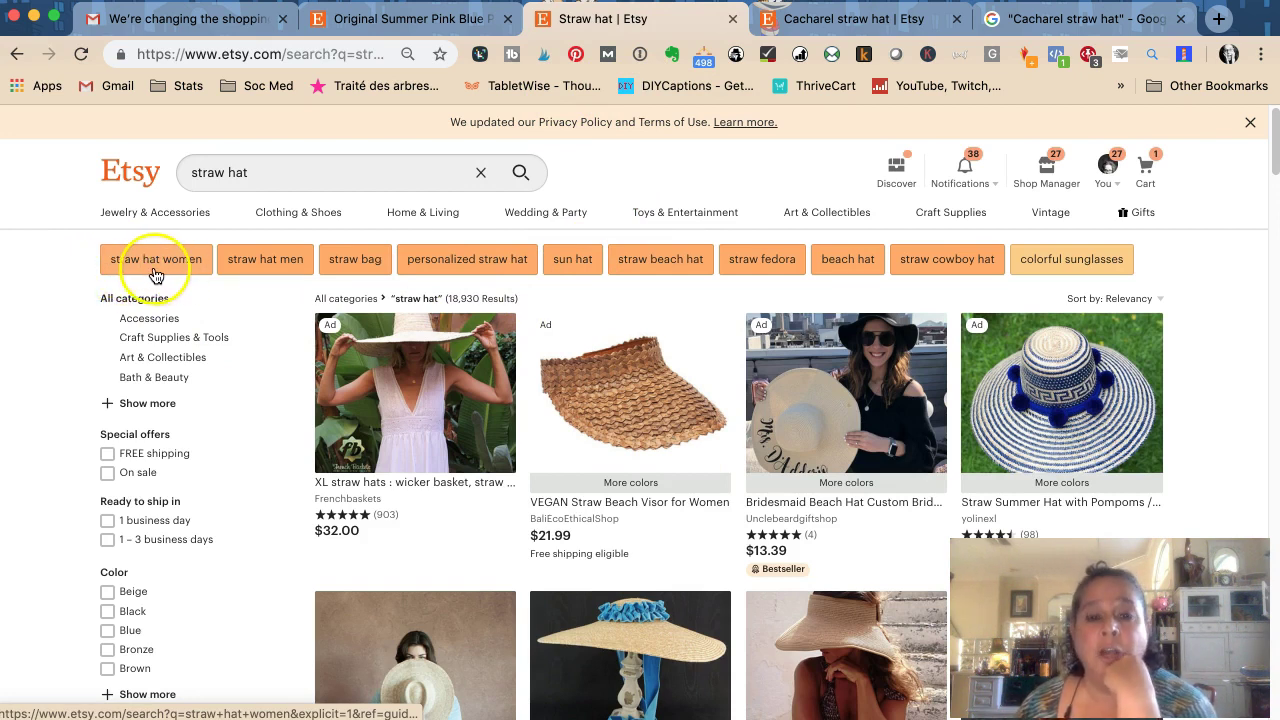
Return to the draft listing and change "Womens" to "Women" in the title.
left_click(416, 19)
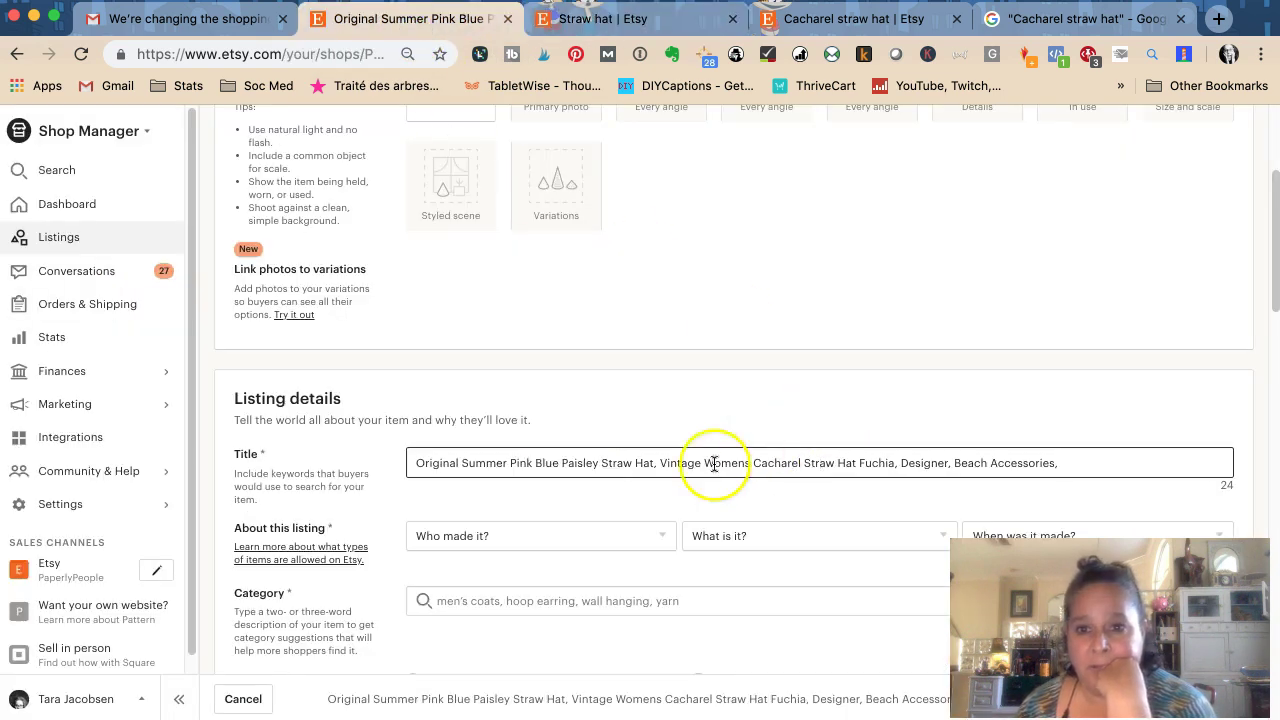
left_click(750, 458)
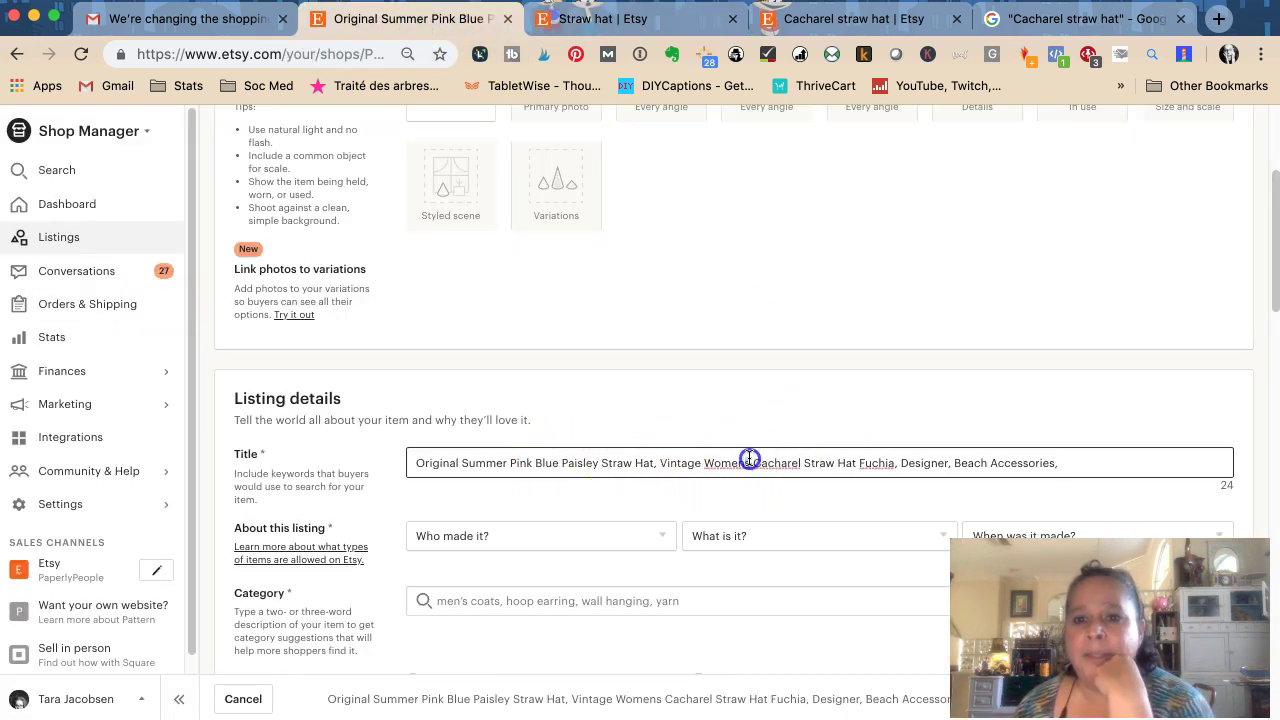
key("BackSpace")
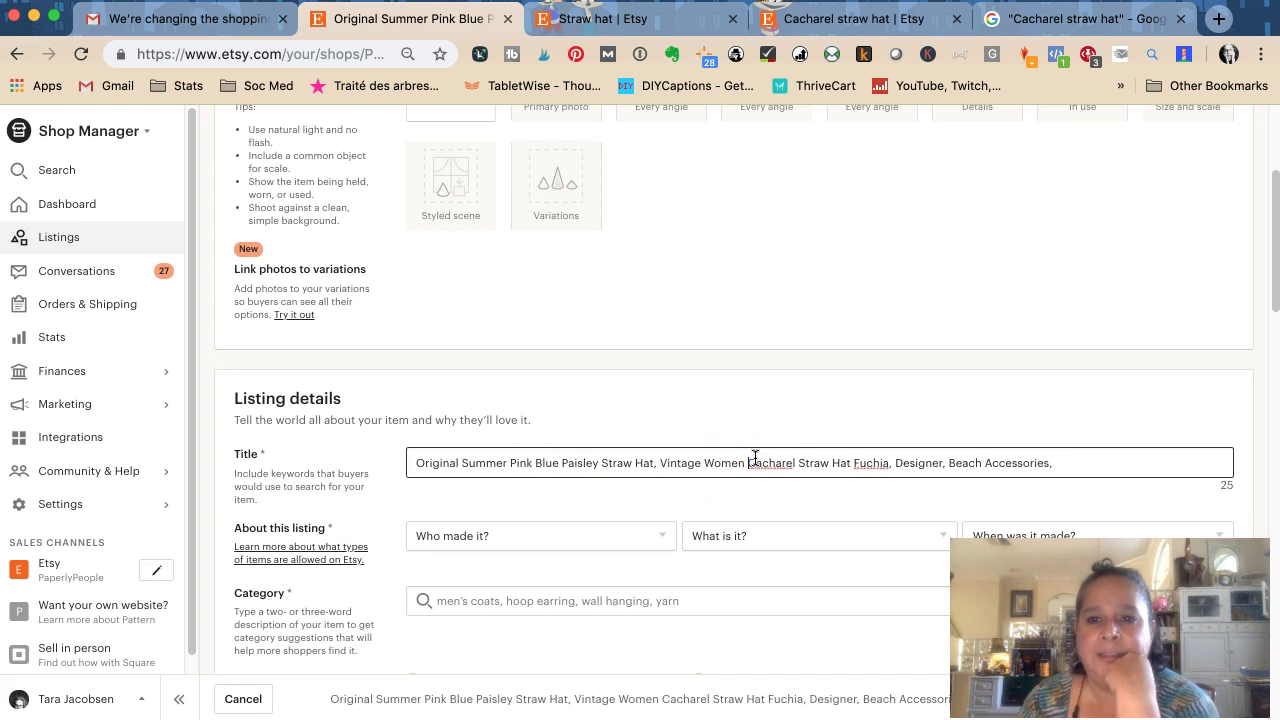
left_click(723, 471)
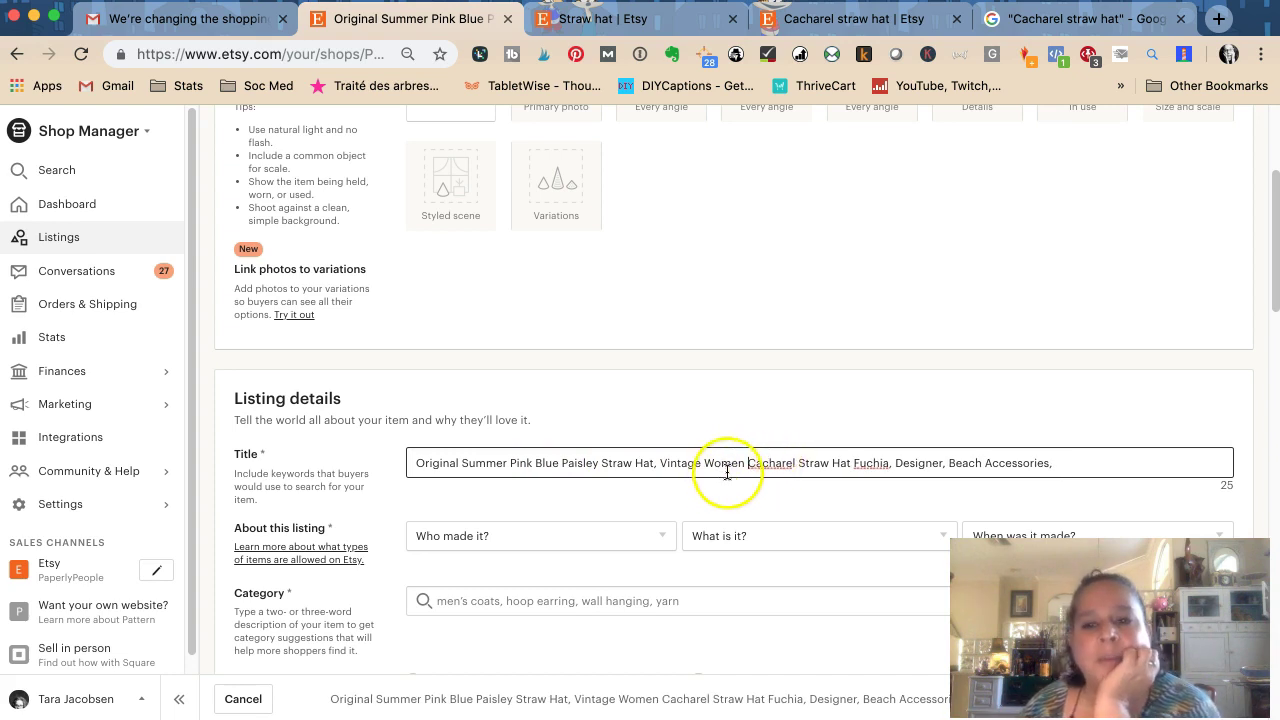
Check the related searches for straw hat and insert "Sun Hat" before "Beach Accessories" in the draft title.
left_click(565, 19)
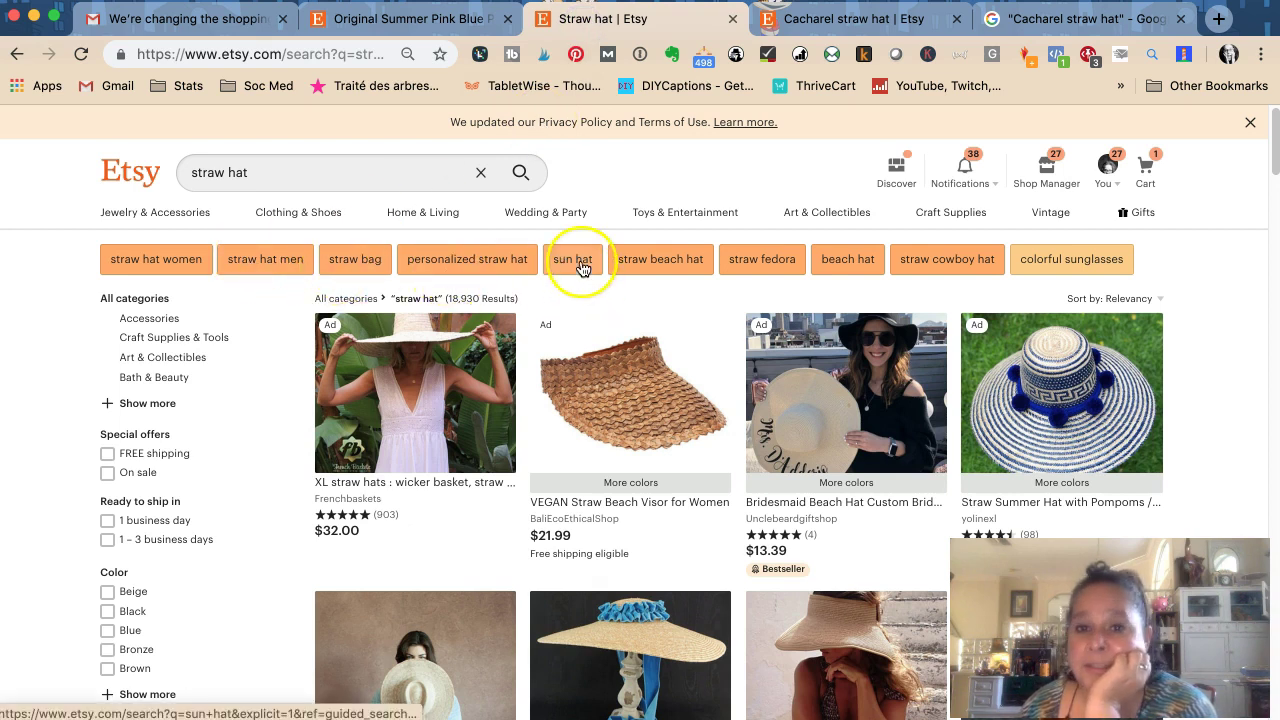
left_click(396, 19)
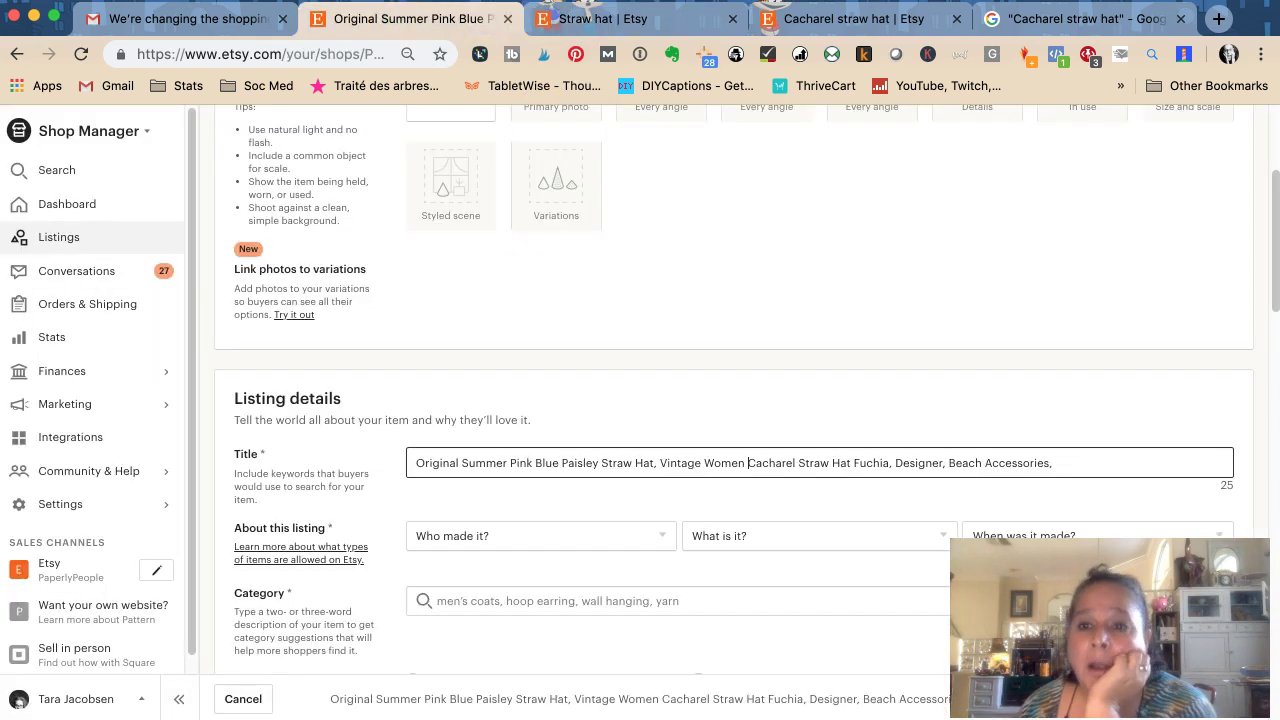
left_click(949, 461)
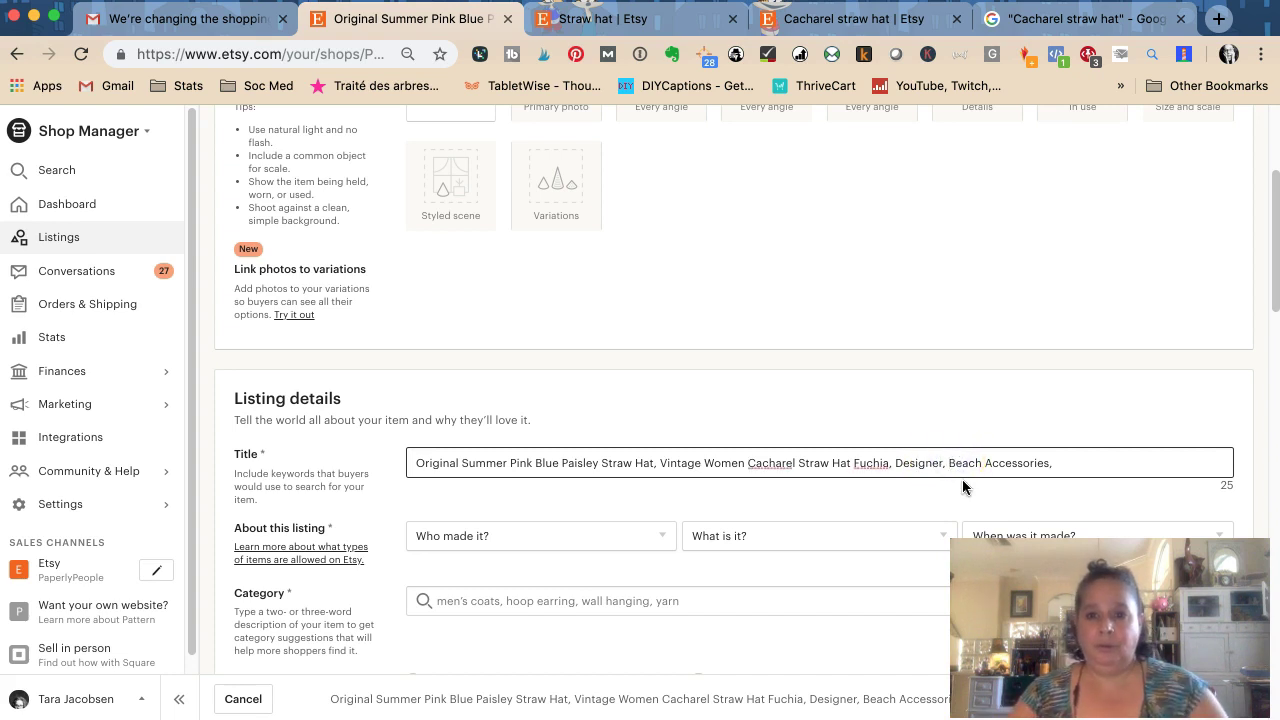
type("Sun ")
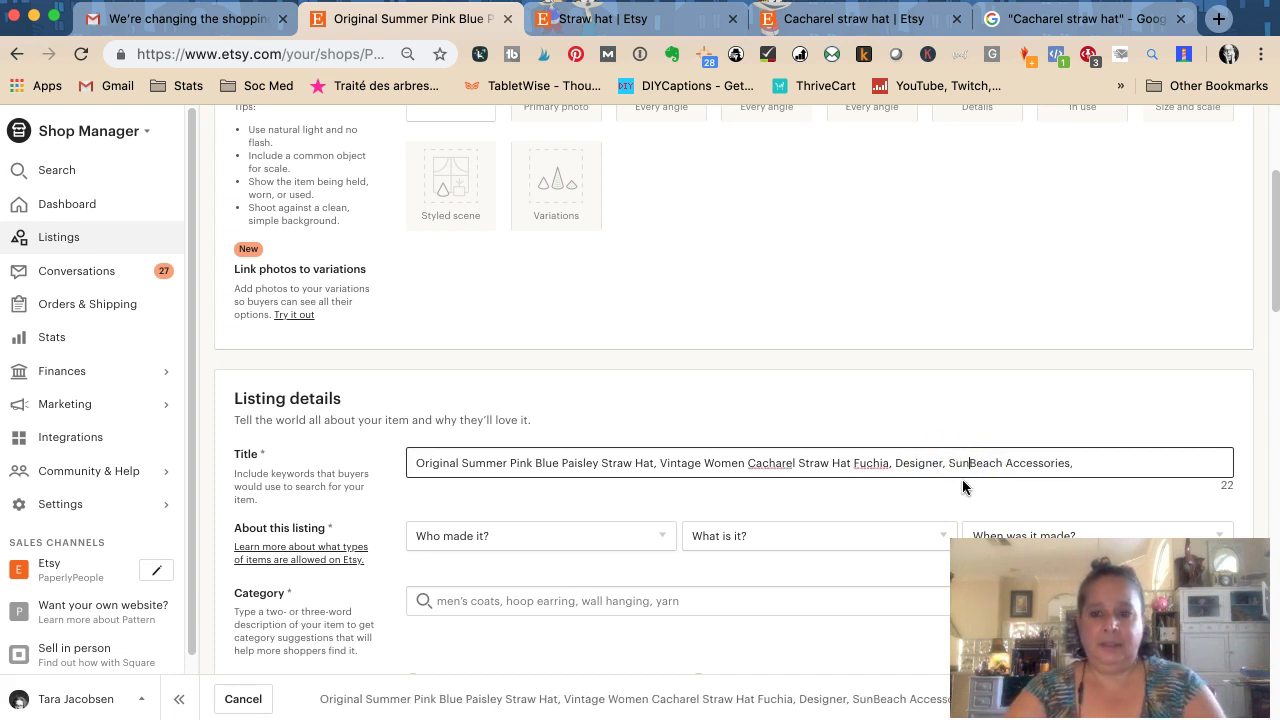
type("Hat")
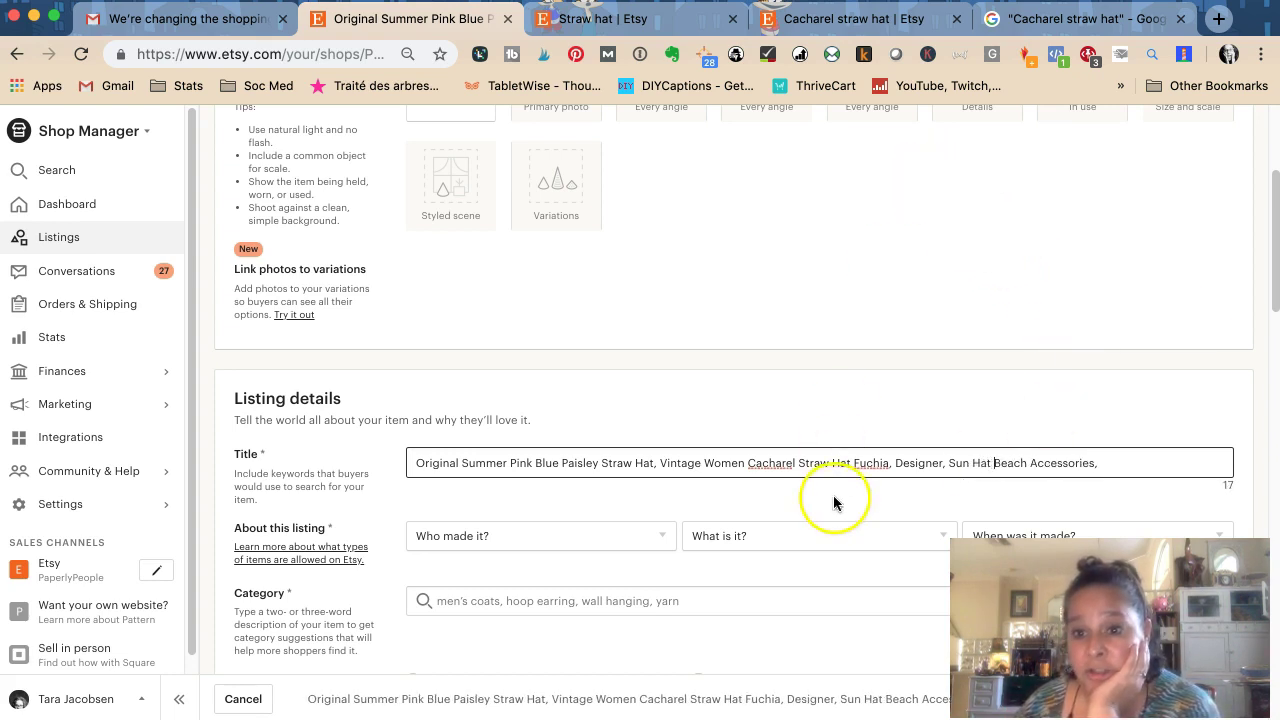
Open the related search "straw fedora" in a separate tab from the straw hat results and browse the hat styles it lists.
left_click(818, 464)
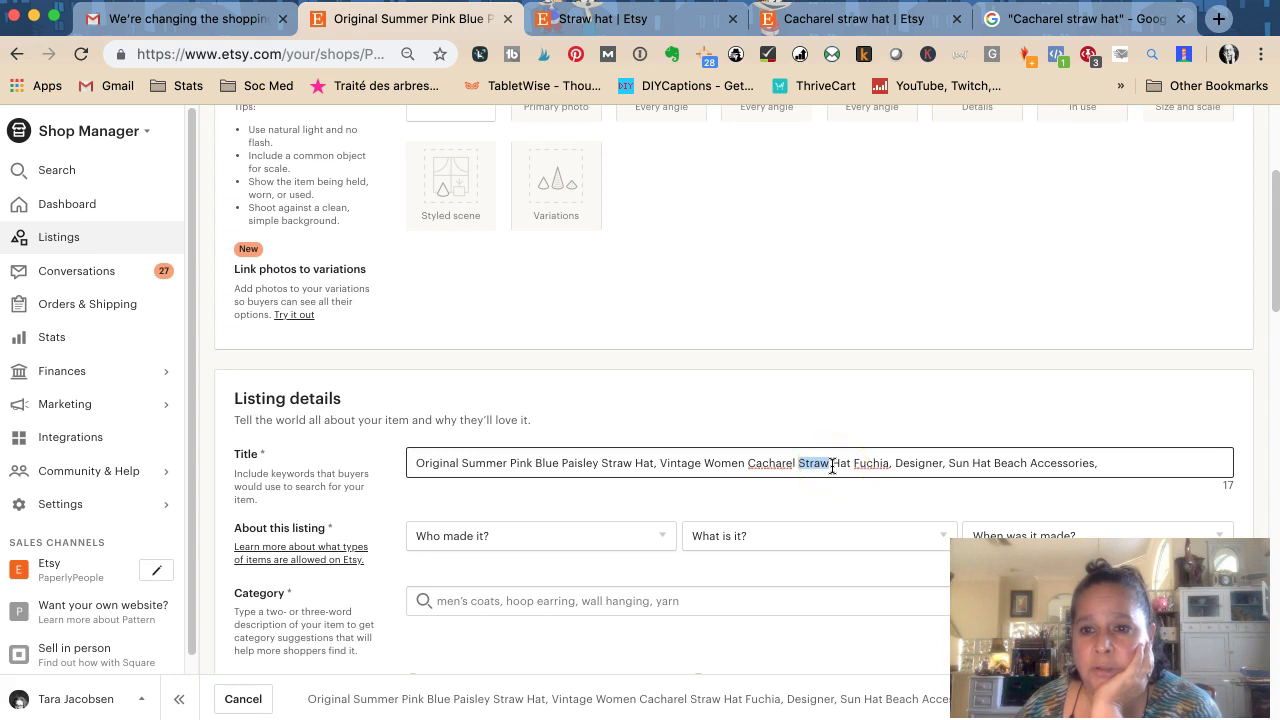
left_click(609, 19)
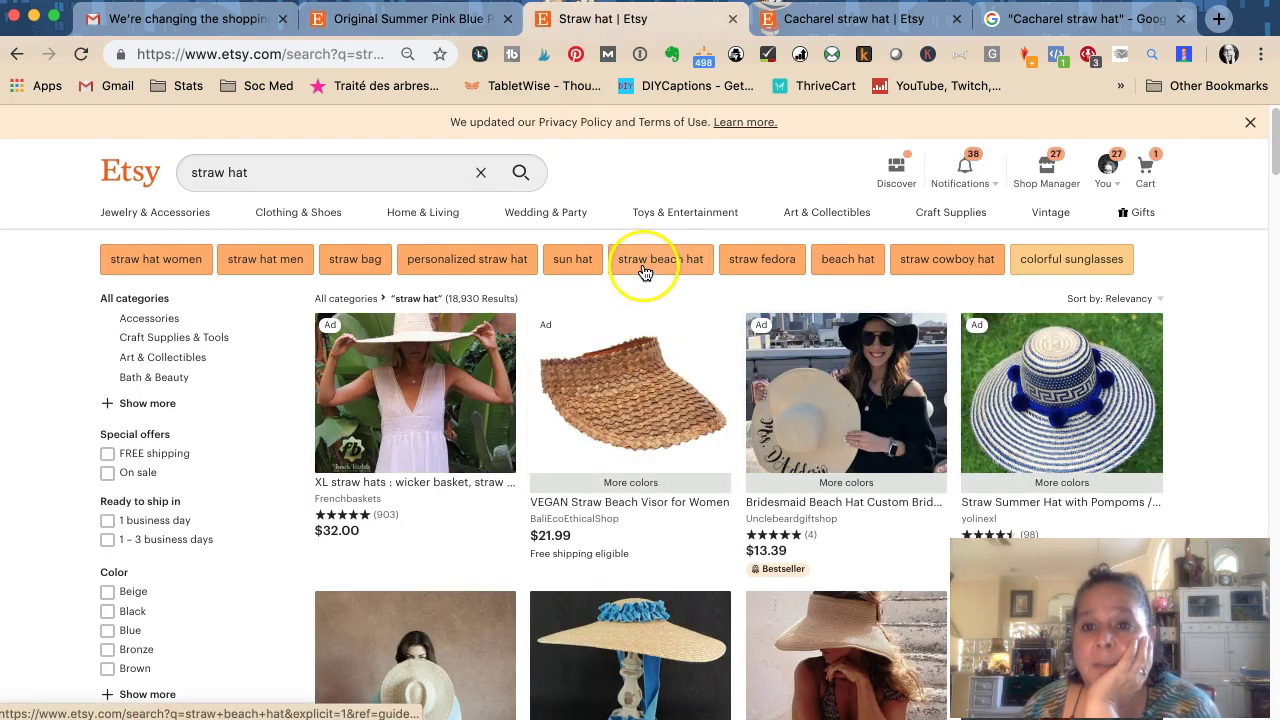
right_click(757, 271)
left_click(800, 277)
left_click(730, 19)
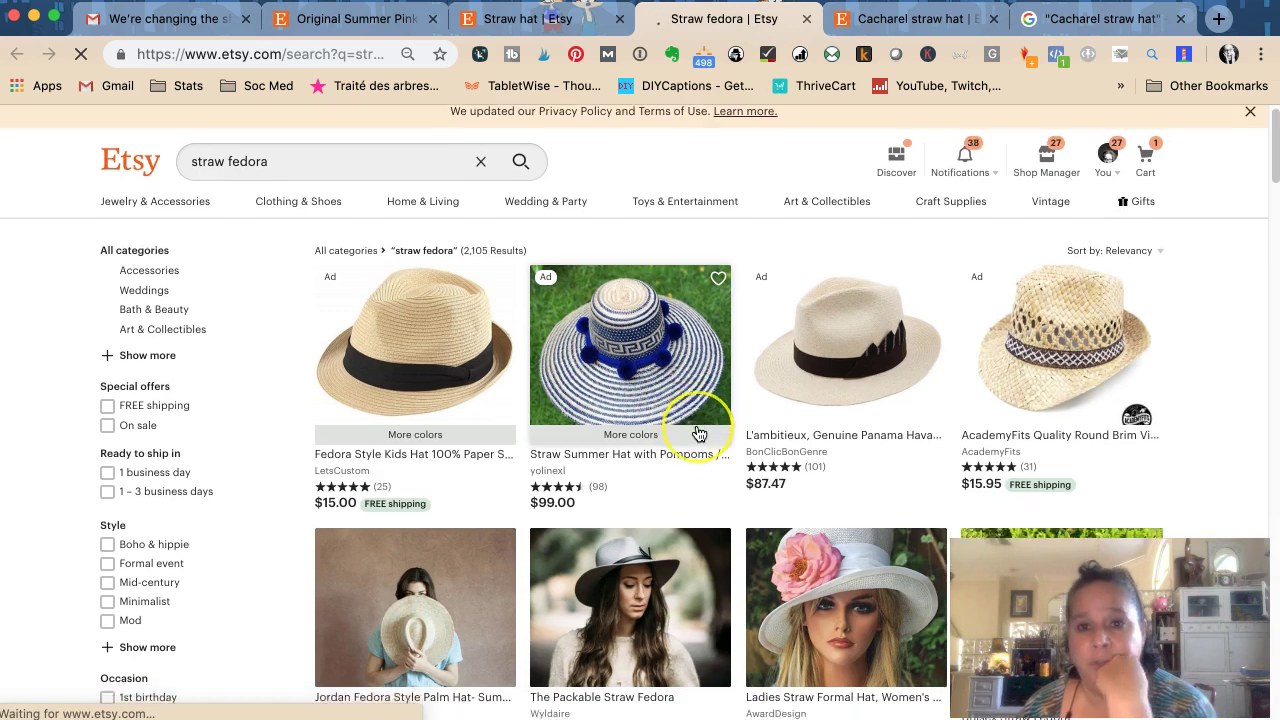
scroll(699, 433, "down", 2)
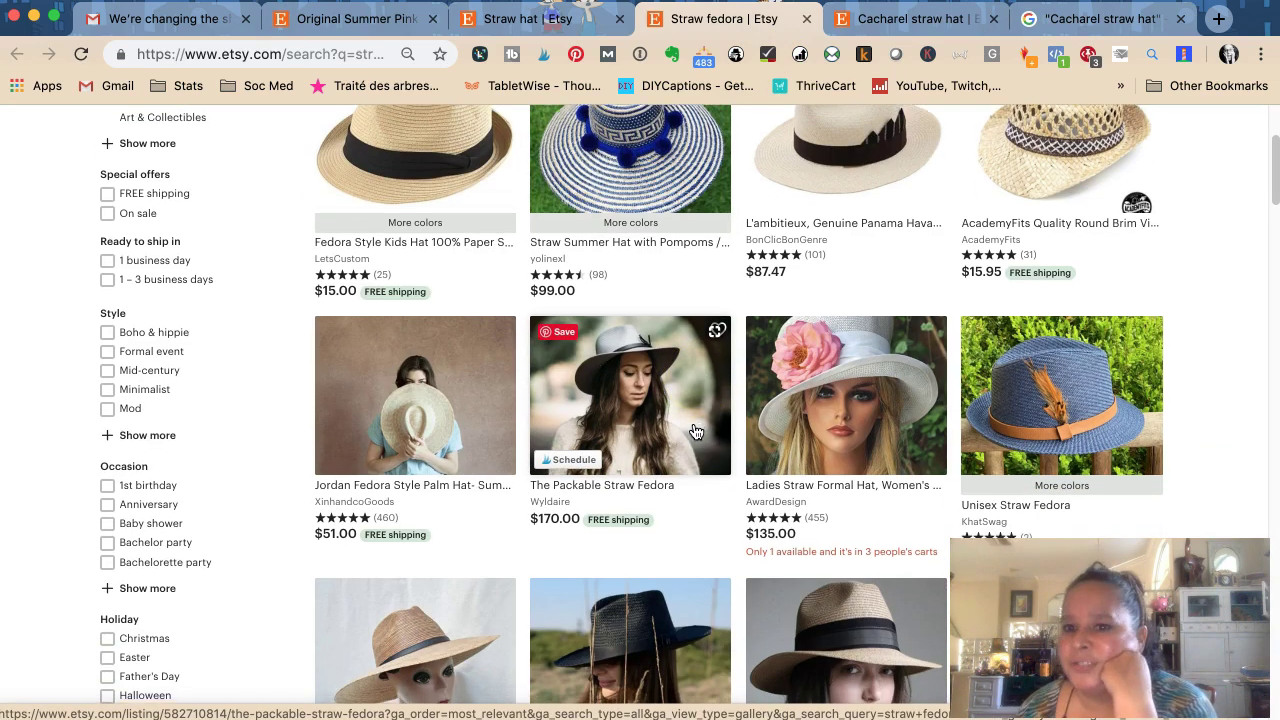
scroll(696, 431, "down", 5)
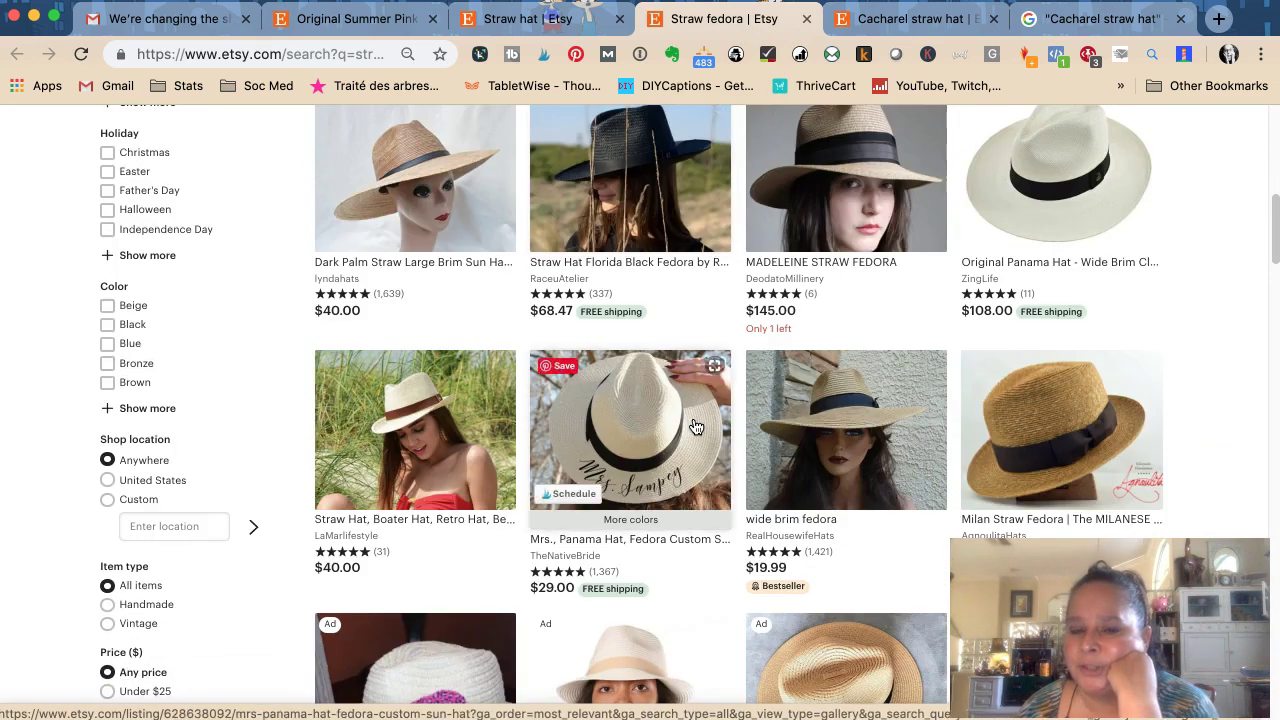
scroll(696, 428, "down", 5)
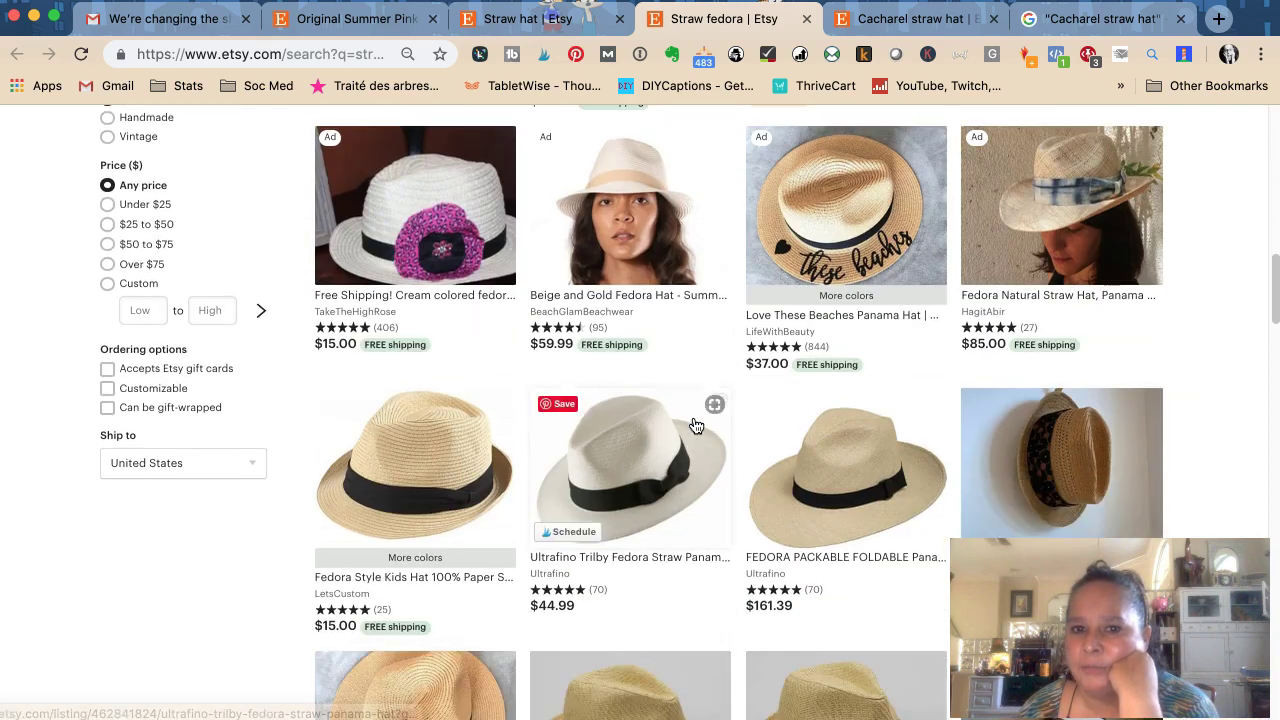
scroll(696, 426, "down", 4)
scroll(695, 418, "up", 7)
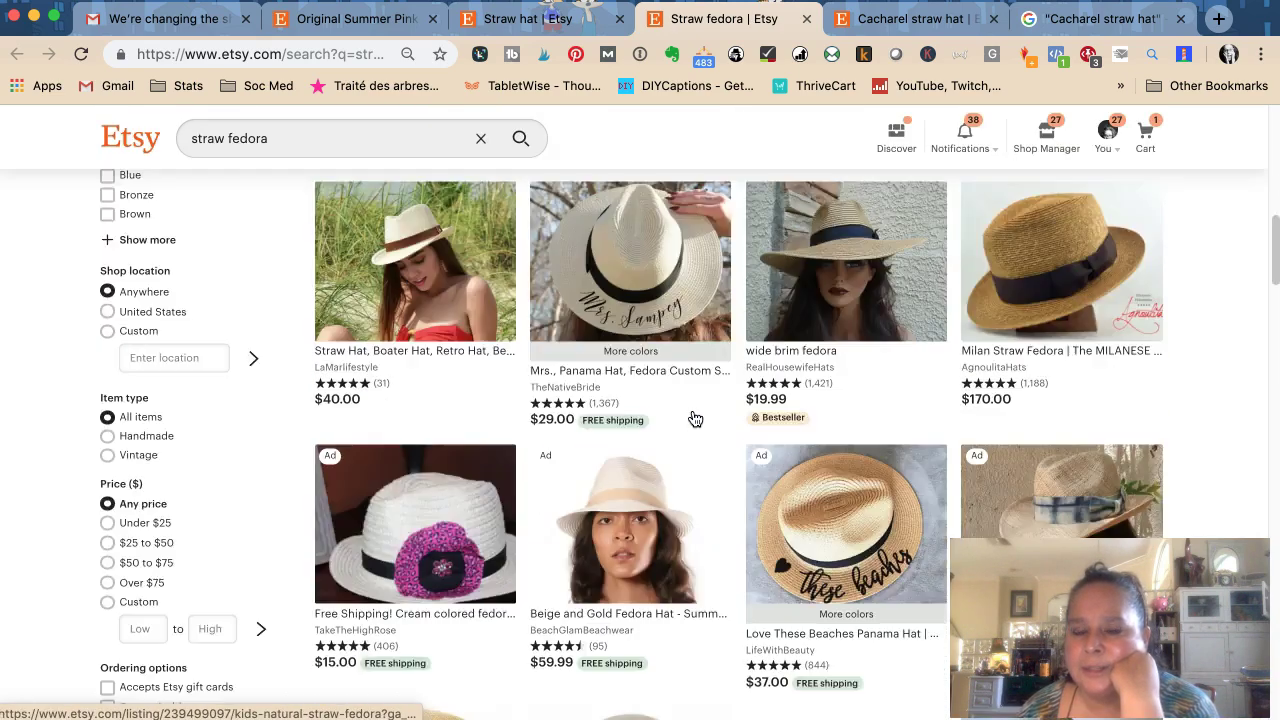
scroll(695, 418, "up", 10)
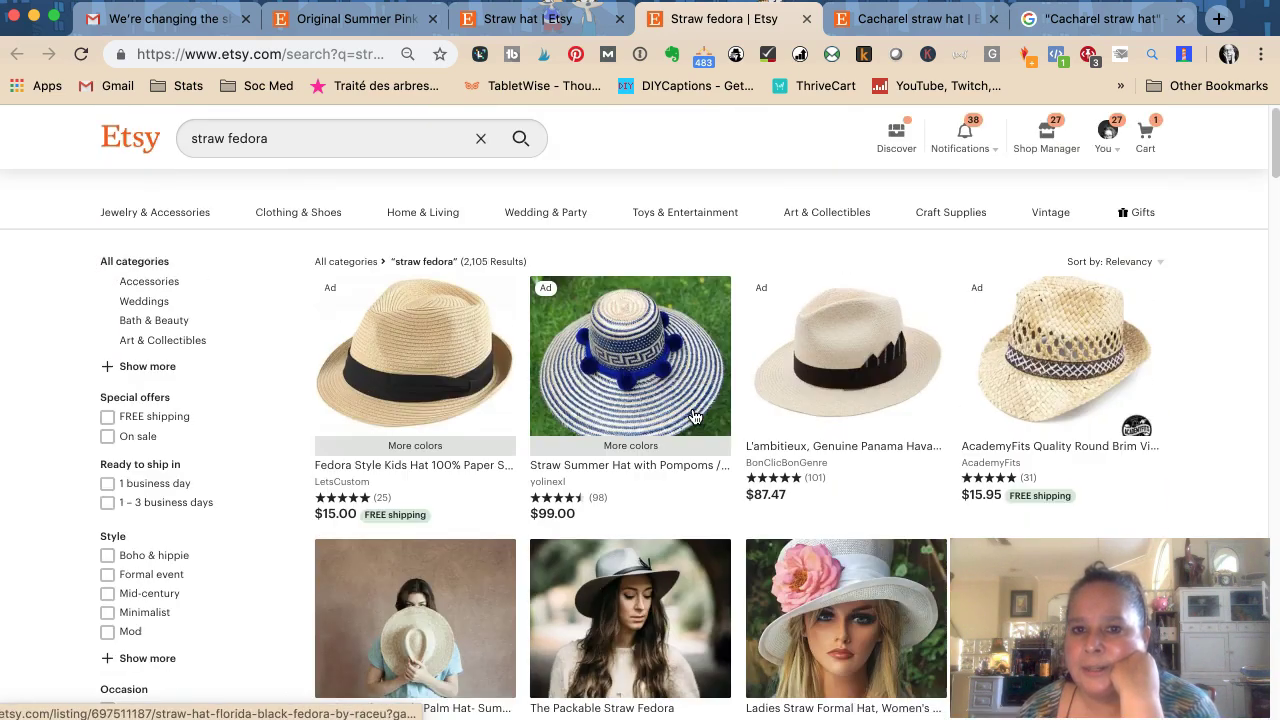
Return to the draft listing and insert "Fedora" after "Fuchia" in the title.
left_click(498, 22)
left_click(320, 20)
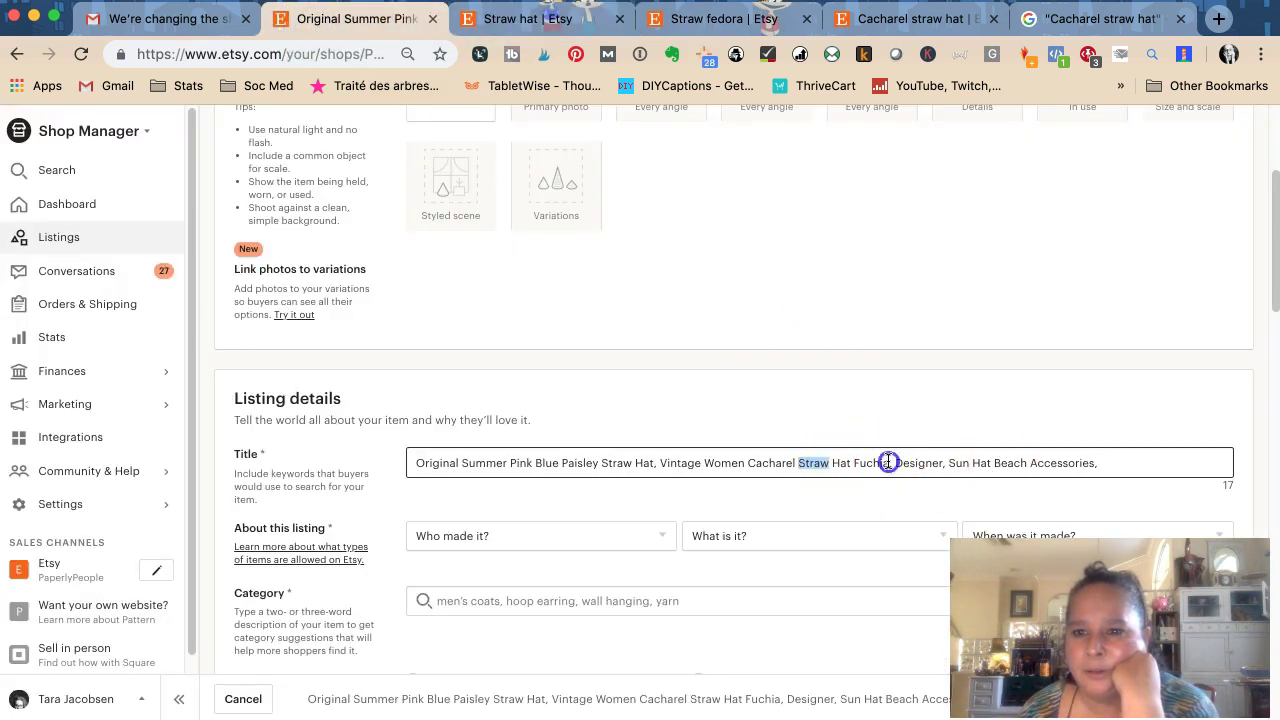
type("Fed")
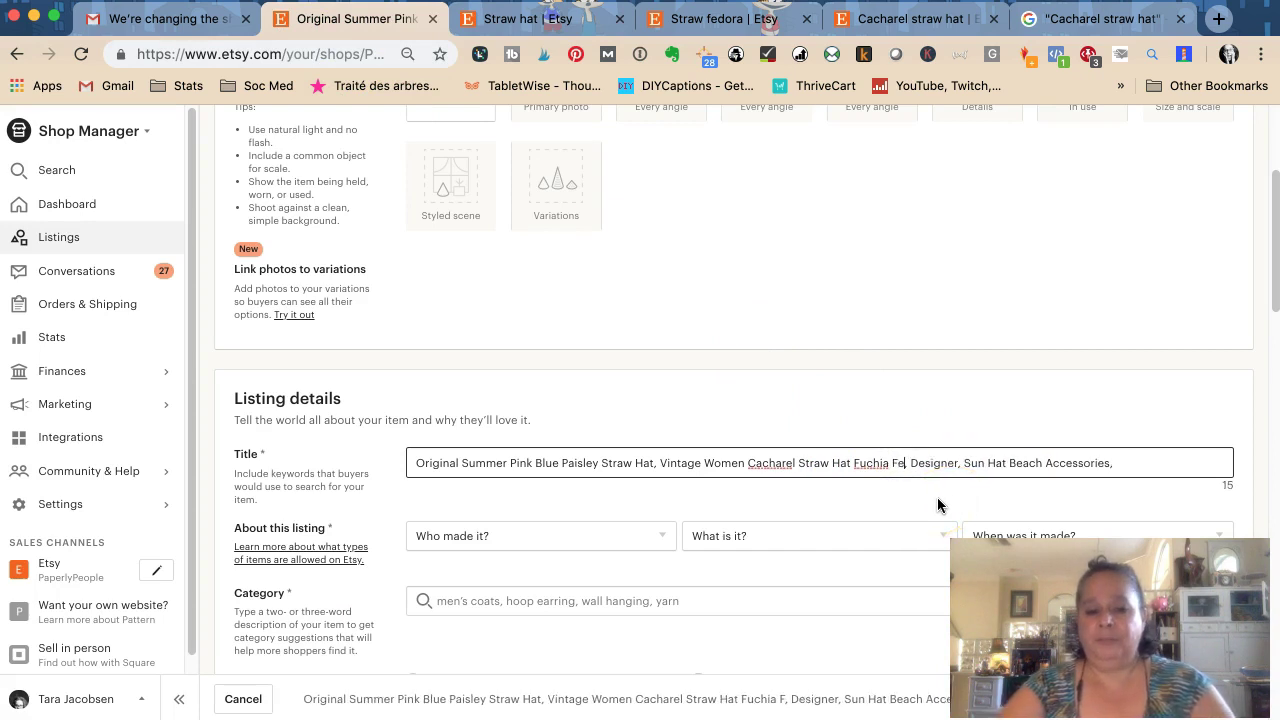
type("ora")
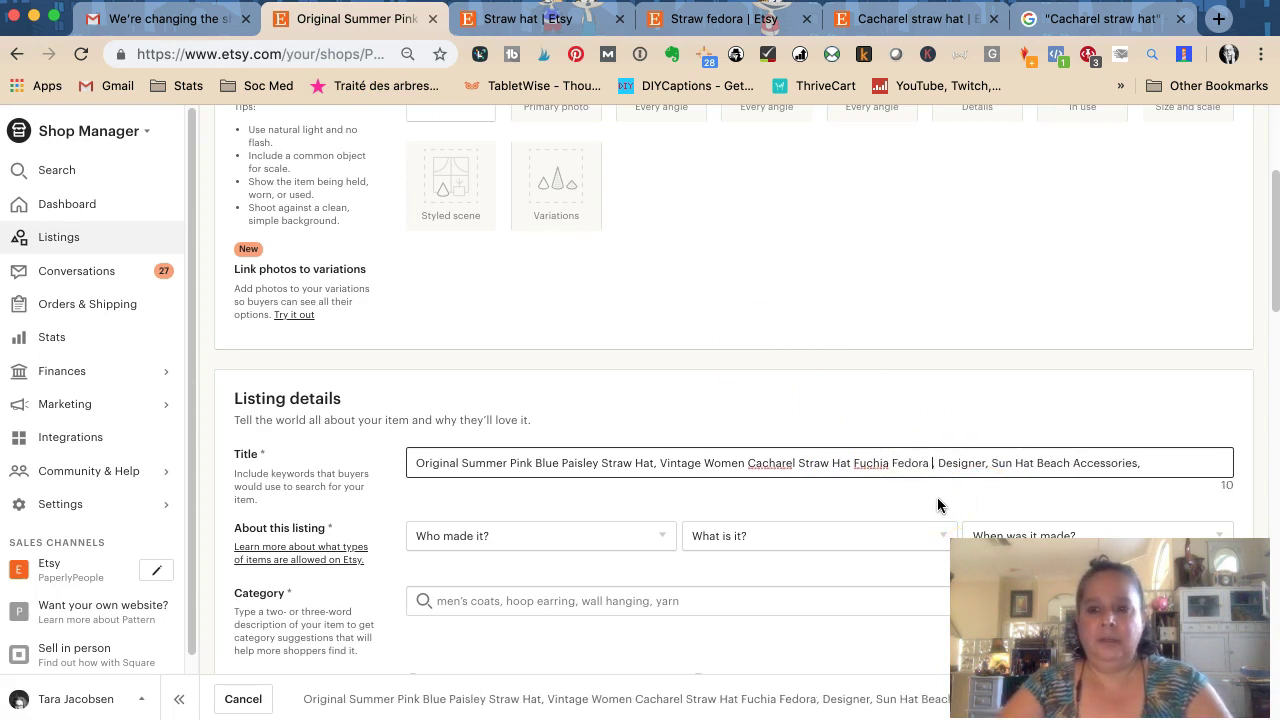
key("BackSpace")
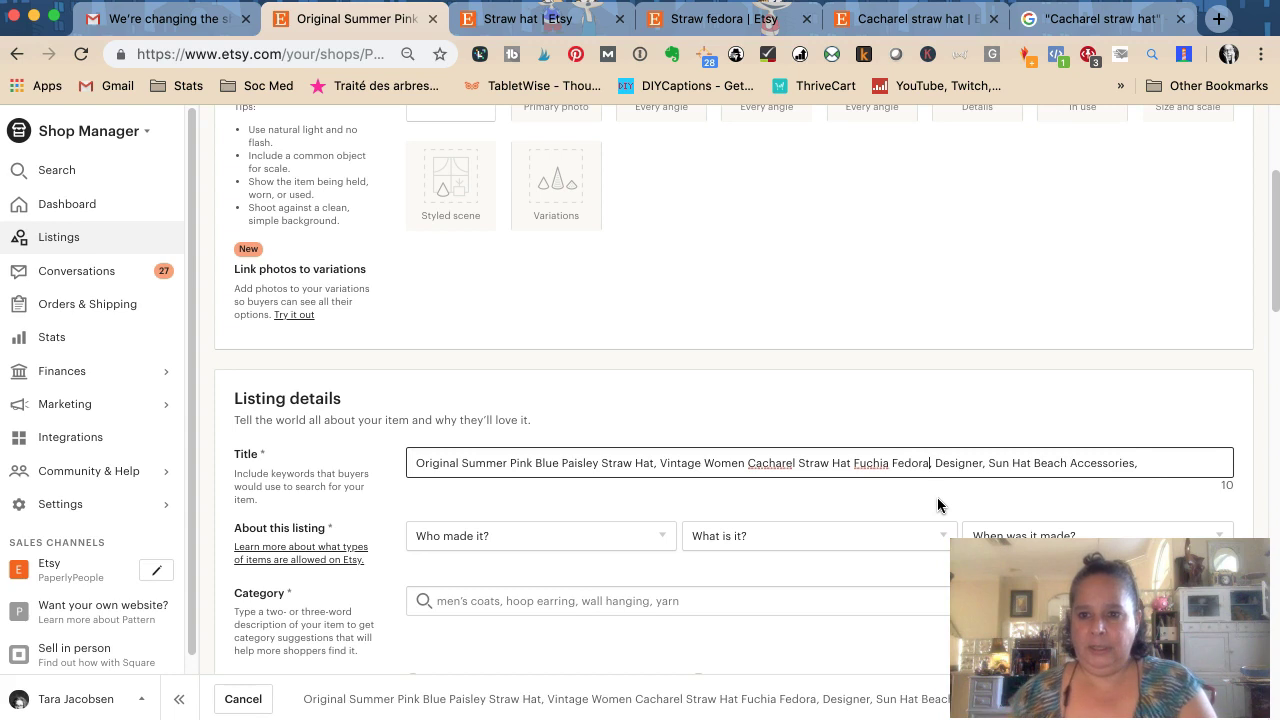
Close the "Cacharel straw hat" and "straw fedora" Etsy search pages.
left_click(865, 30)
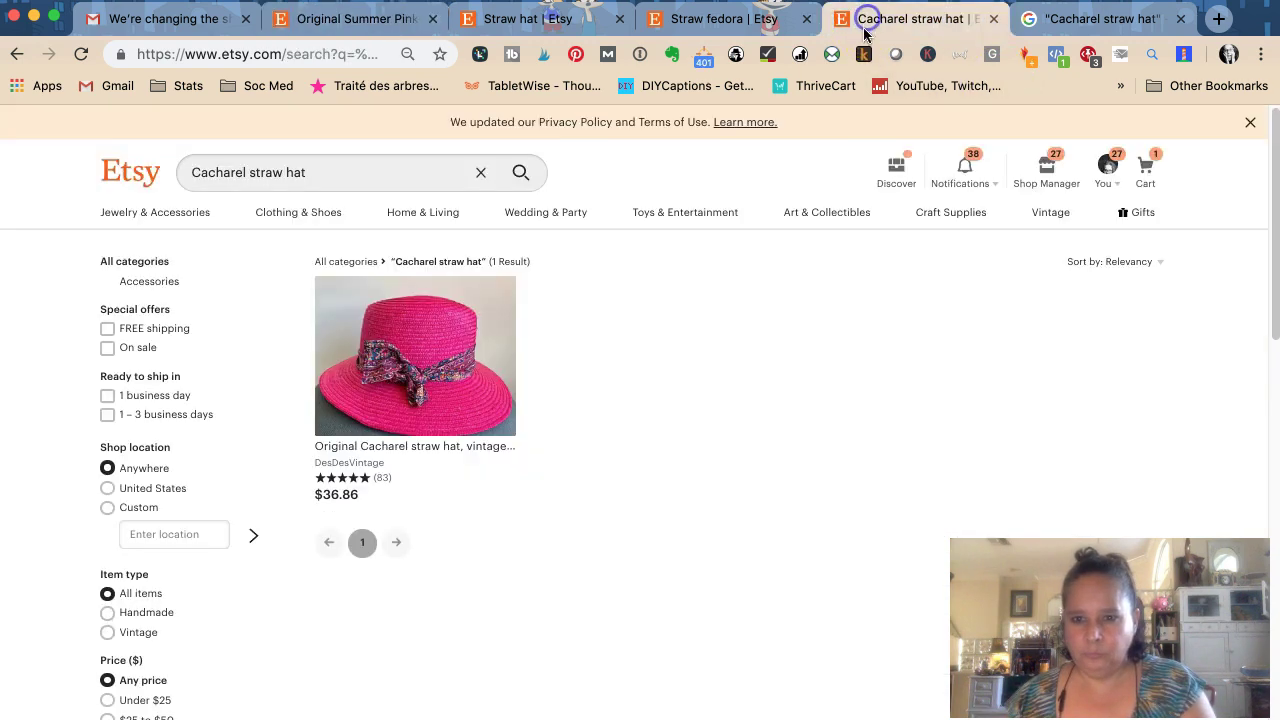
left_click(992, 19)
left_click(716, 22)
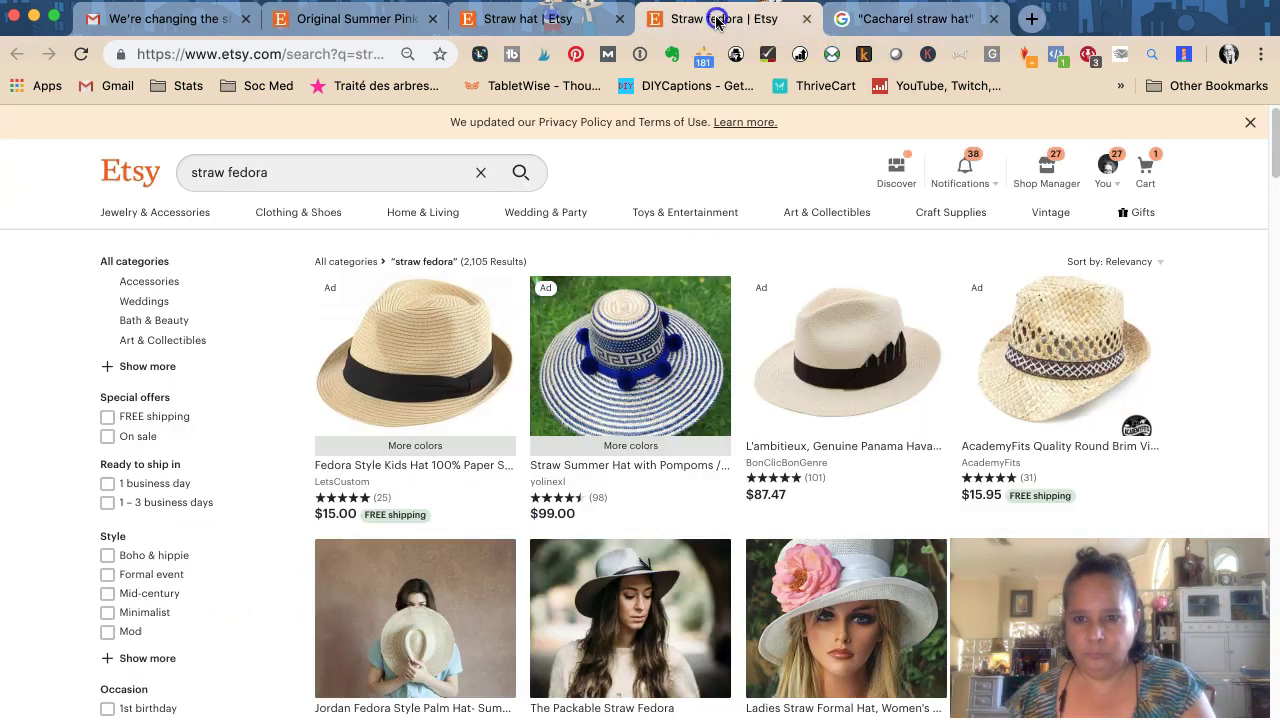
left_click(805, 19)
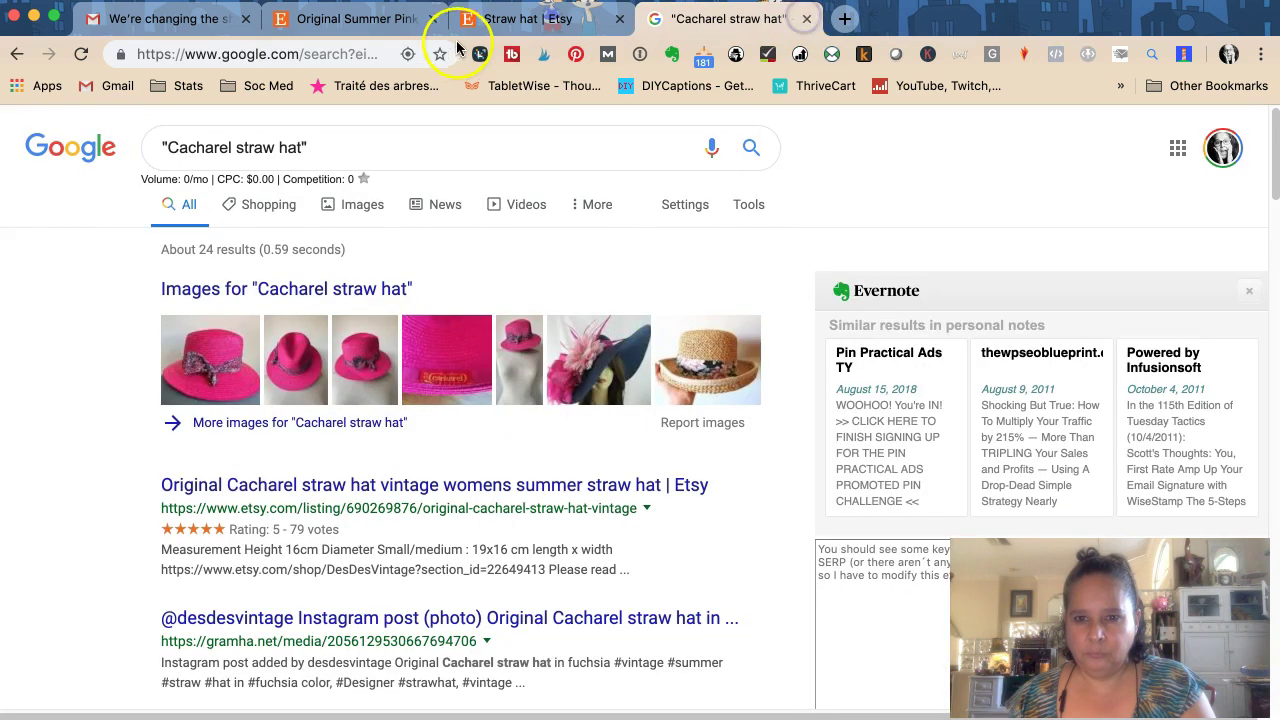
Examine the hat styles and listing titles in the Etsy "straw hat" search results.
left_click(507, 22)
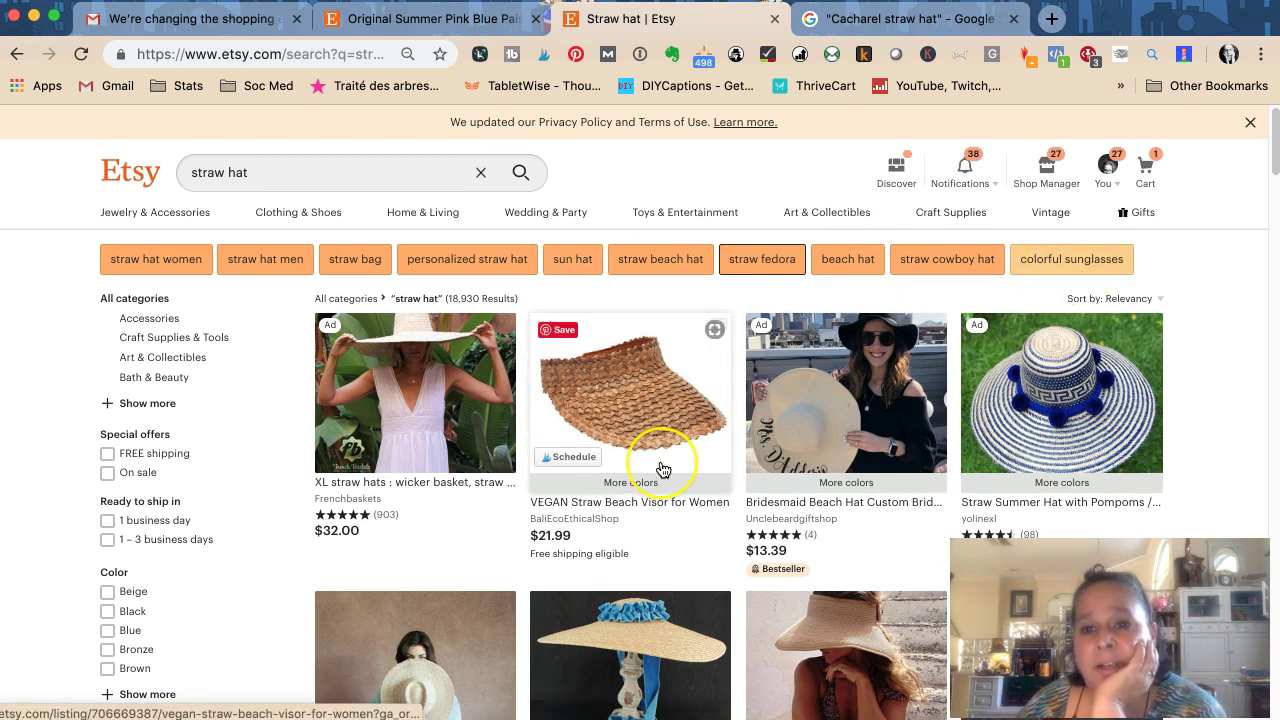
scroll(660, 466, "down", 1)
scroll(660, 466, "down", 3)
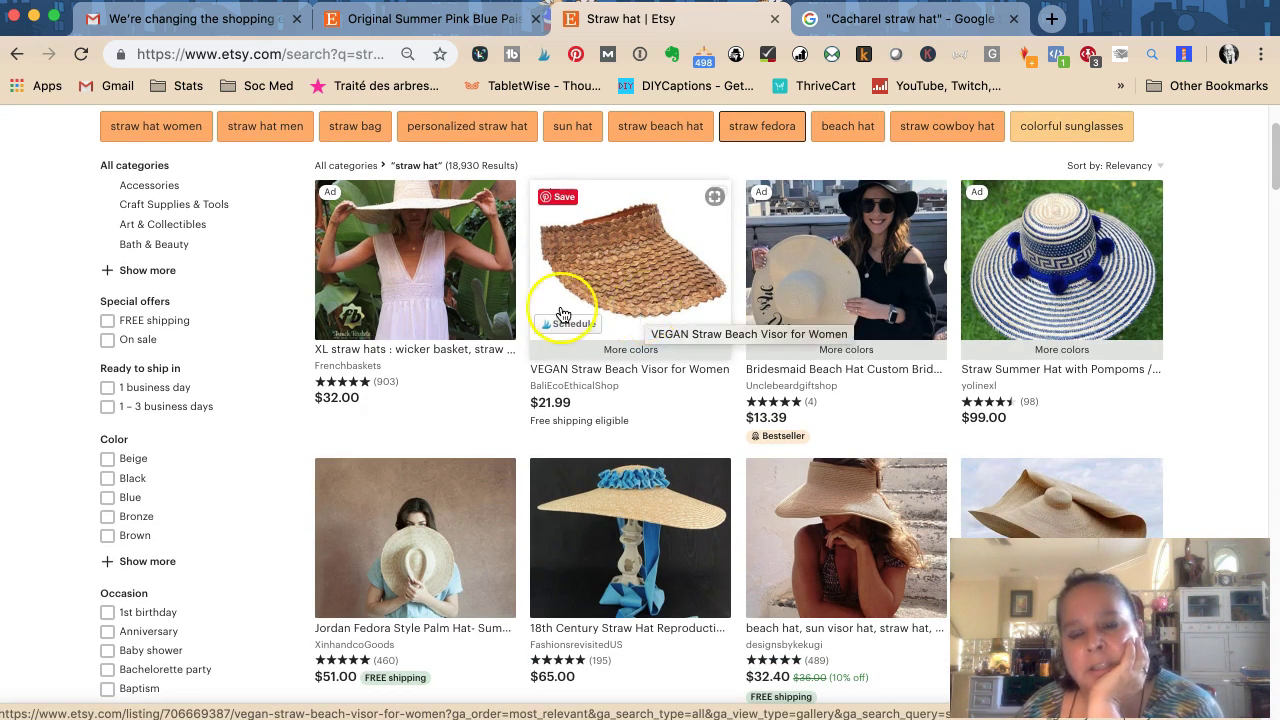
scroll(563, 314, "down", 1)
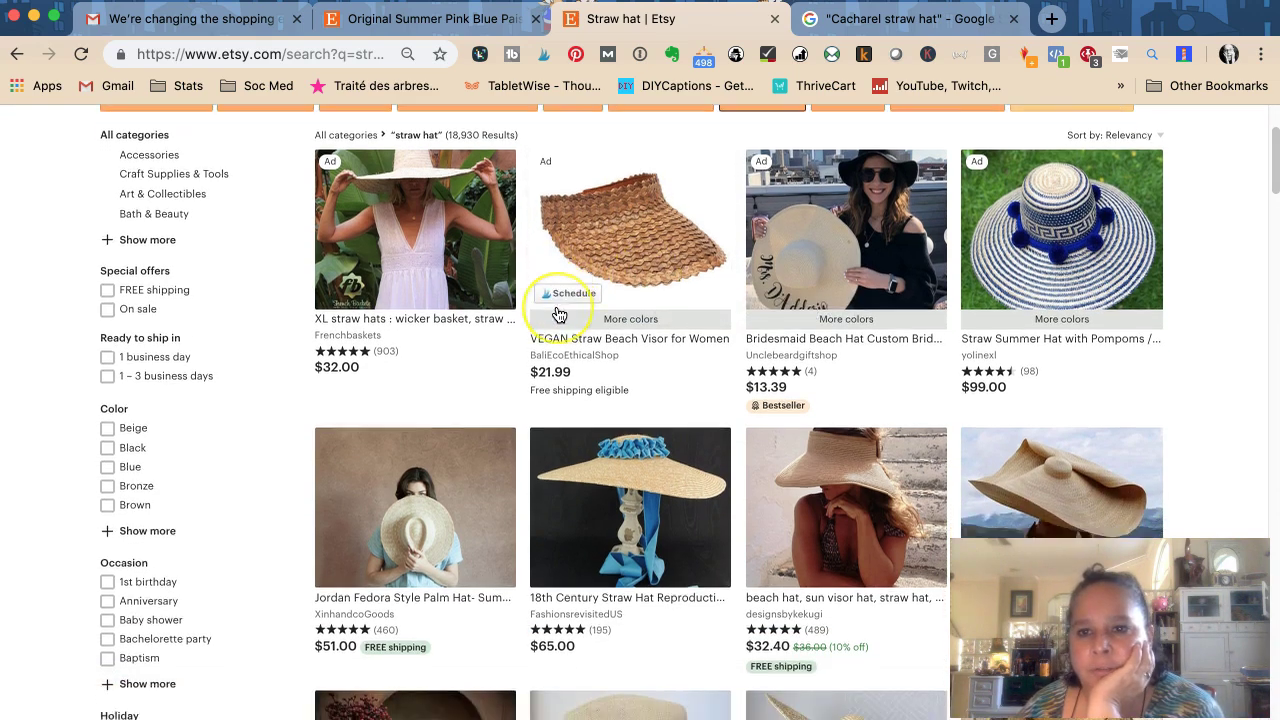
scroll(560, 314, "down", 7)
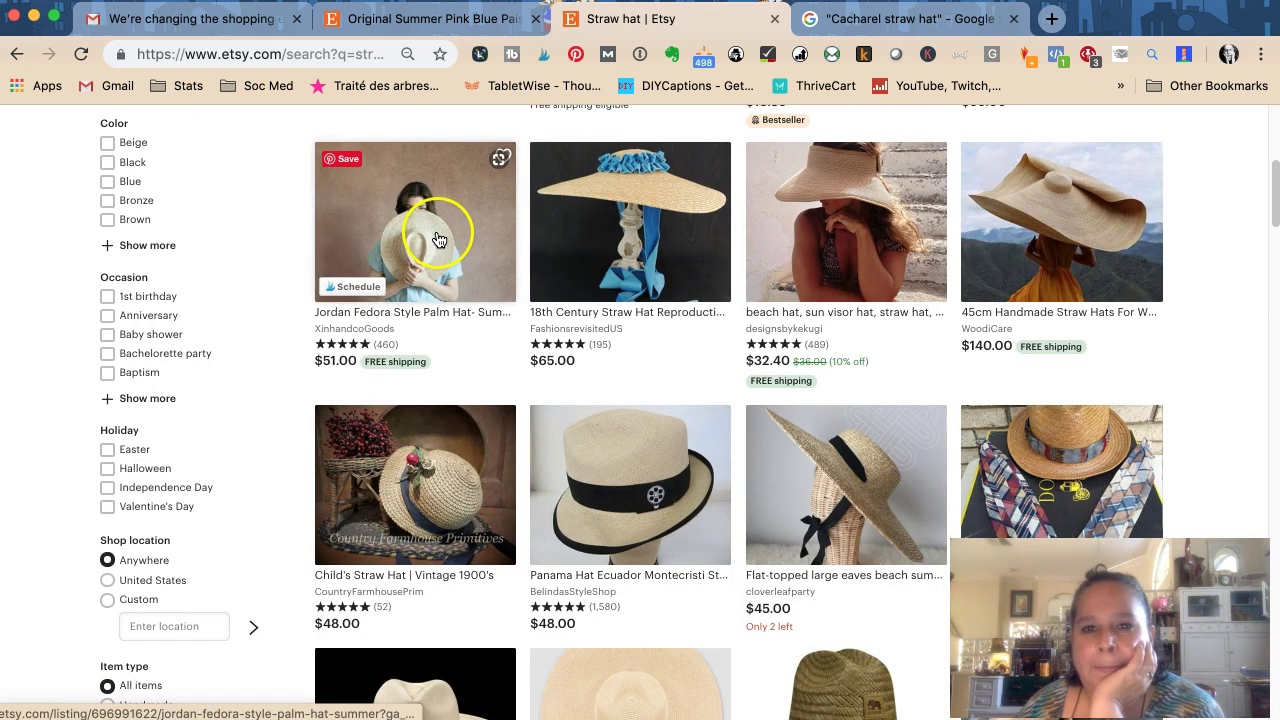
scroll(680, 323, "down", 1)
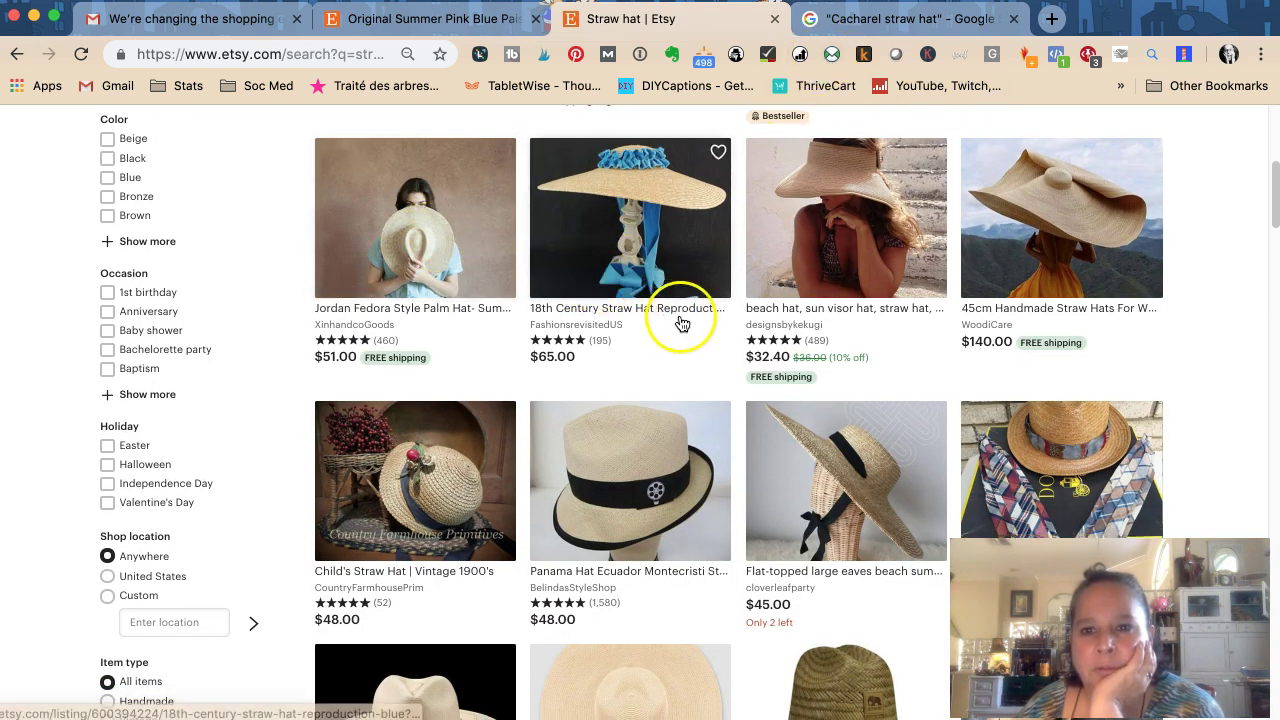
scroll(684, 327, "down", 2)
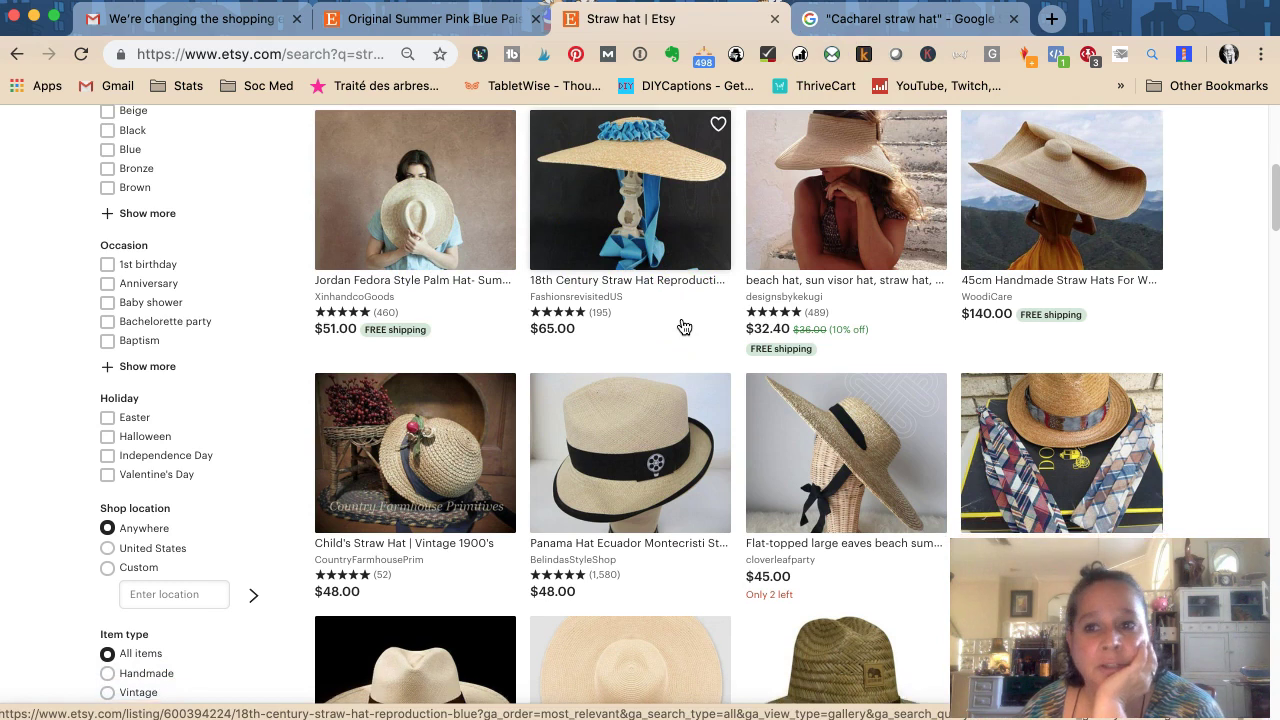
scroll(684, 327, "down", 4)
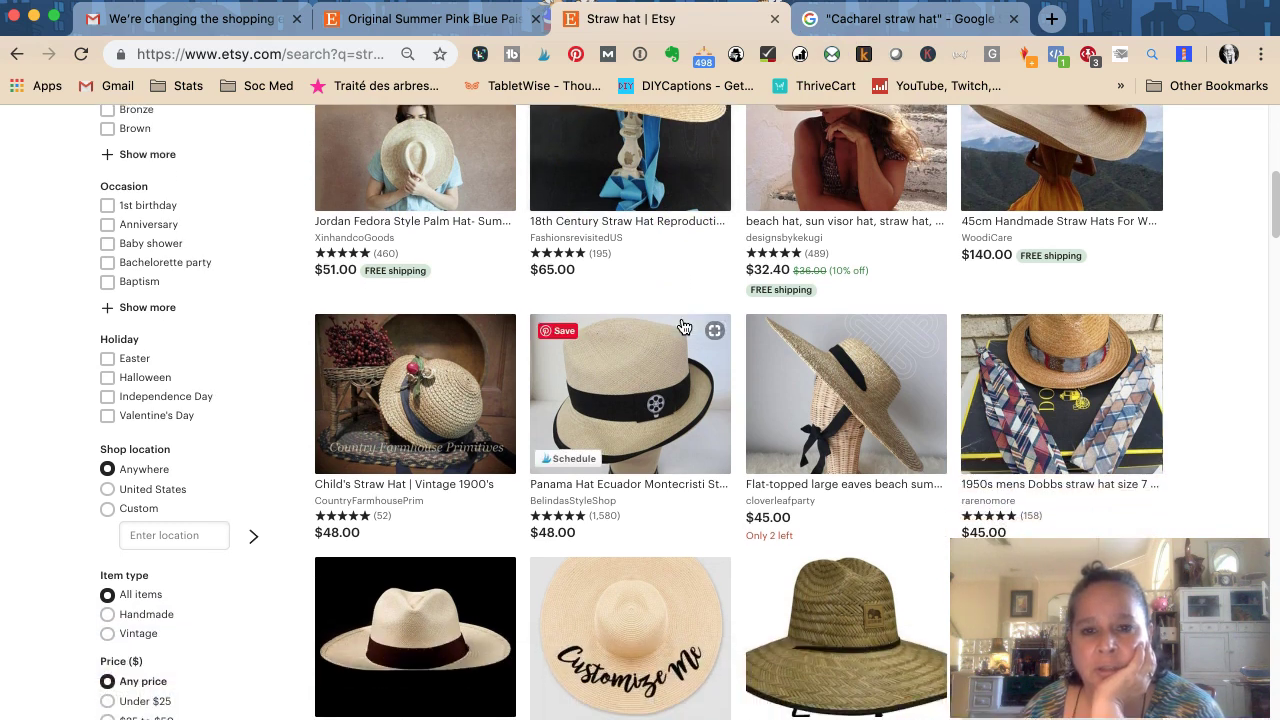
scroll(684, 327, "down", 5)
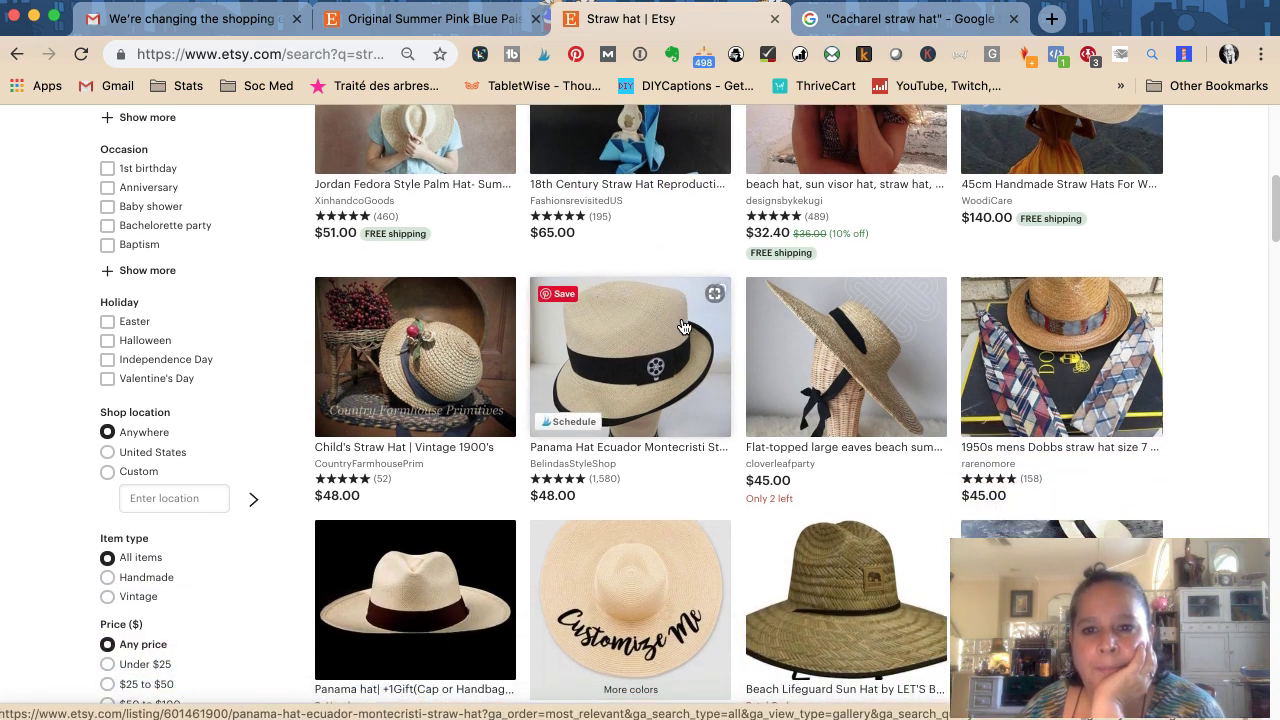
scroll(684, 327, "down", 8)
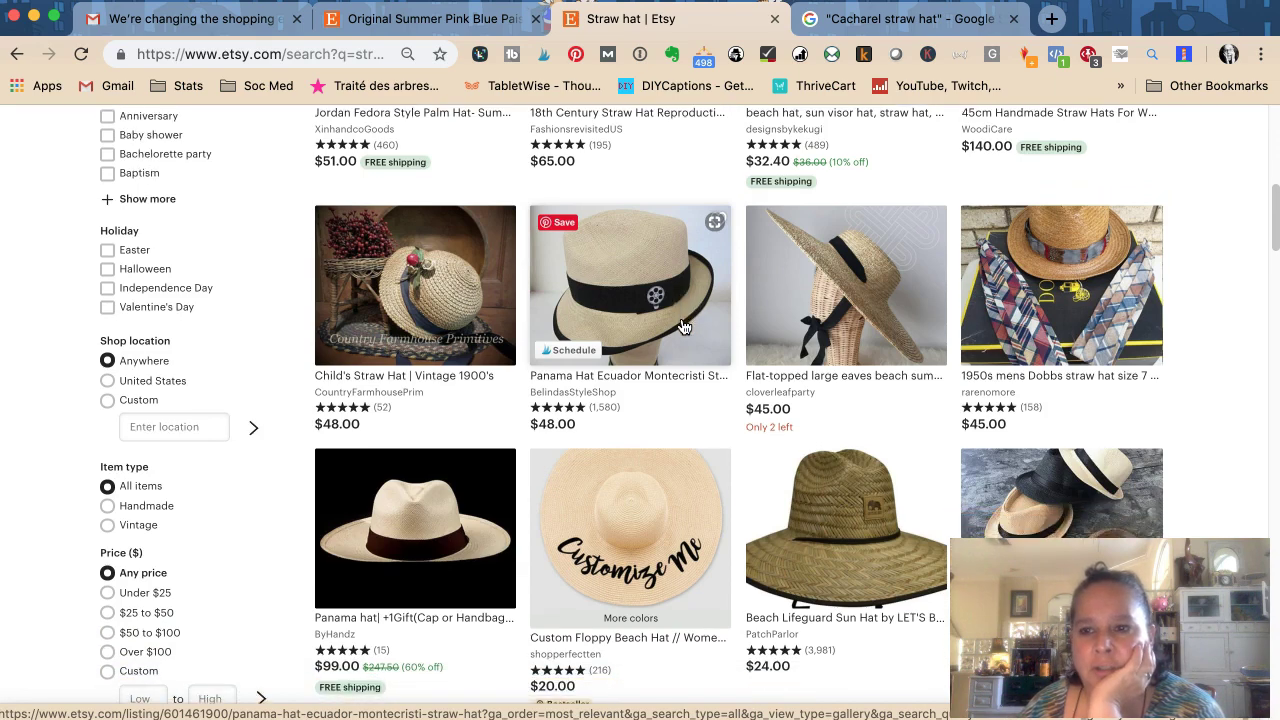
scroll(684, 327, "down", 15)
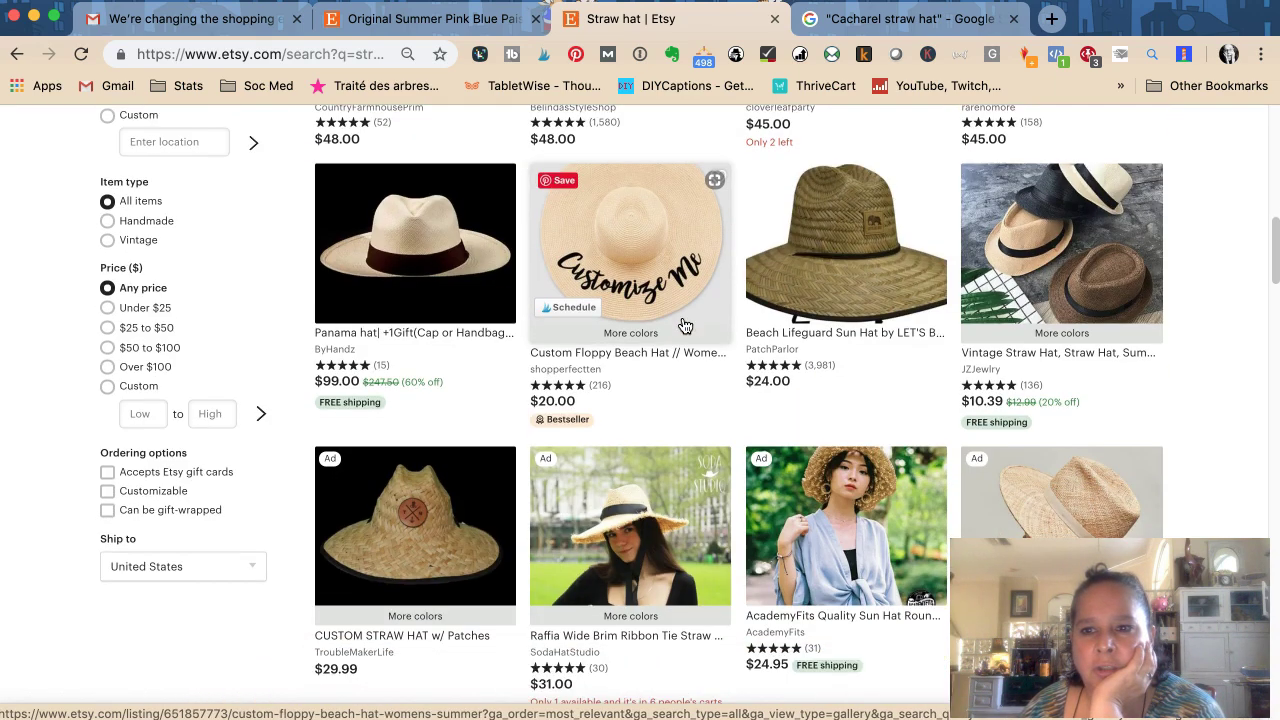
scroll(684, 327, "down", 20)
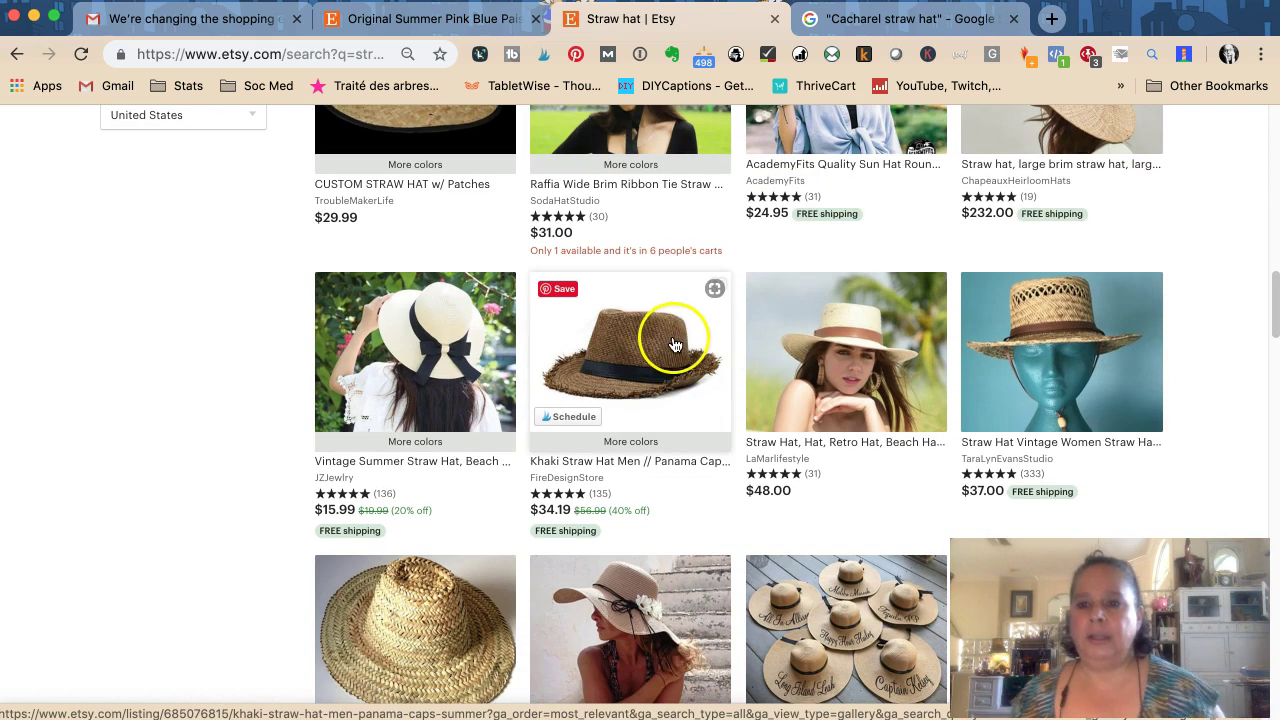
Open the Marmalead app at marmalead.com/app/ in place of the Google results for "Cacharel straw hat".
left_click(916, 20)
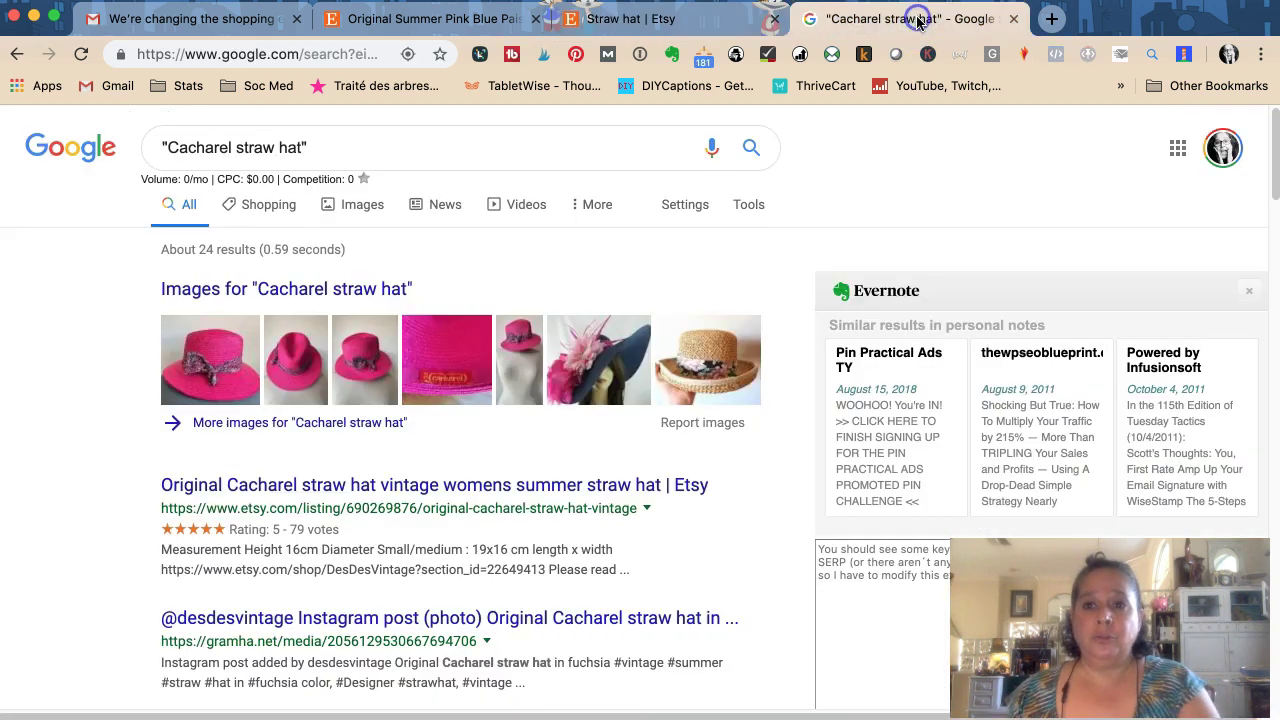
left_click(350, 52)
type("mar")
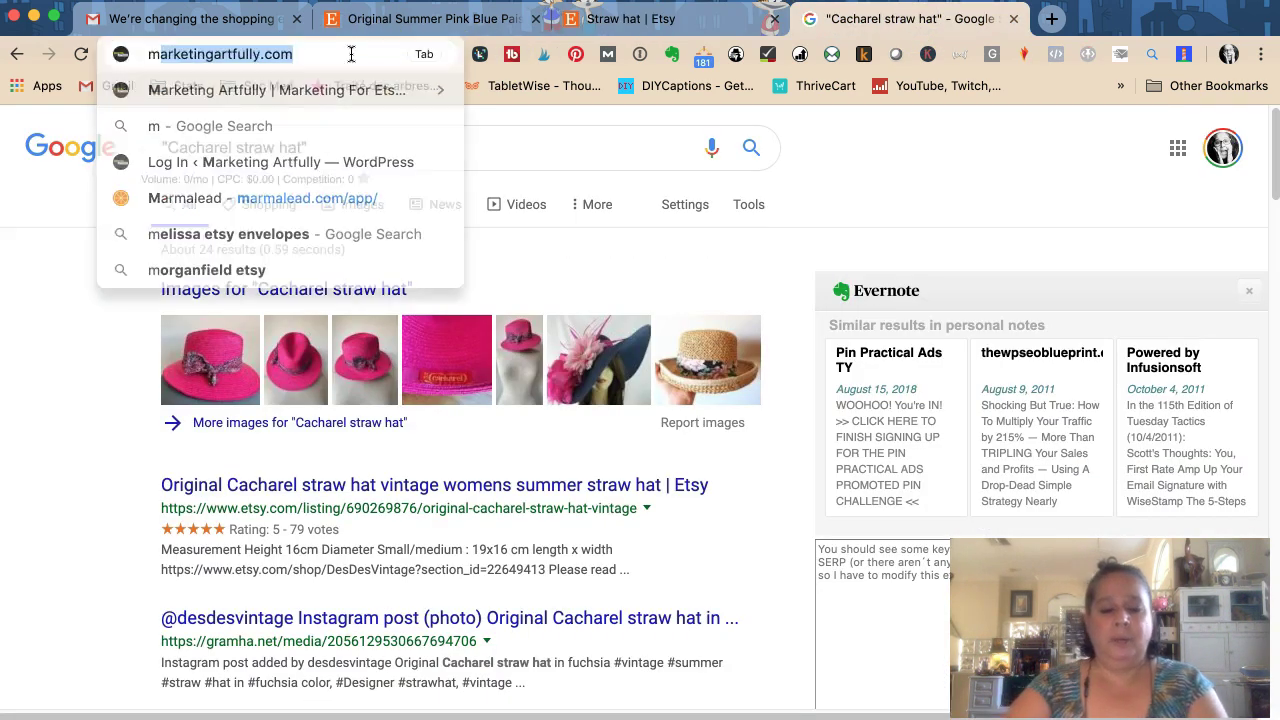
type("m")
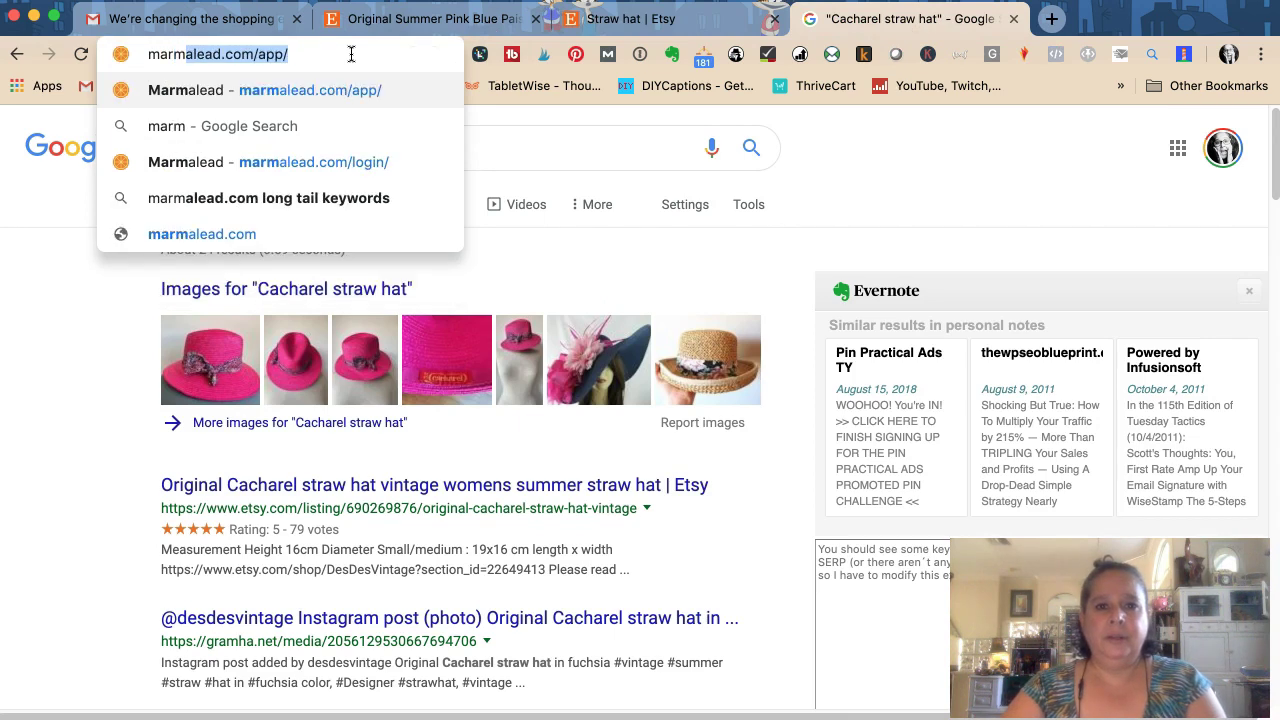
key("Return")
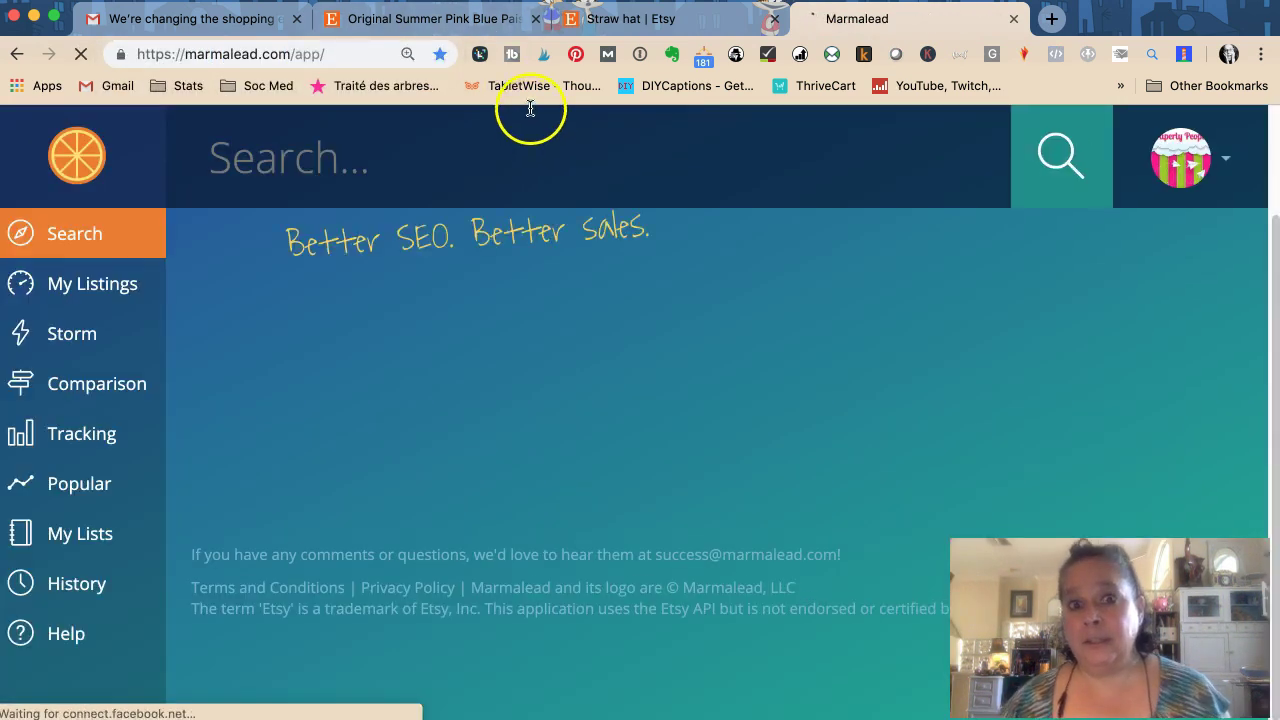
Search Marmalead for the keyword "vintage straw hat".
left_click(420, 157)
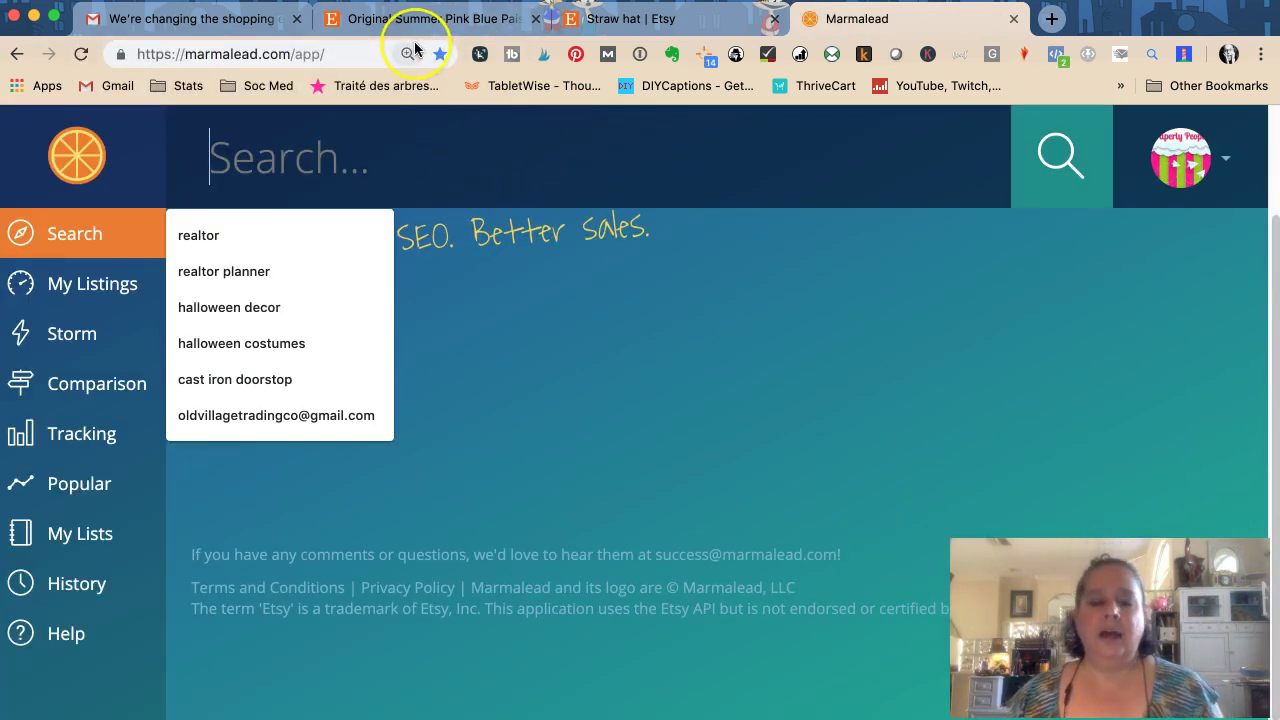
type("vintage ")
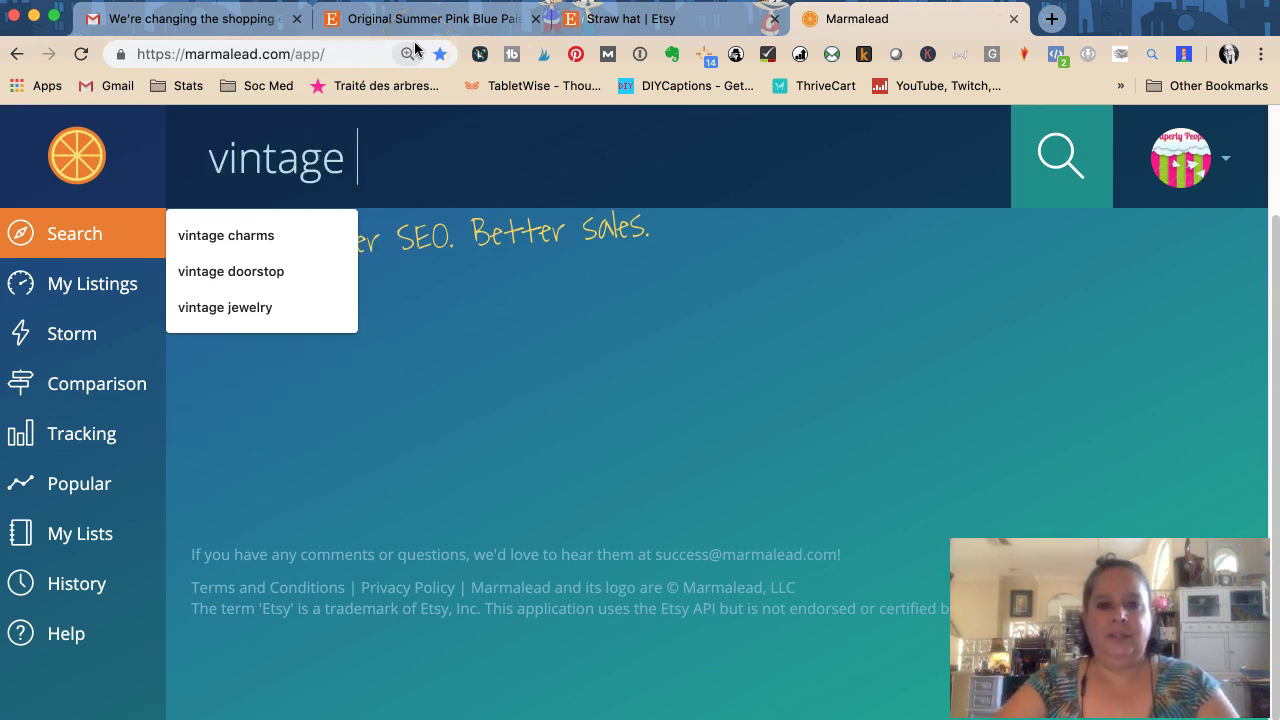
type("straw hat")
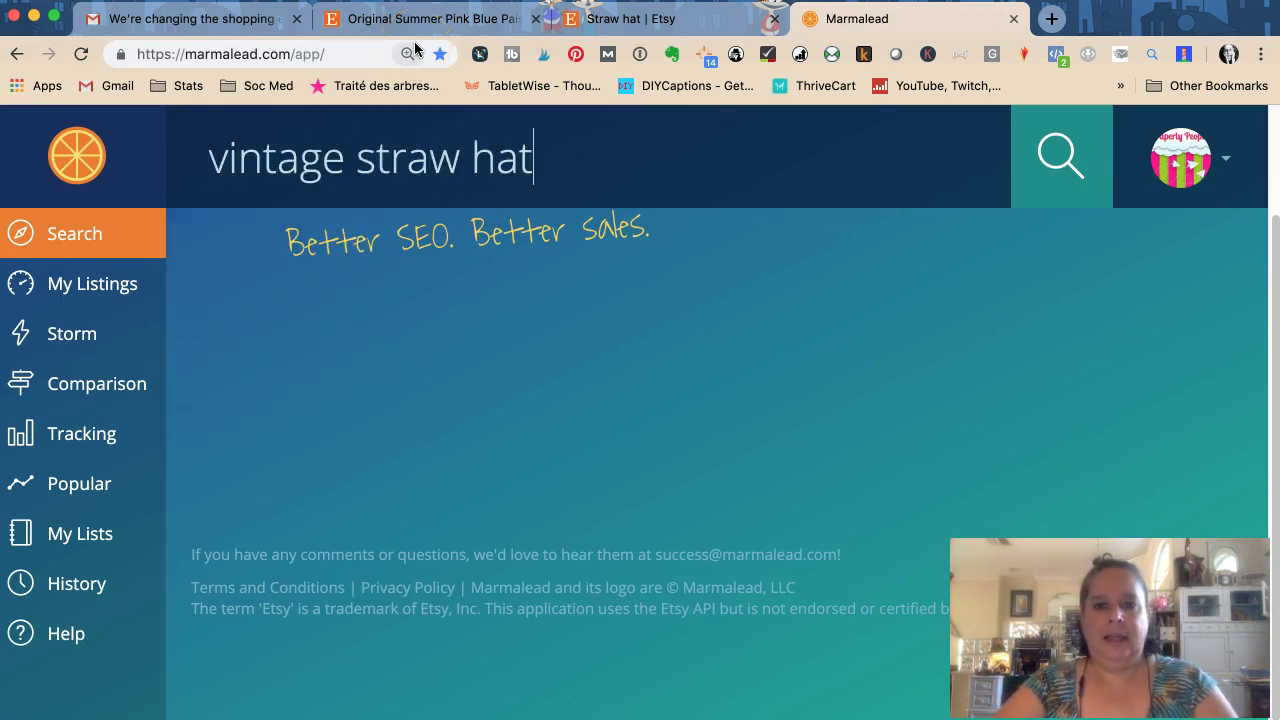
key("Return")
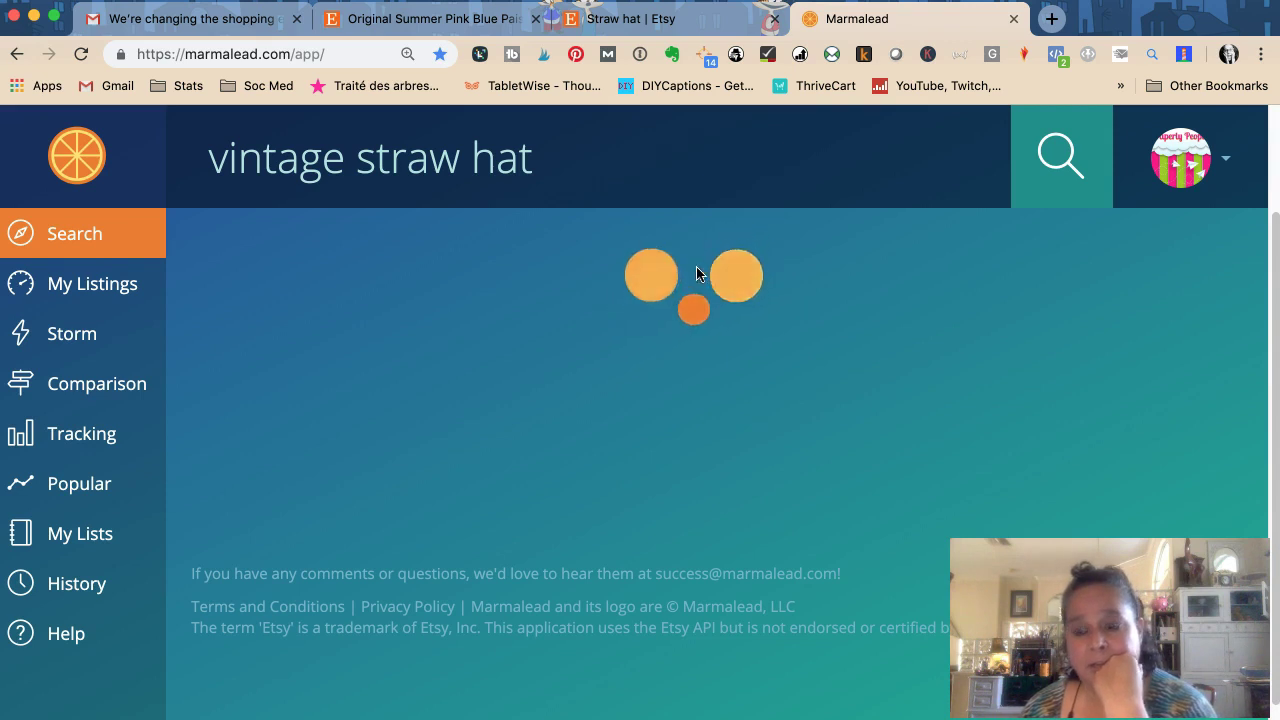
left_click(656, 268)
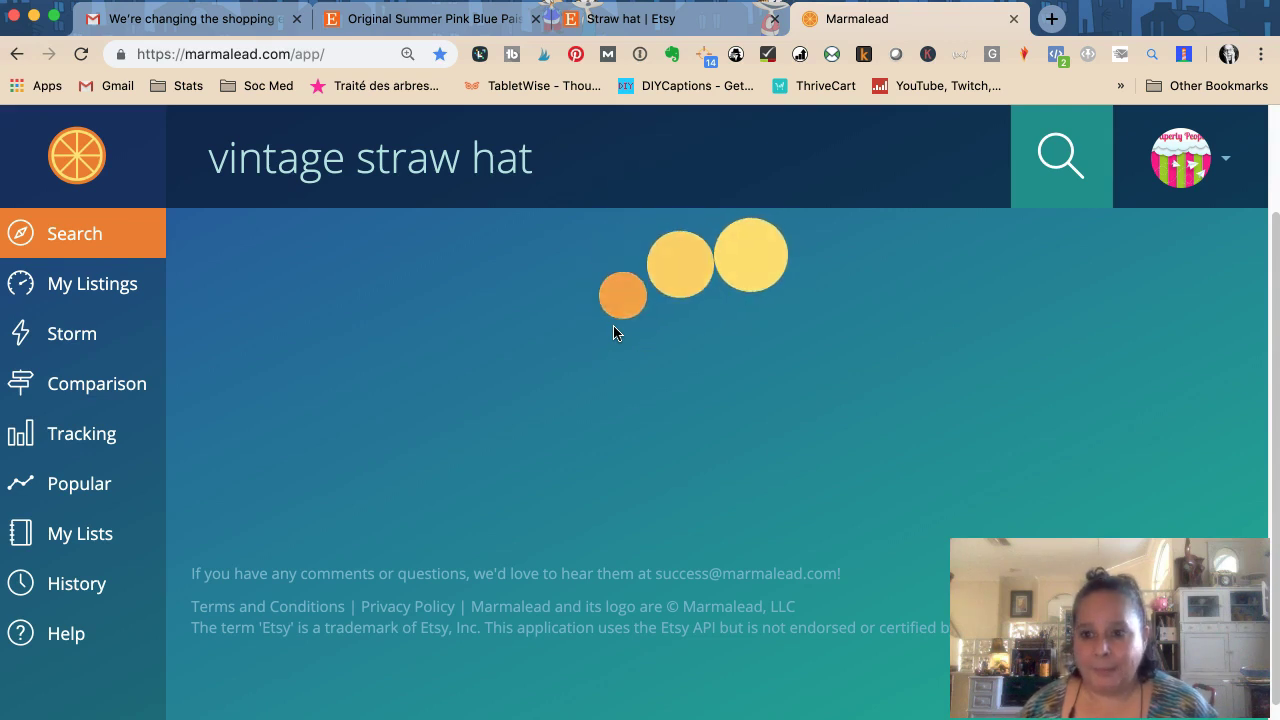
Examine Marmalead's search, engagement, competition, listing photo, pricing and shipping data for "vintage straw hat".
scroll(613, 330, "down", 2)
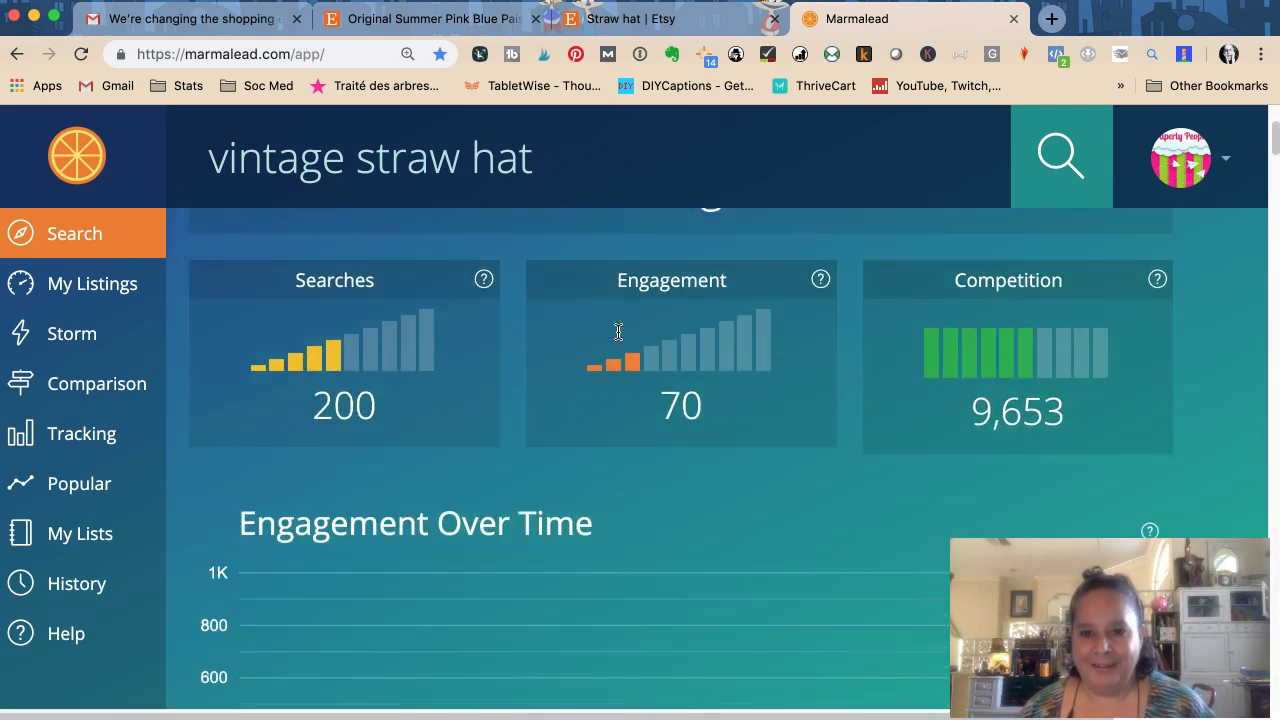
scroll(619, 336, "down", 4)
scroll(619, 336, "up", 6)
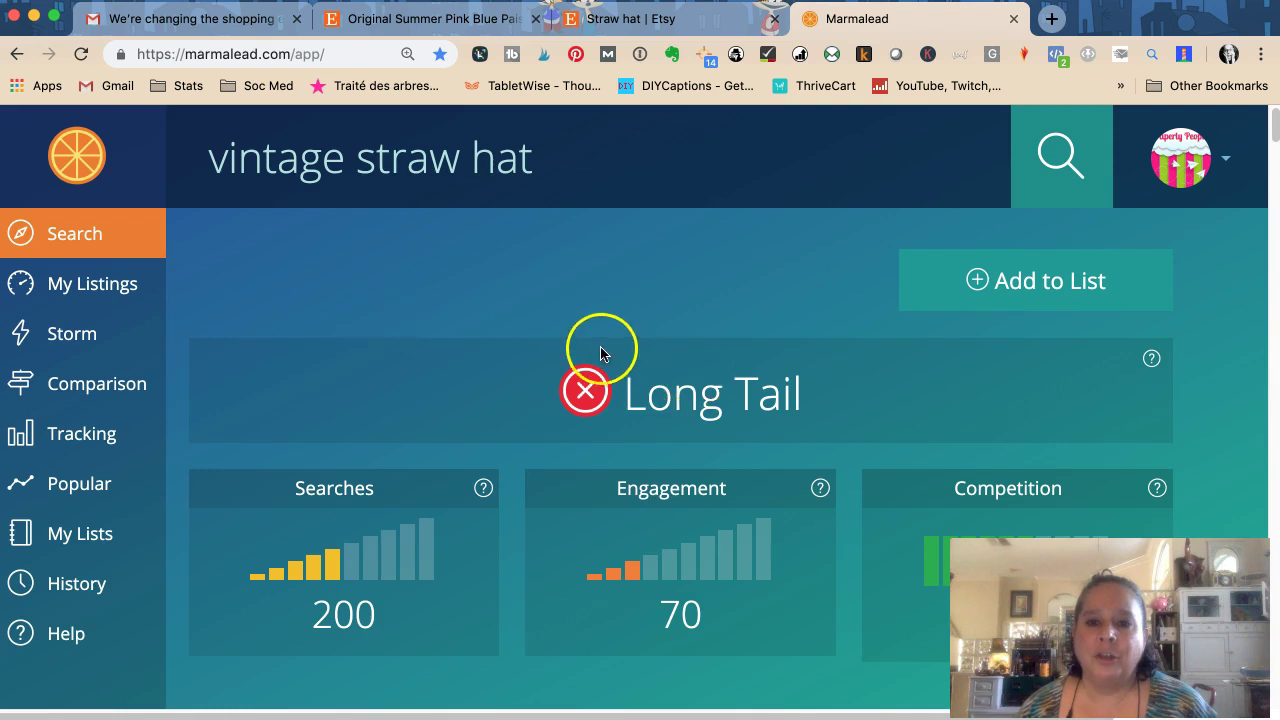
scroll(612, 349, "down", 12)
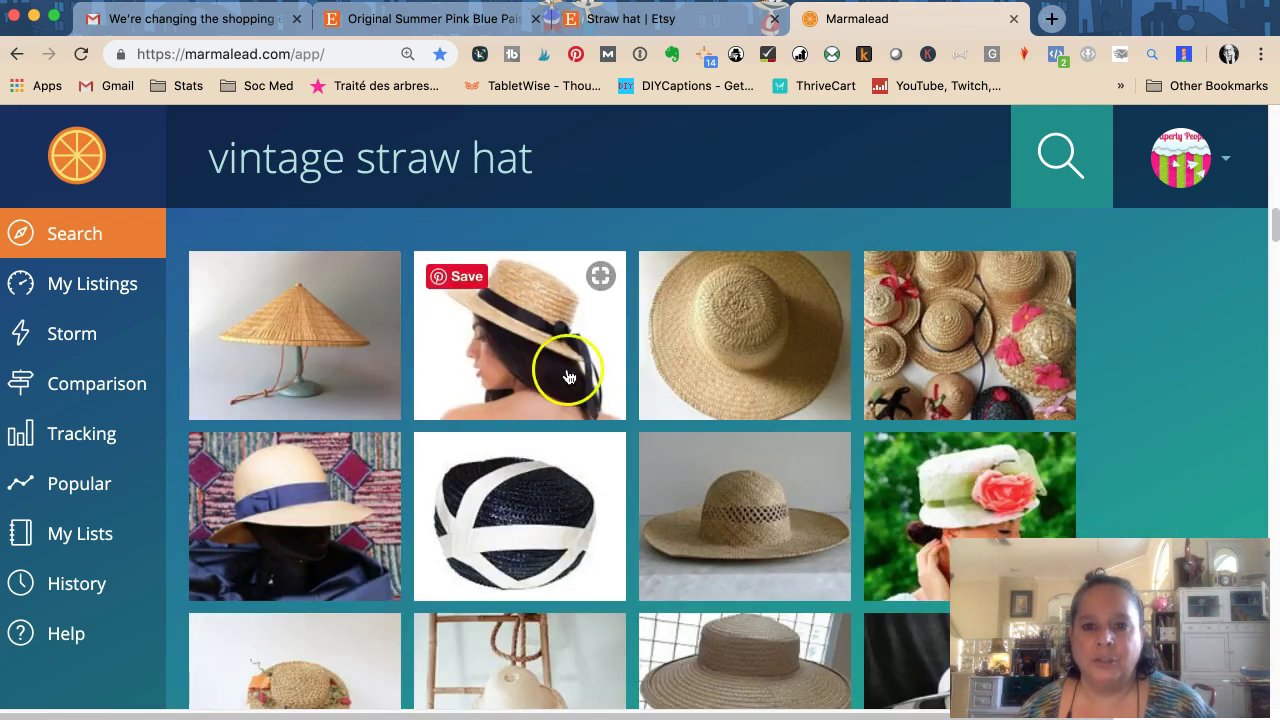
scroll(571, 378, "down", 5)
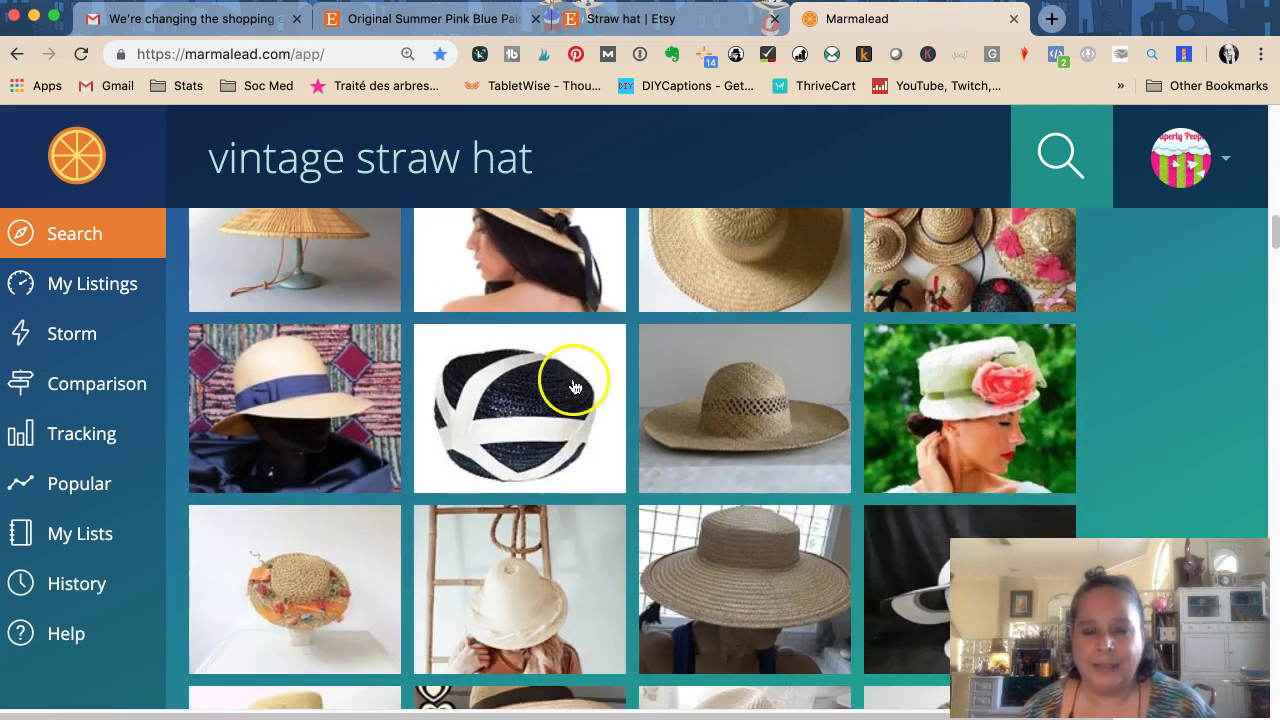
scroll(575, 385, "down", 10)
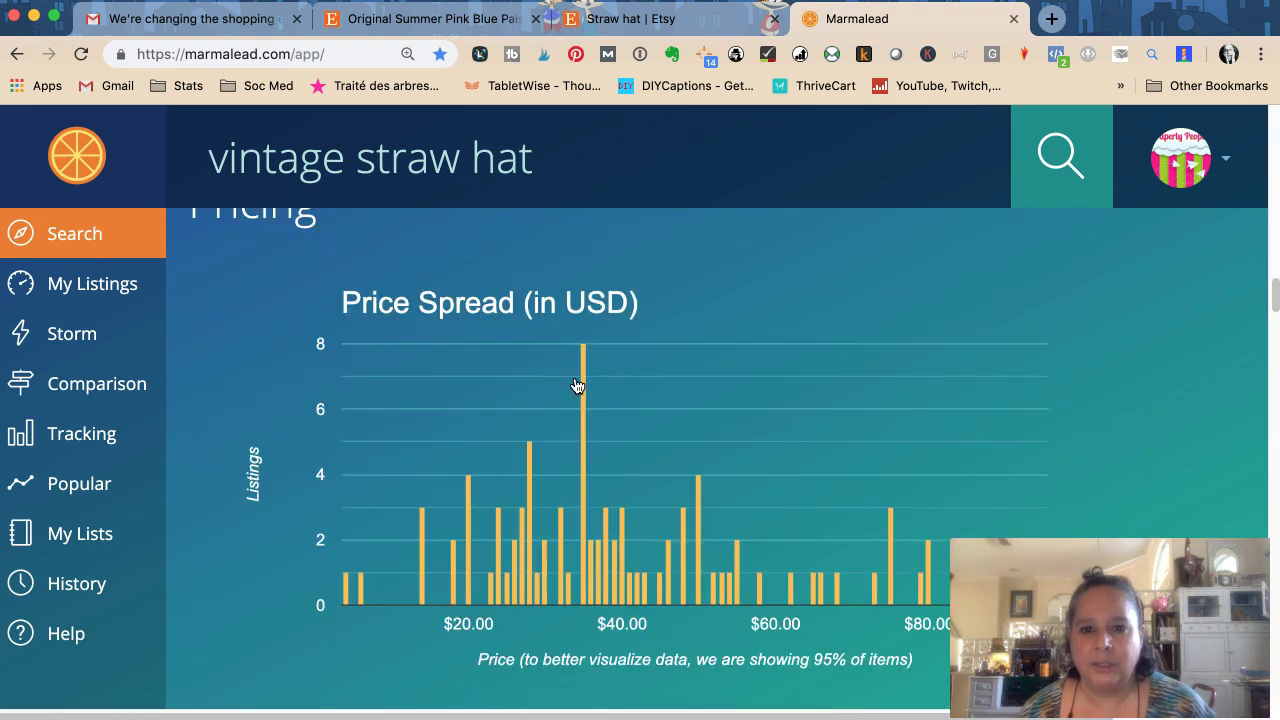
scroll(573, 383, "down", 10)
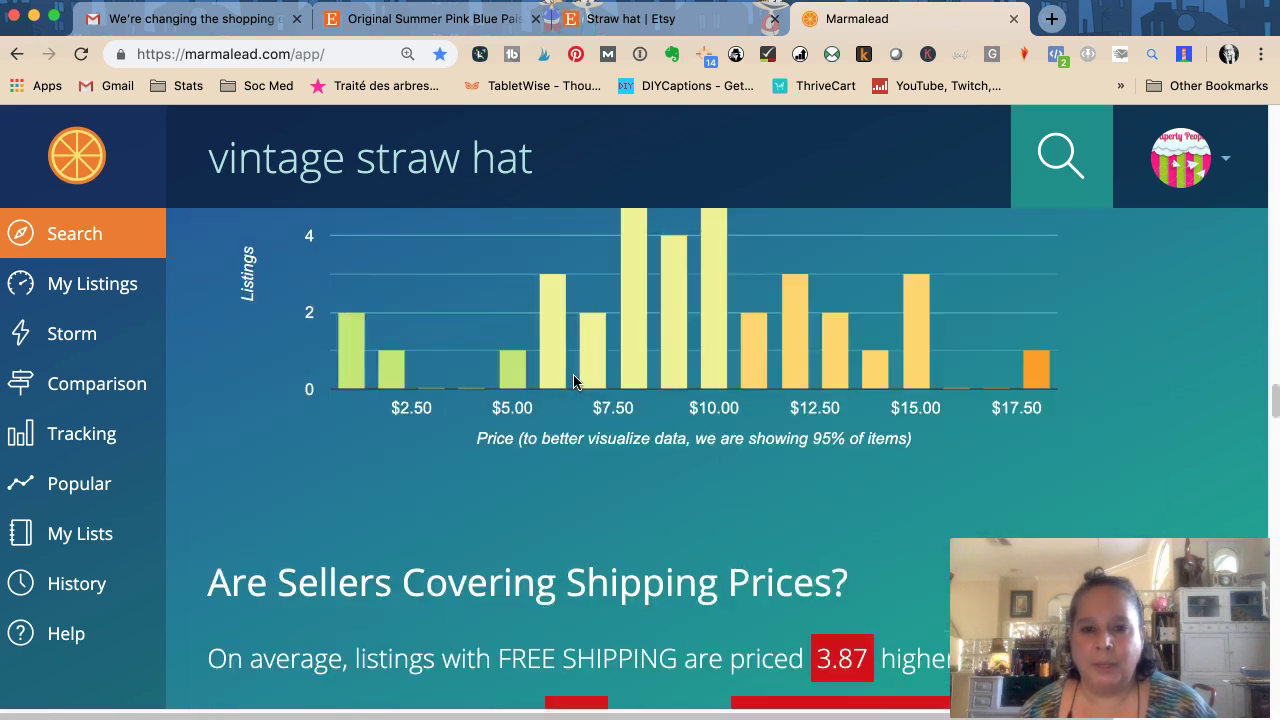
scroll(573, 380, "down", 4)
scroll(573, 380, "up", 10)
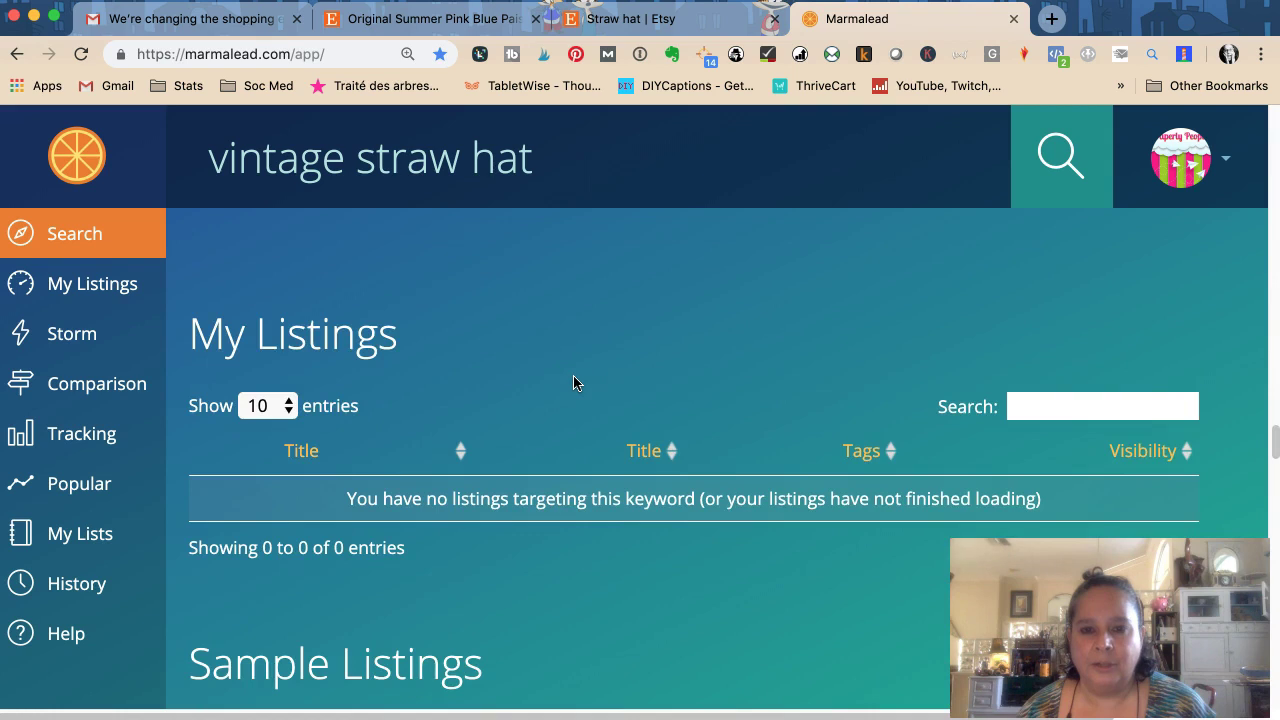
Examine the most-used tags and their counts for "vintage straw hat" in Marmalead's tag table.
scroll(660, 387, "down", 15)
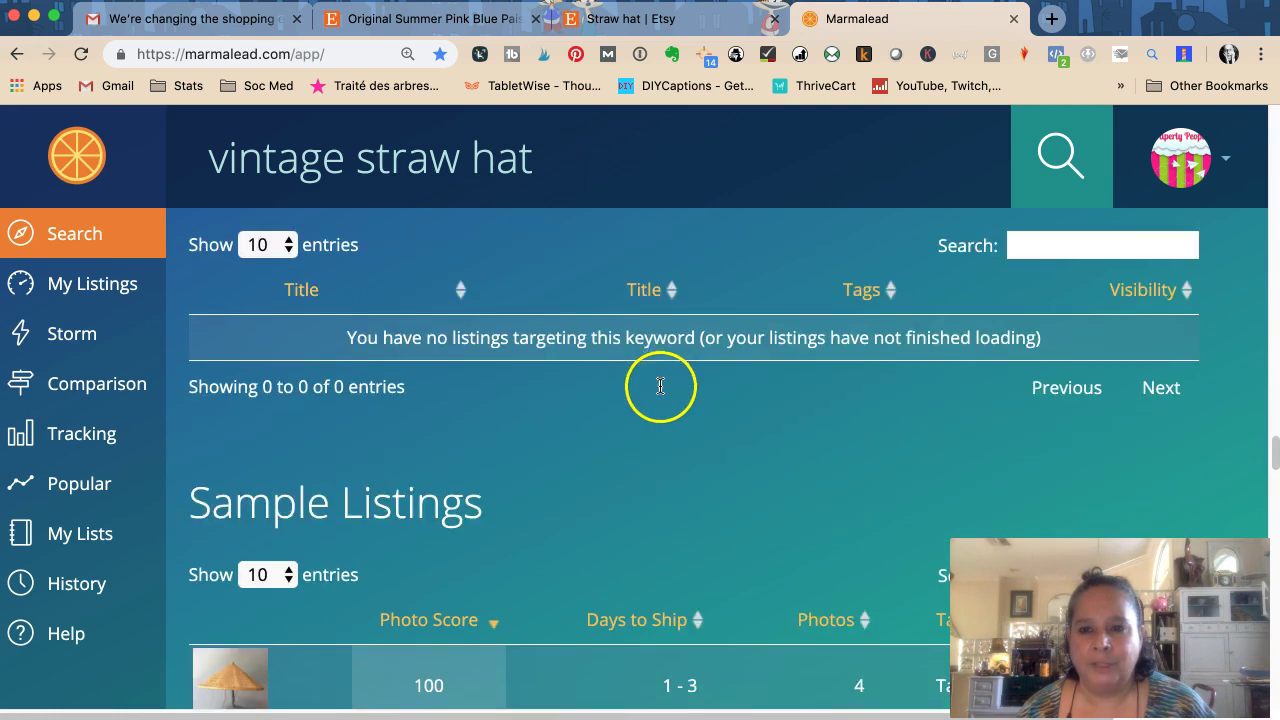
scroll(659, 391, "up", 5)
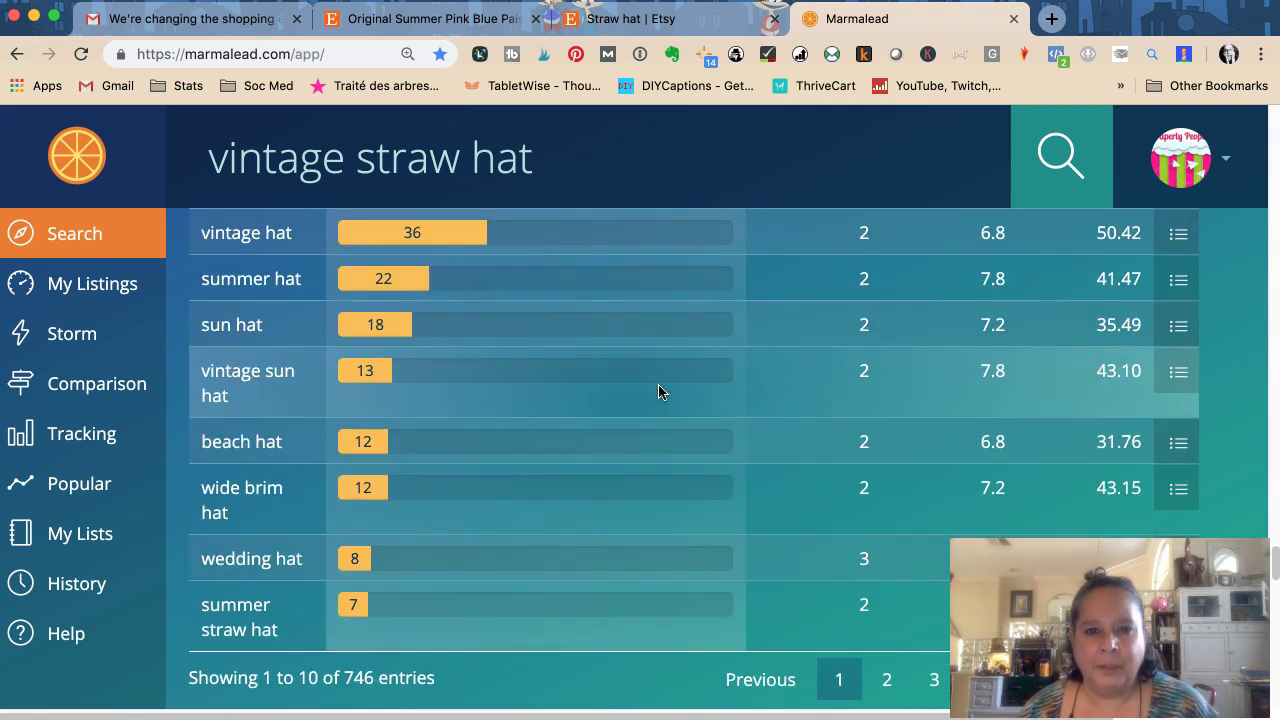
scroll(658, 391, "up", 1)
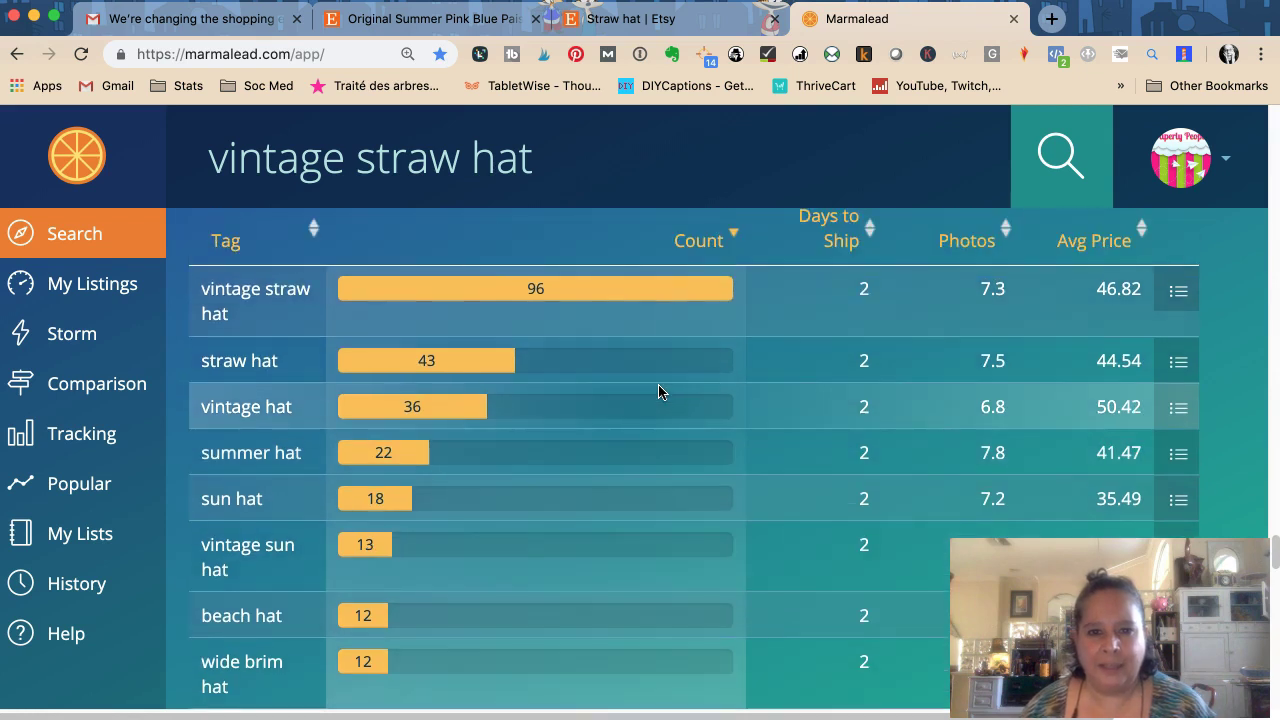
scroll(658, 391, "down", 2)
scroll(658, 391, "down", 2)
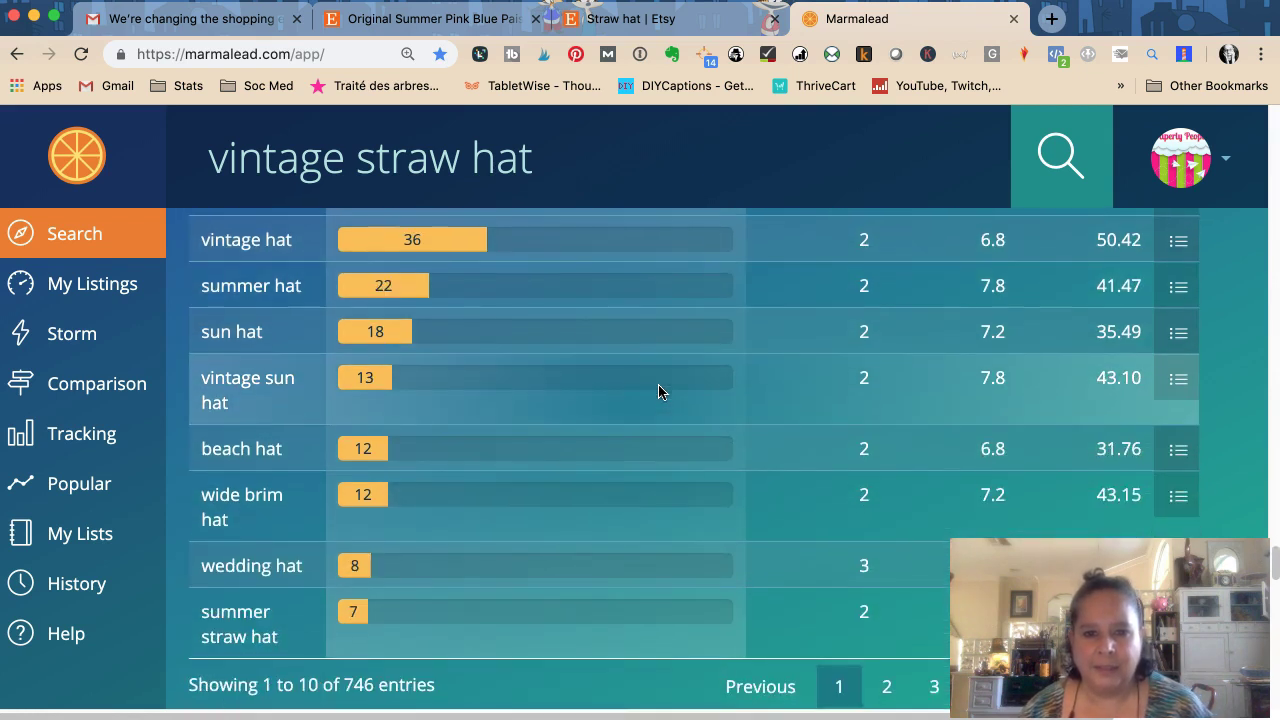
scroll(658, 384, "down", 1)
scroll(658, 388, "down", 1)
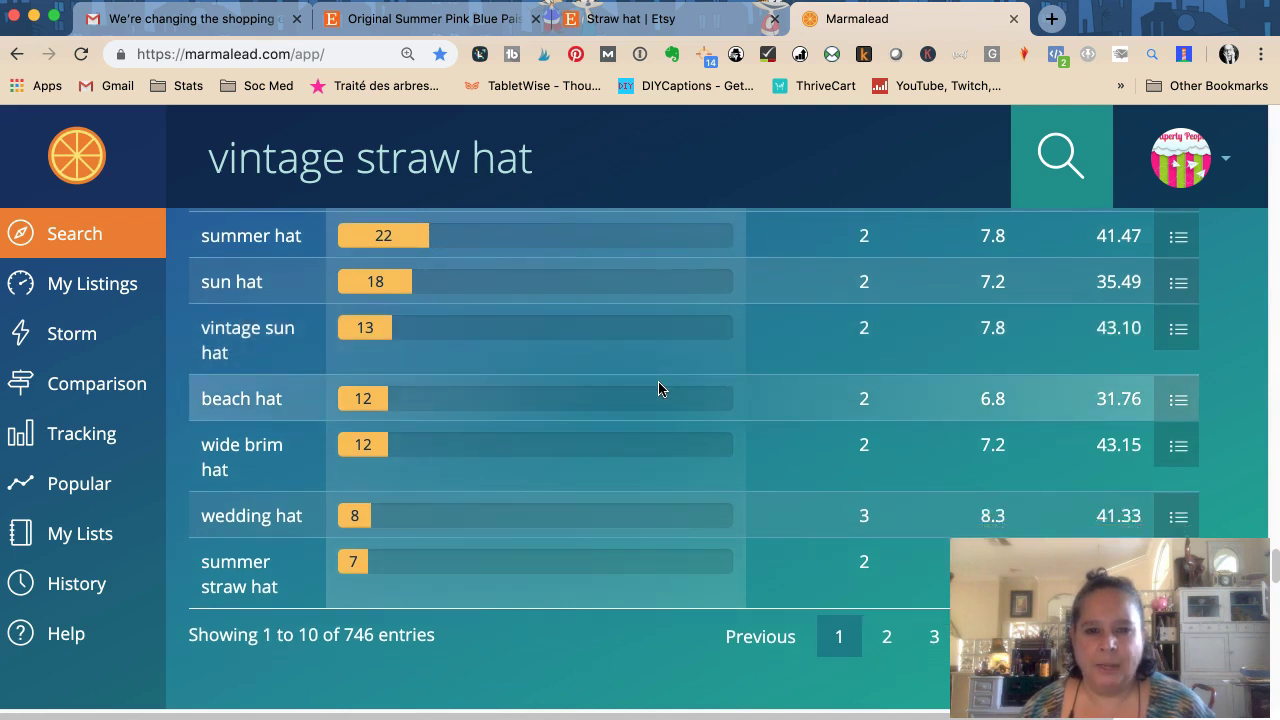
Close the Etsy "straw hat" search results and review the full title of the draft straw hat listing.
left_click(703, 18)
left_click(773, 19)
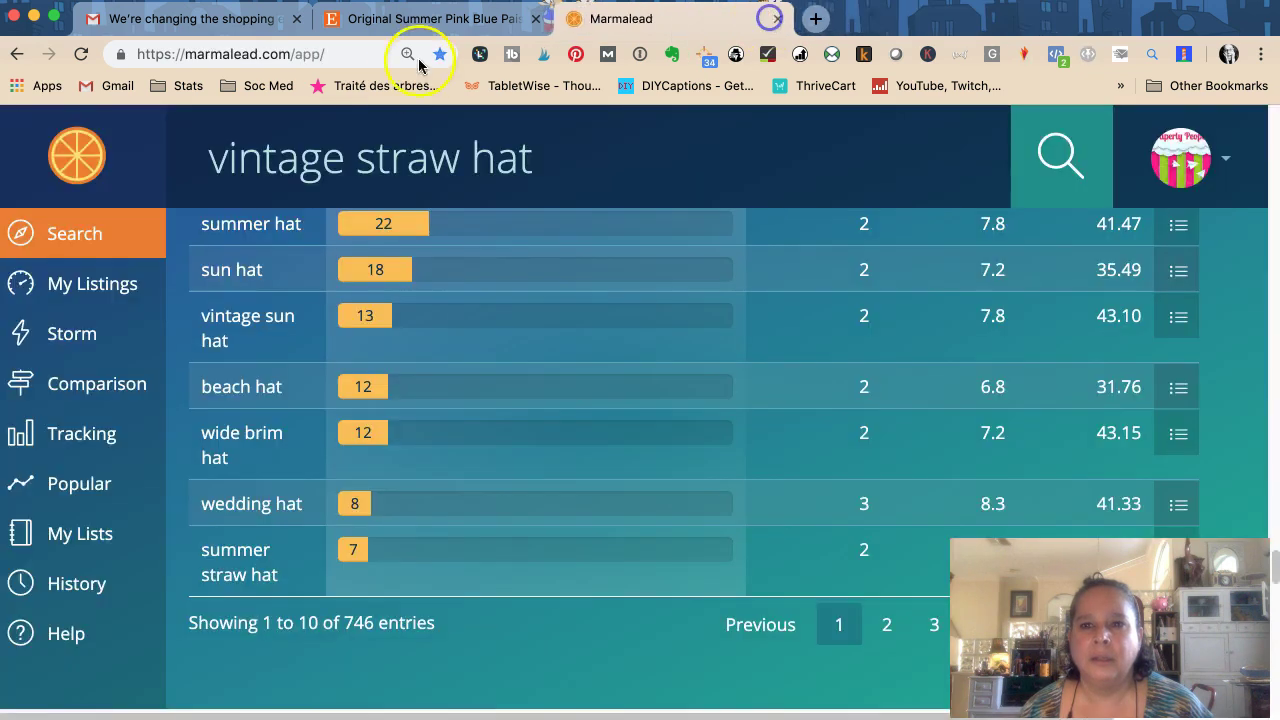
left_click(405, 24)
scroll(684, 360, "up", 5)
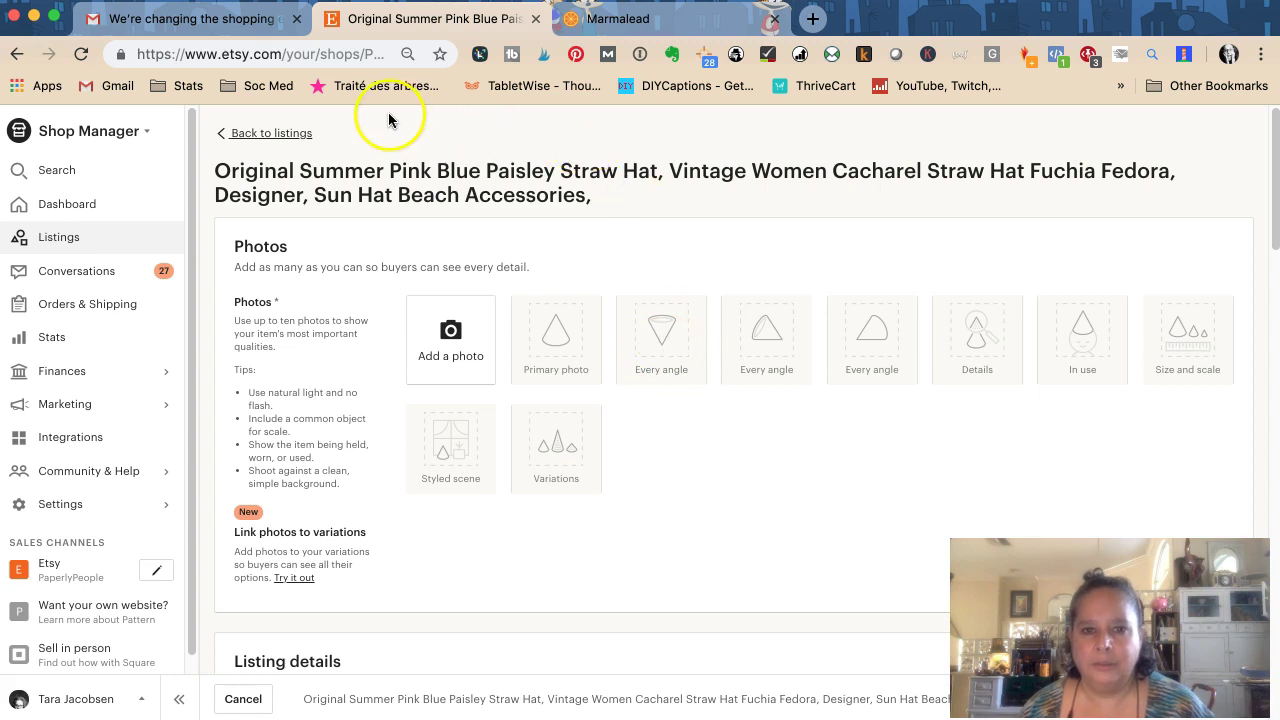
Open the PaperlyPeople shop page on Etsy in a new browser tab.
left_click(598, 18)
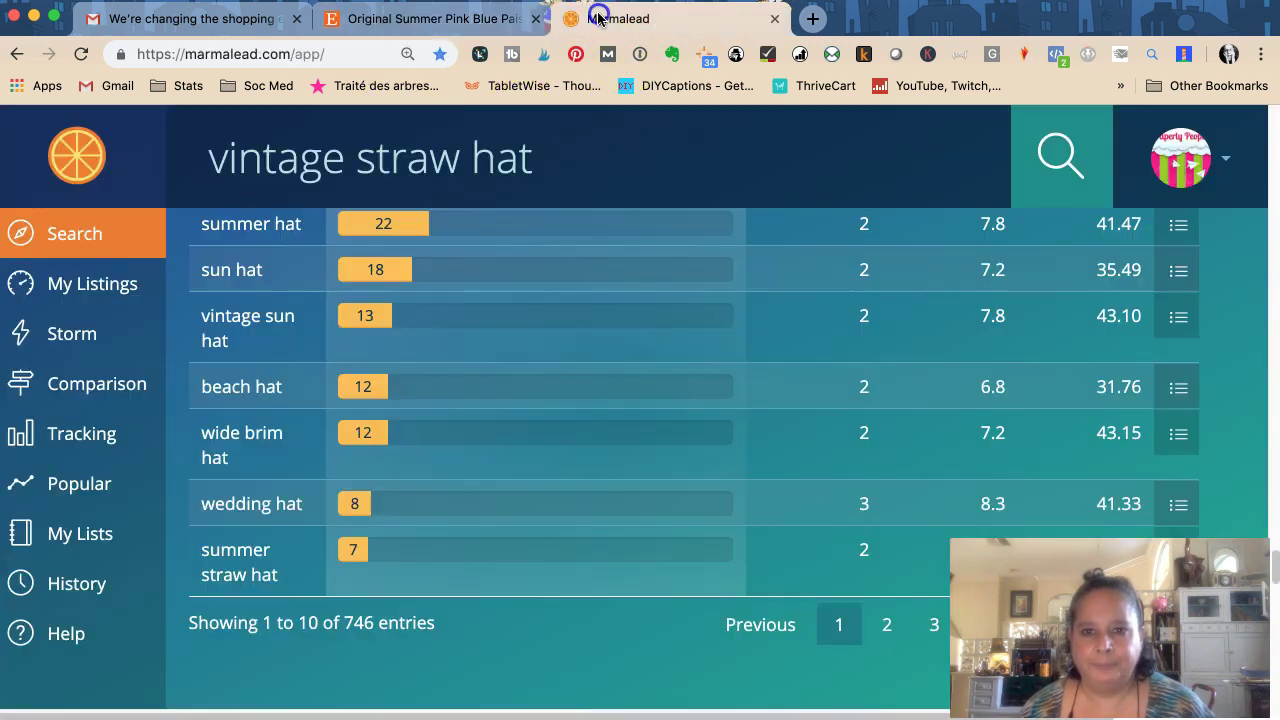
left_click(818, 20)
type("et")
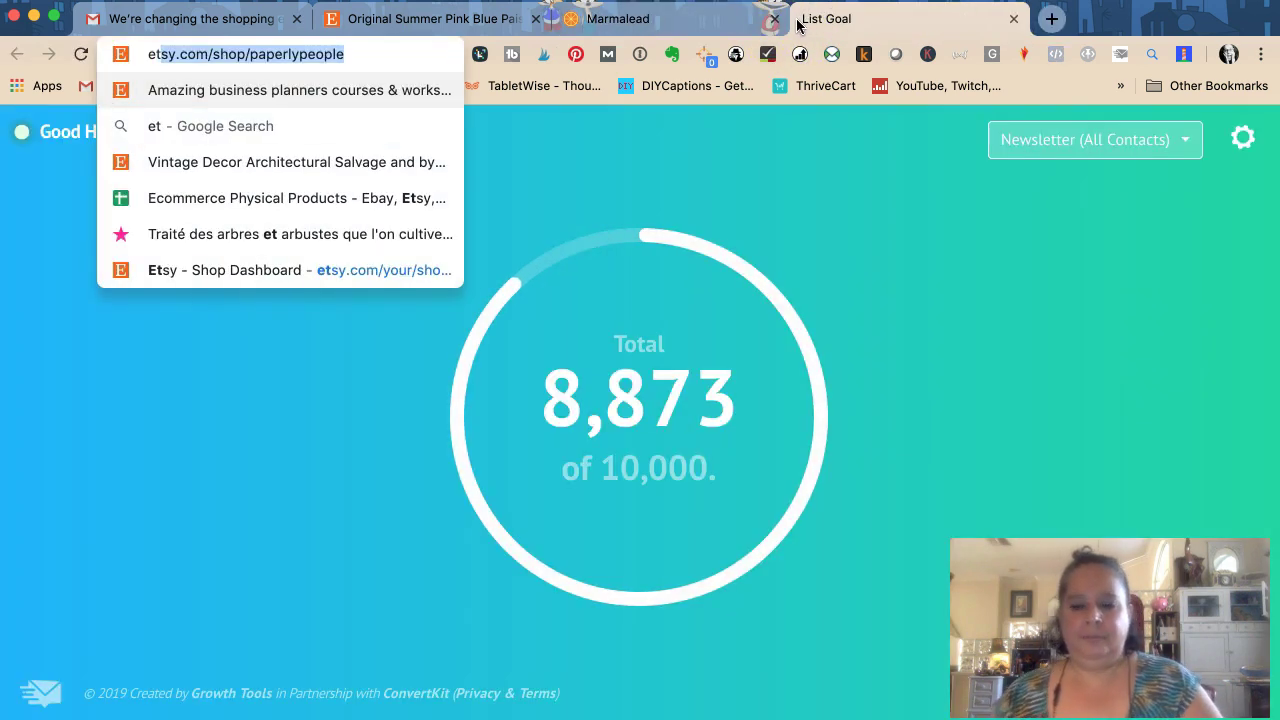
key("Return")
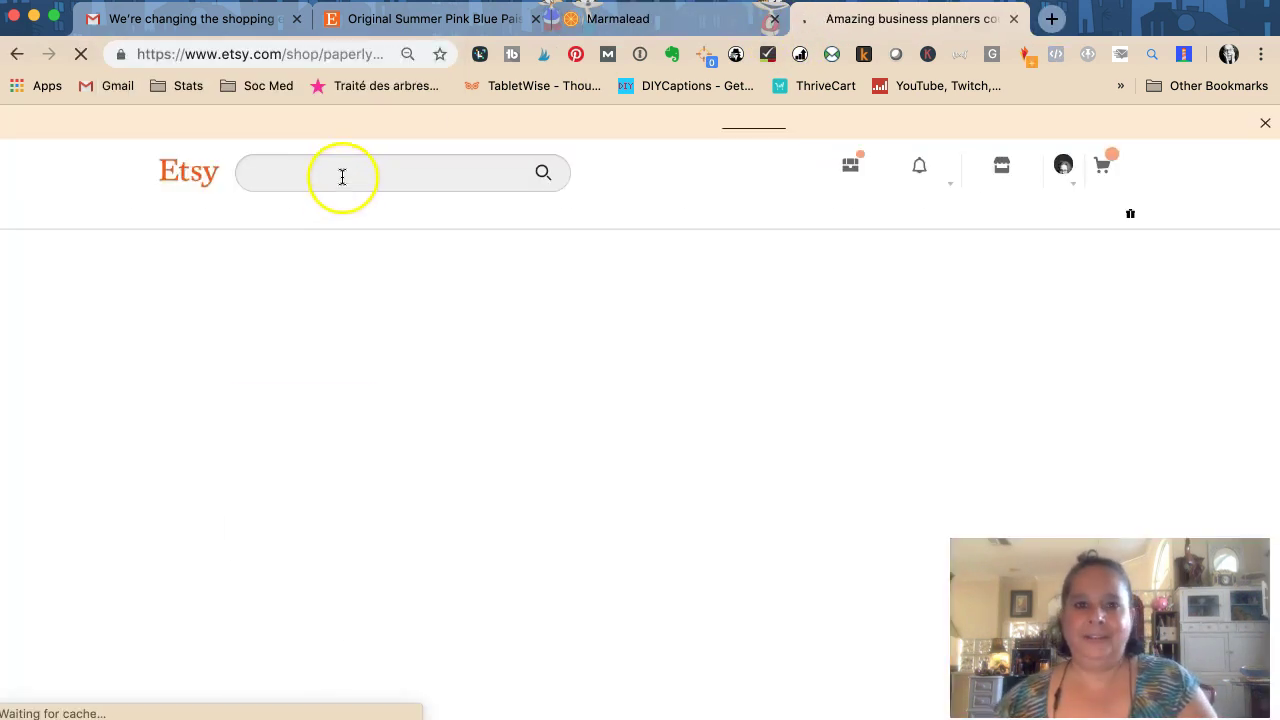
Search Etsy for "vintage sun hat fushia".
left_click(339, 170)
type("b")
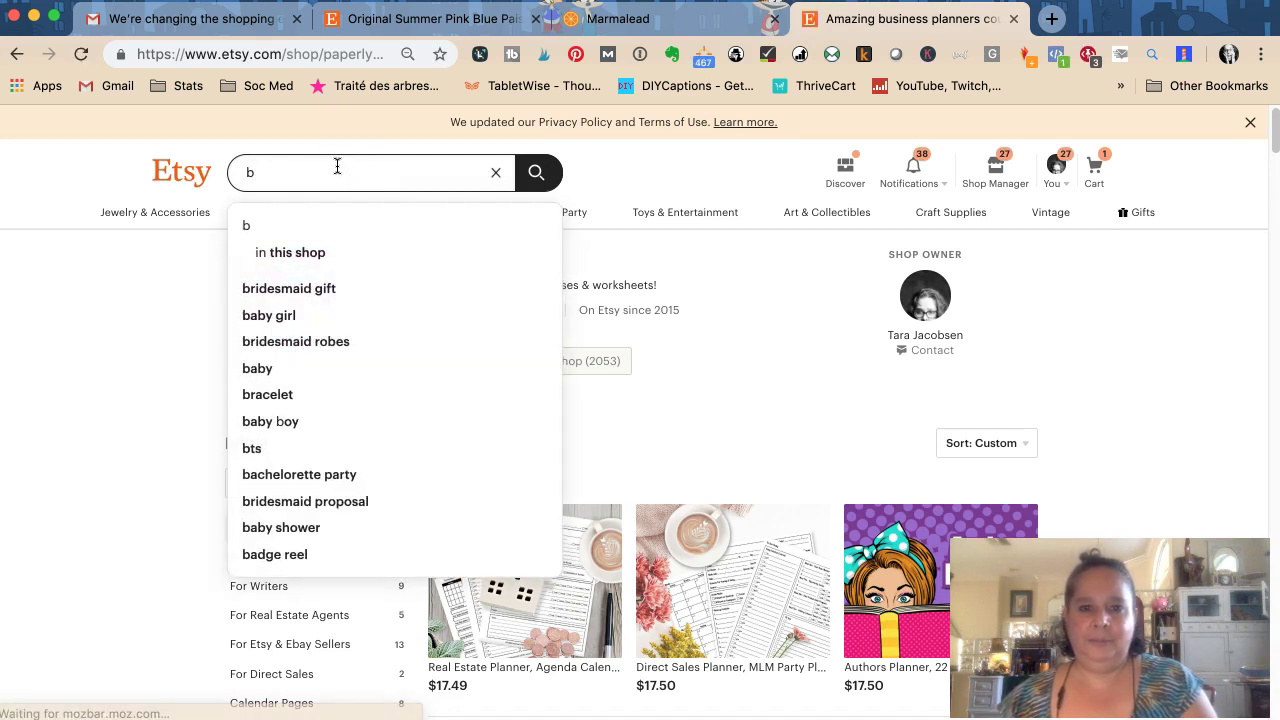
key("BackSpace")
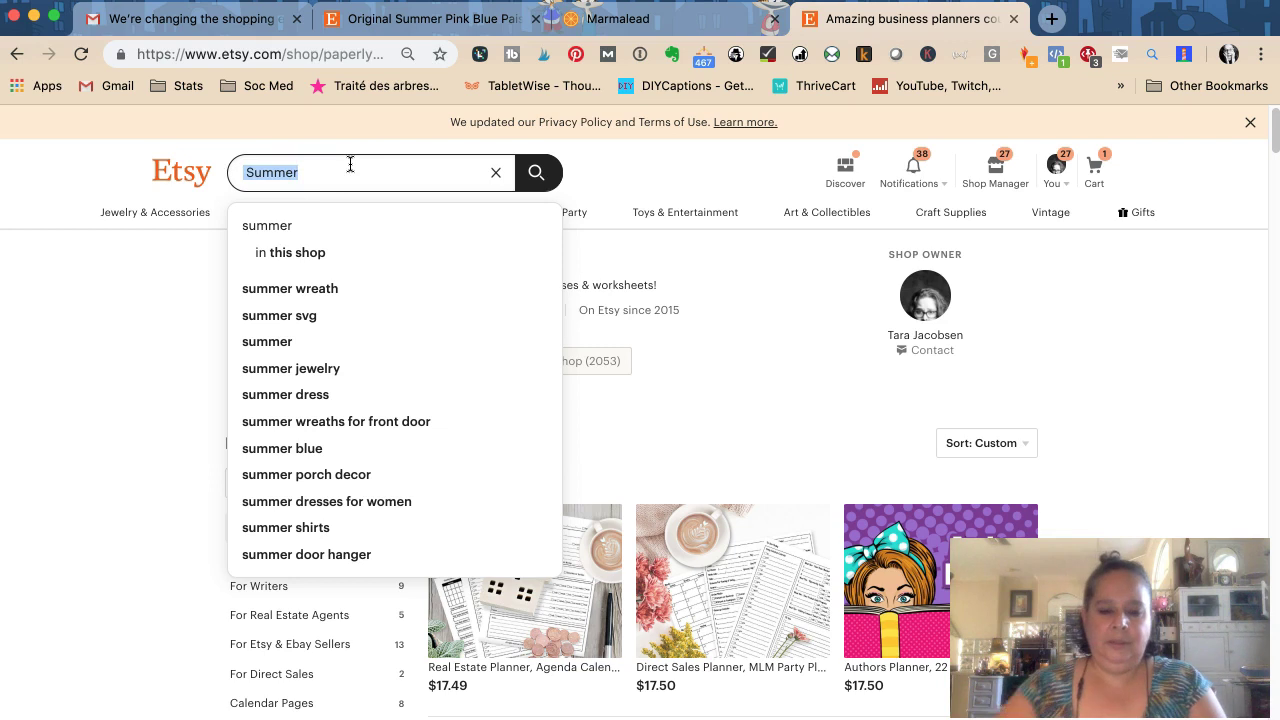
type("vintag")
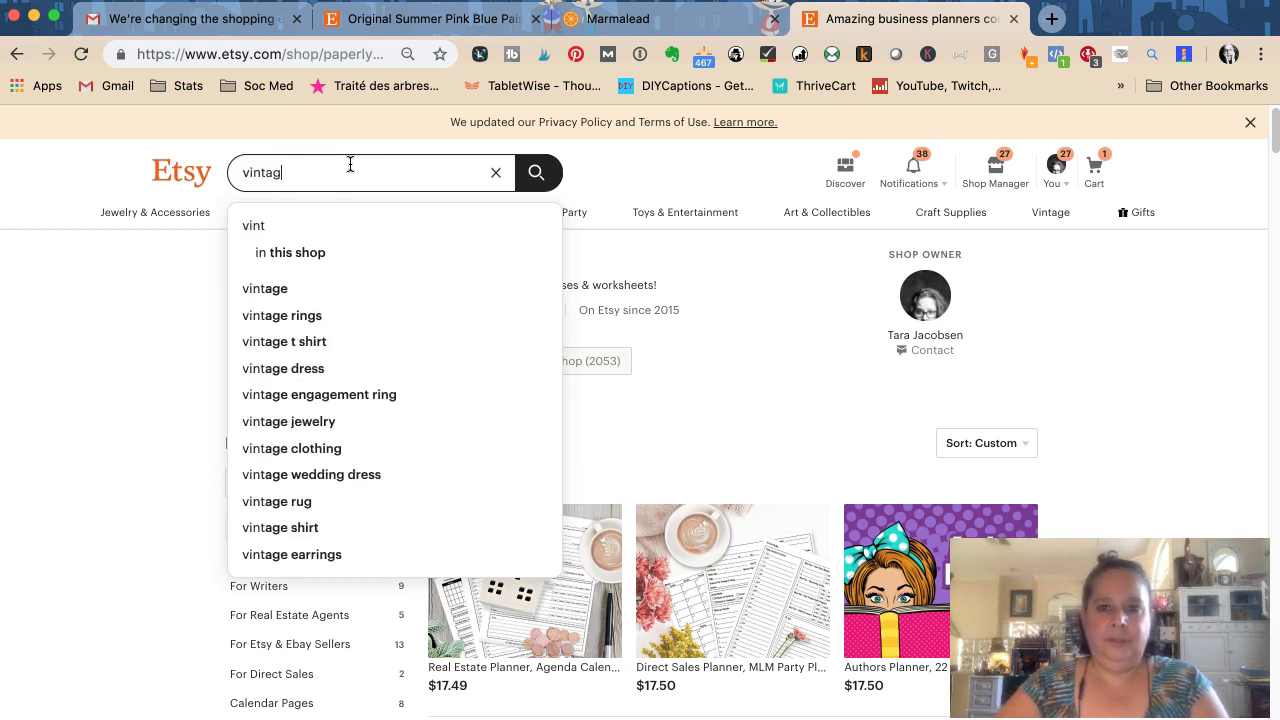
type("e s")
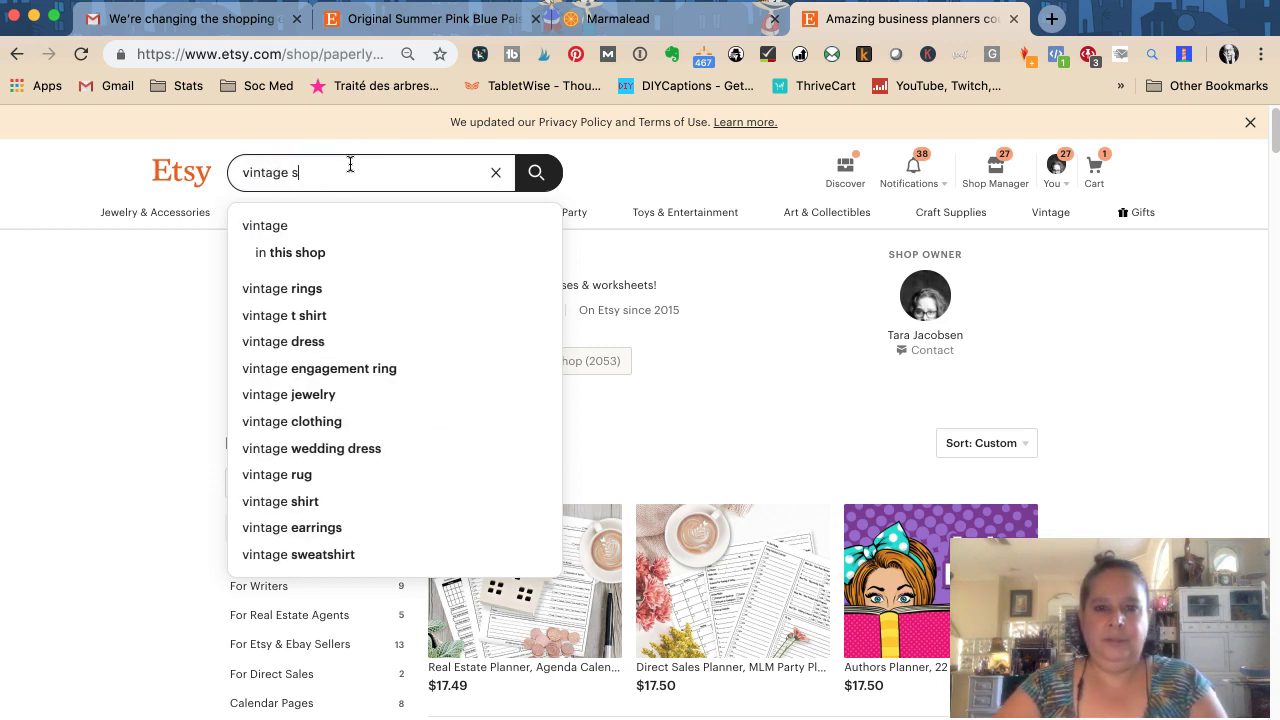
type("un hat ")
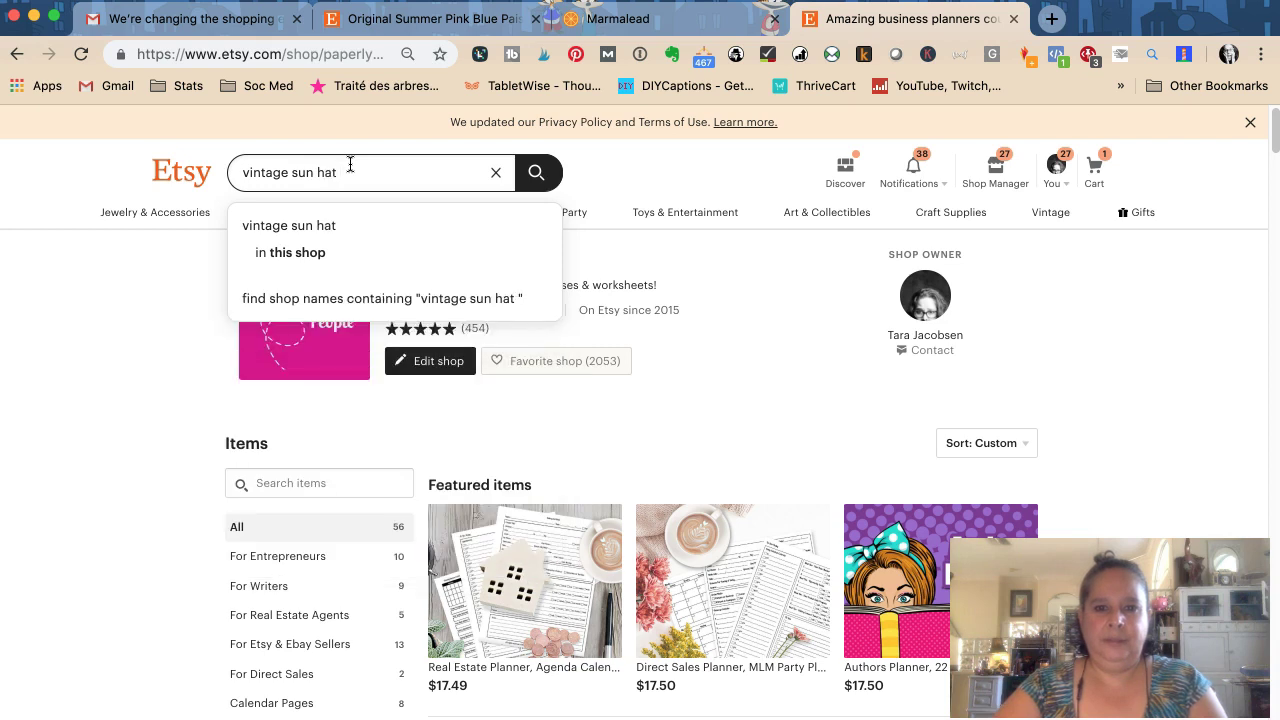
type("fushi")
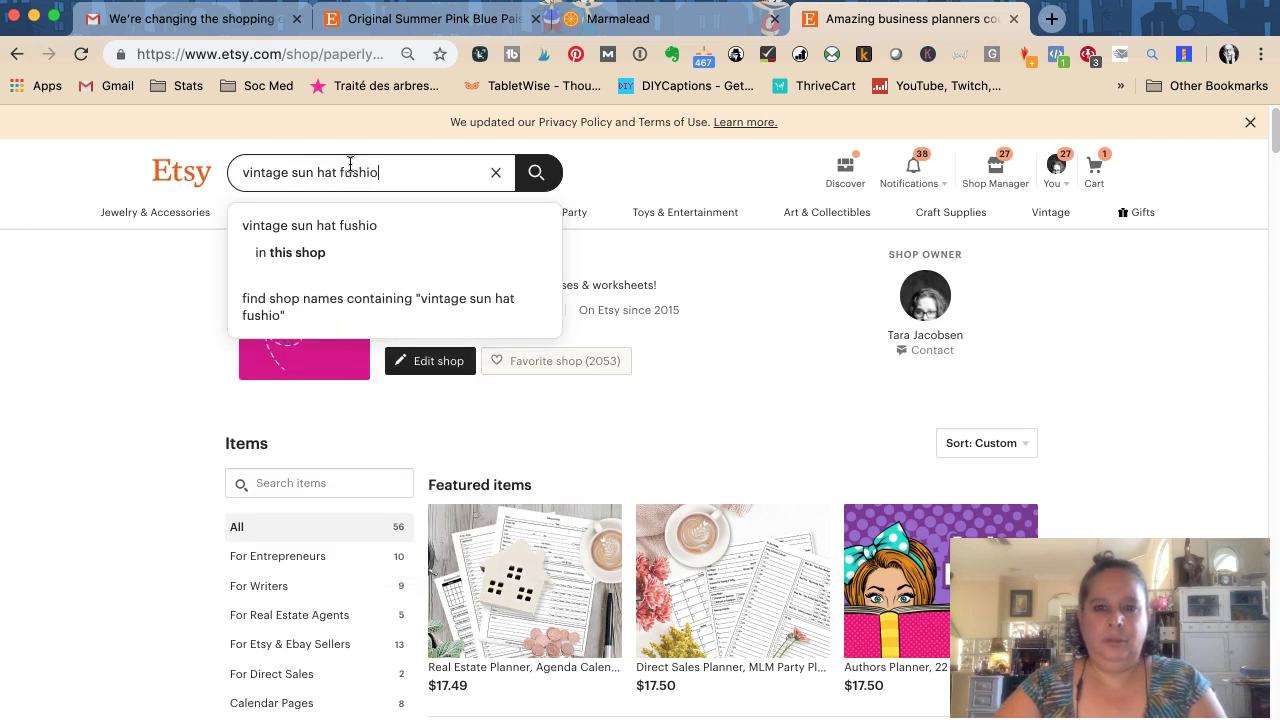
type("a")
key("Return")
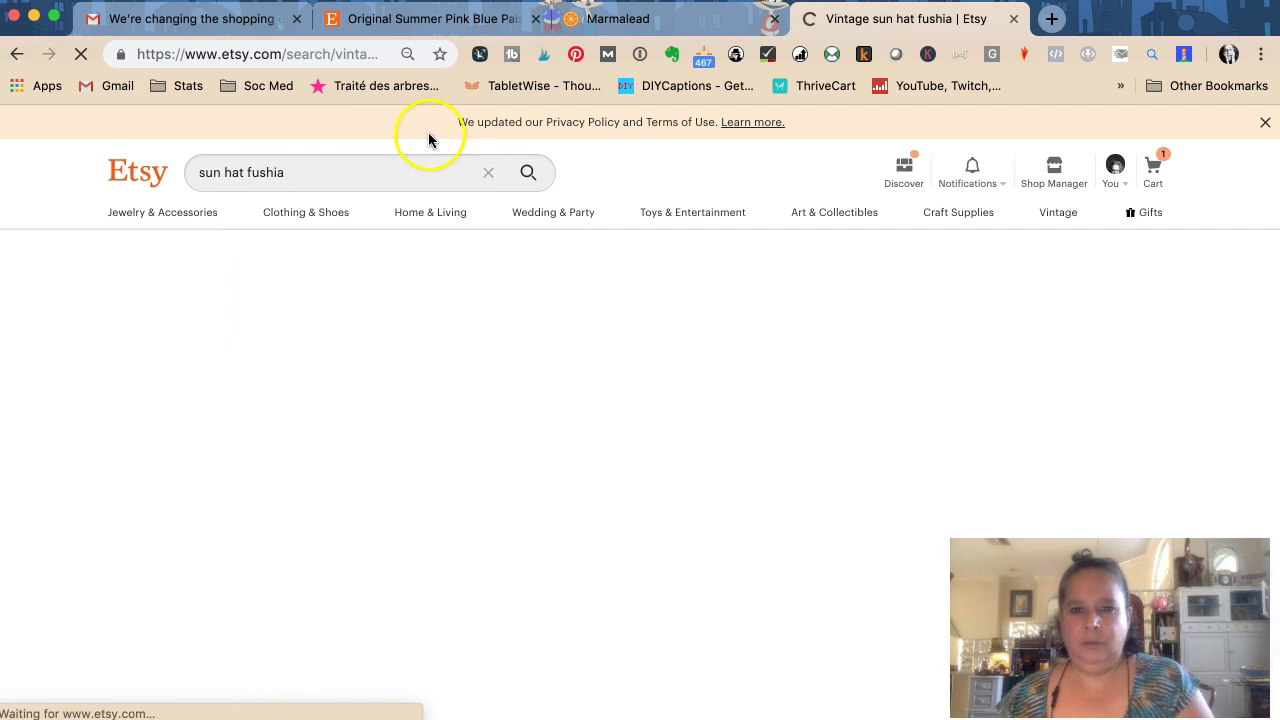
Look through the first two pages of the "vintage sun hat fushia" results for similar hats.
scroll(541, 385, "down", 5)
scroll(541, 390, "down", 10)
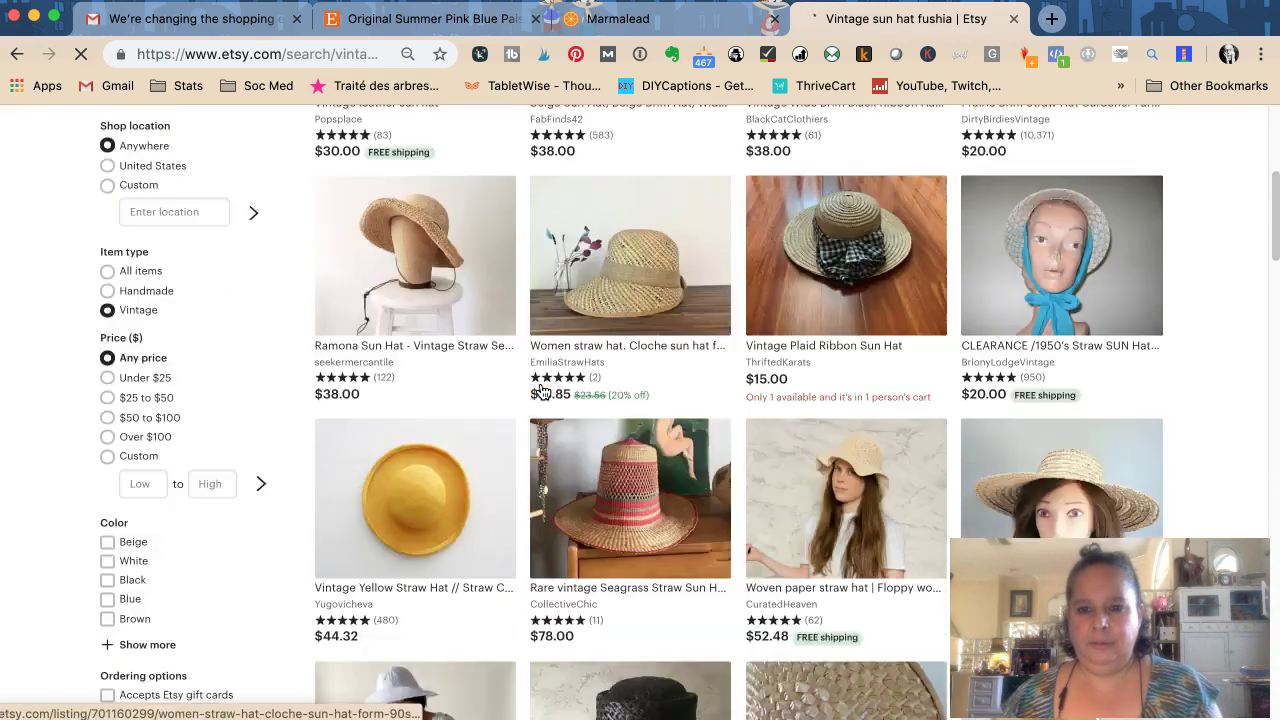
scroll(541, 390, "down", 10)
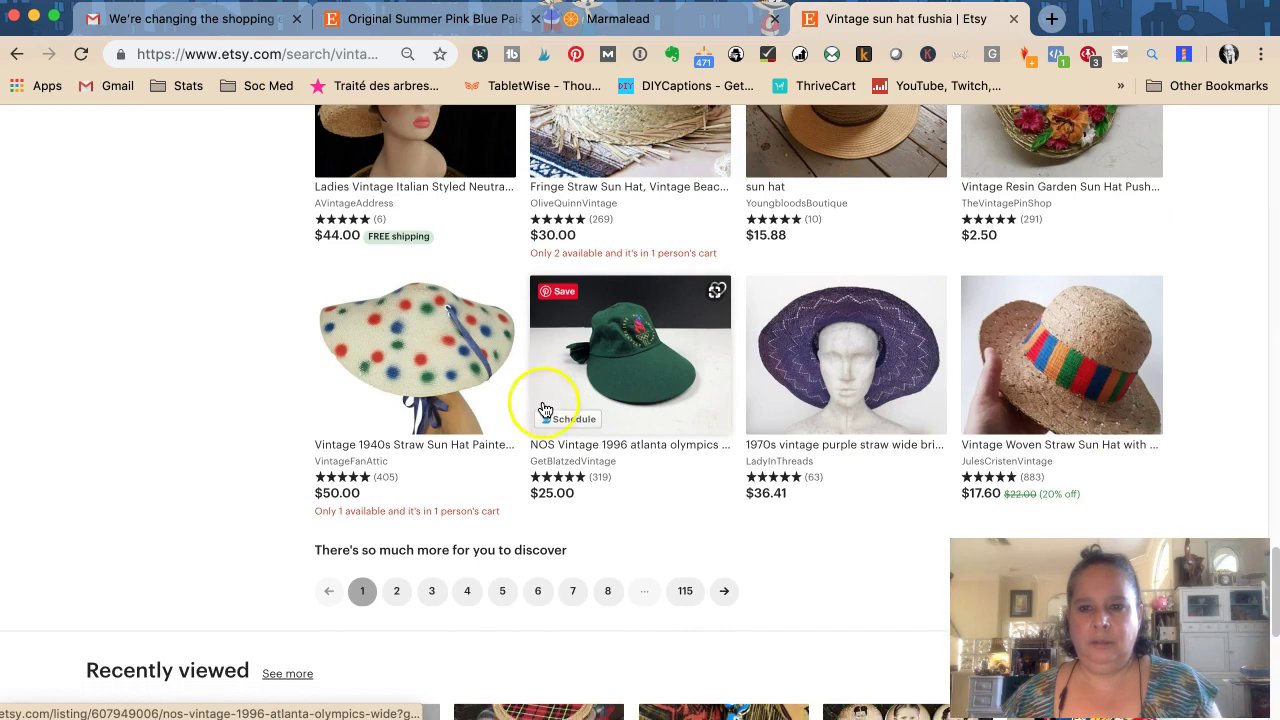
left_click(390, 596)
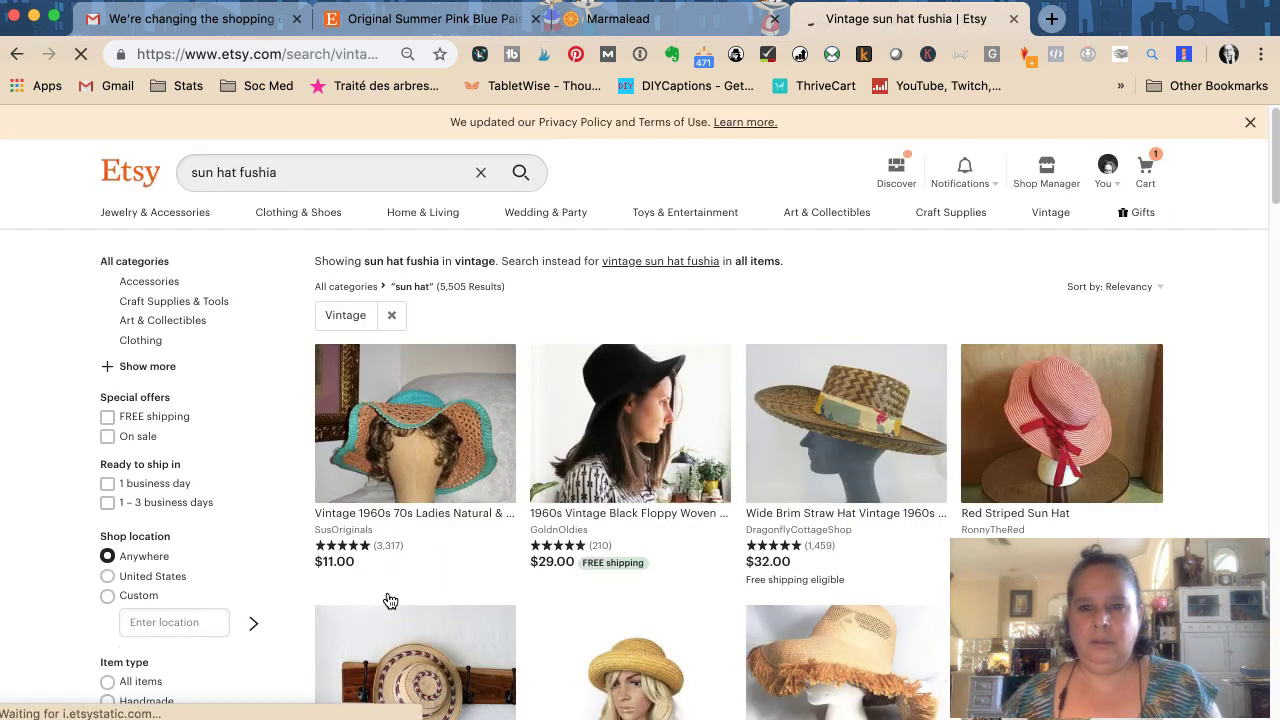
scroll(608, 525, "down", 10)
scroll(613, 522, "down", 9)
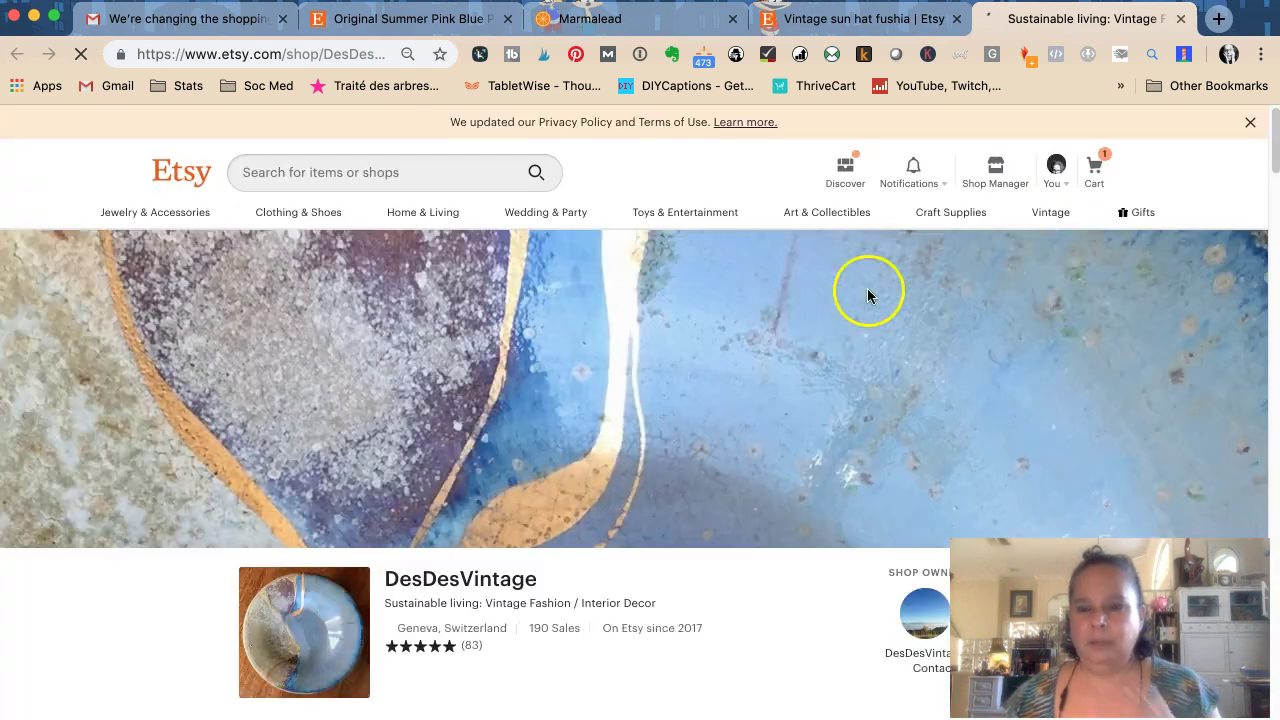
Open the pink Original Cacharel straw hat listing from the DesDesVintage shop and examine its photo and title.
scroll(686, 277, "down", 10)
left_click(703, 249)
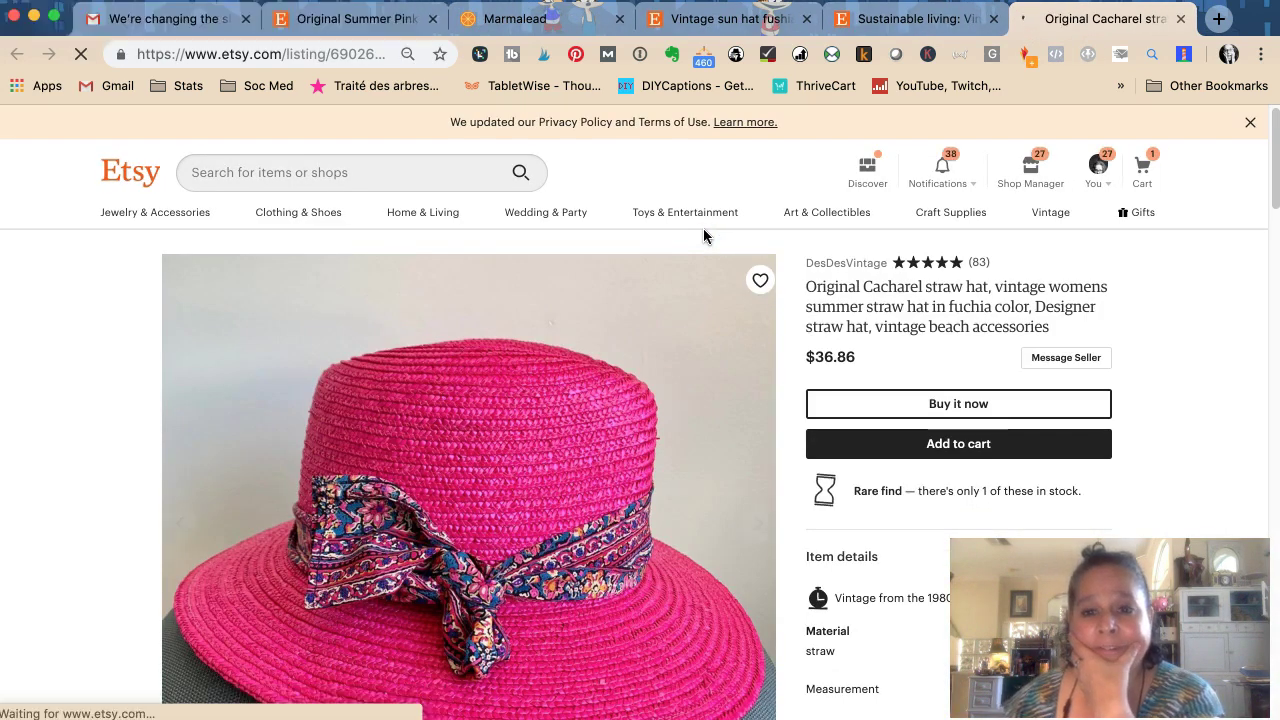
scroll(670, 272, "down", 1)
scroll(670, 270, "down", 1)
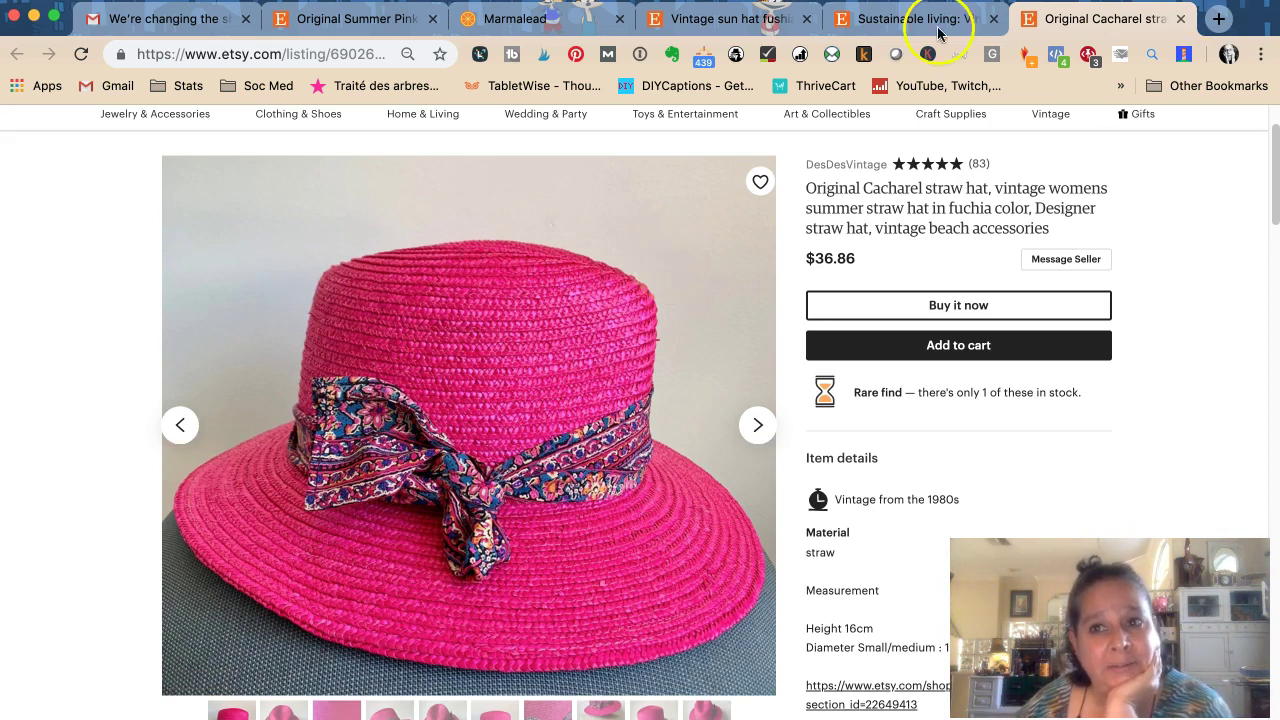
Search Etsy for "vintage wedding hat" and examine the hat styles in the results.
scroll(517, 142, "up", 2)
left_click(314, 172)
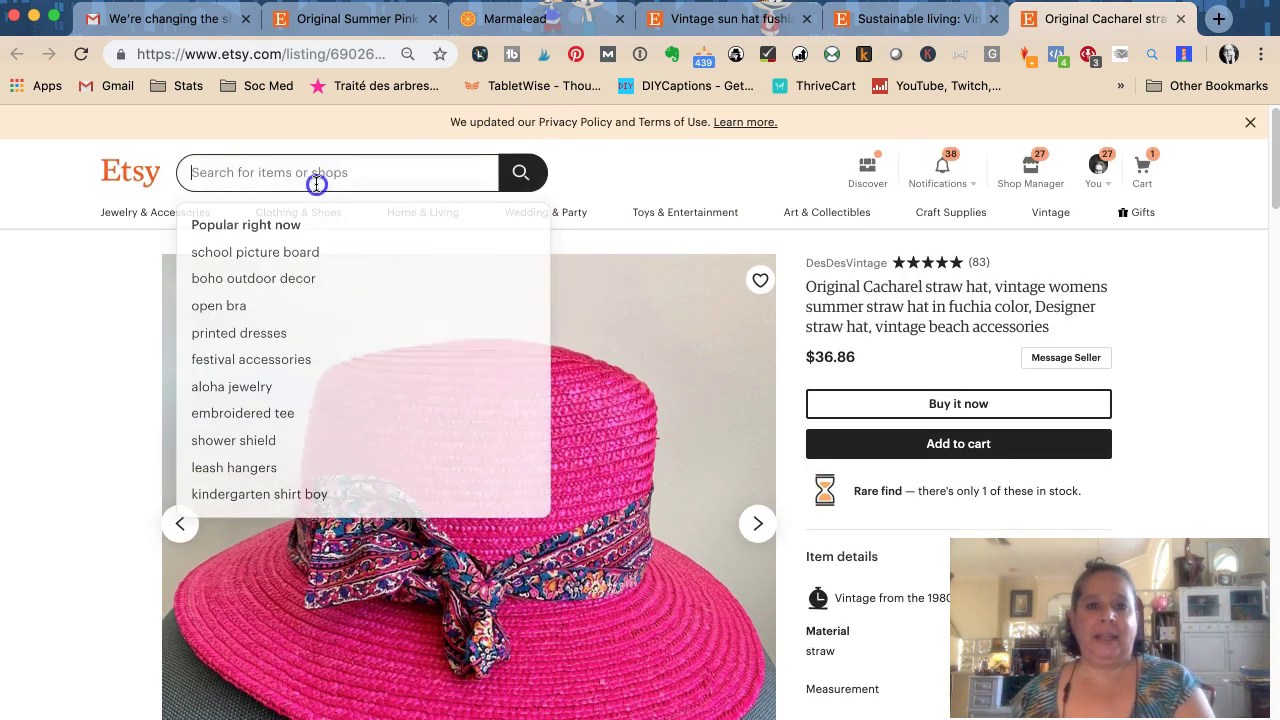
type("vintage wed")
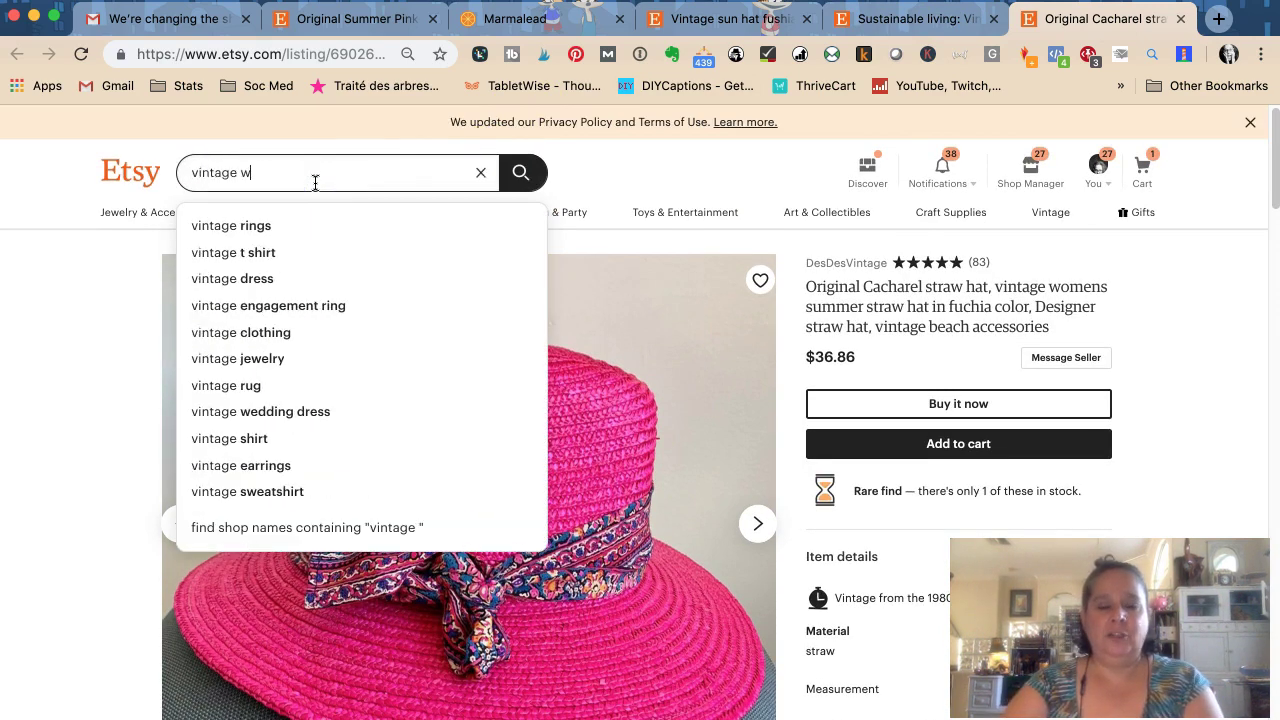
type("ding hat")
key("Return")
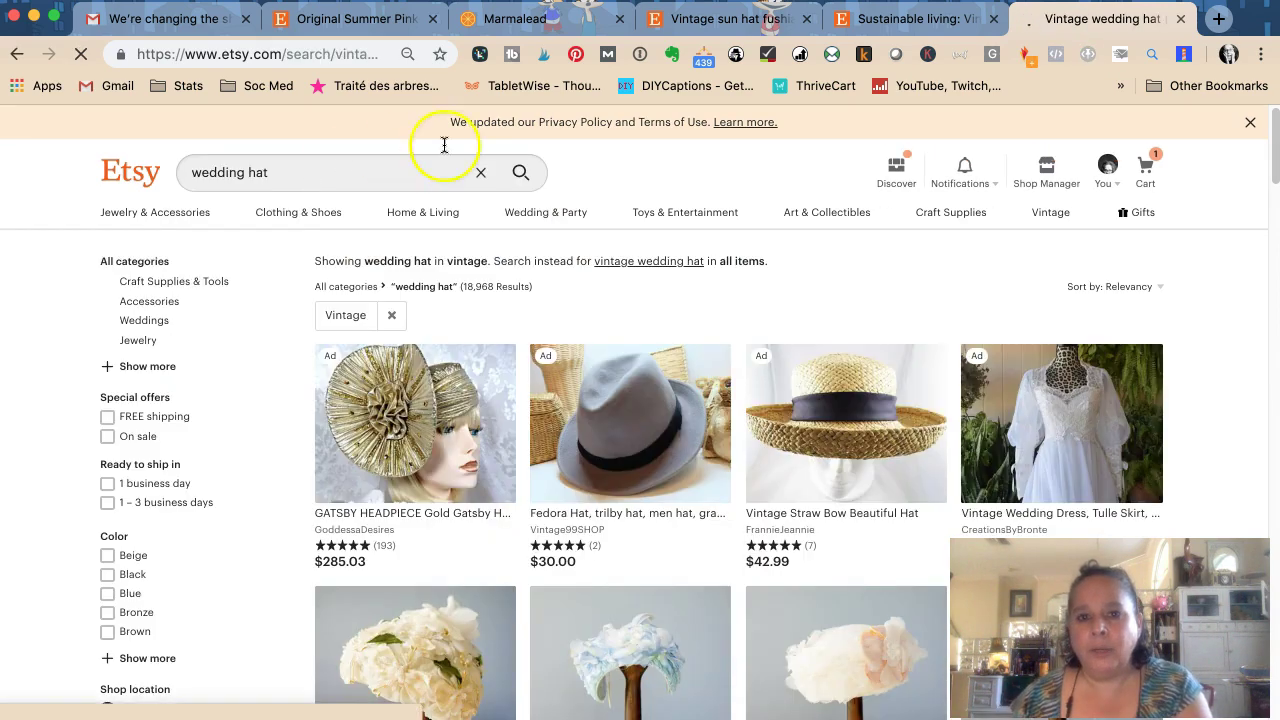
scroll(655, 235, "down", 6)
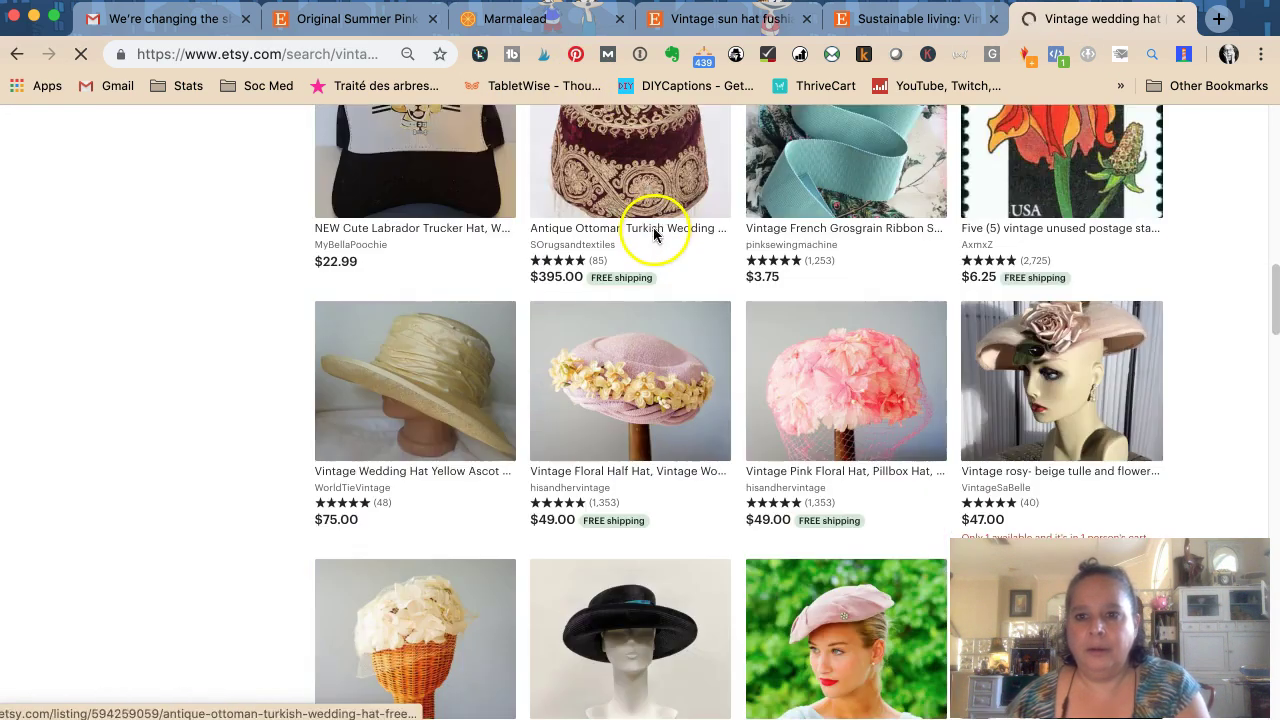
scroll(655, 235, "down", 12)
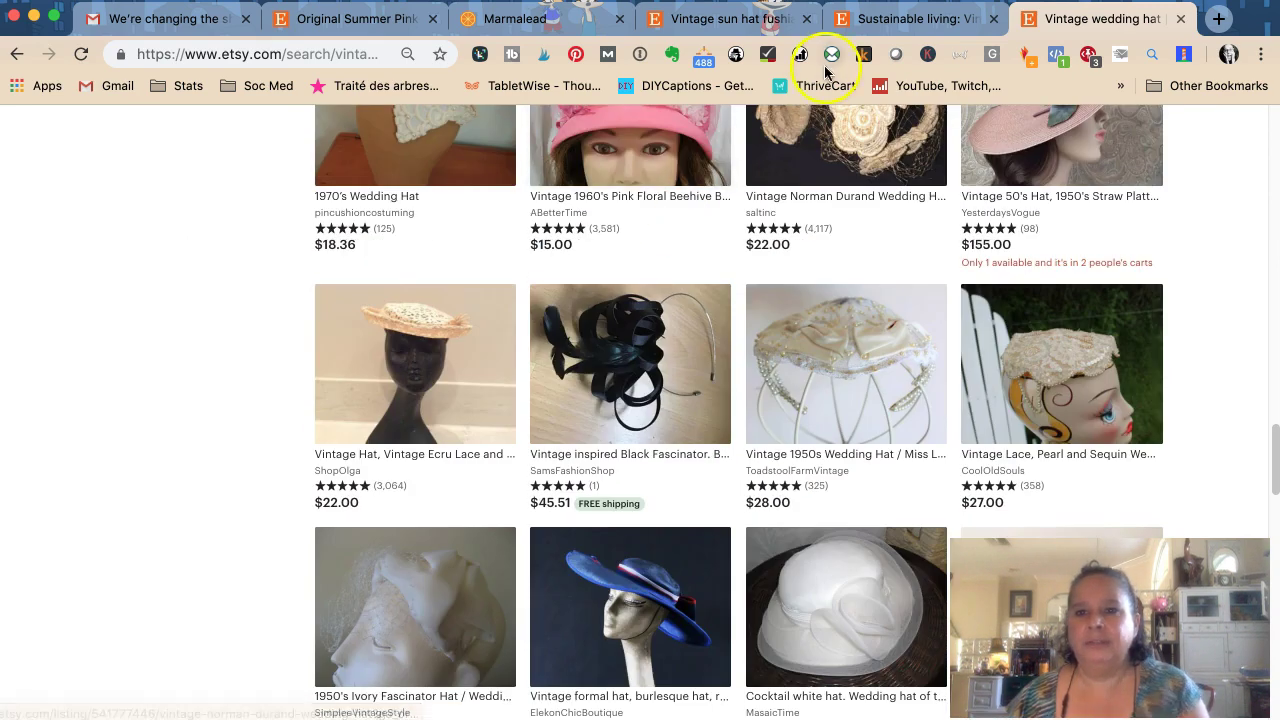
Return to Marmalead and examine the second page of related tags for "vintage straw hat".
left_click(490, 18)
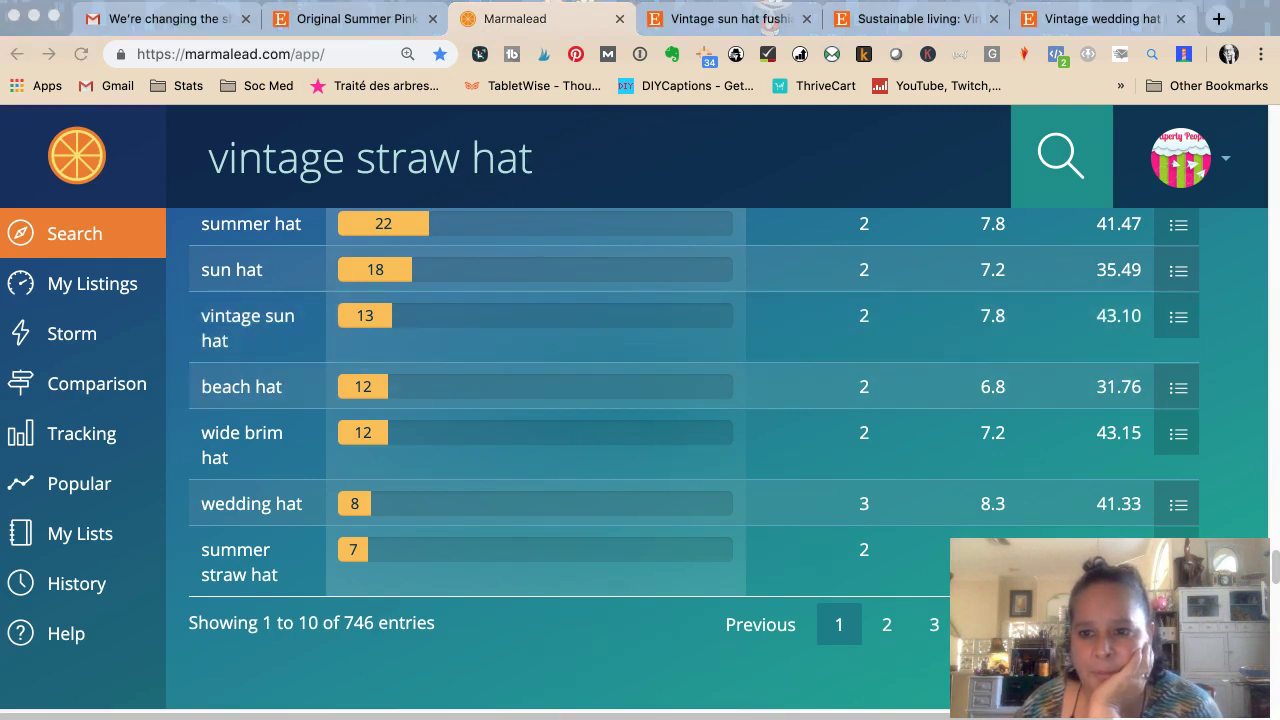
left_click(887, 628)
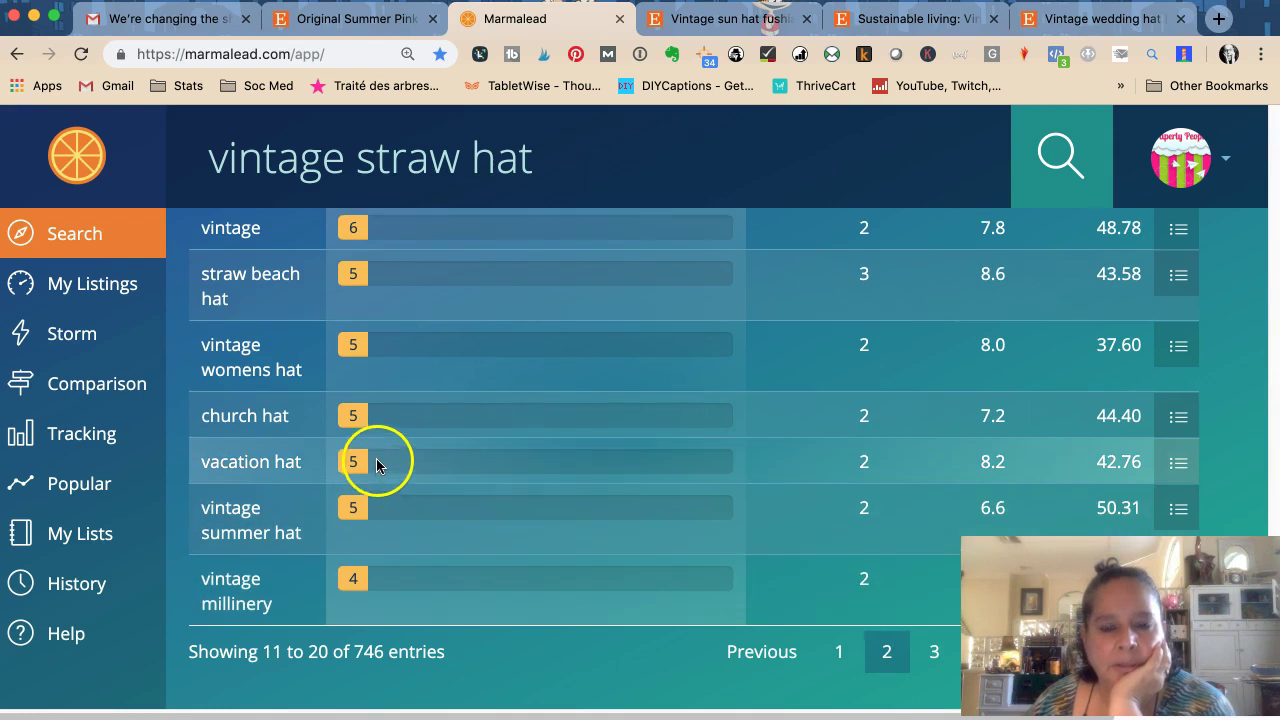
scroll(375, 460, "up", 1)
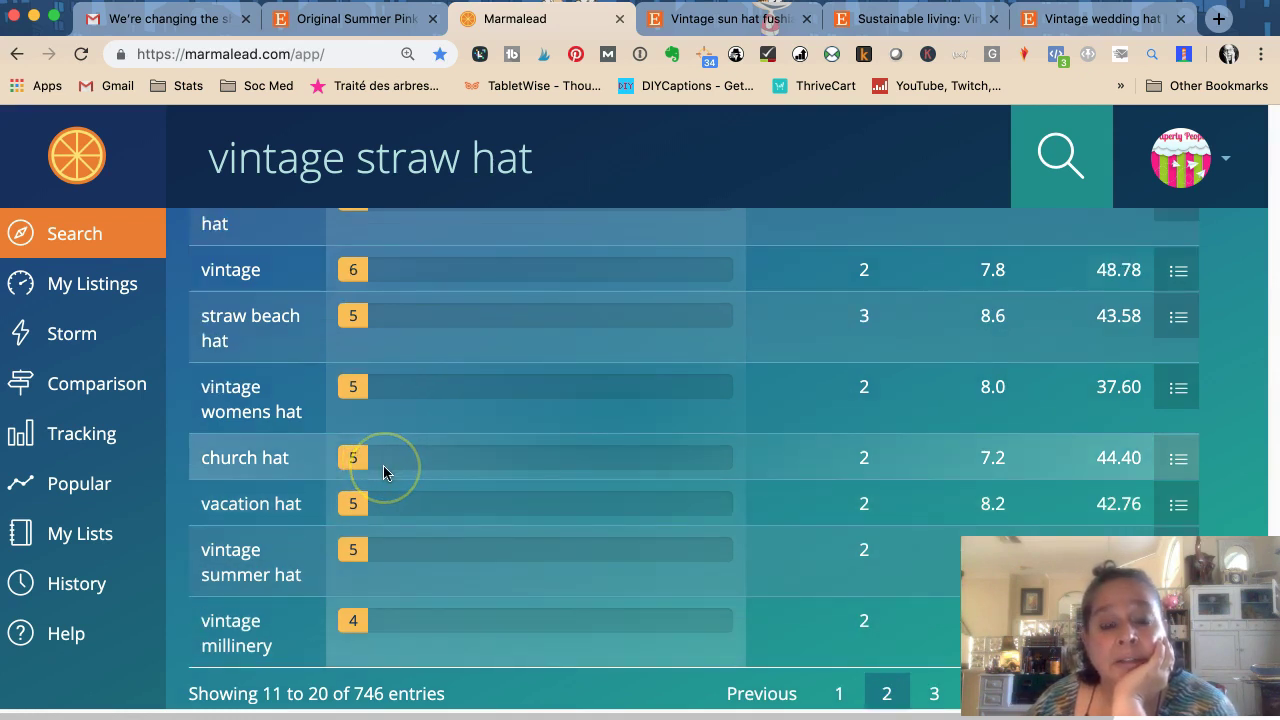
scroll(385, 472, "up", 3)
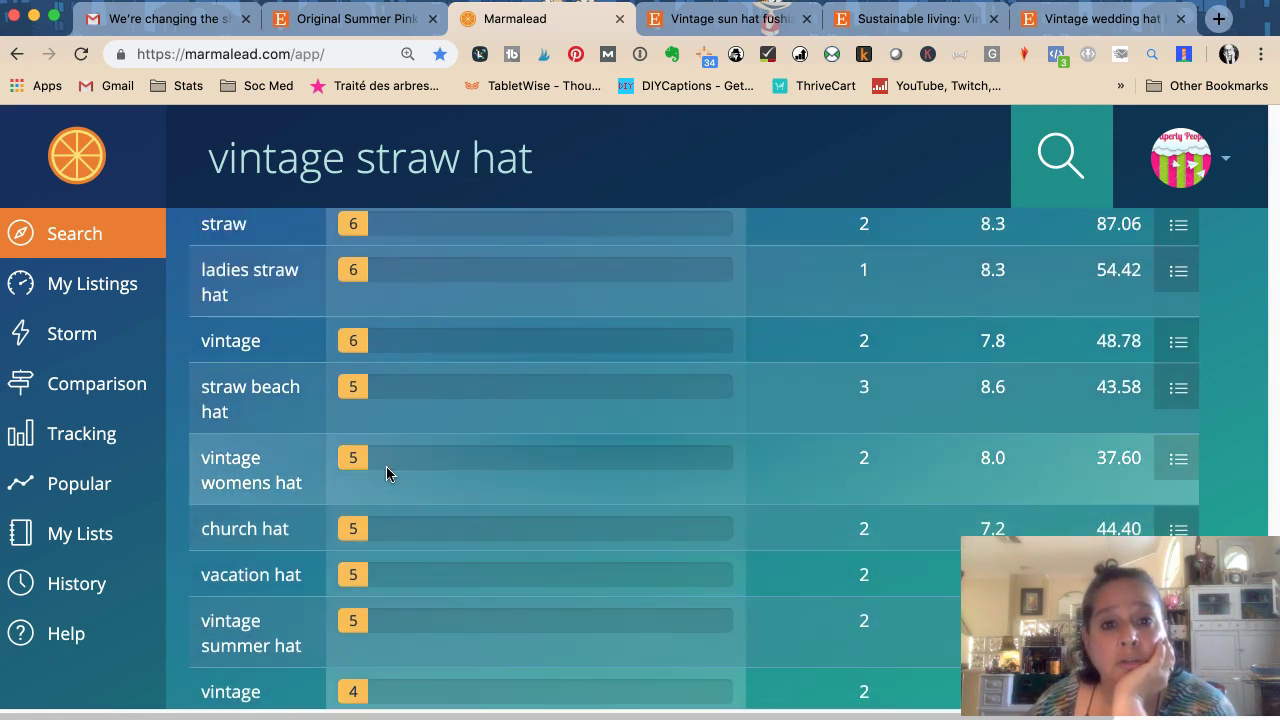
scroll(387, 474, "up", 1)
scroll(387, 474, "down", 4)
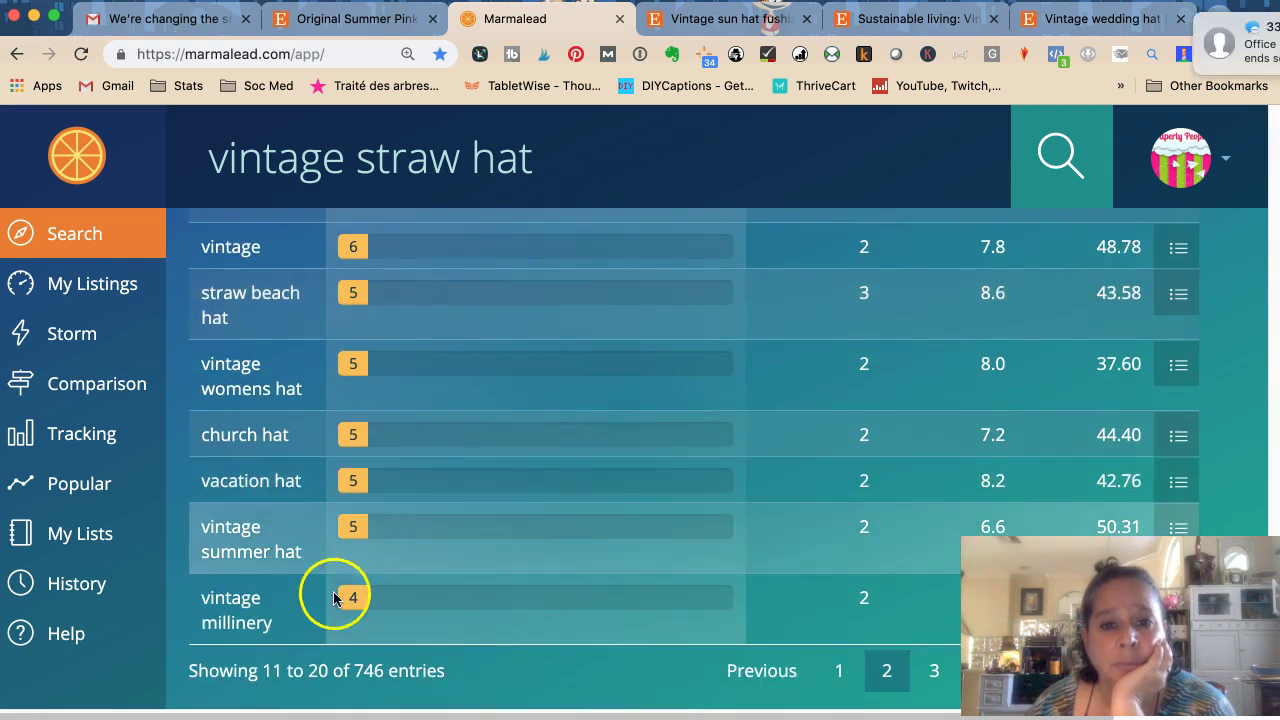
Take "millinery" from the Marmalead tag list and append it, capitalized as "Millinery", to the end of the draft Etsy listing title.
left_click_drag(284, 626, 208, 626)
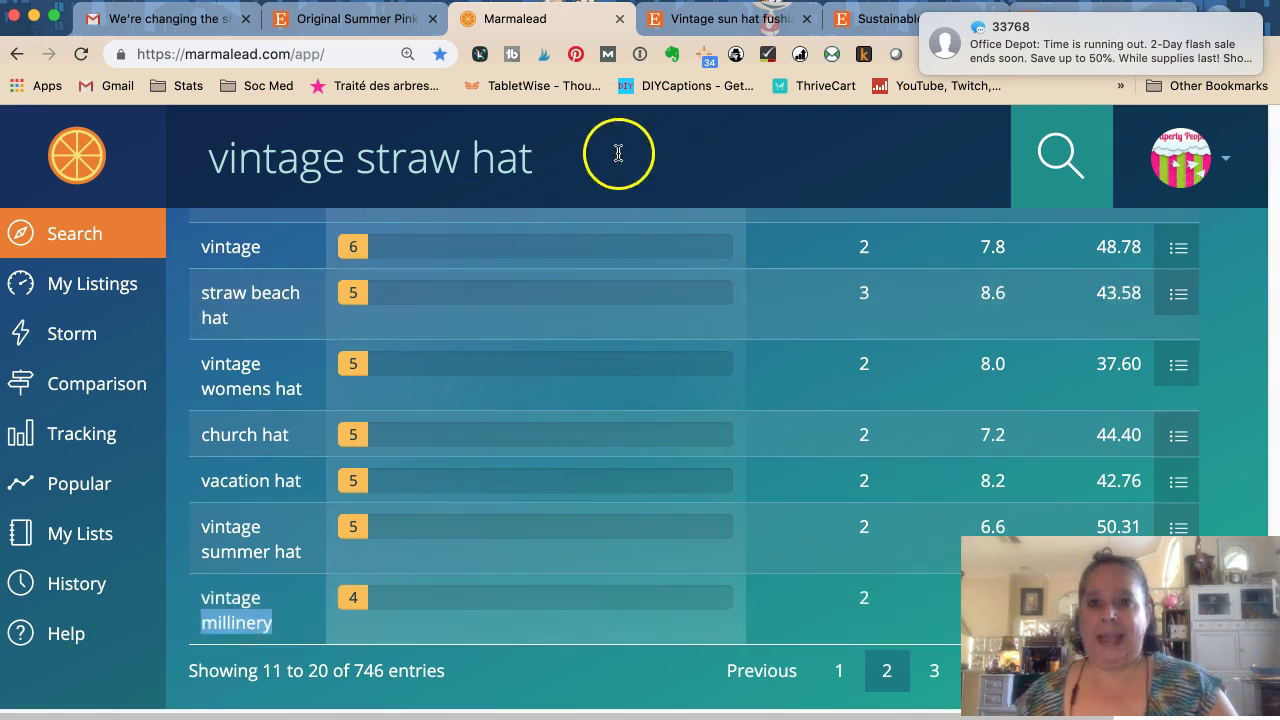
left_click(355, 28)
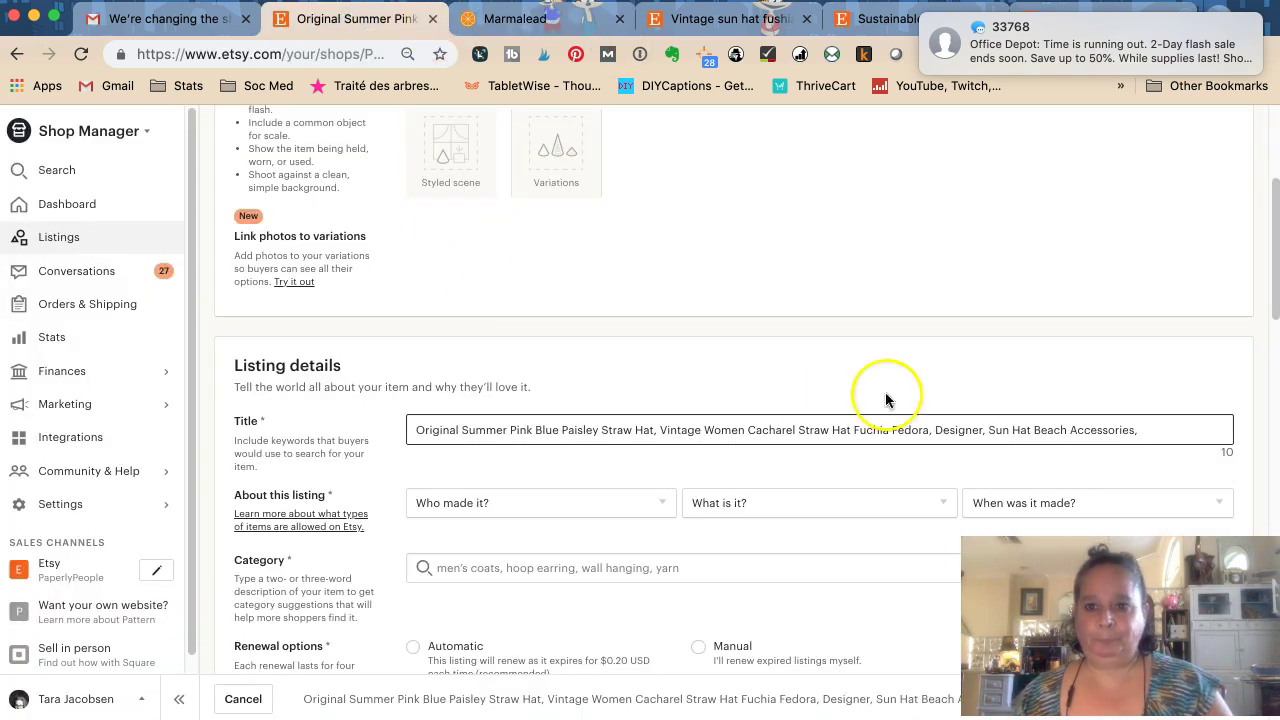
type("Millinery")
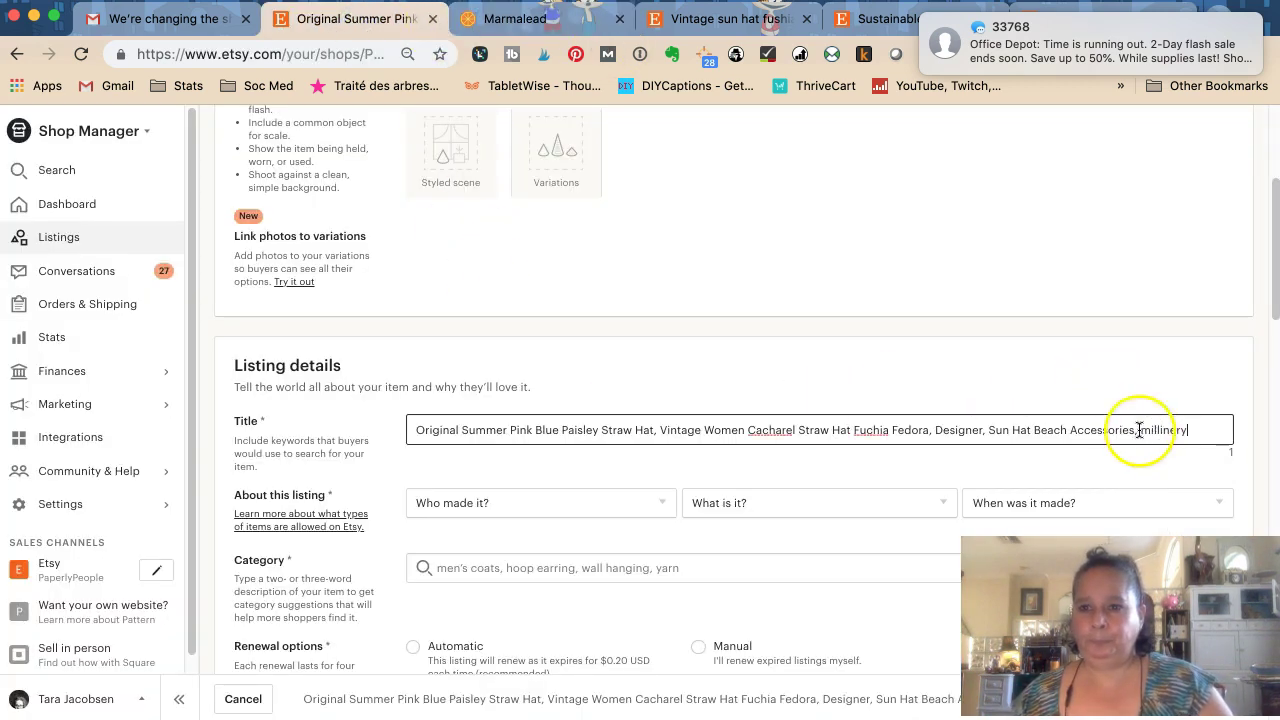
left_click(1145, 432)
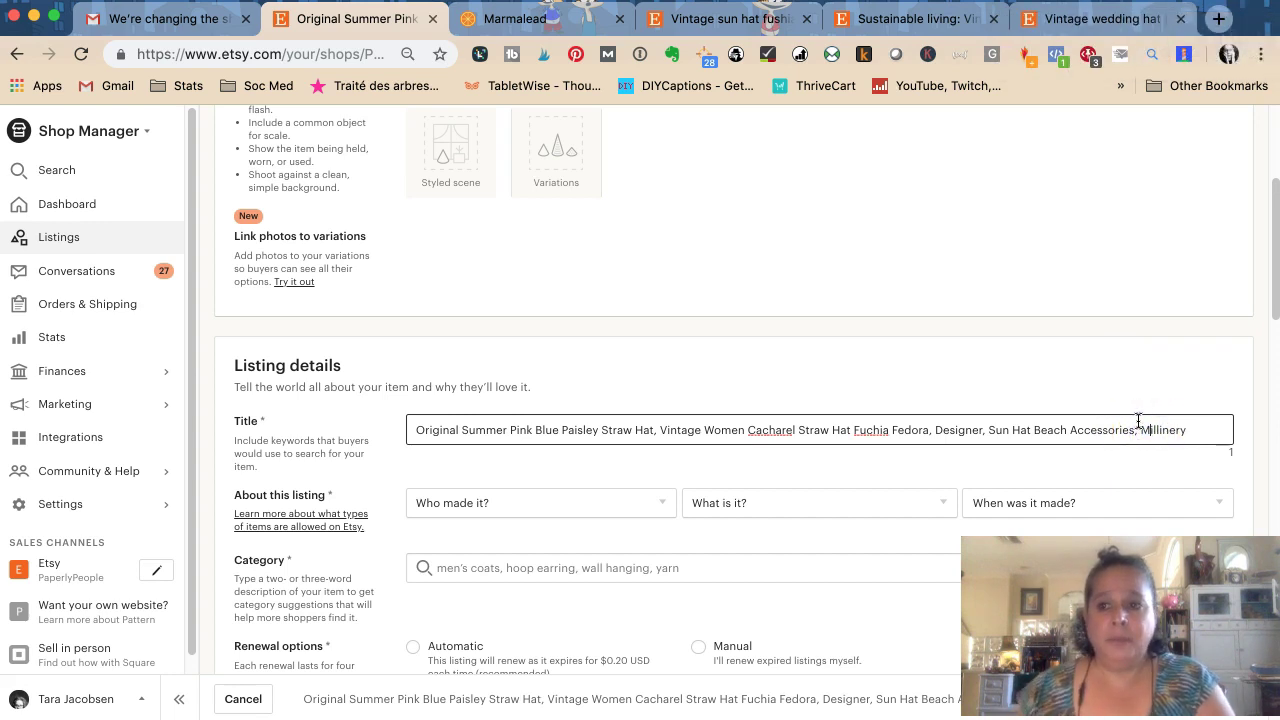
left_click(1141, 432)
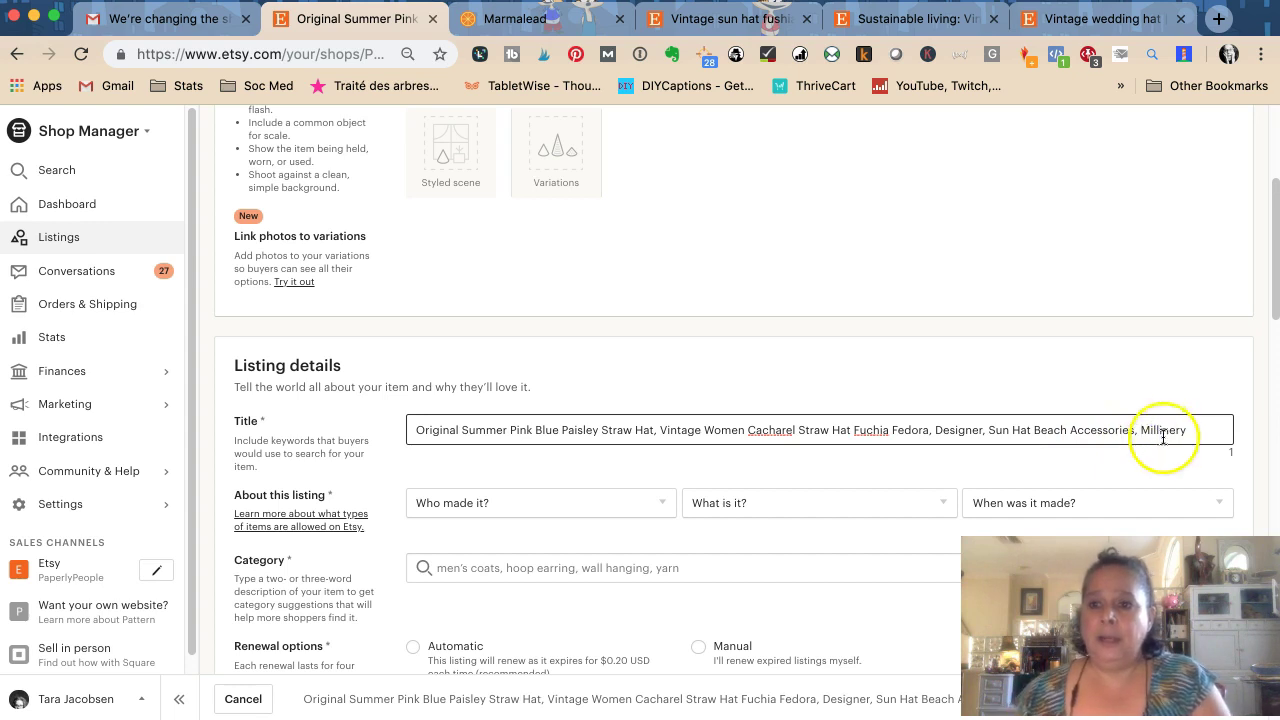
triple_click(1008, 430)
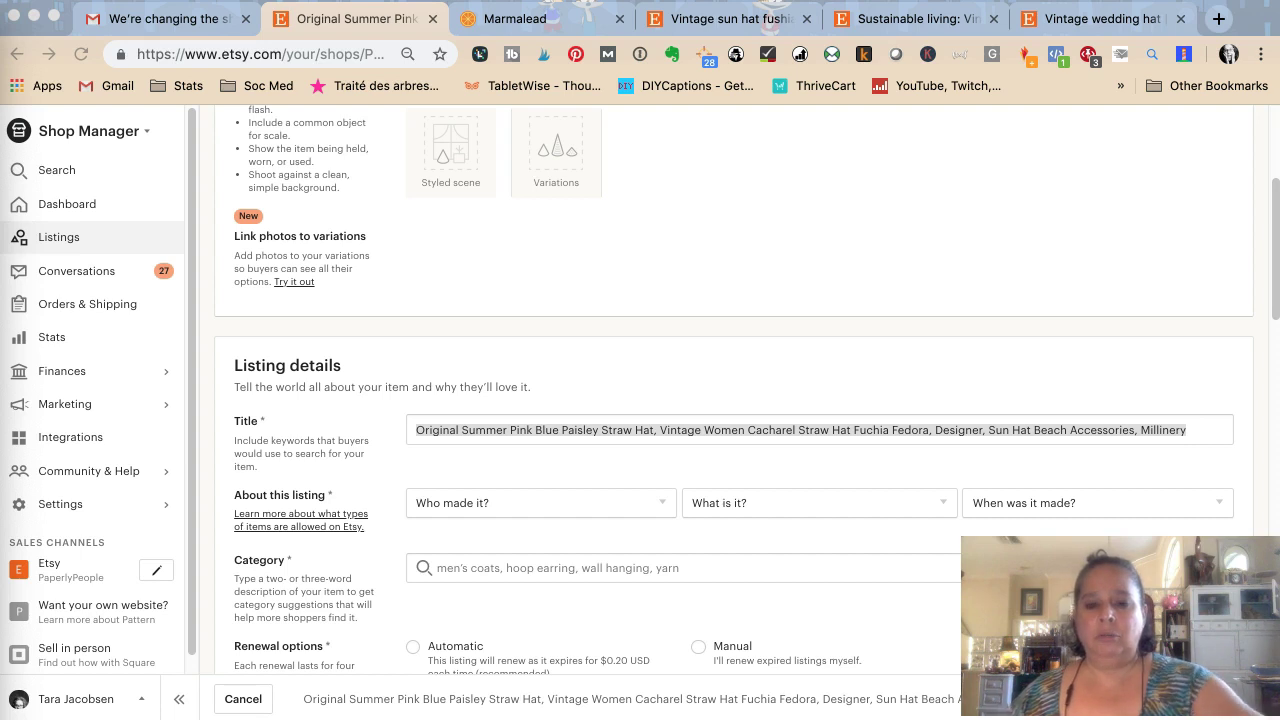
left_click(568, 352)
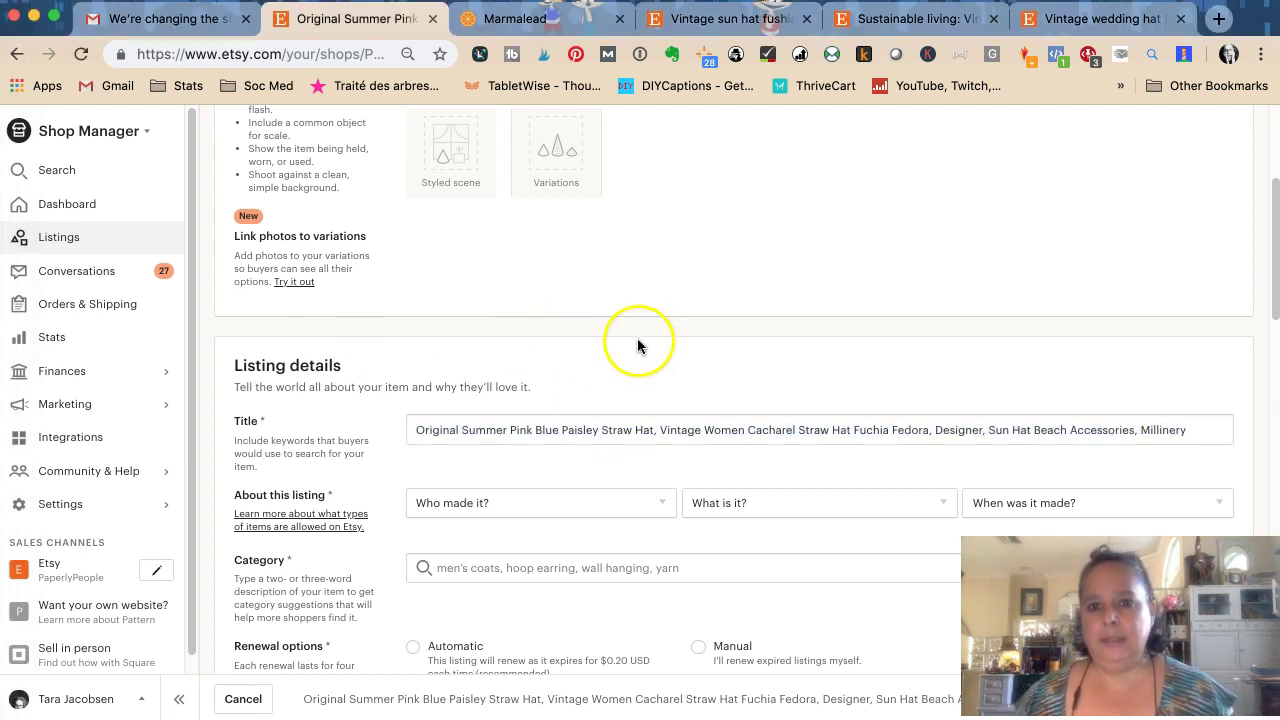
Revisit the "sun hat fushia" results and the DesDesVintage shop page, and close the vintage wedding hat search.
left_click(743, 33)
scroll(806, 370, "up", 10)
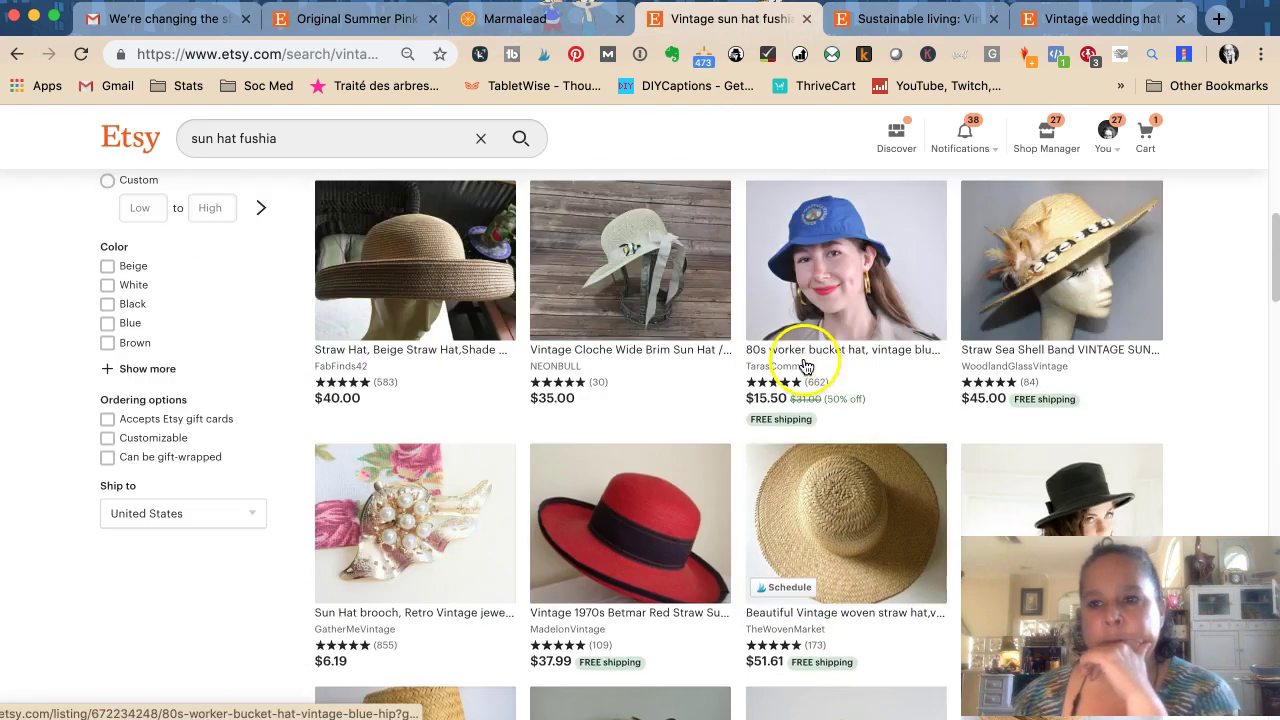
scroll(806, 370, "up", 5)
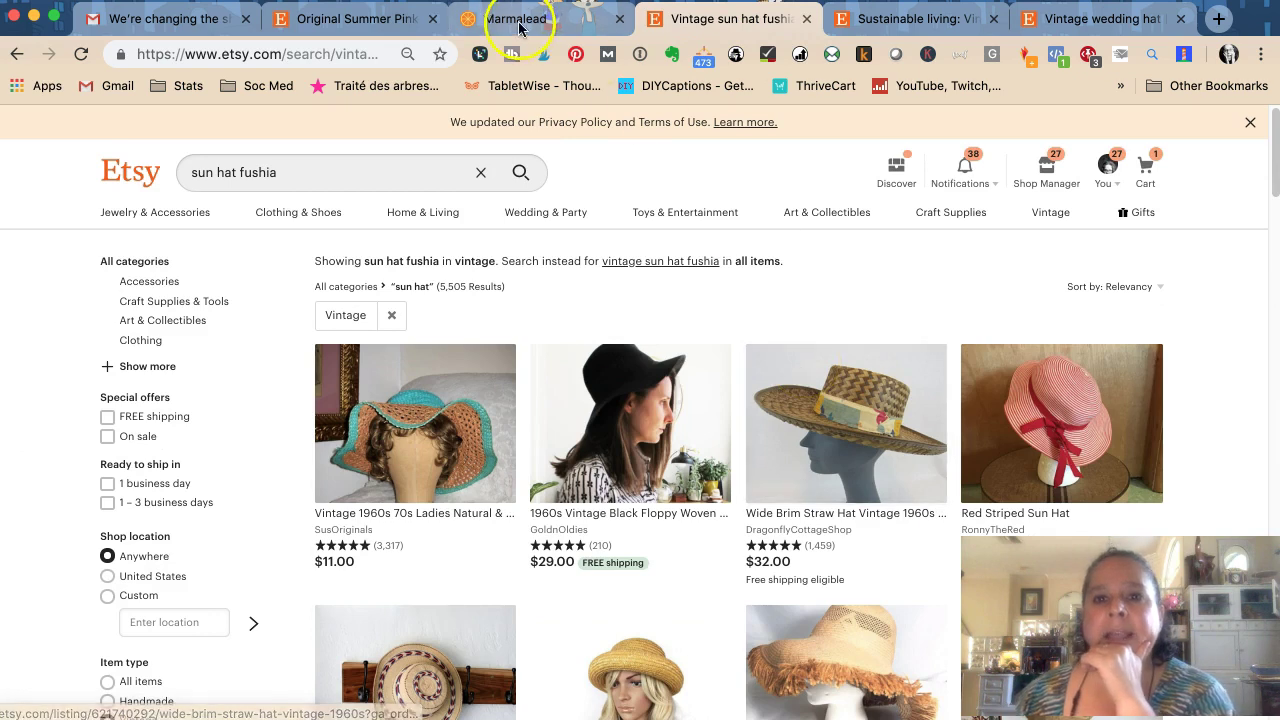
left_click(903, 33)
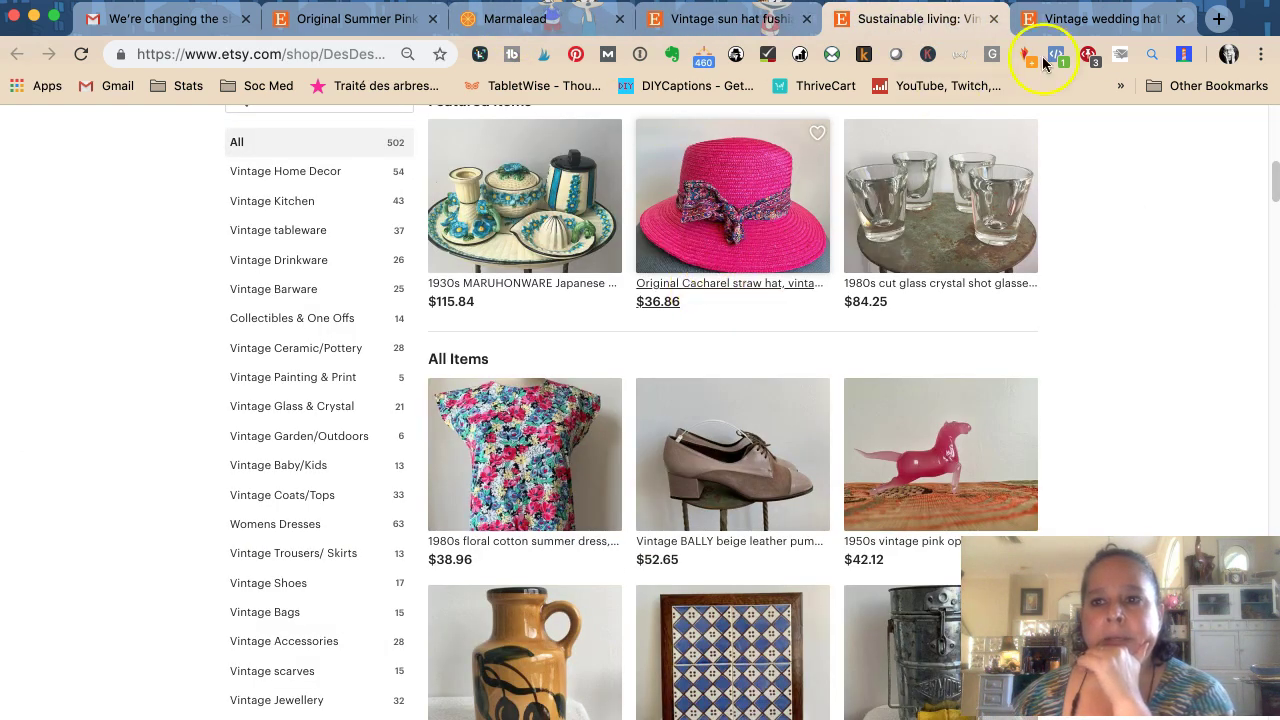
left_click(1060, 20)
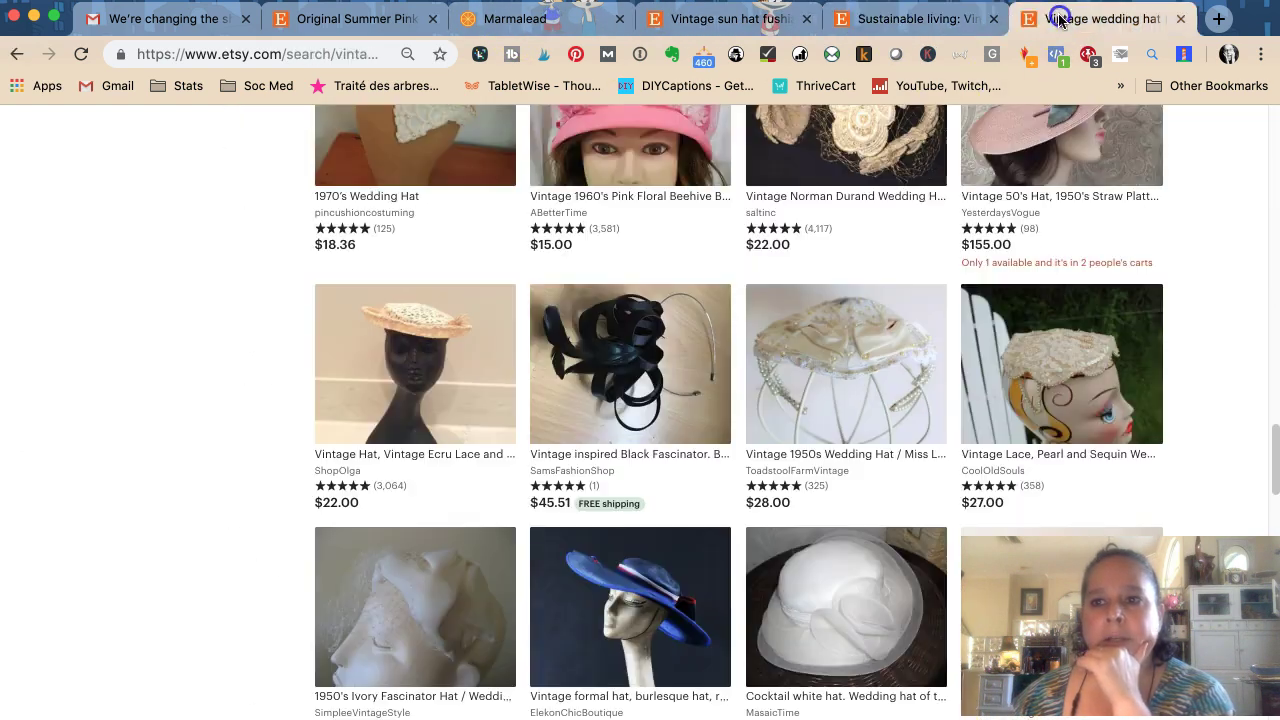
left_click(1175, 20)
Open the pink Original Cacharel straw hat listing from the DesDesVintage shop and examine its related tags and original title.
left_click(726, 288)
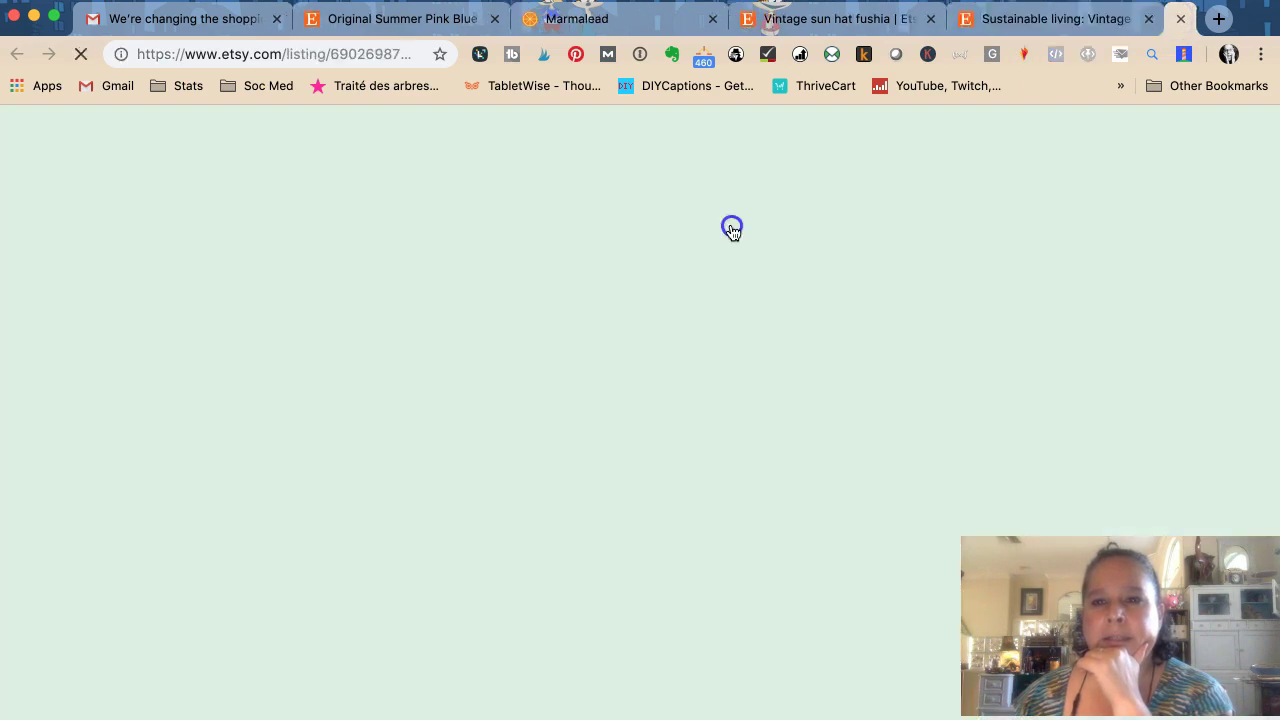
scroll(616, 383, "down", 20)
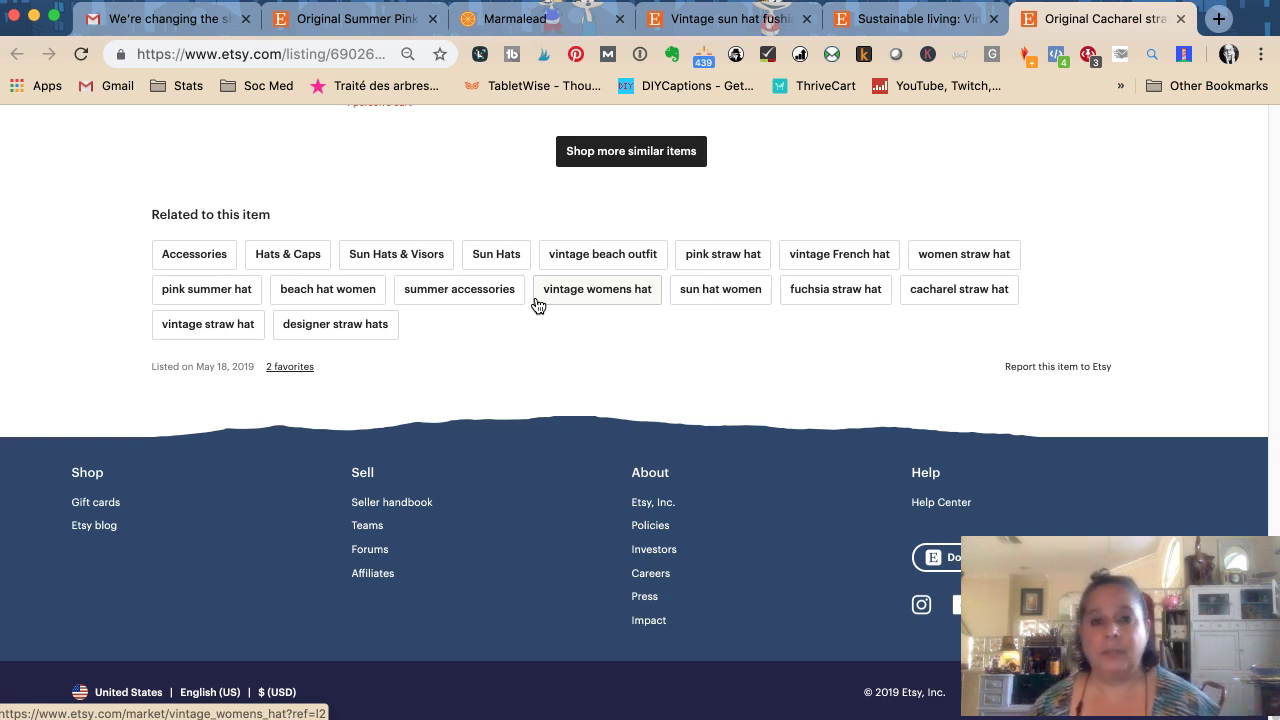
scroll(777, 214, "up", 20)
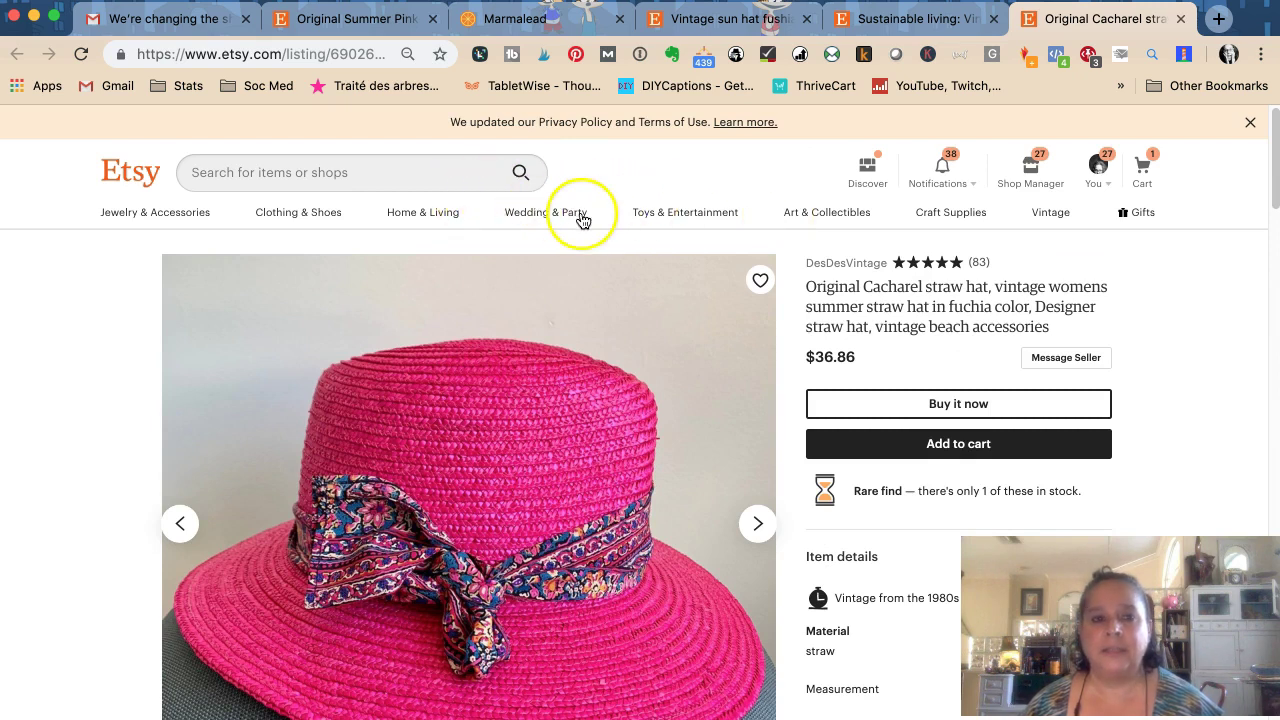
mouse_move(662, 222)
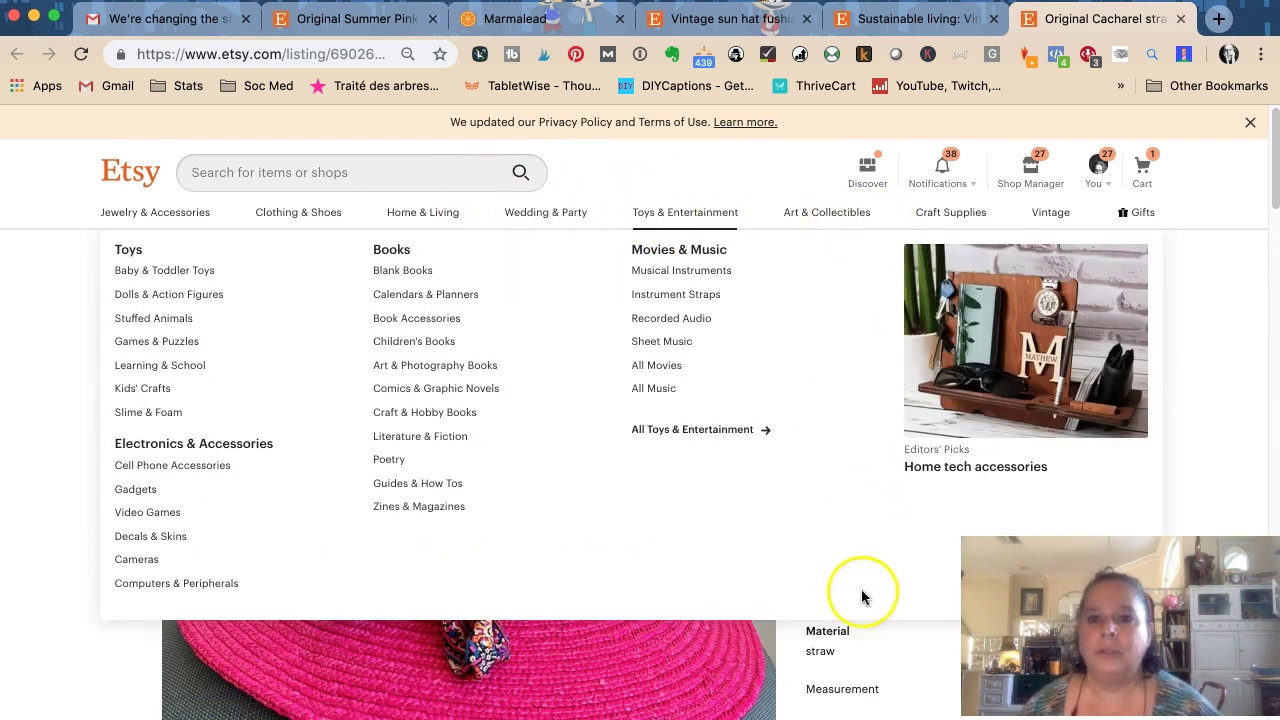